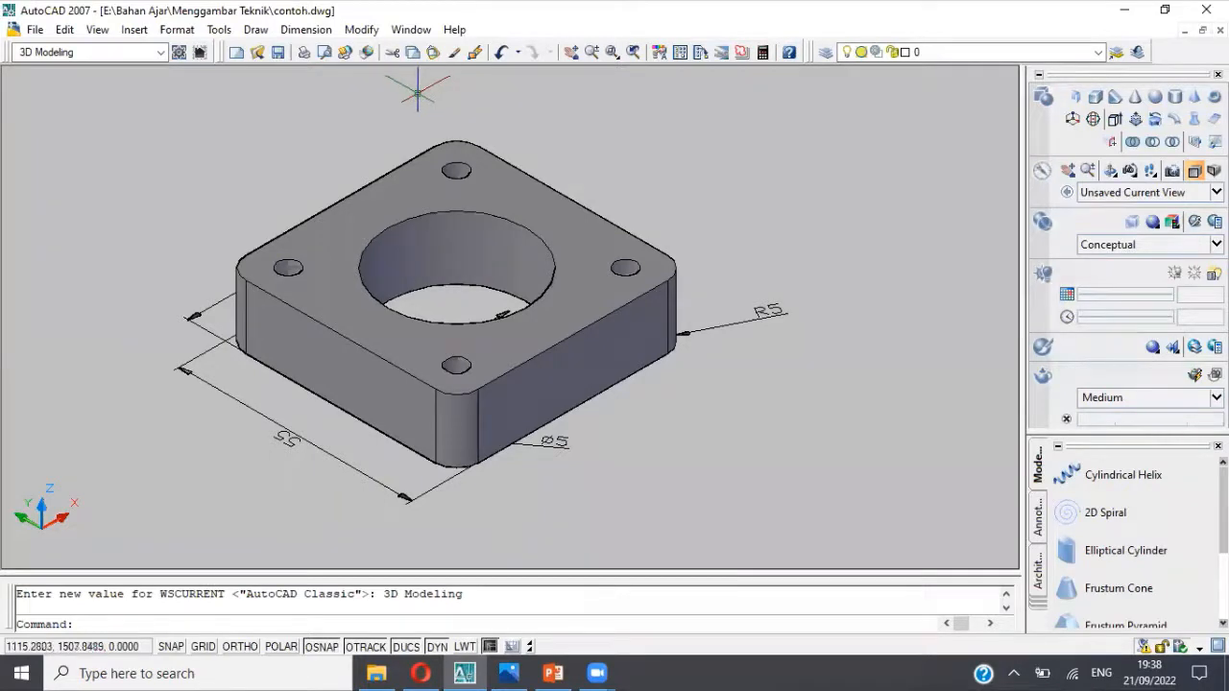
# Step: Make Drawing1.dwg the active drawing instead of contoh.dwg and check the dimensioned bracket picture in the image viewer
pyautogui.click(411, 30)
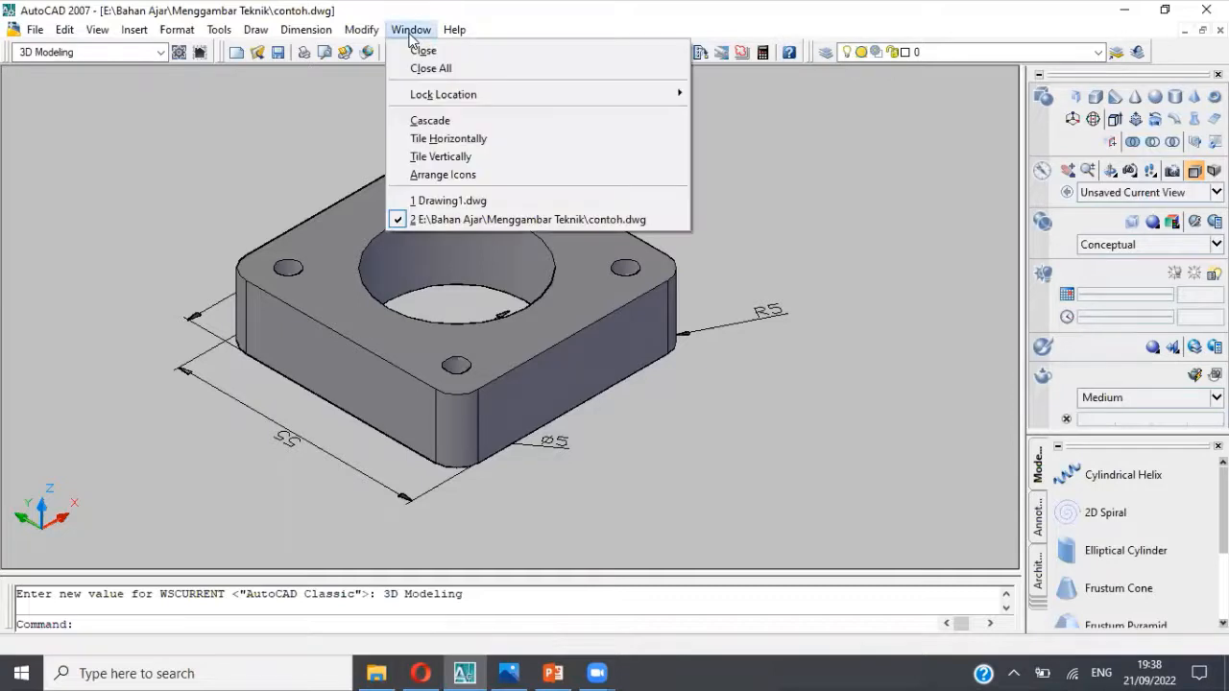
pyautogui.click(446, 202)
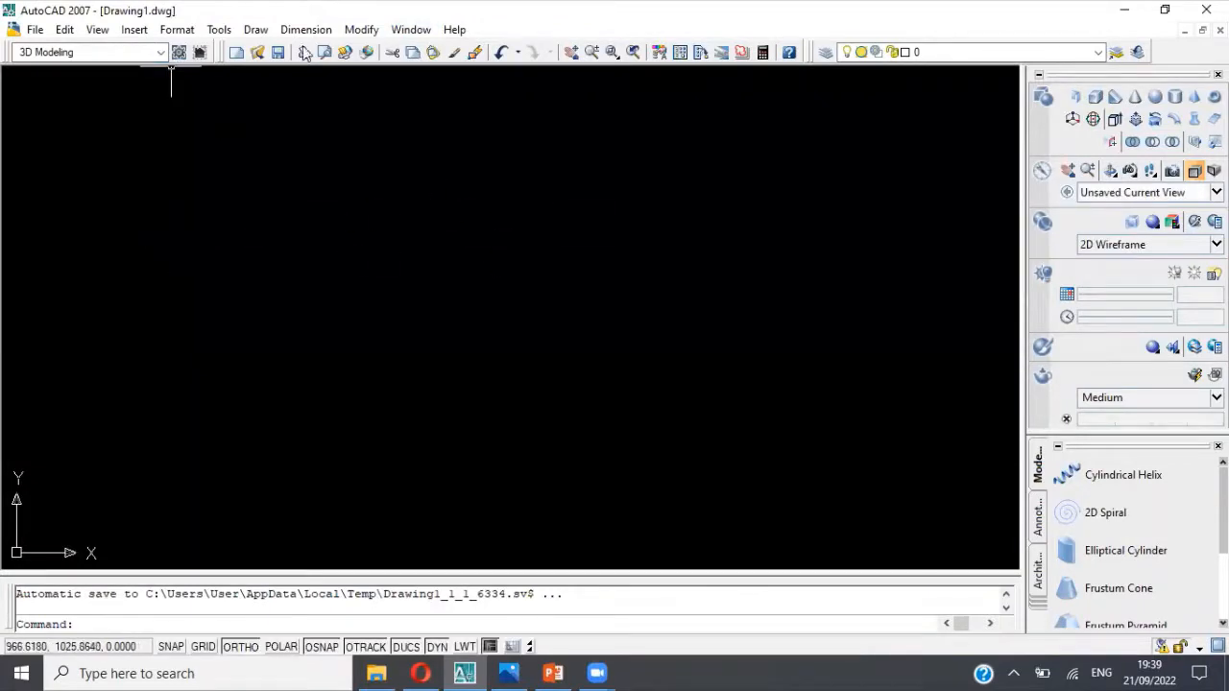
pyautogui.click(405, 31)
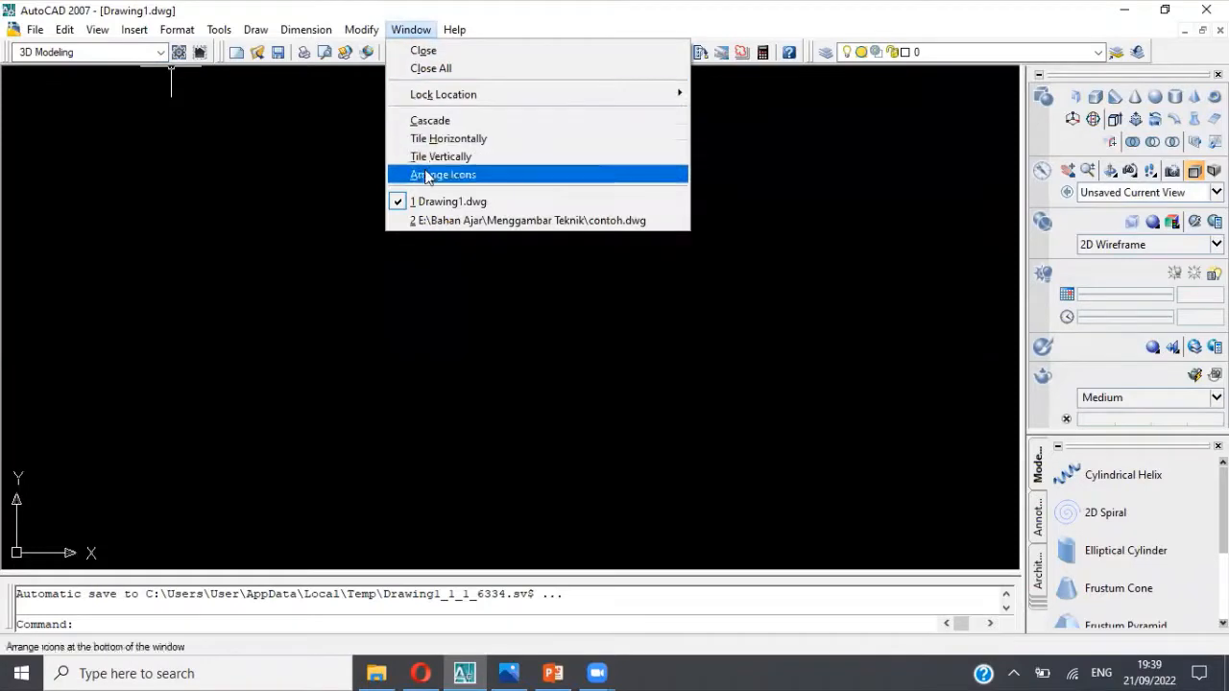
pyautogui.click(432, 222)
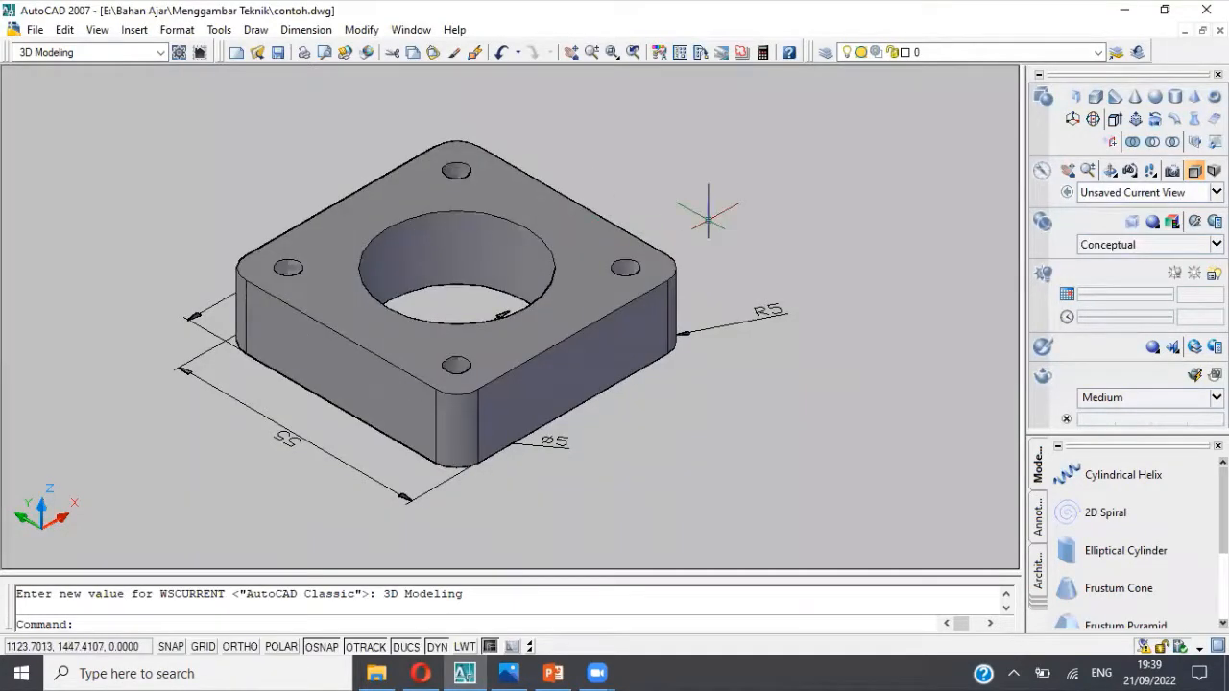
pyautogui.click(407, 33)
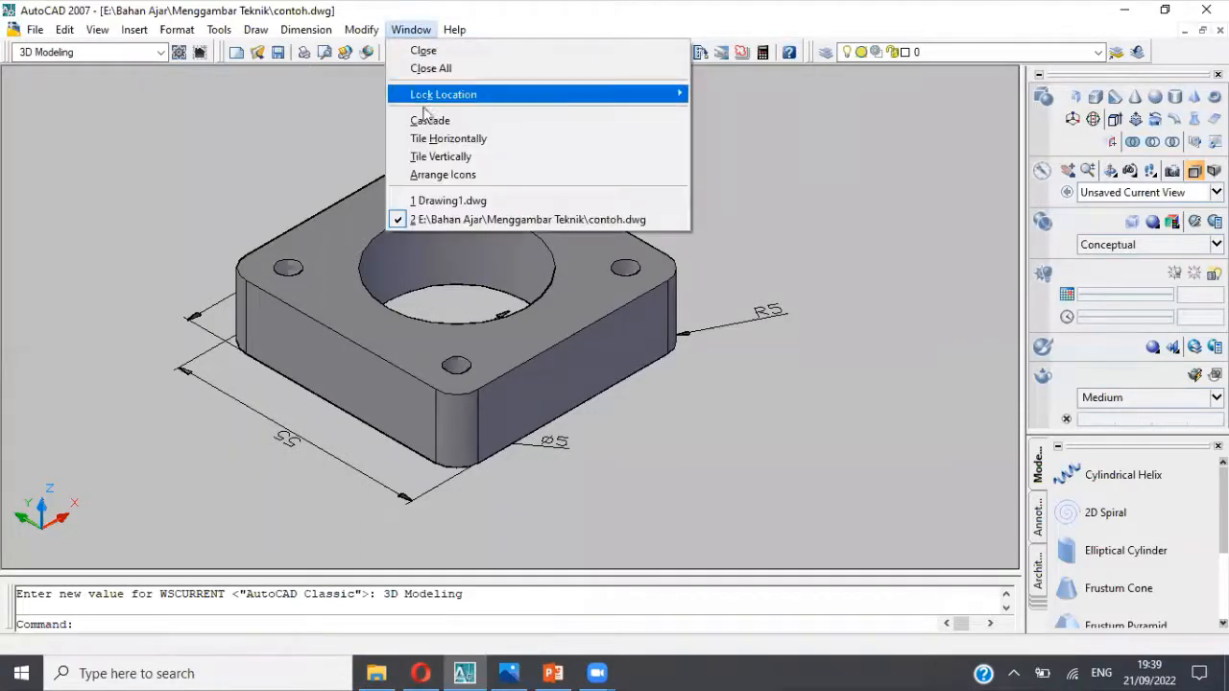
pyautogui.click(443, 201)
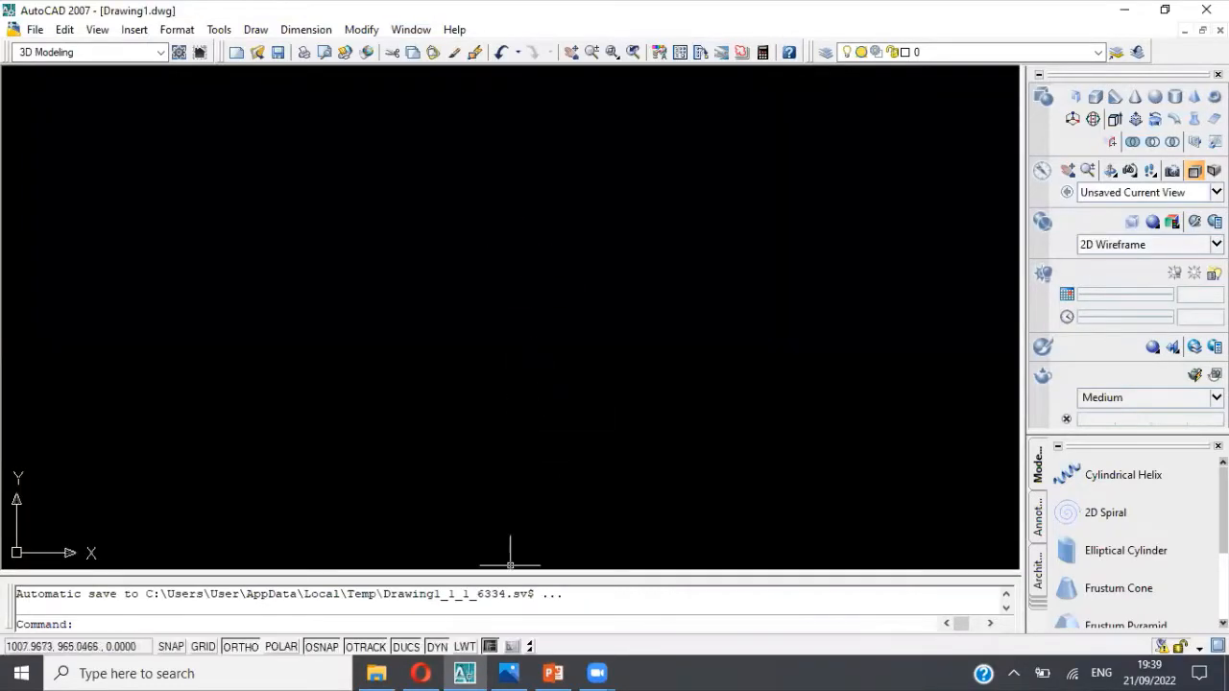
pyautogui.click(509, 671)
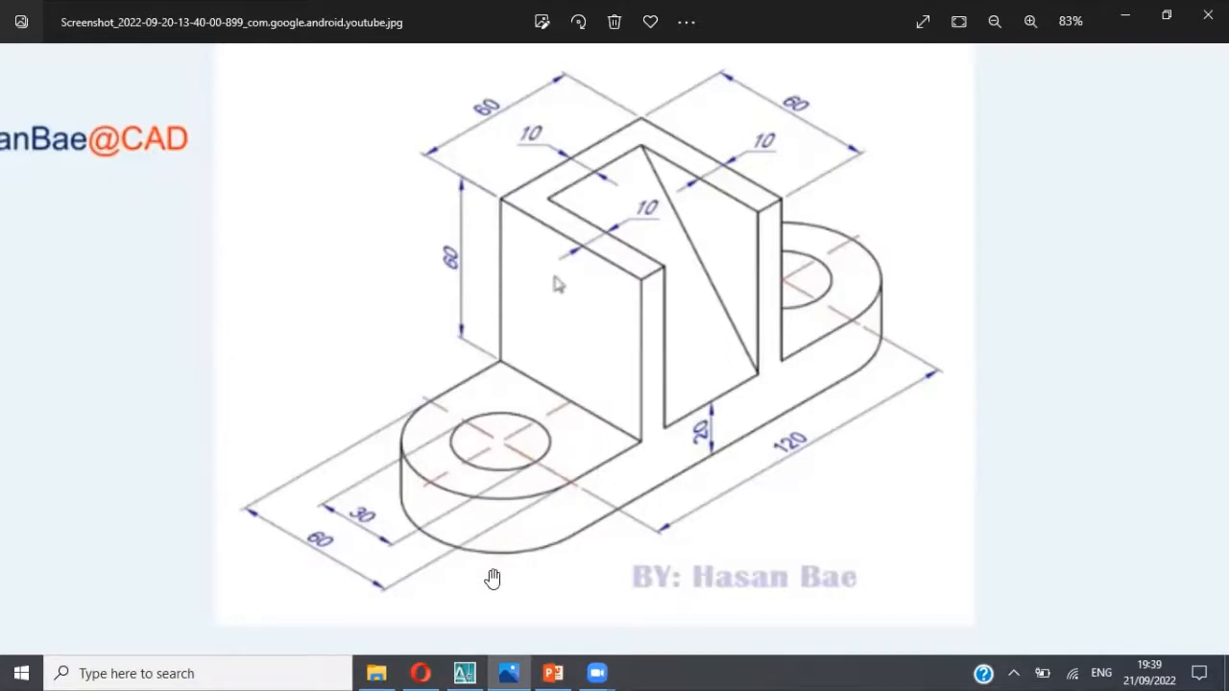
pyautogui.click(467, 672)
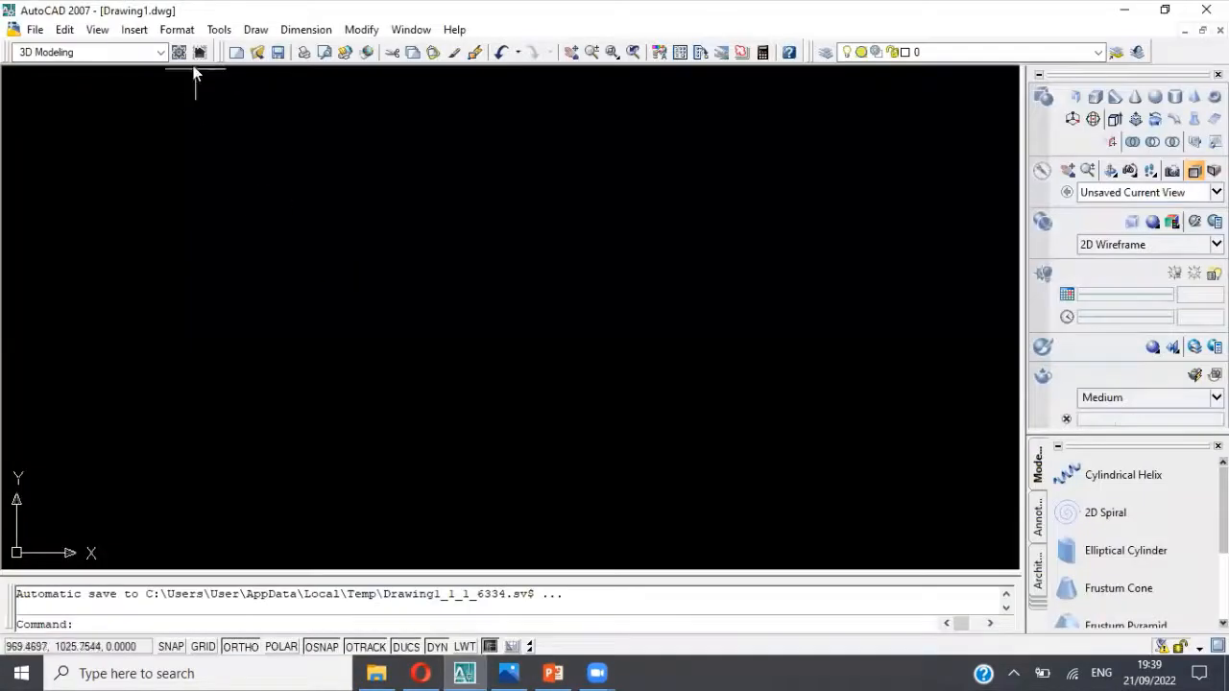
# Step: Change the workspace to AutoCAD Classic and close the Sheet Set Manager and Tool Palettes
pyautogui.click(160, 52)
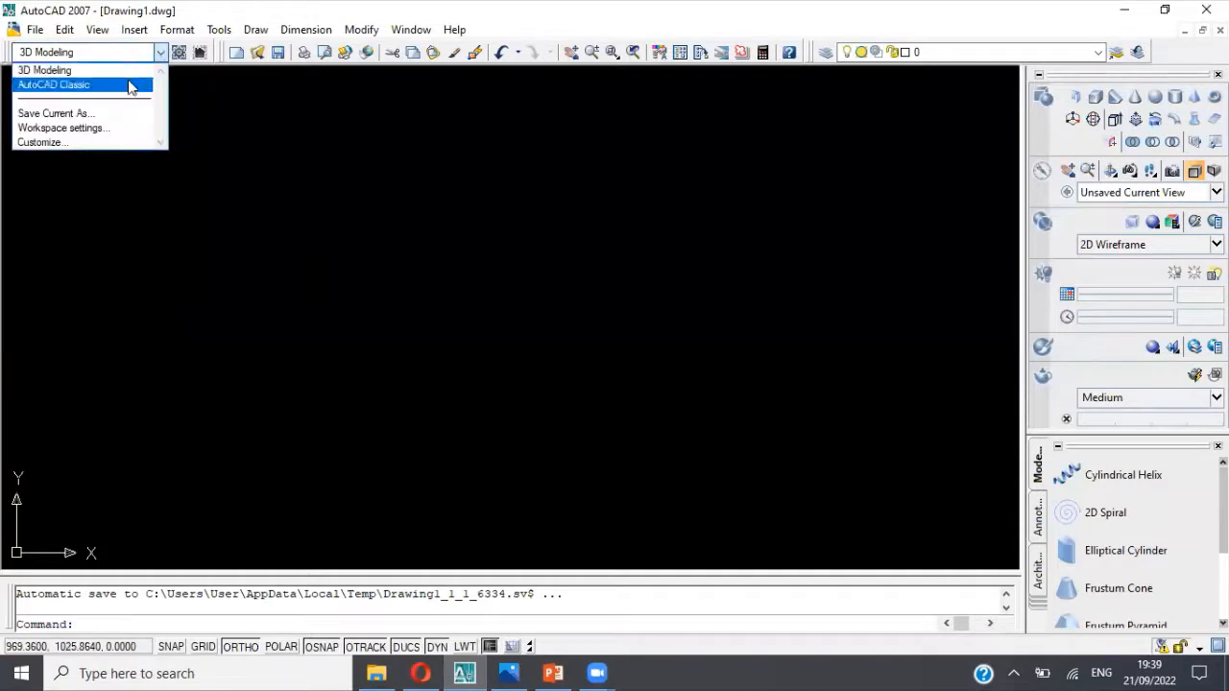
pyautogui.click(129, 85)
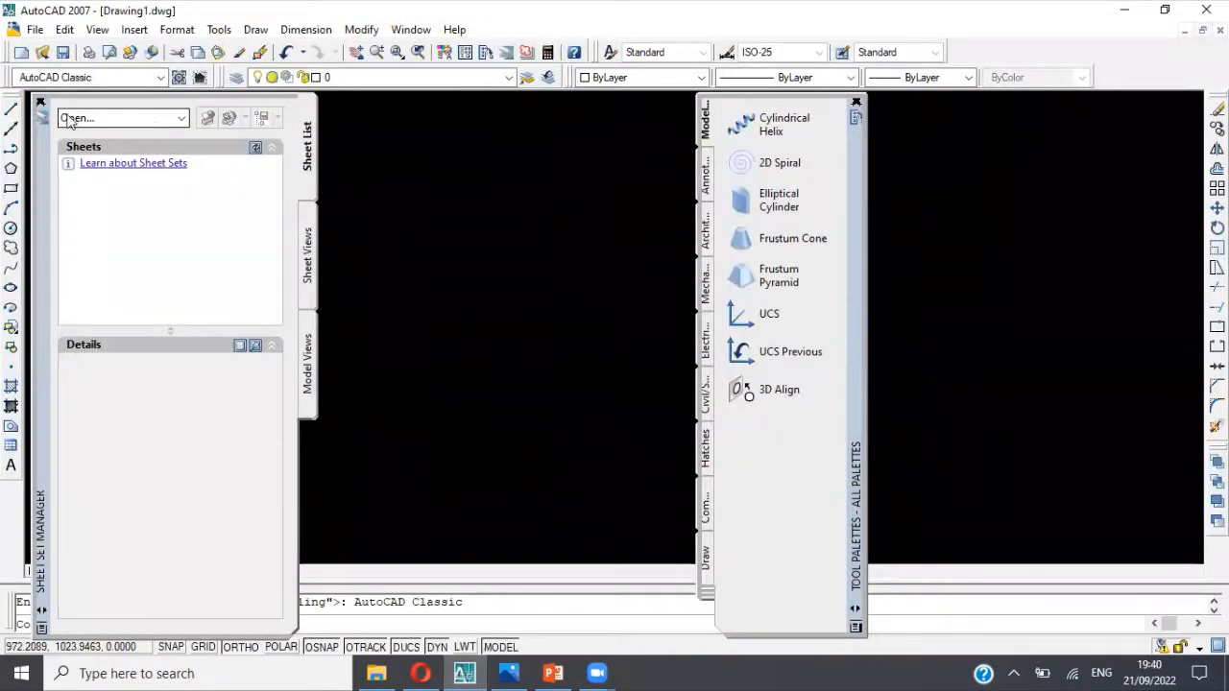
pyautogui.click(41, 102)
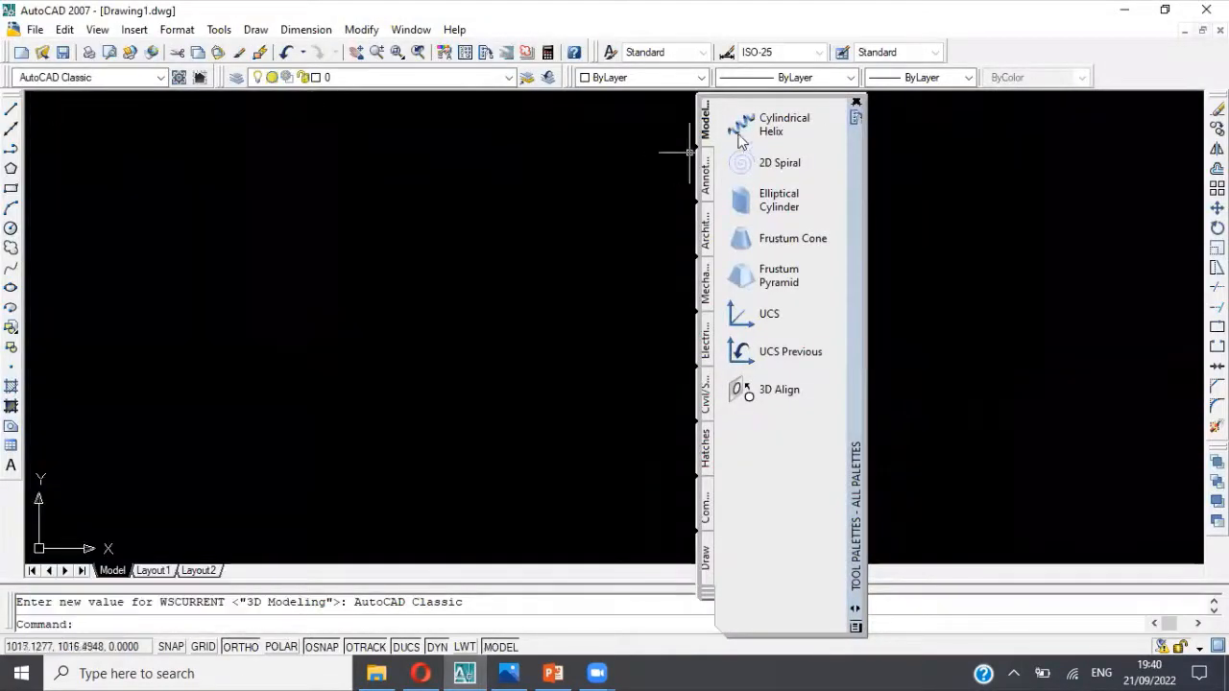
pyautogui.click(856, 103)
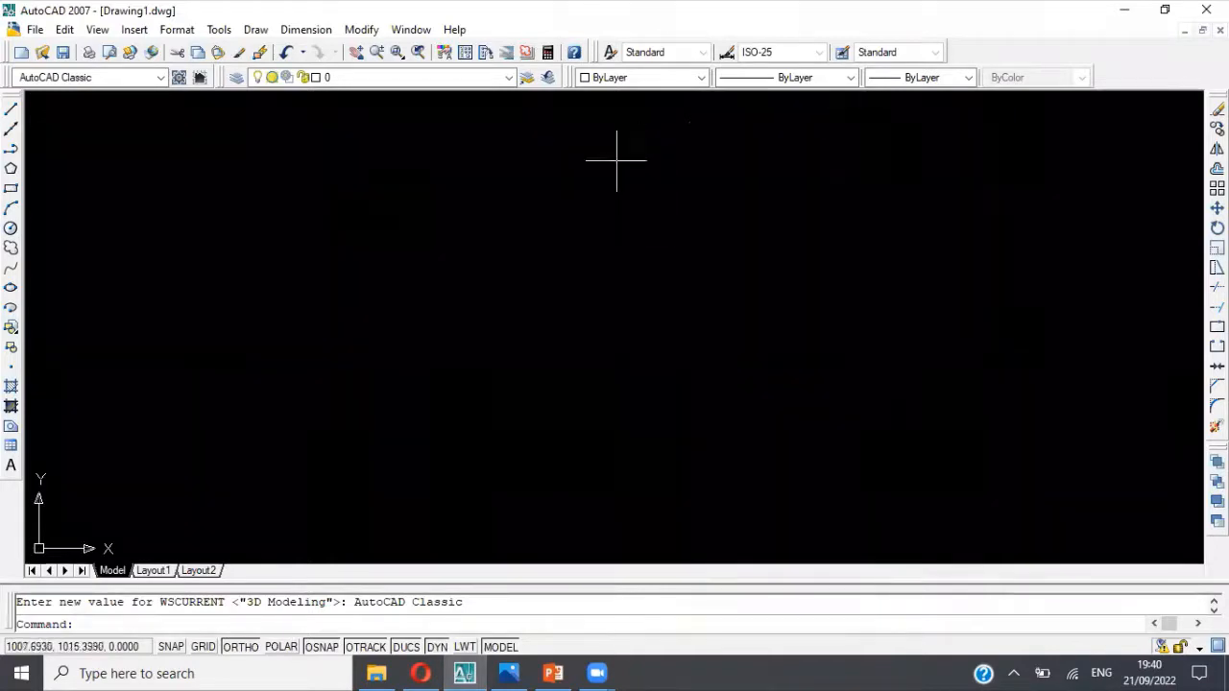
# Step: Draw a circle with a diameter of 30 in the empty drawing, using the centre and diameter method
pyautogui.click(255, 29)
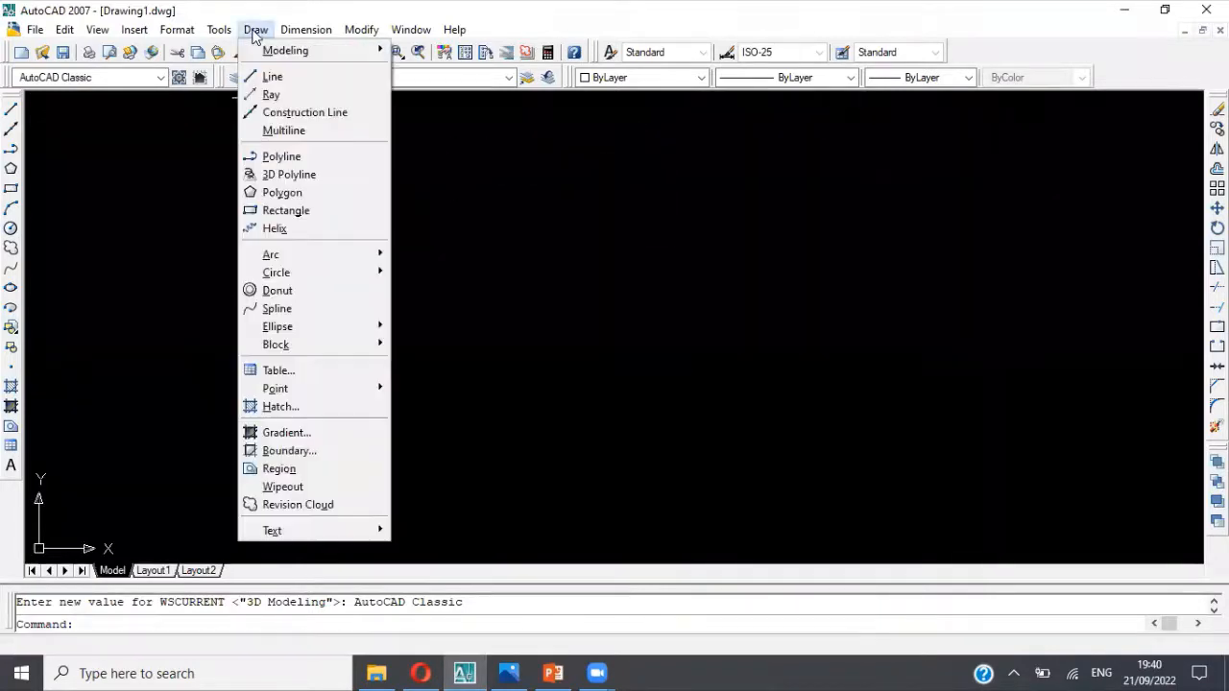
pyautogui.moveTo(299, 256)
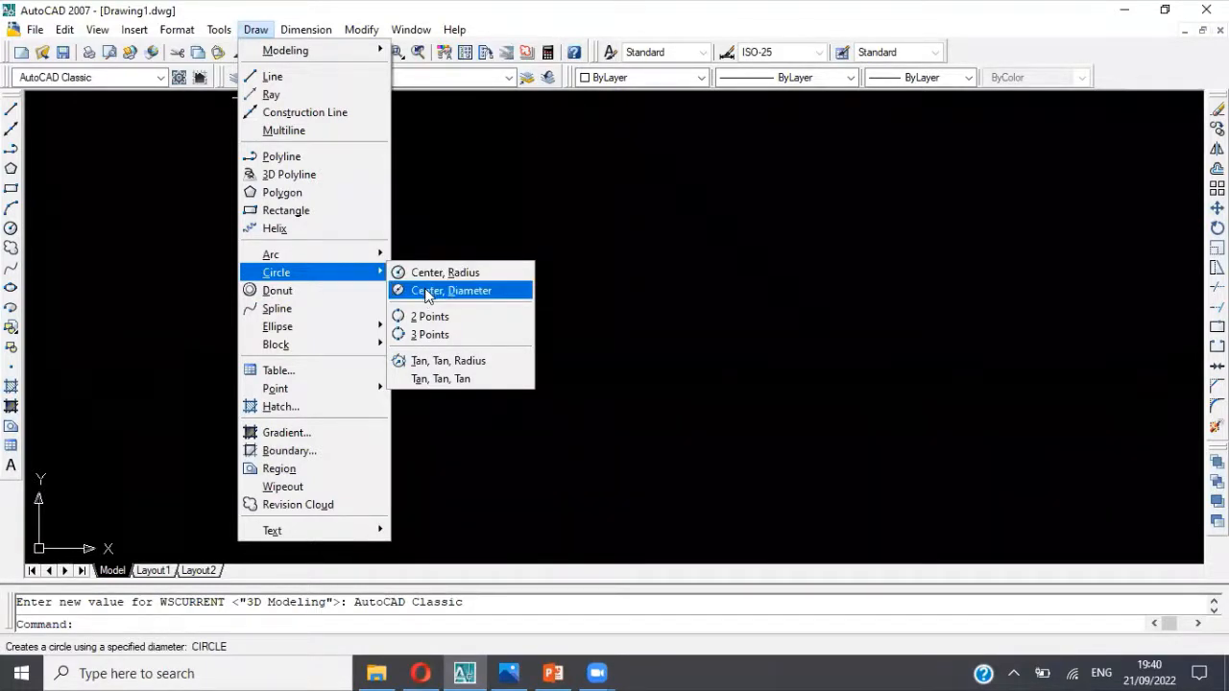
pyautogui.click(426, 290)
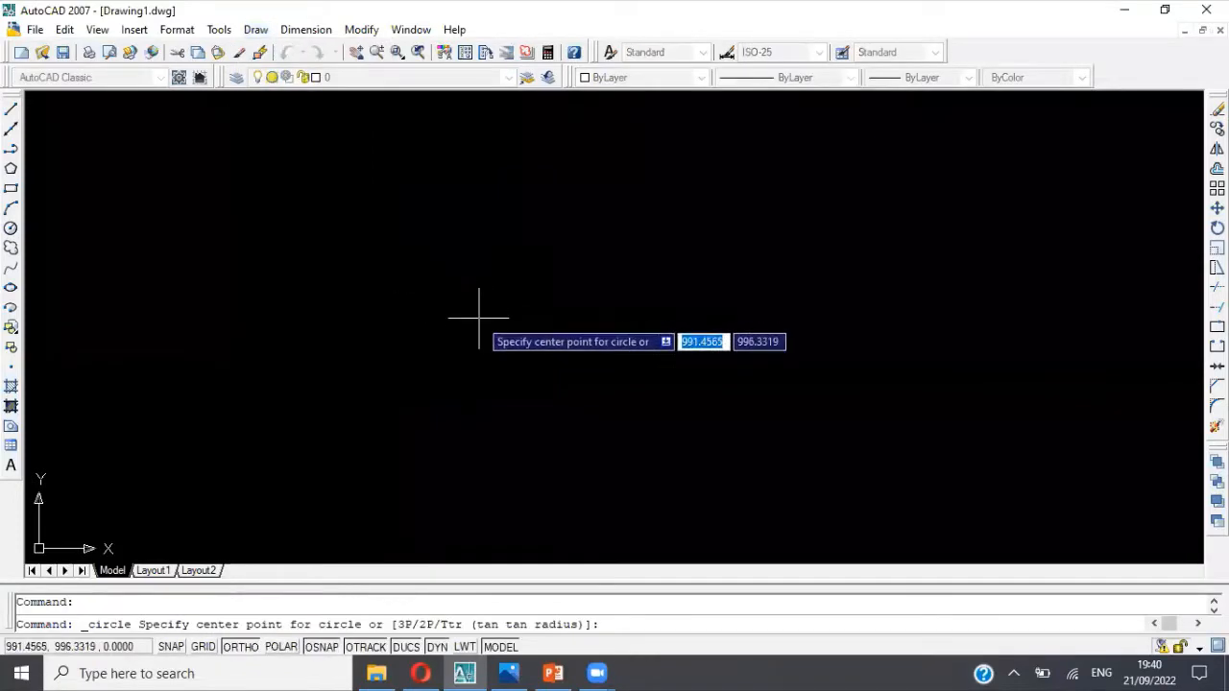
pyautogui.hotkey('alt', 'Tab')
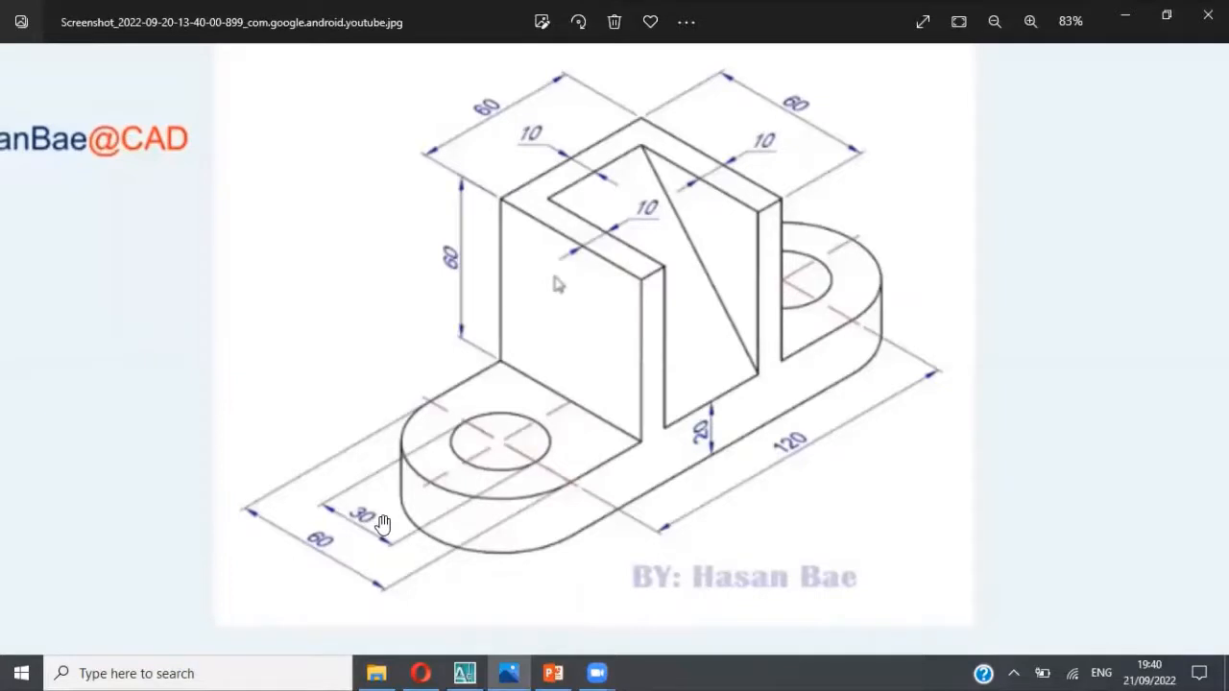
pyautogui.hotkey('alt', 'Tab')
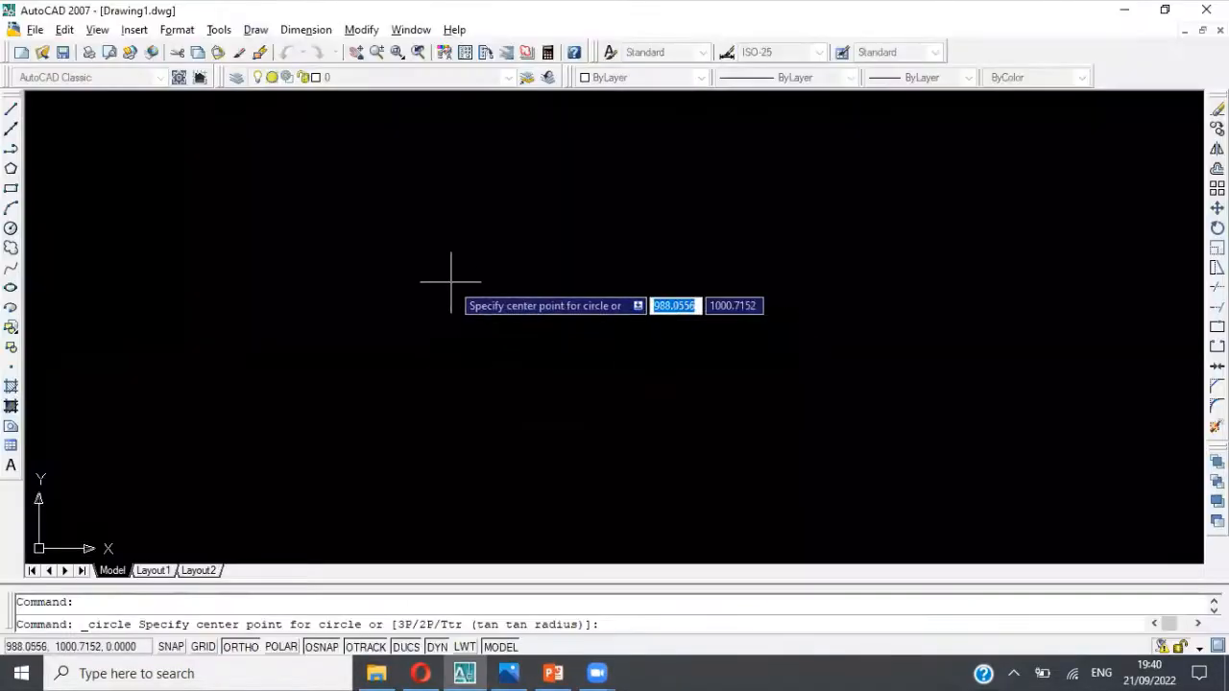
pyautogui.click(266, 254)
pyautogui.write('d')
pyautogui.press('Return')
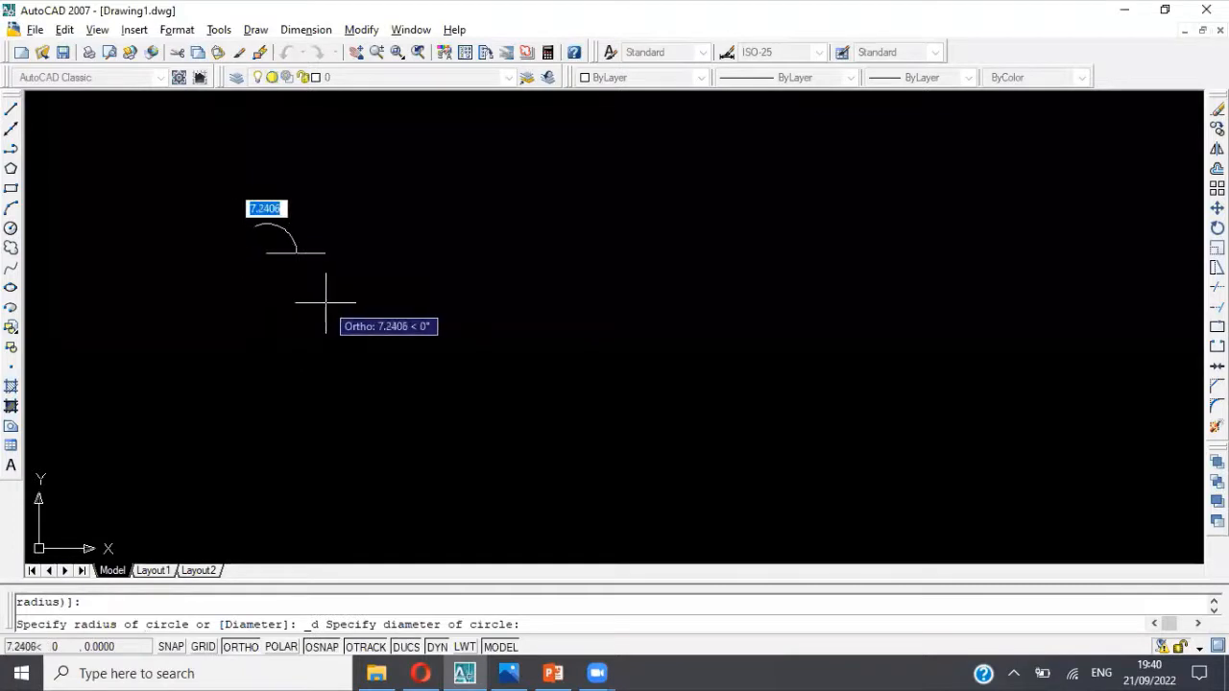
pyautogui.write('30')
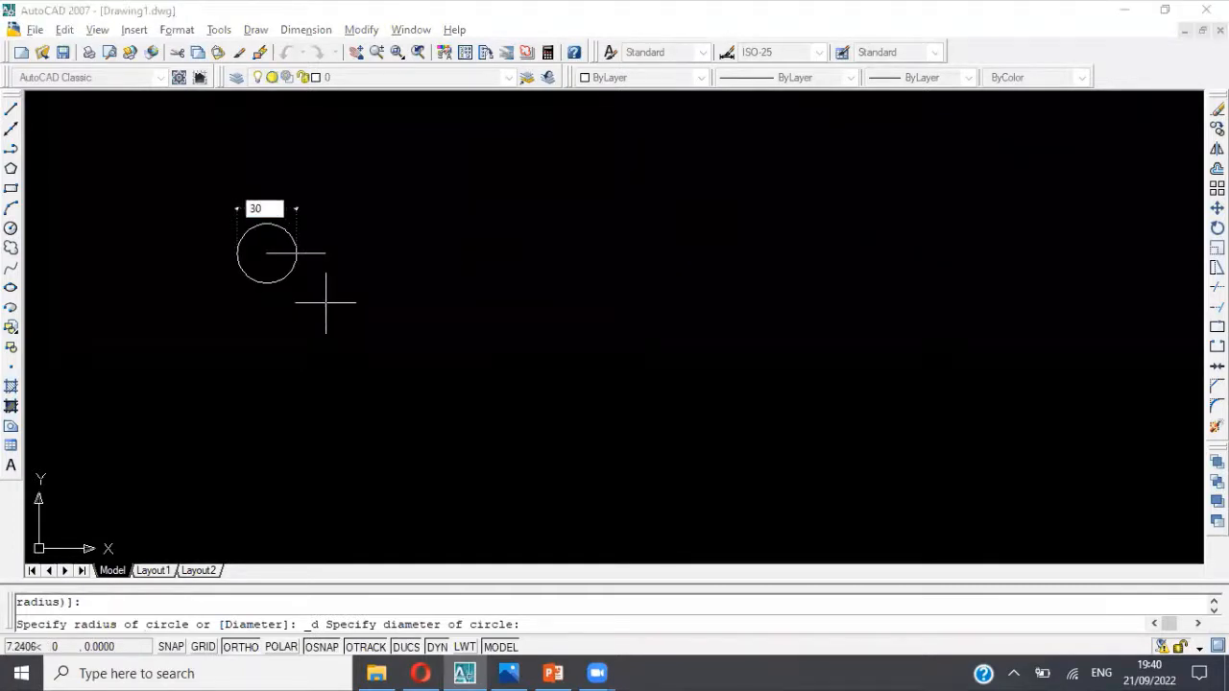
pyautogui.press('Return')
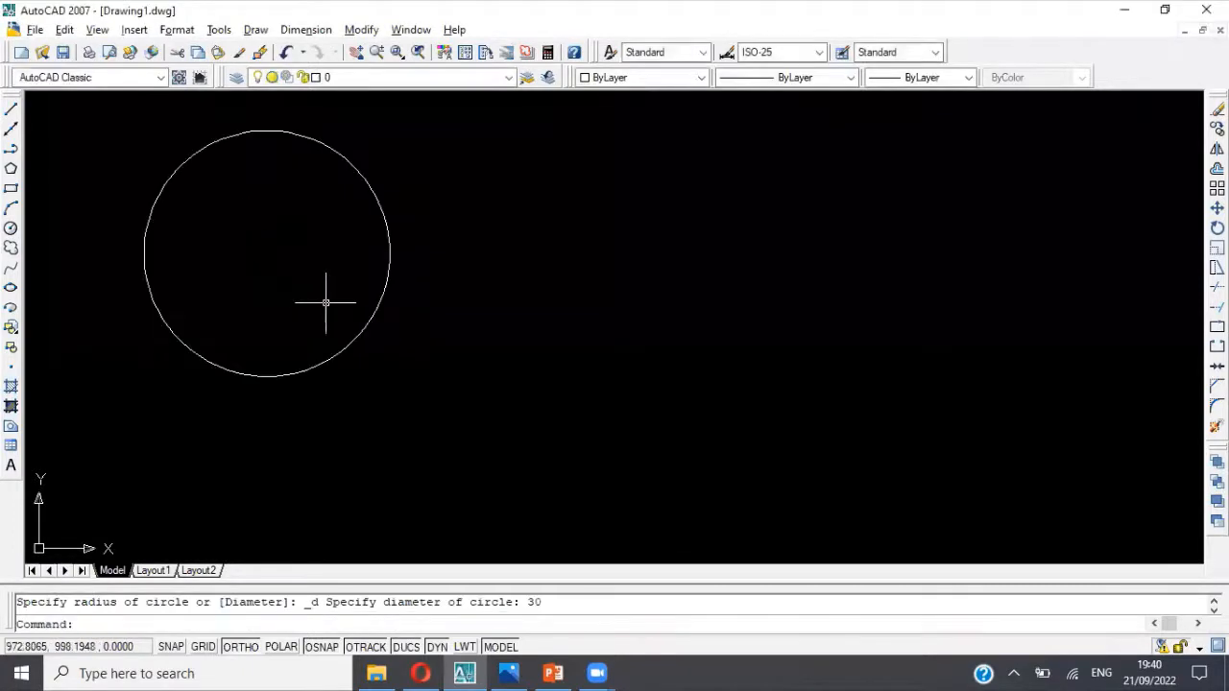
pyautogui.scroll(-2, 326, 302)
pyautogui.moveTo(309, 294); pyautogui.dragTo(401, 306, button='middle')
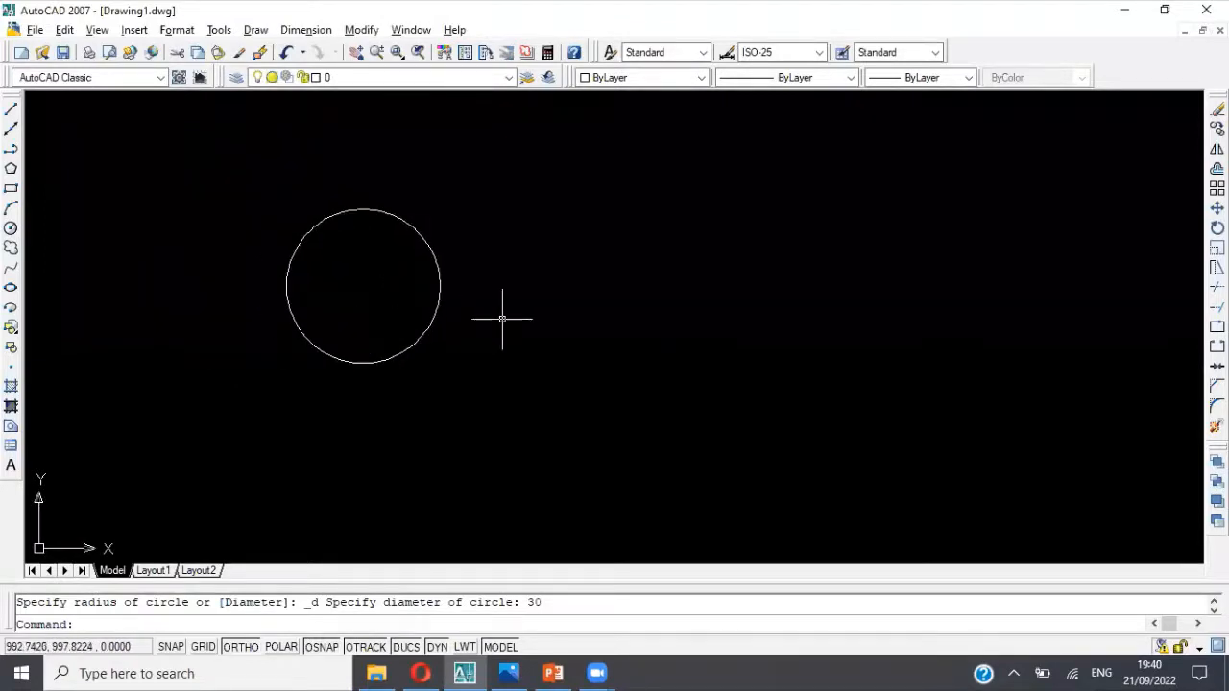
# Step: Draw a circle with a diameter of 60 concentric with the existing circle, following the reference picture
pyautogui.hotkey('alt', 'Tab')
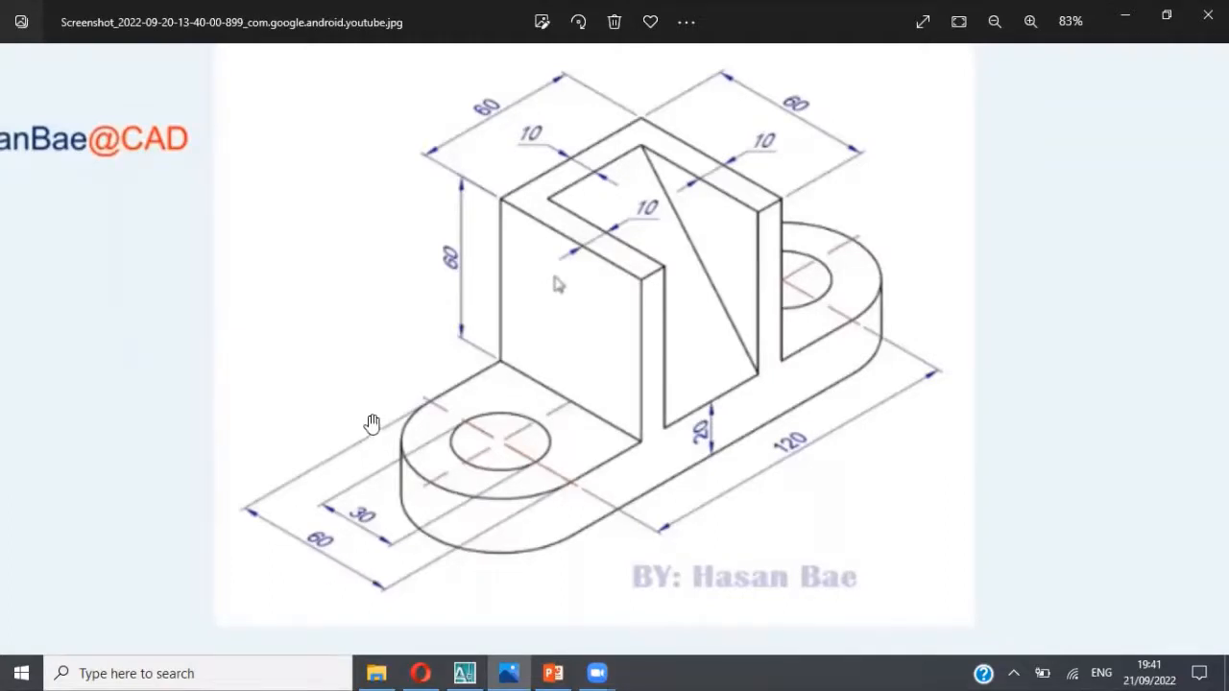
pyautogui.hotkey('alt', 'Tab')
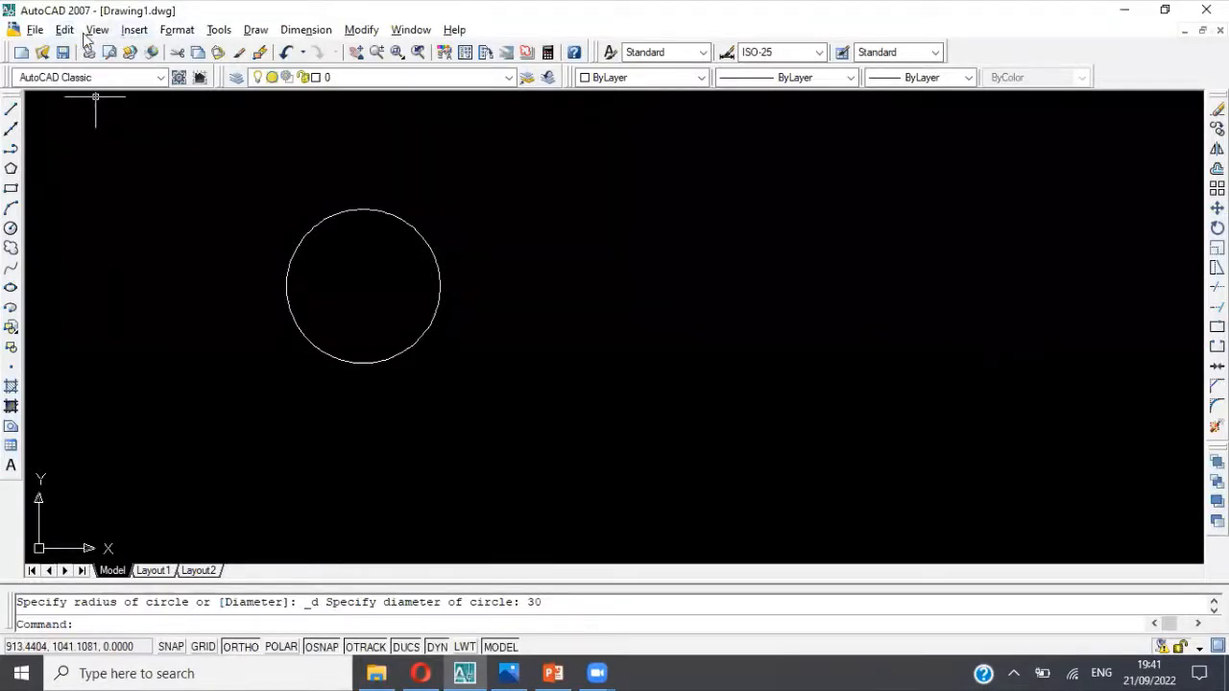
pyautogui.click(256, 31)
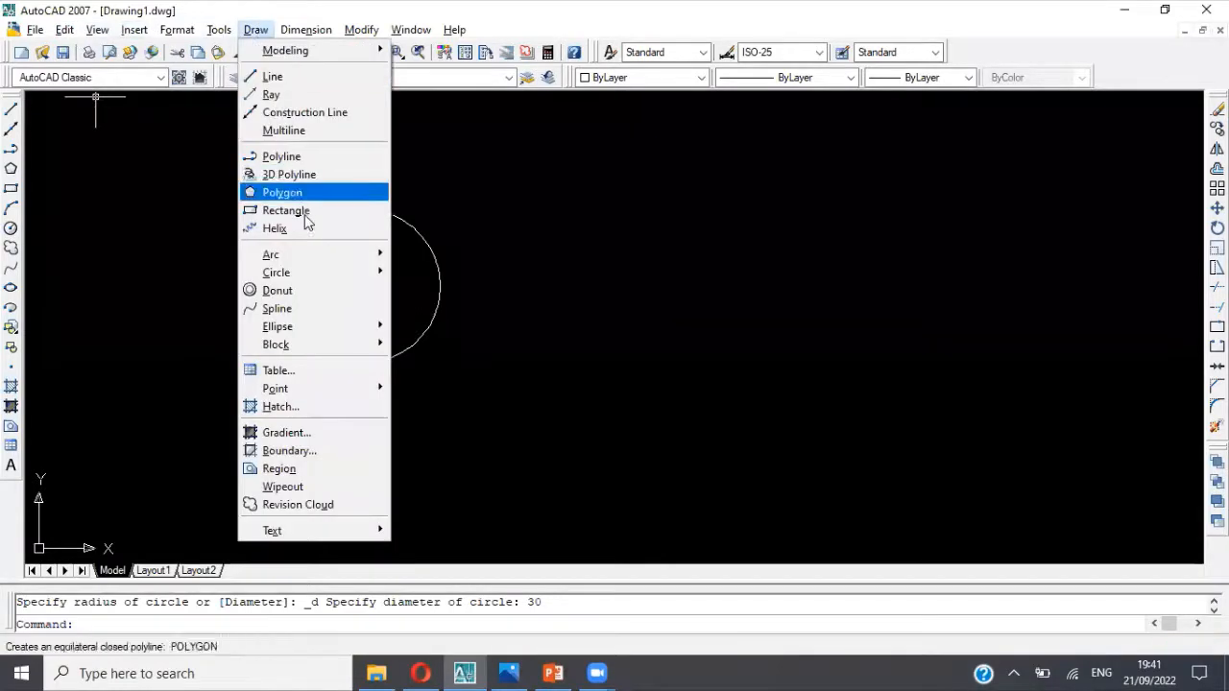
pyautogui.moveTo(321, 272)
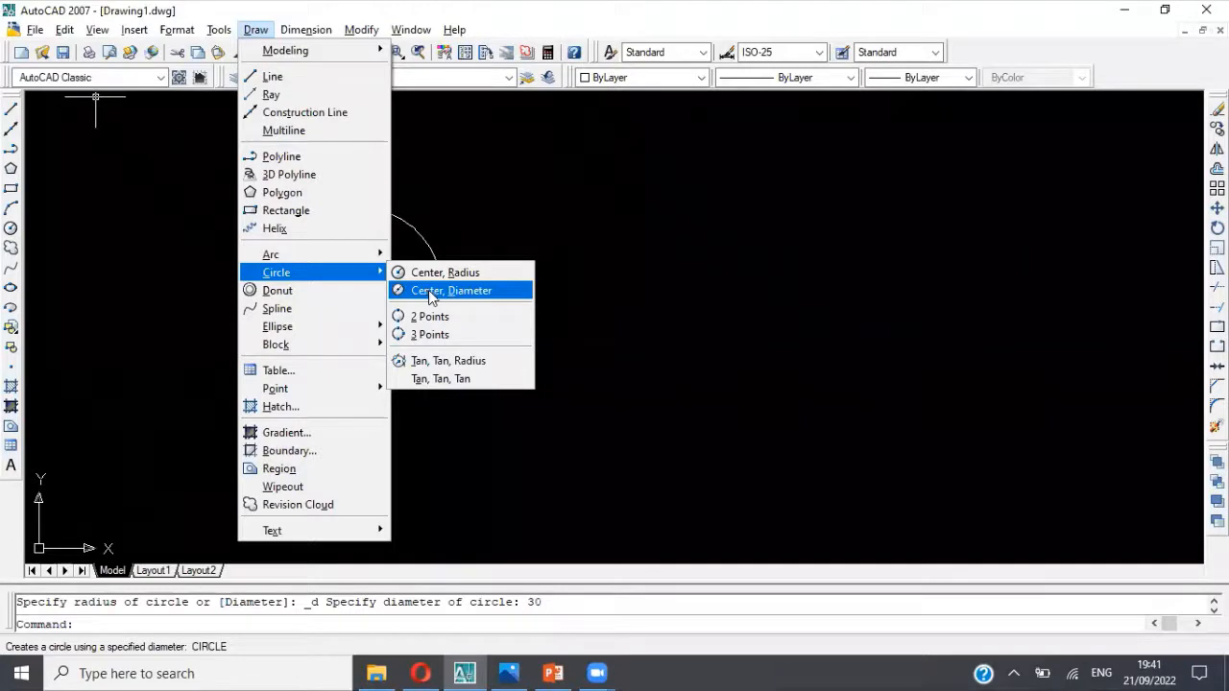
pyautogui.click(429, 291)
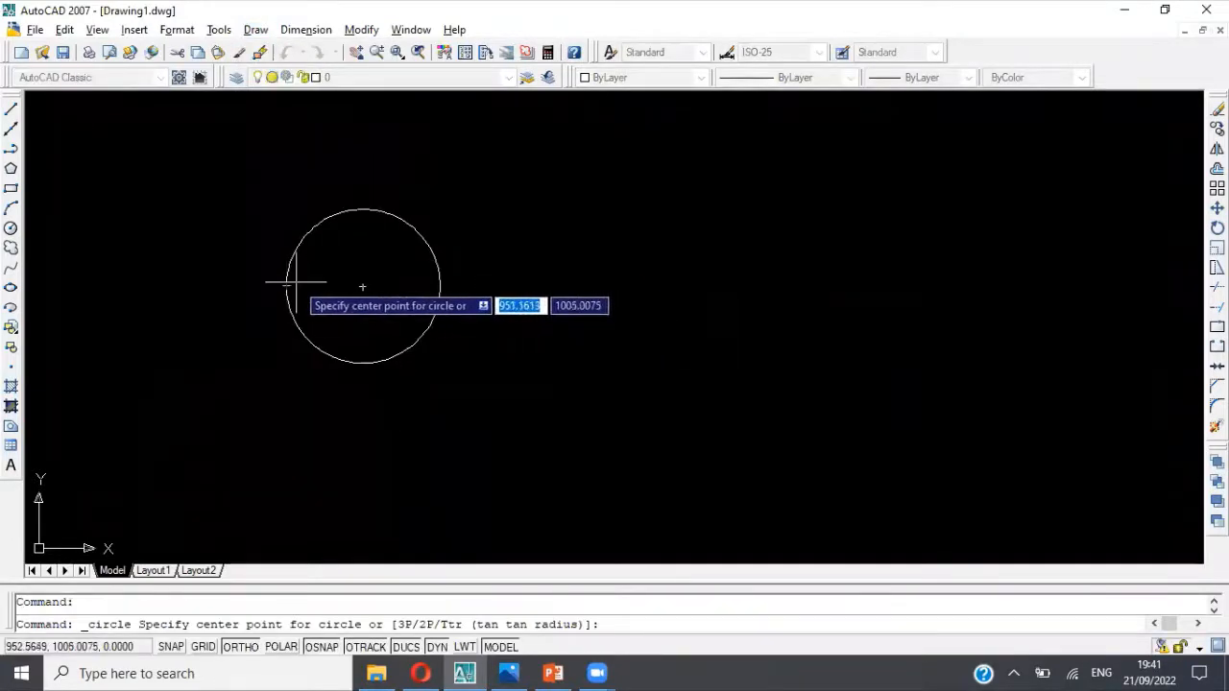
pyautogui.click(363, 285)
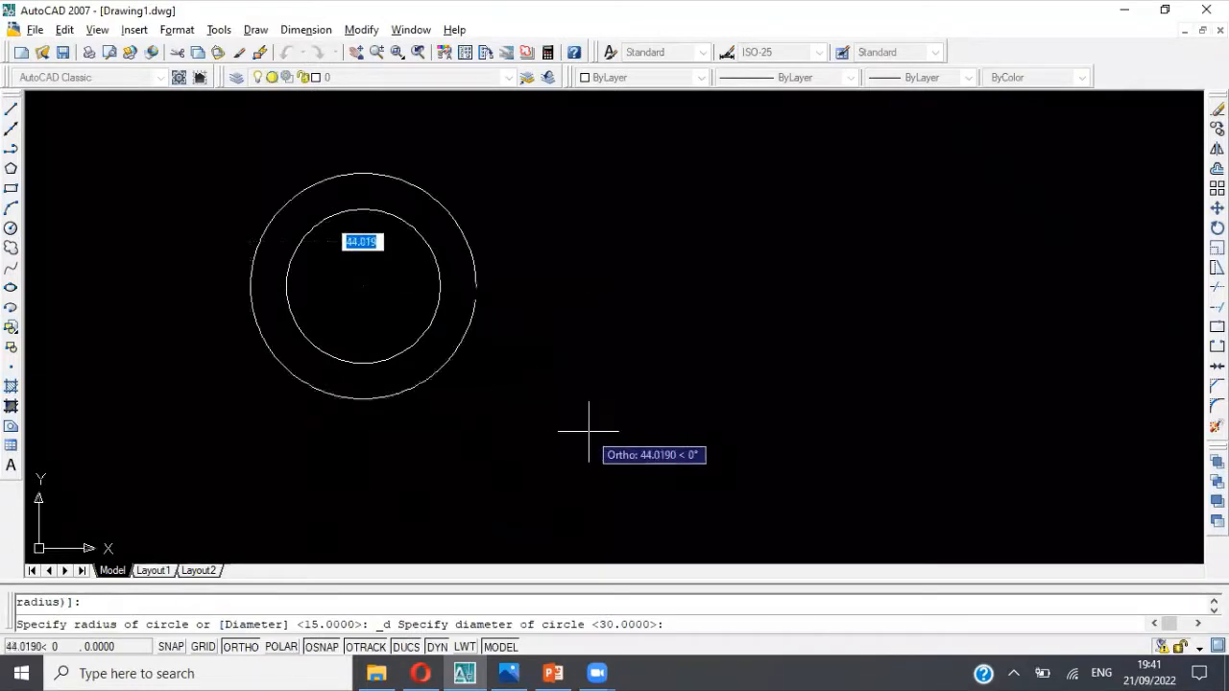
pyautogui.write('60')
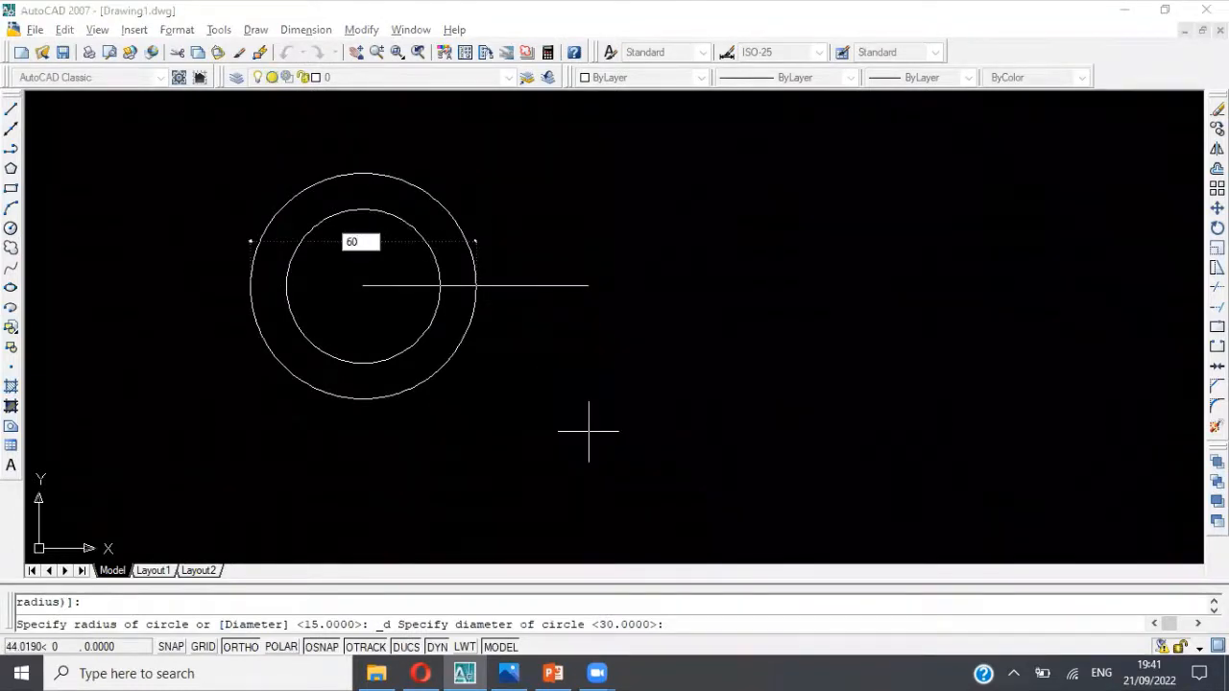
pyautogui.press('Return')
pyautogui.press('Escape')
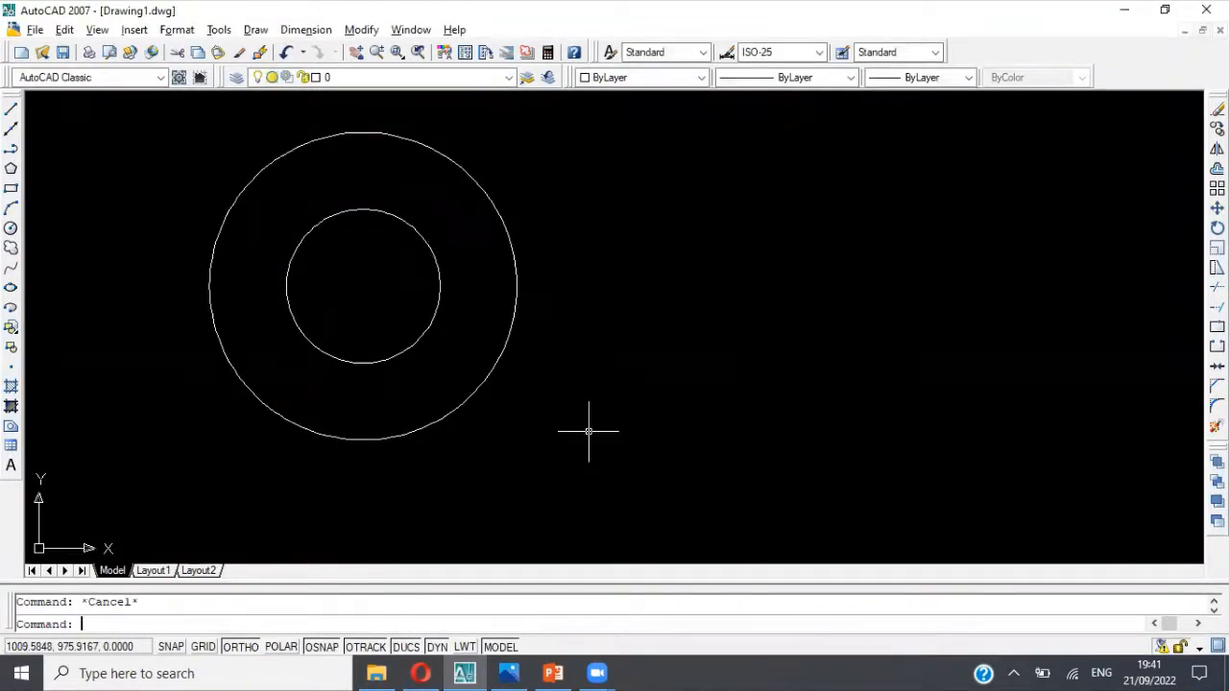
# Step: Delete the outer of the two concentric circles
pyautogui.click(503, 349)
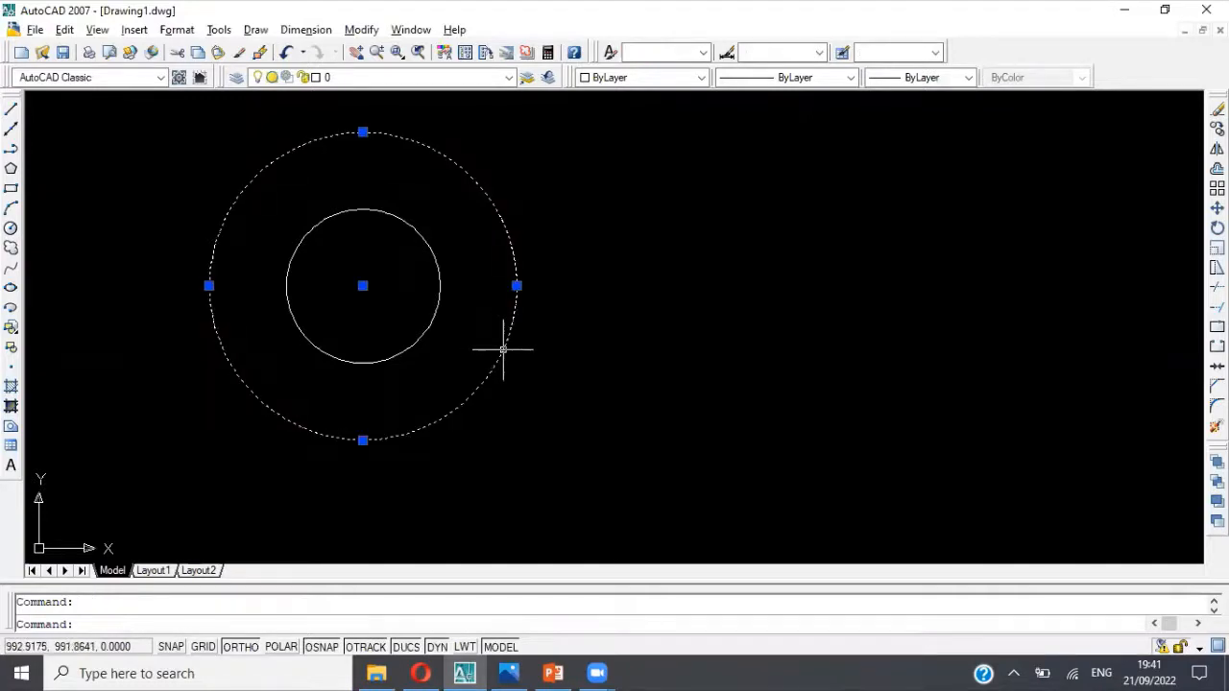
pyautogui.press('Delete')
# Step: Offset the remaining circle outward by a distance of 30
pyautogui.write('off')
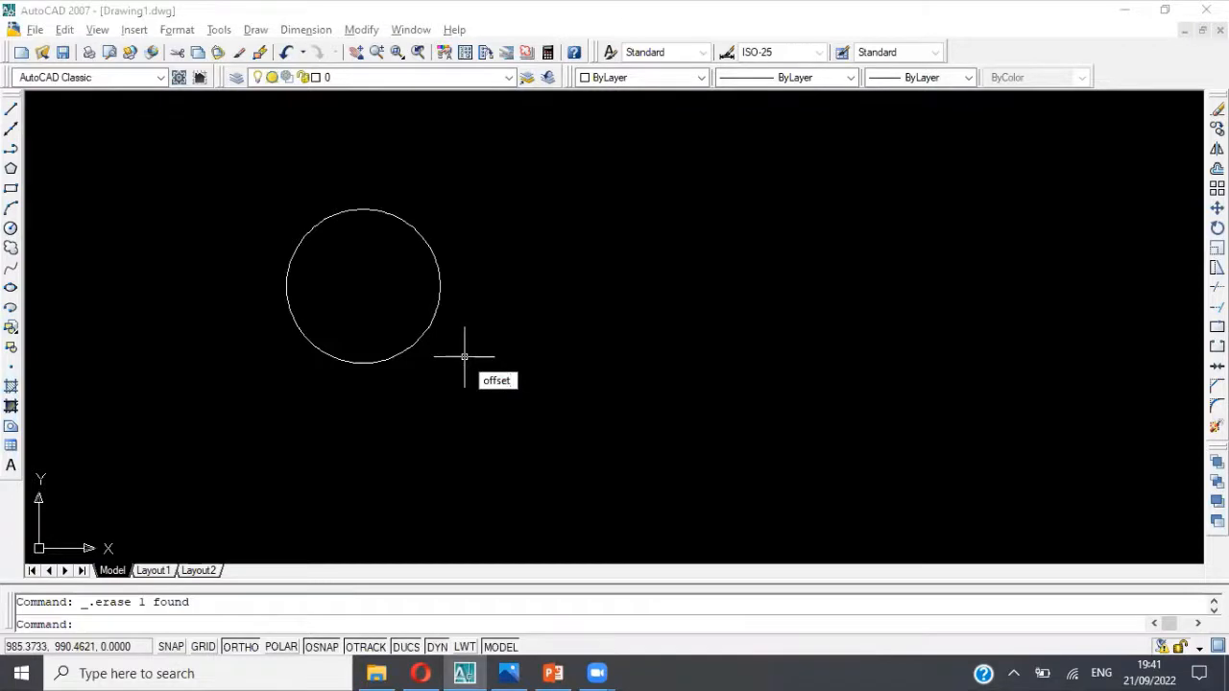
pyautogui.write('set')
pyautogui.press('Return')
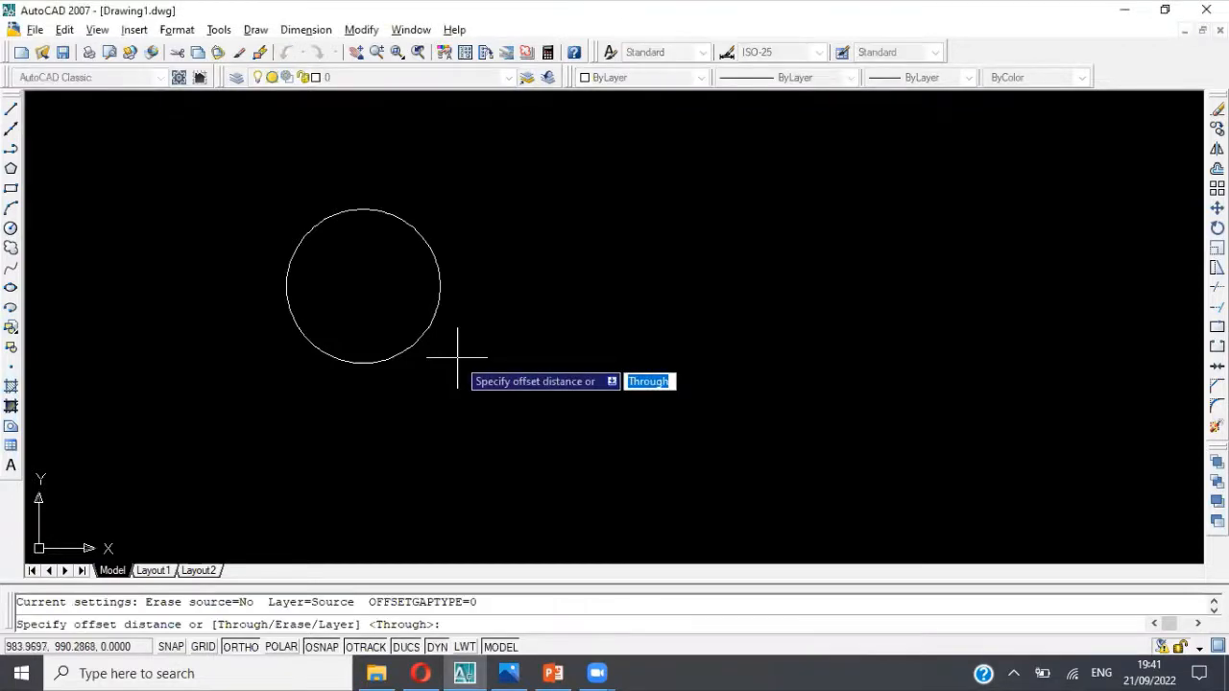
pyautogui.write('30')
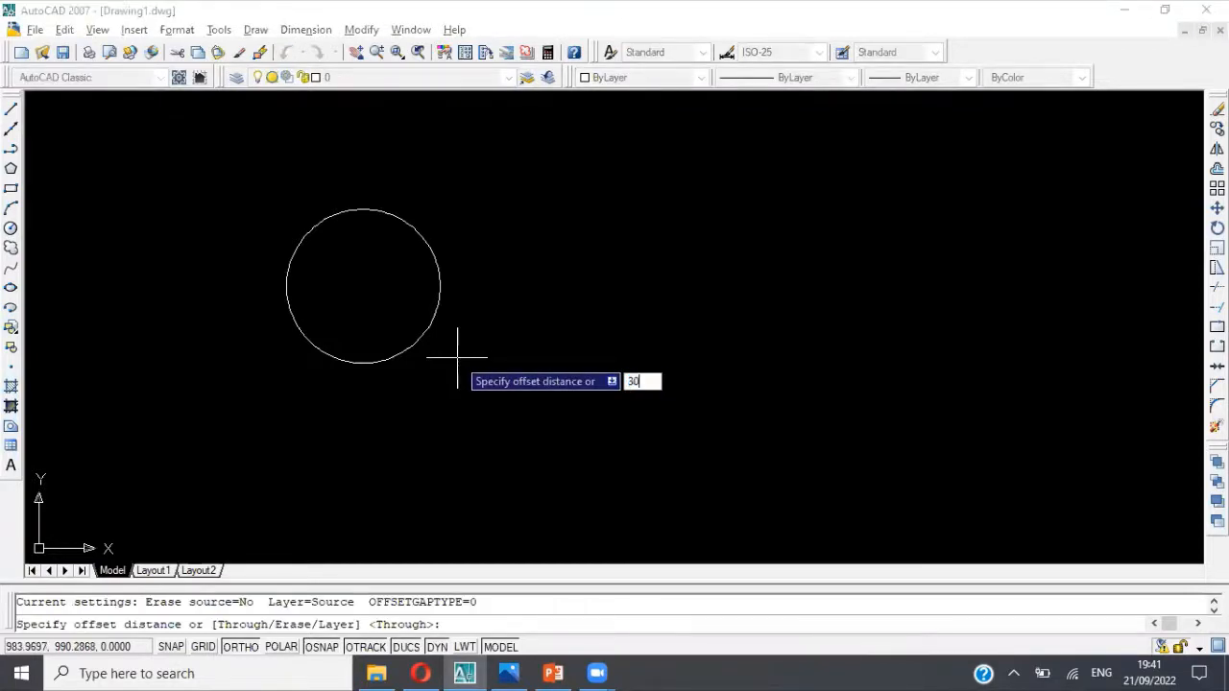
pyautogui.press('Return')
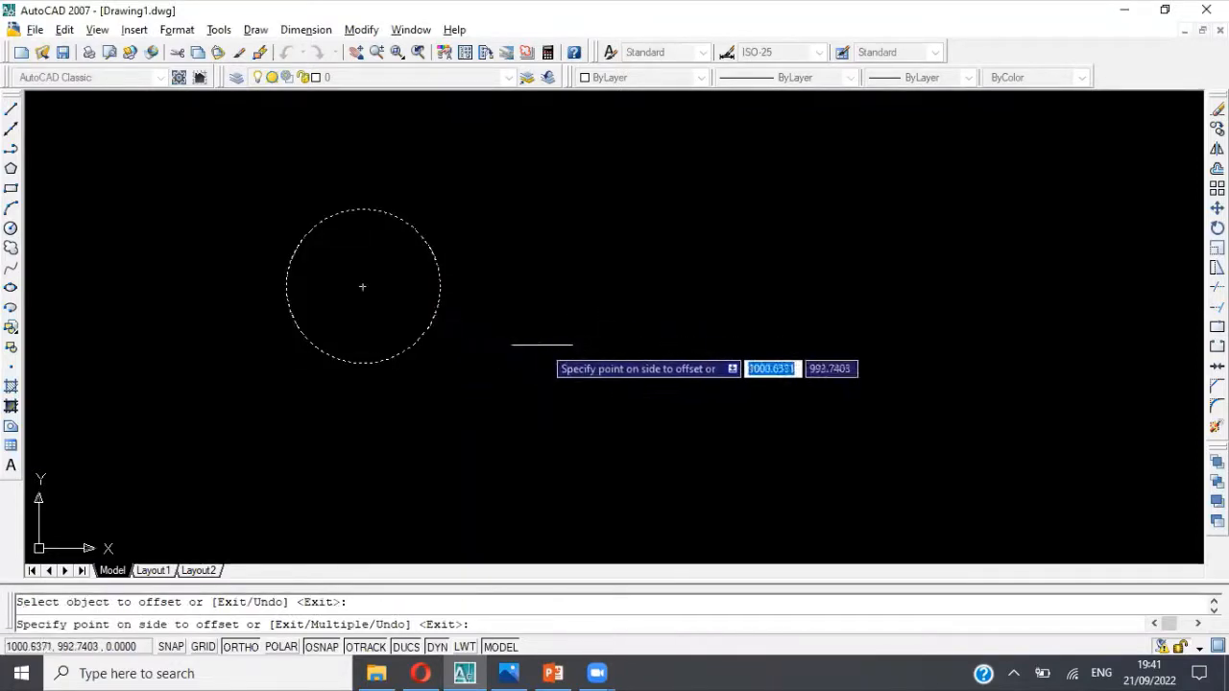
pyautogui.click(545, 344)
pyautogui.scroll(-1, 544, 344)
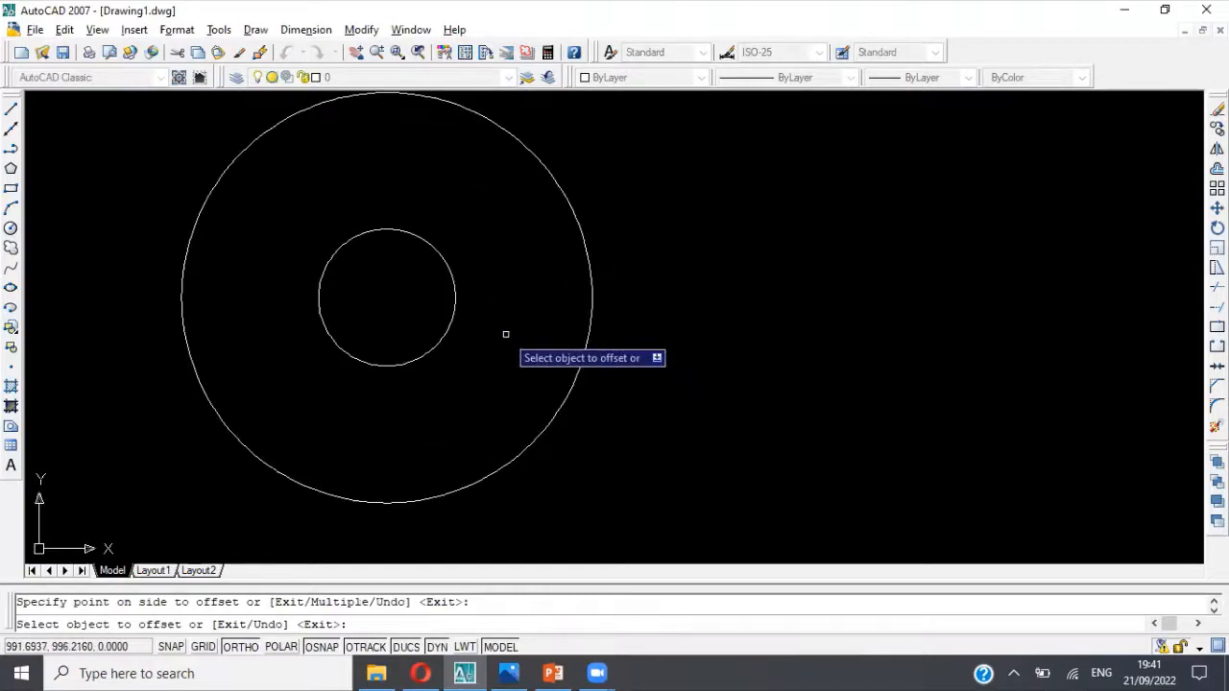
# Step: Check the circle dimensions in the reference picture and delete the outer of the two concentric circles
pyautogui.hotkey('alt', 'Tab')
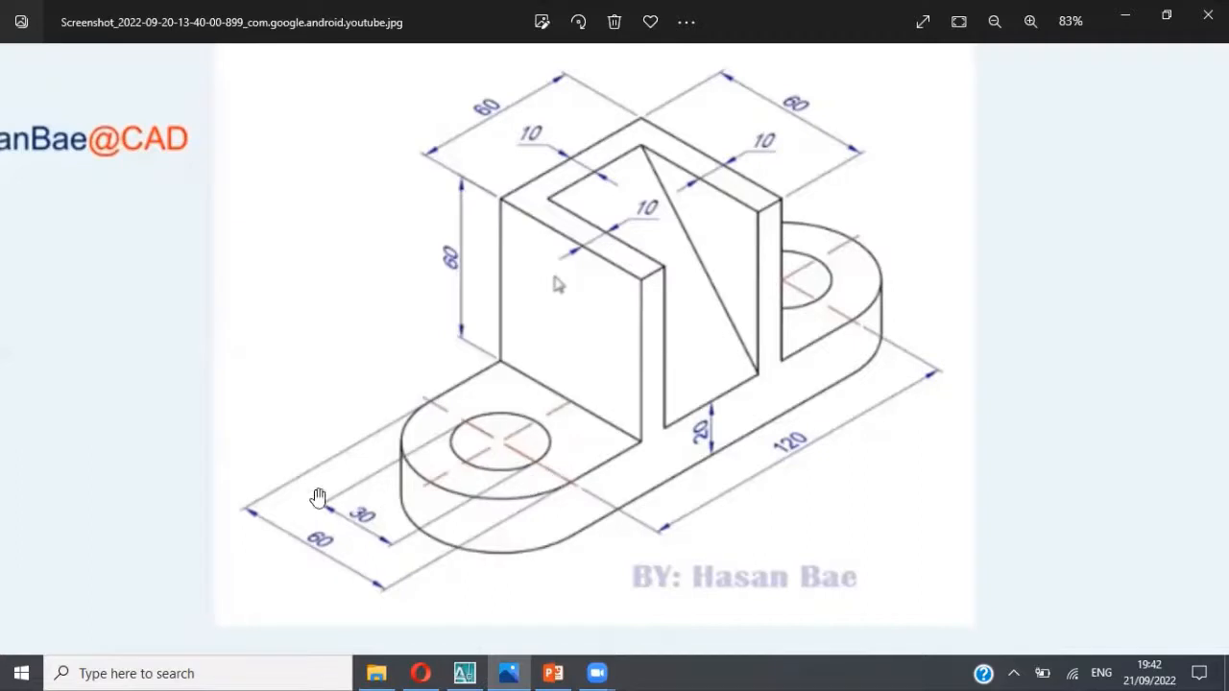
pyautogui.hotkey('alt', 'Tab')
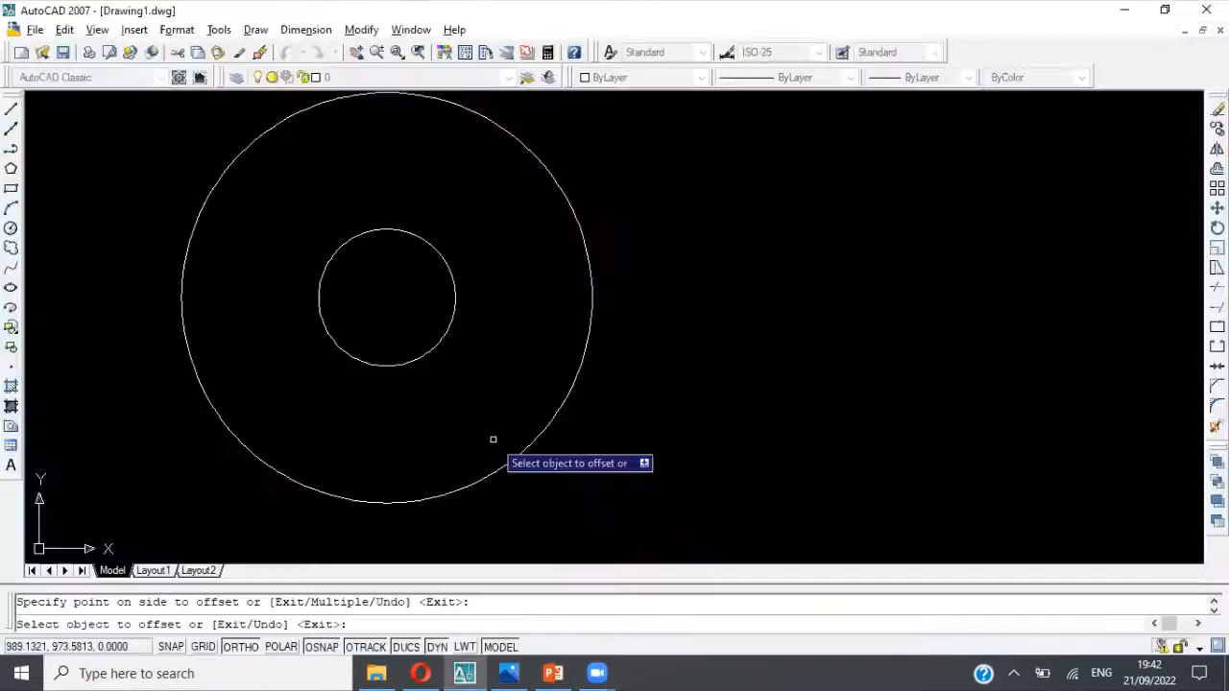
pyautogui.press('Escape')
pyautogui.click(571, 394)
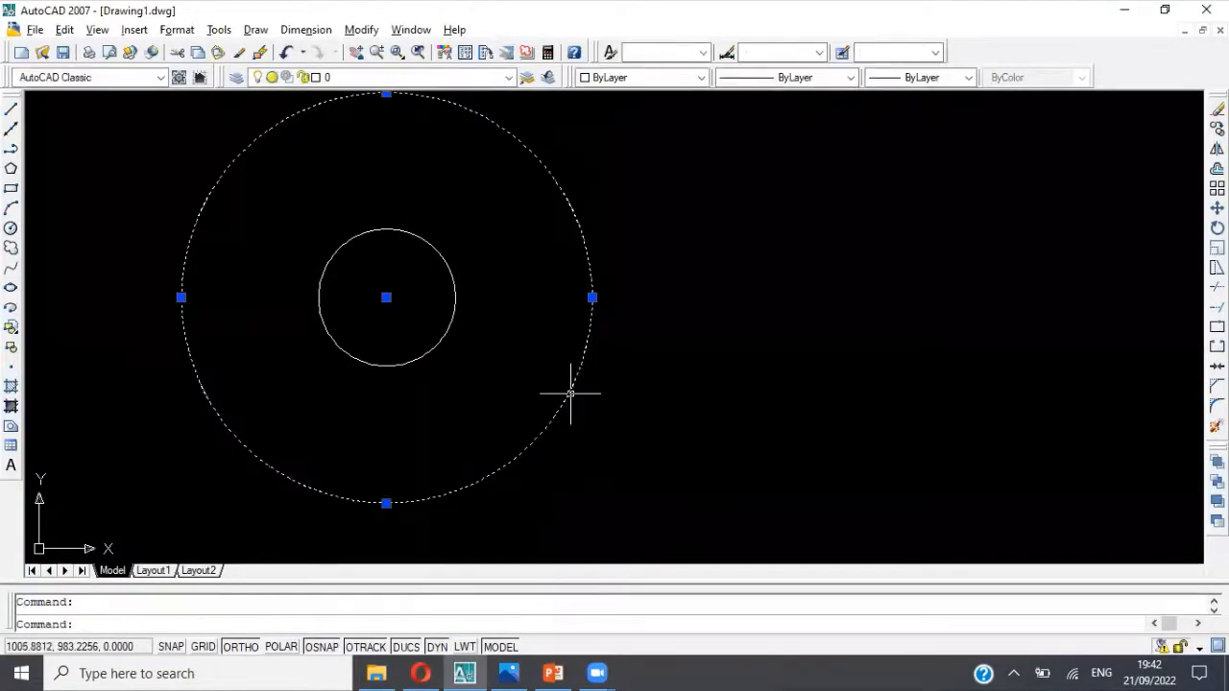
pyautogui.press('Delete')
# Step: Offset the remaining circle outward by a distance of 15
pyautogui.write('offset')
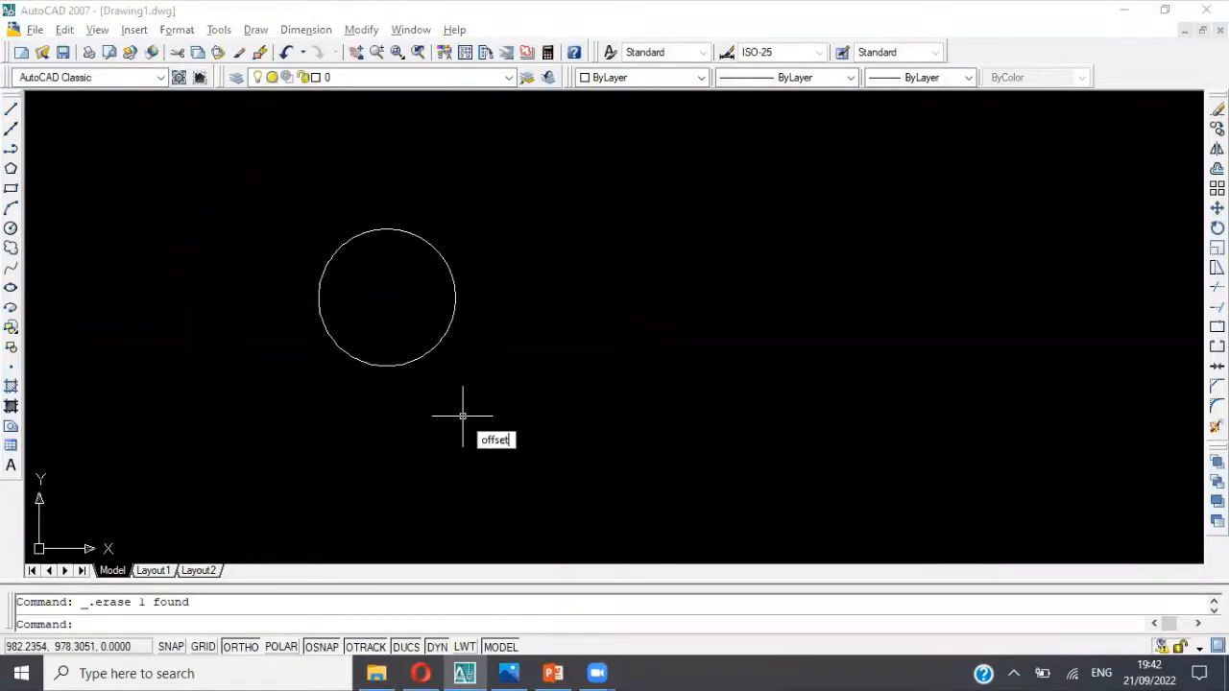
pyautogui.press('Return')
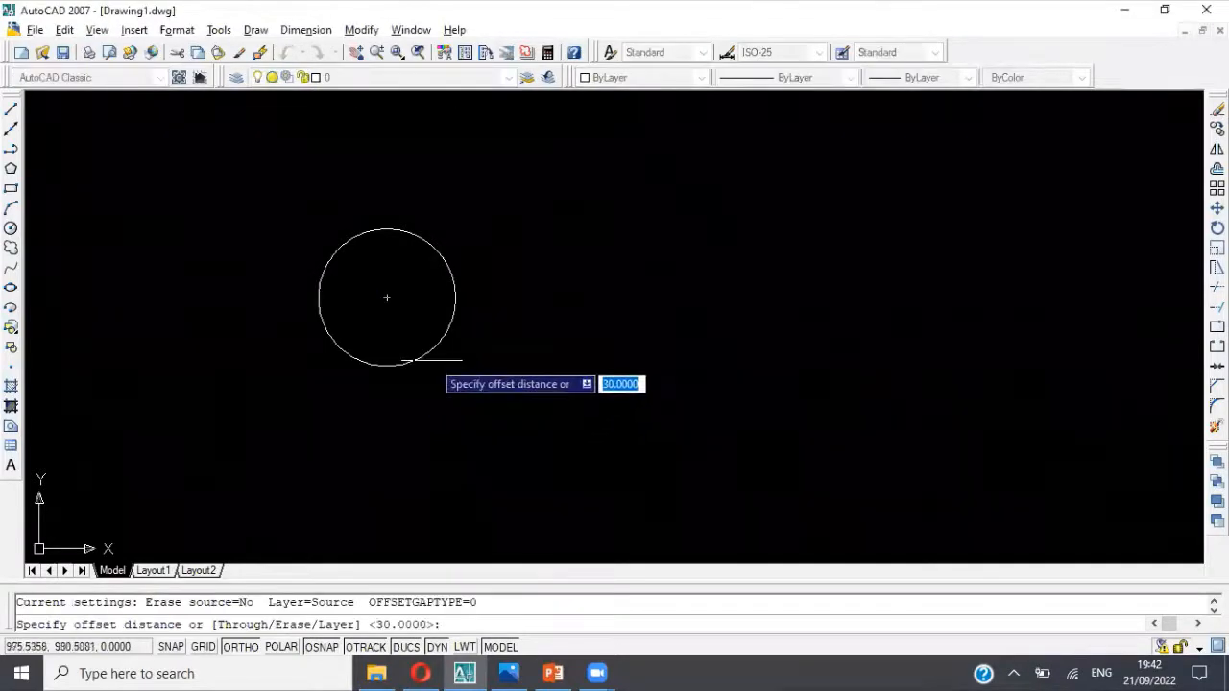
pyautogui.write('15')
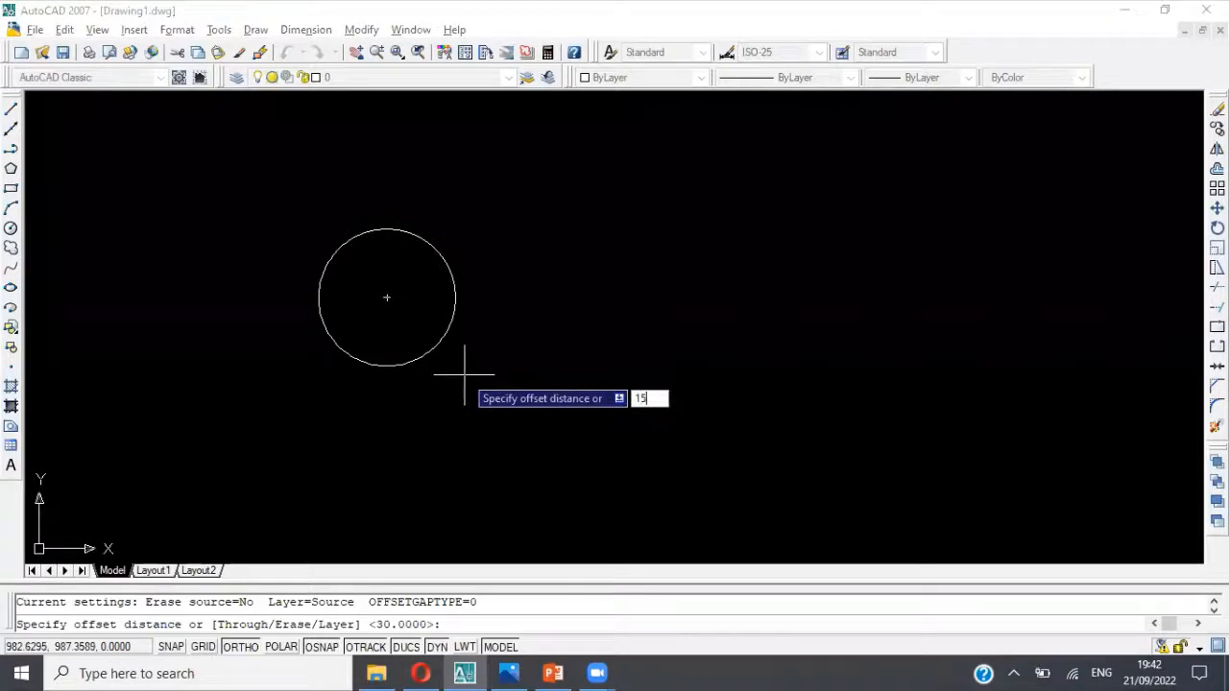
pyautogui.press('Return')
pyautogui.click(436, 343)
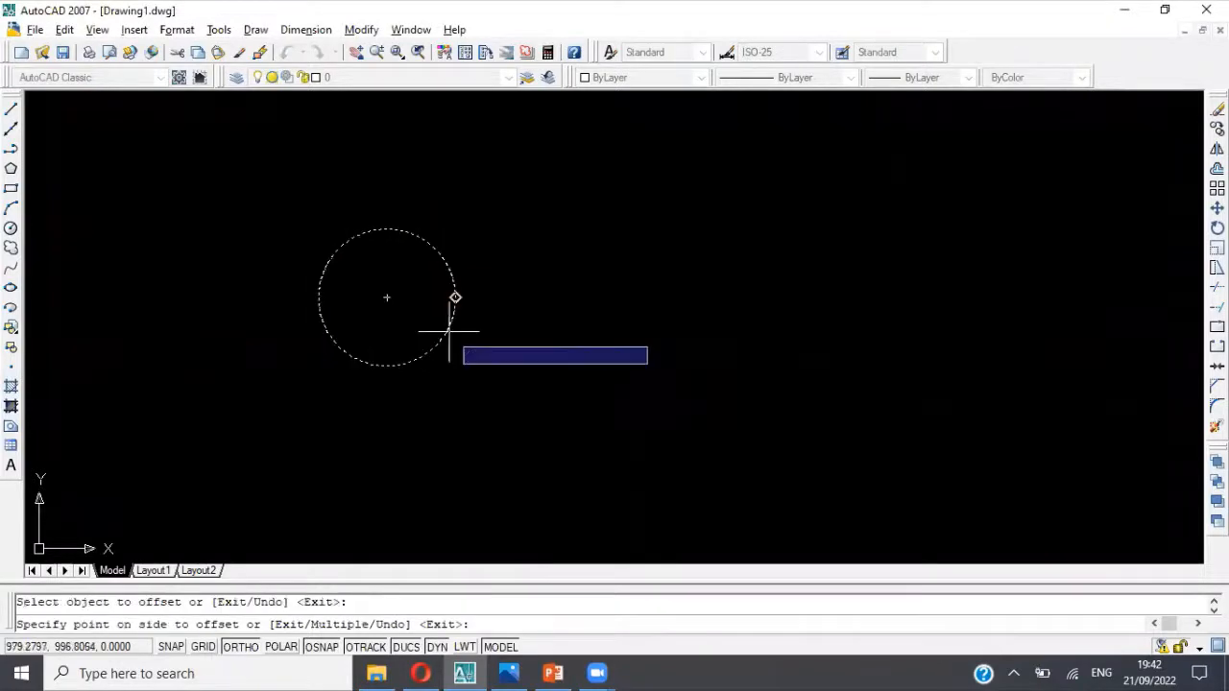
pyautogui.click(531, 352)
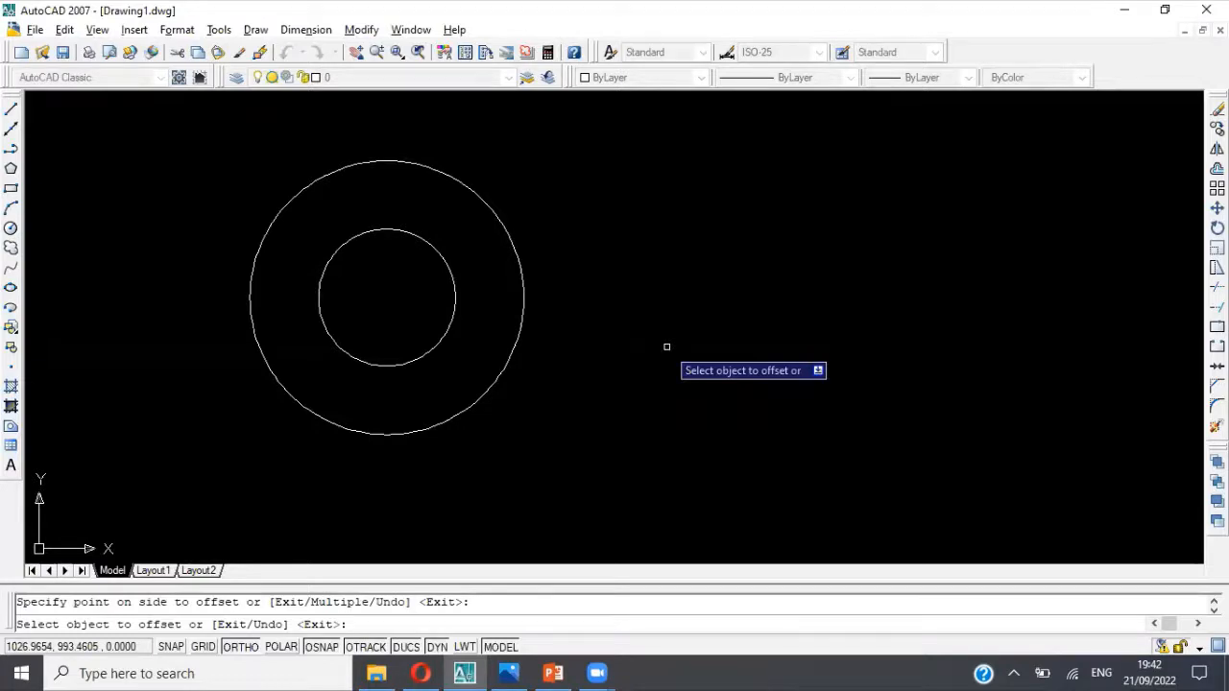
pyautogui.scroll(-3, 653, 346)
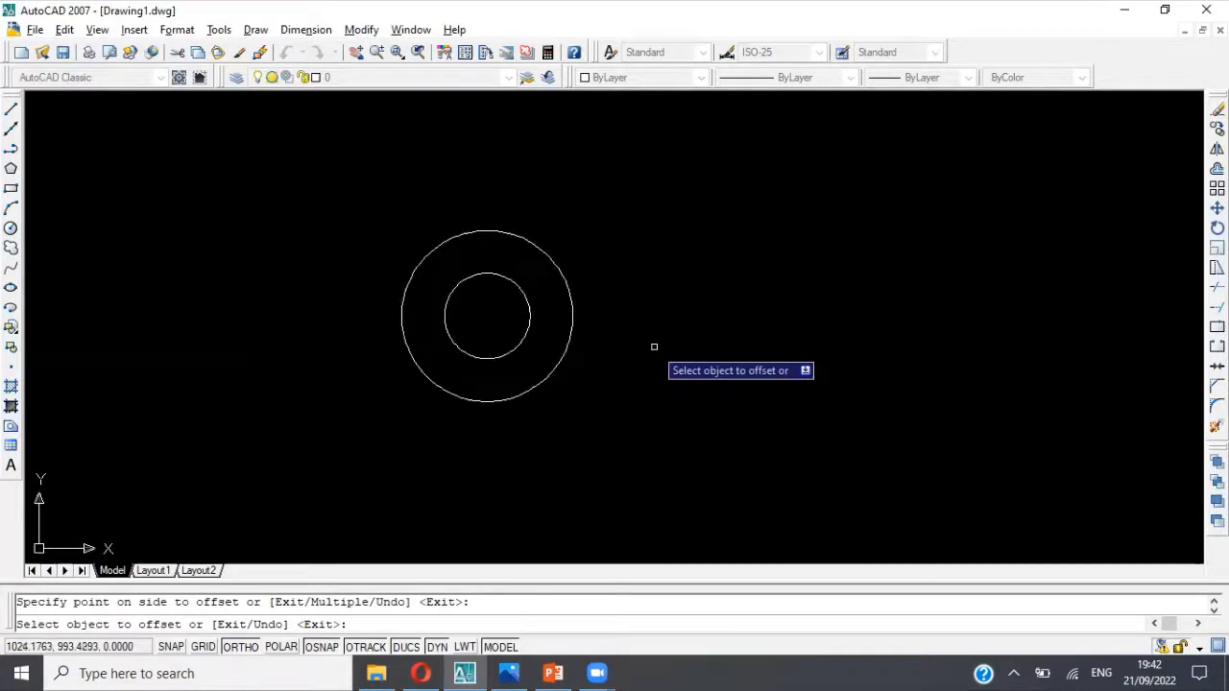
pyautogui.scroll(3, 607, 324)
pyautogui.moveTo(605, 324); pyautogui.dragTo(570, 310, button='middle')
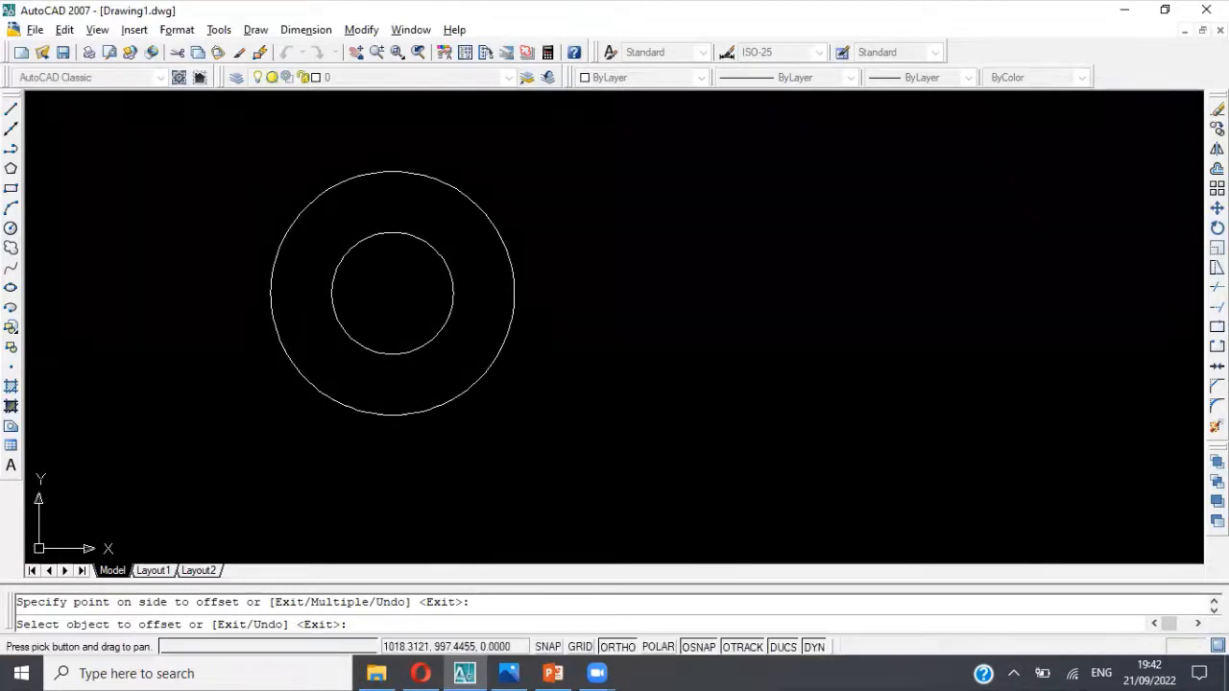
pyautogui.press('Escape')
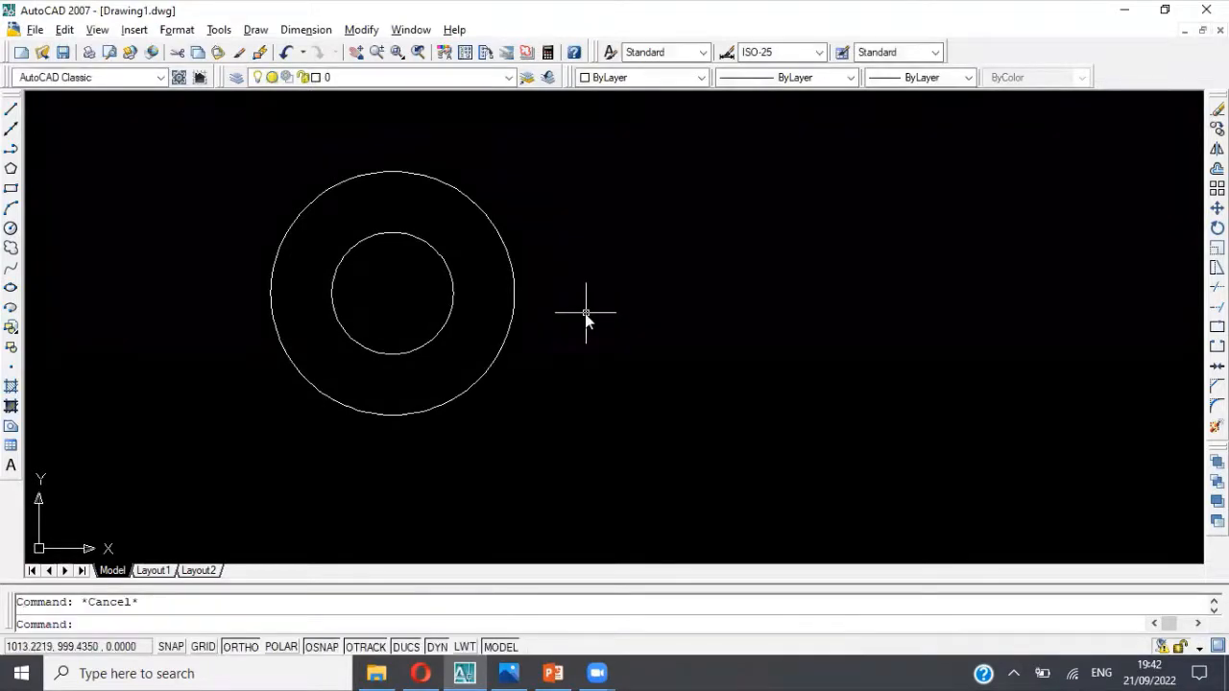
# Step: Following the reference picture, start a polyline at the outer circle's bottom quadrant with a horizontal segment 120 long to the right
pyautogui.hotkey('alt', 'Tab')
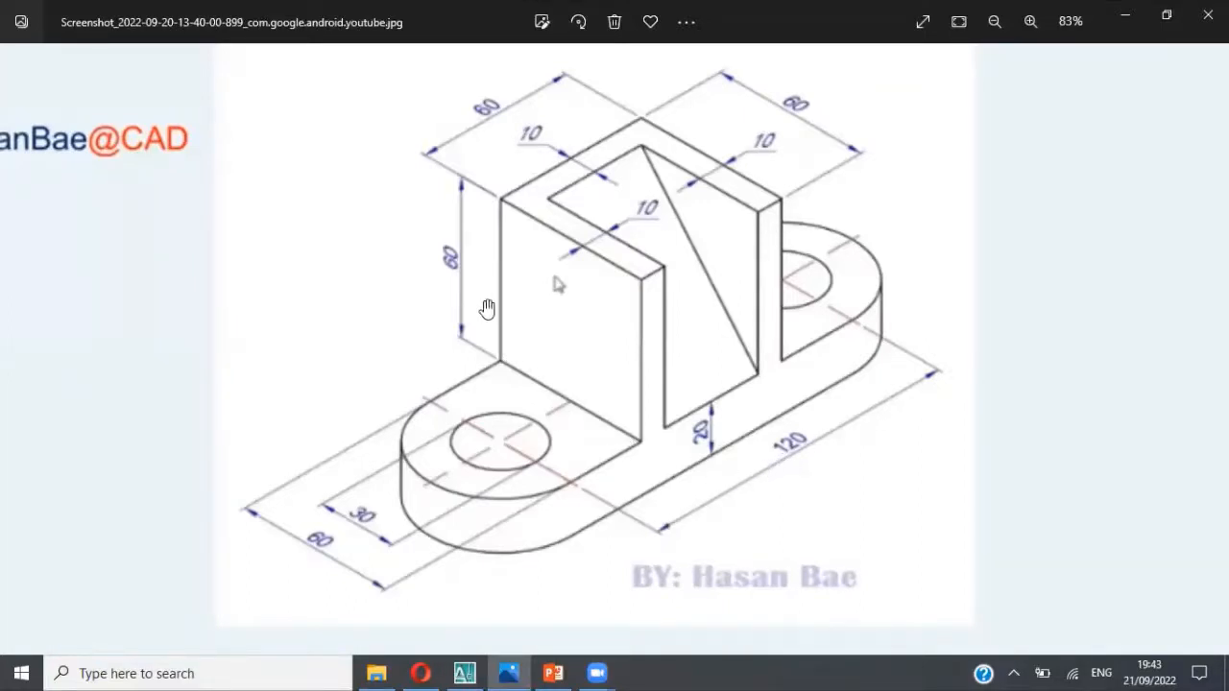
pyautogui.hotkey('alt', 'Tab')
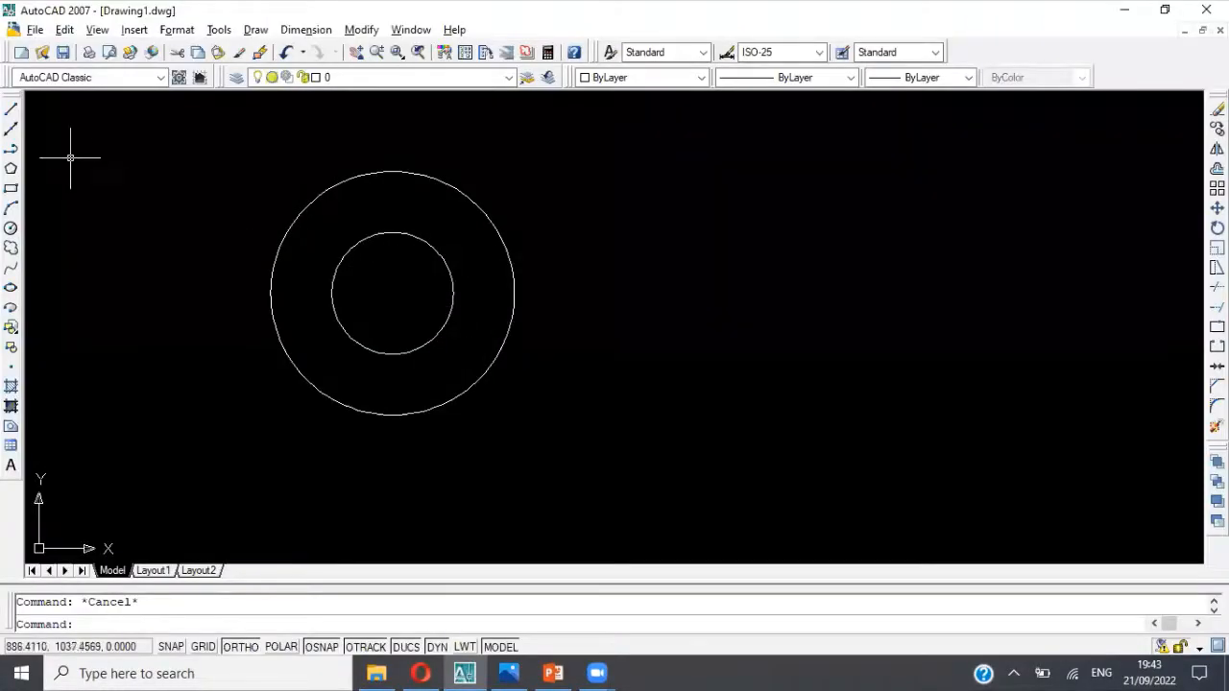
pyautogui.click(12, 150)
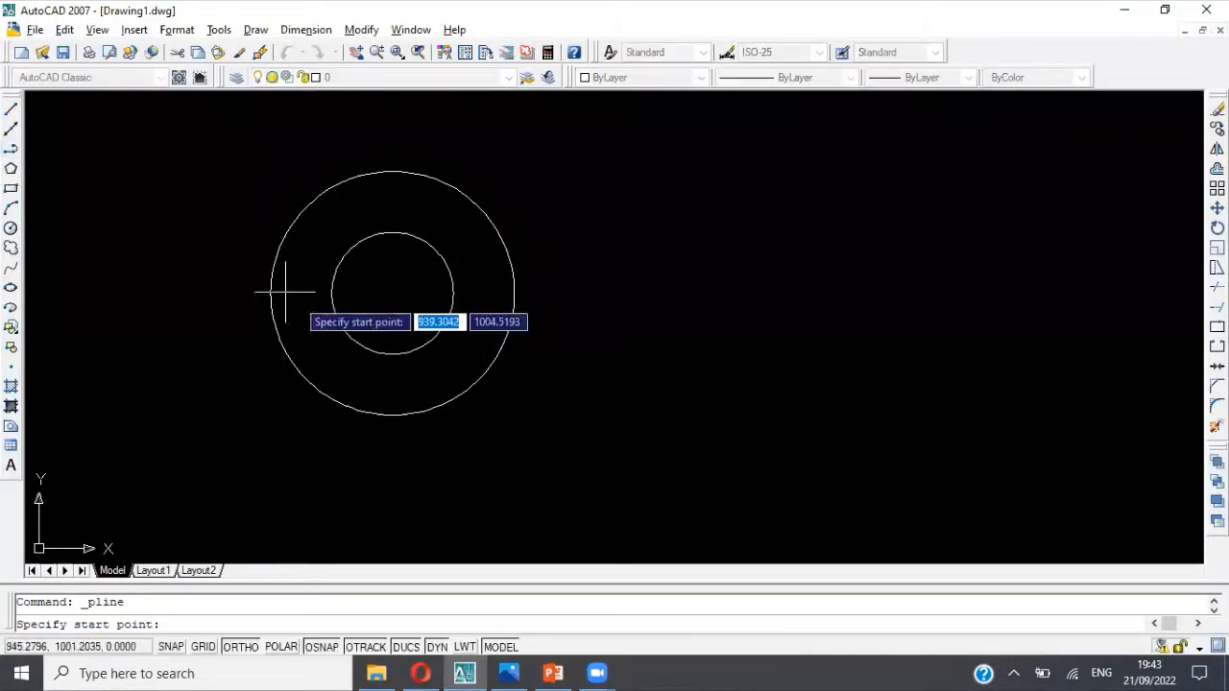
pyautogui.click(392, 415)
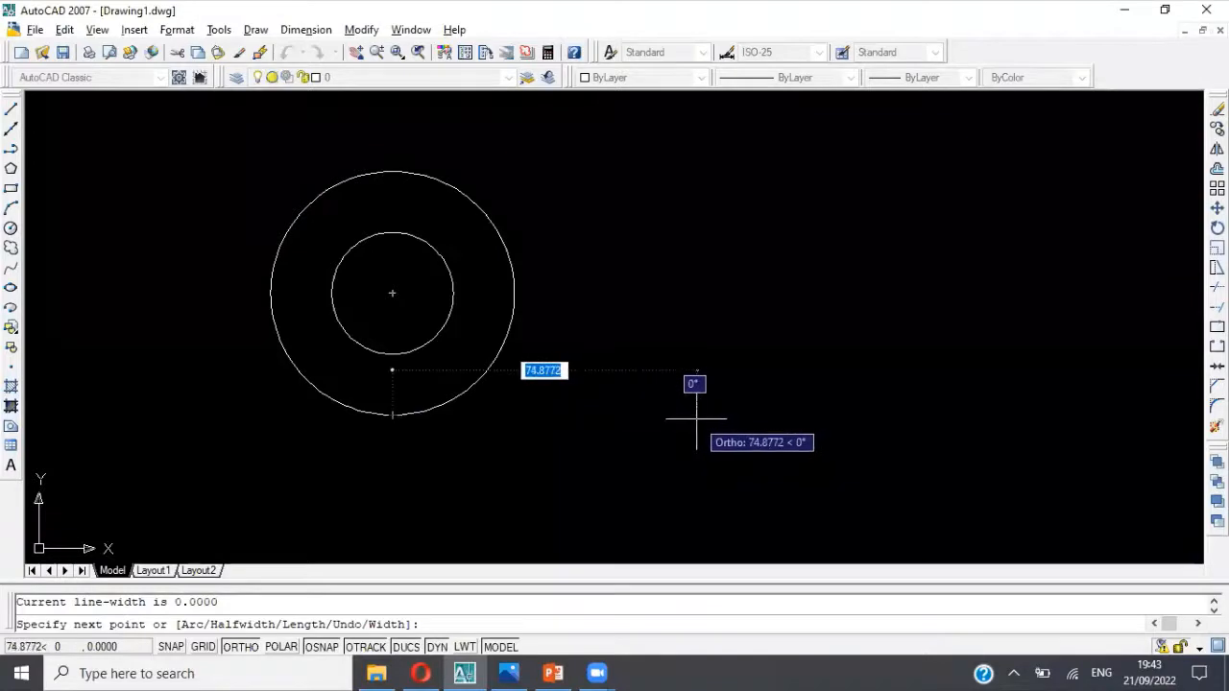
pyautogui.hotkey('alt', 'Tab')
pyautogui.hotkey('alt', 'Tab')
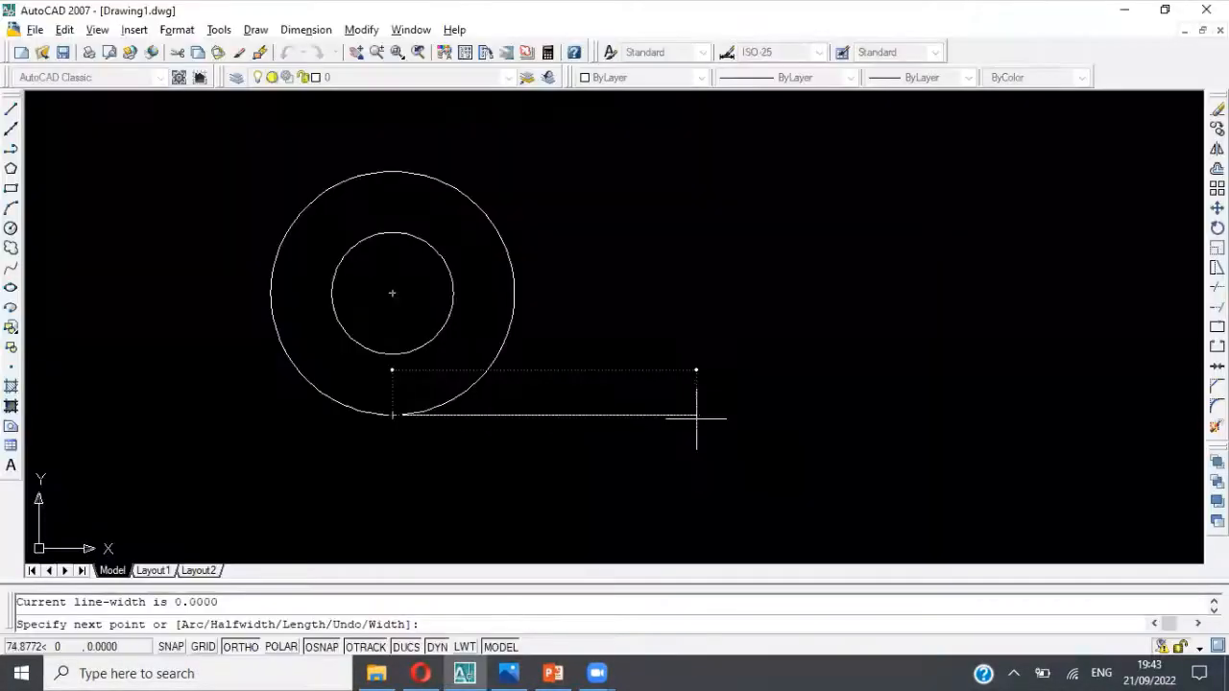
pyautogui.write('120')
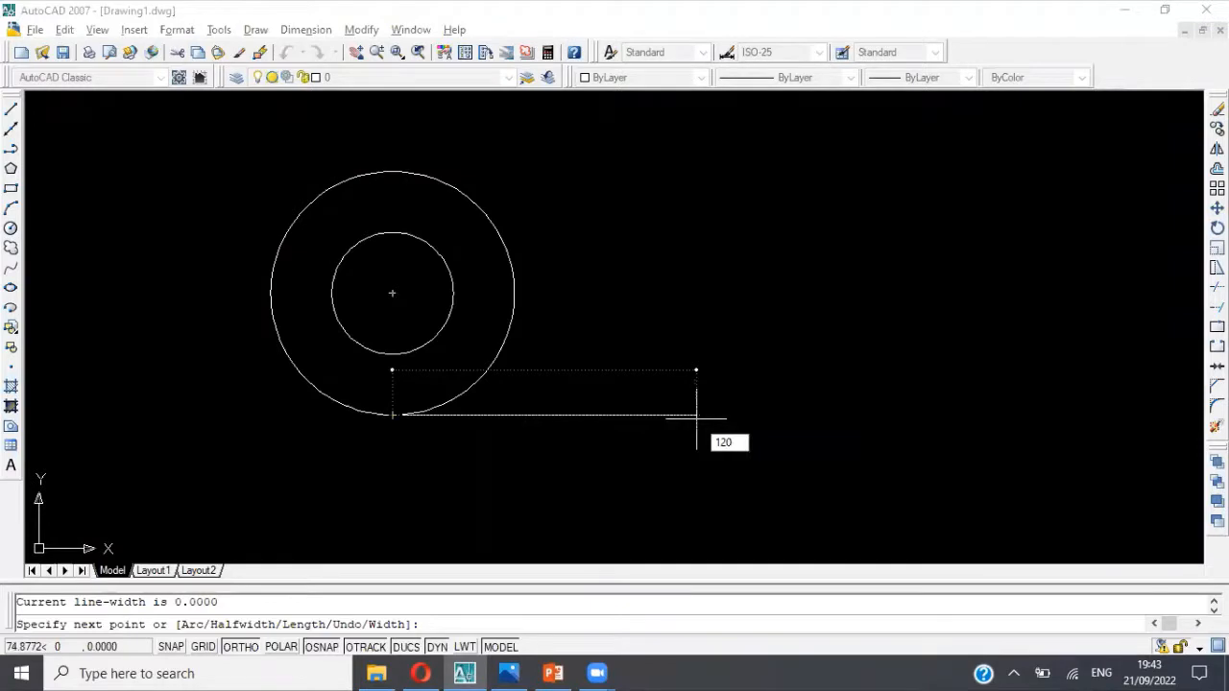
pyautogui.press('Return')
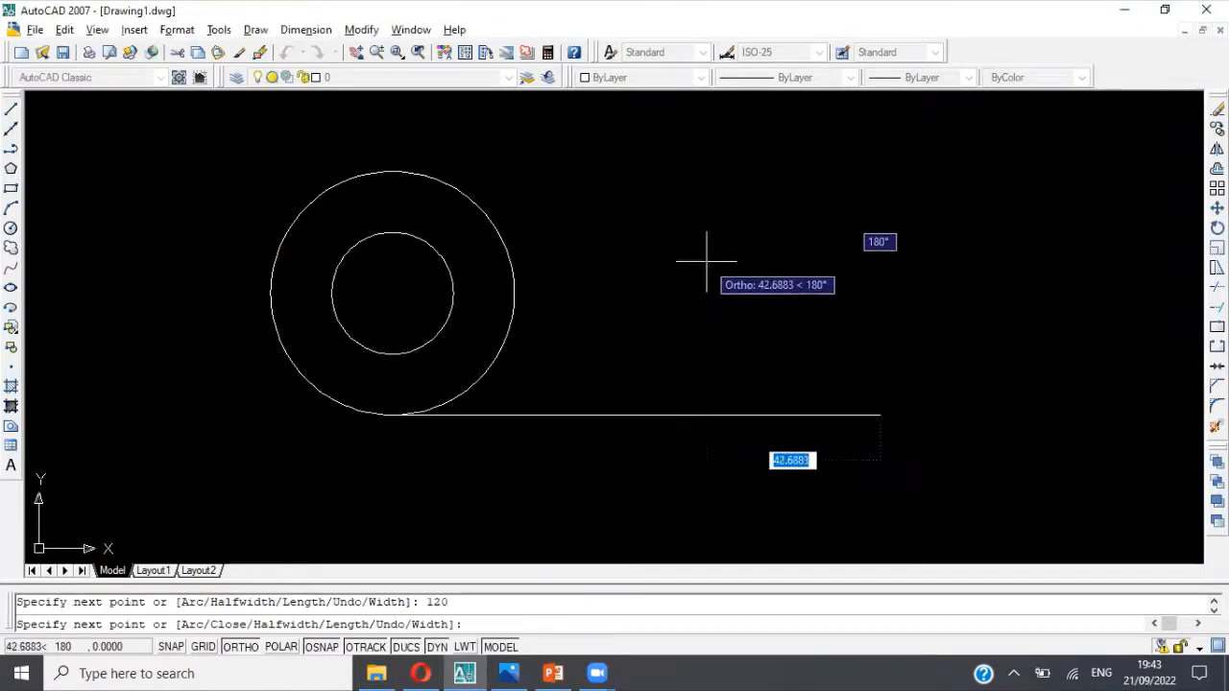
# Step: Continue the polyline 60 upward and 120 back to the outer circle's top quadrant, leaving its circle side open
pyautogui.scroll(-2, 725, 290)
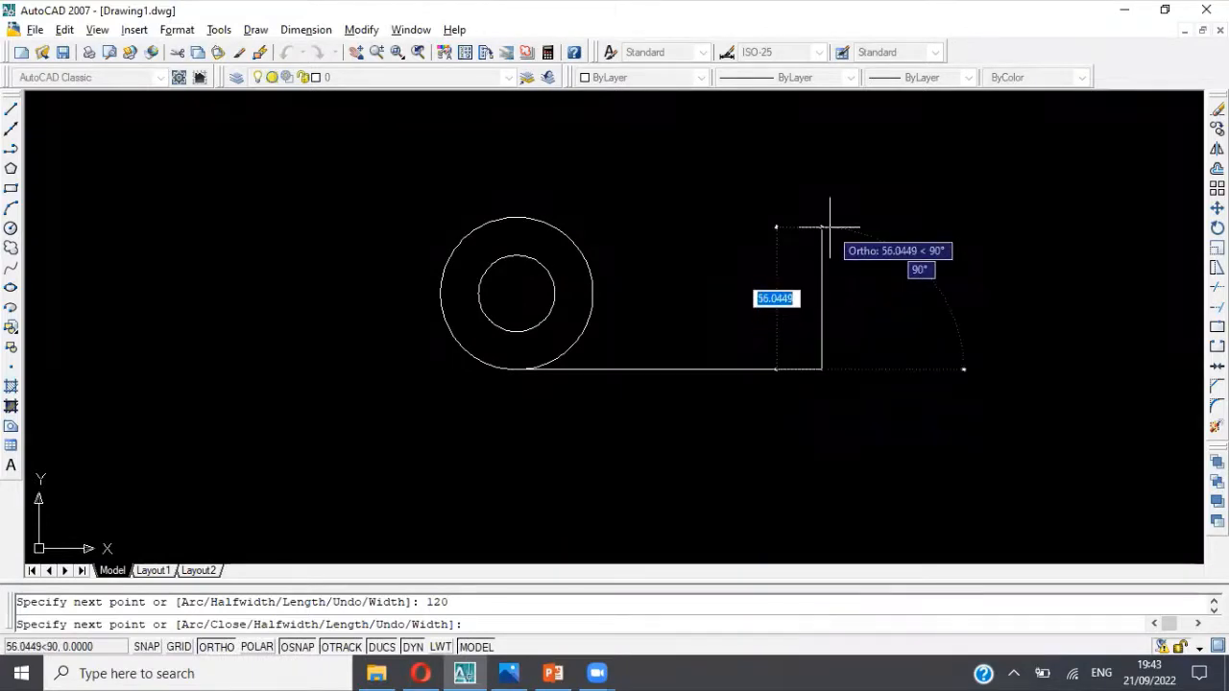
pyautogui.write('60')
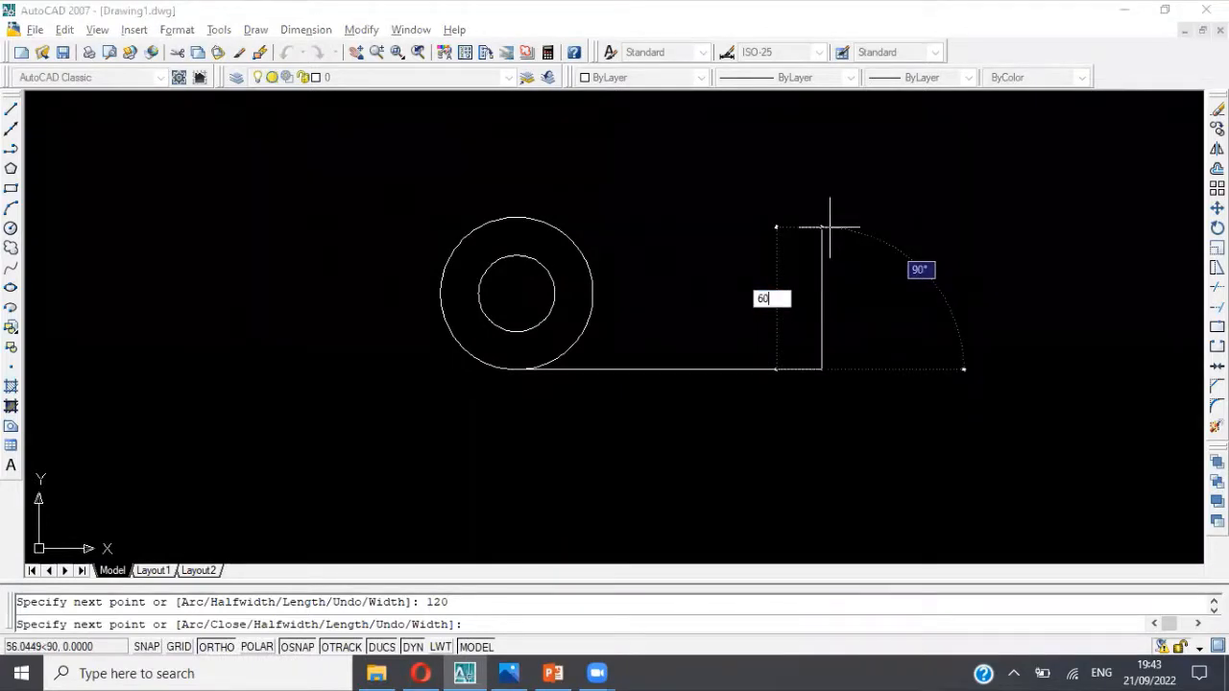
pyautogui.press('Return')
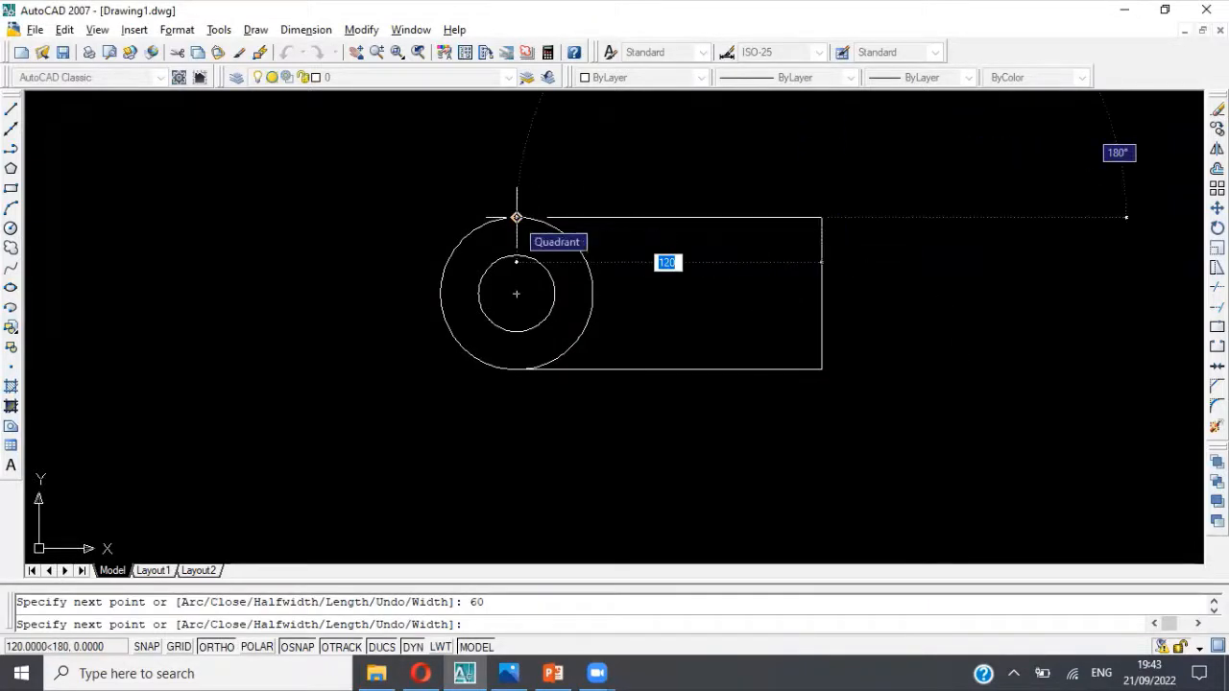
pyautogui.write('12')
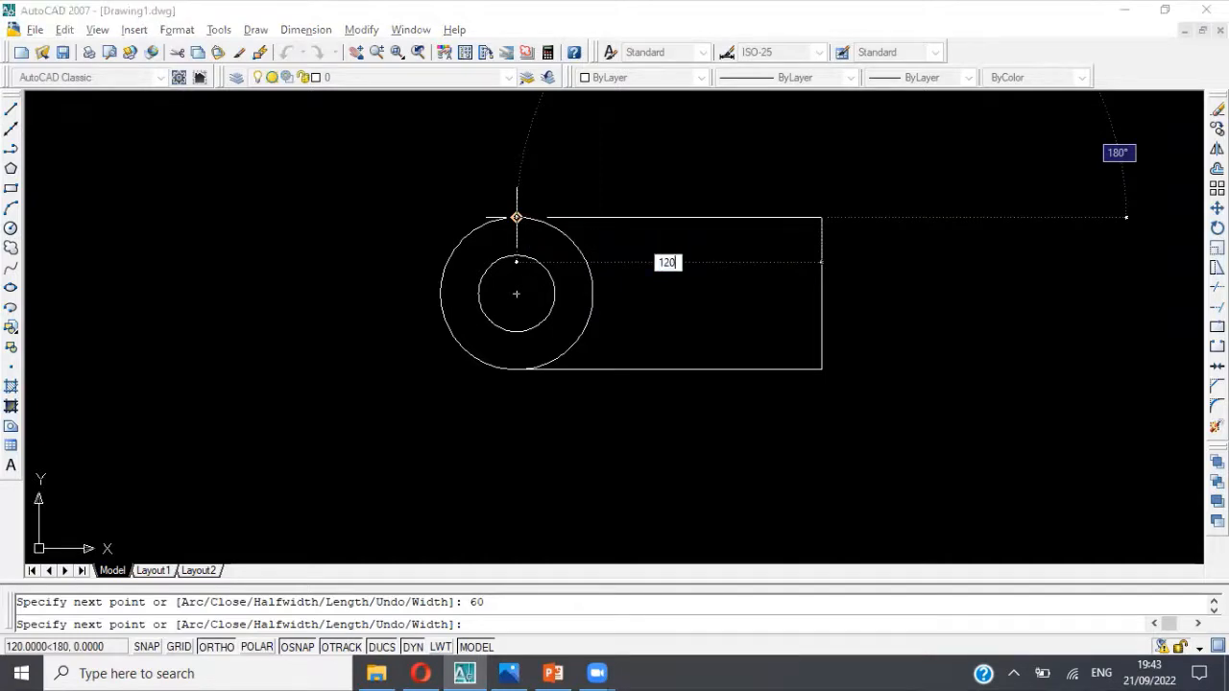
pyautogui.write('0')
pyautogui.press('Return')
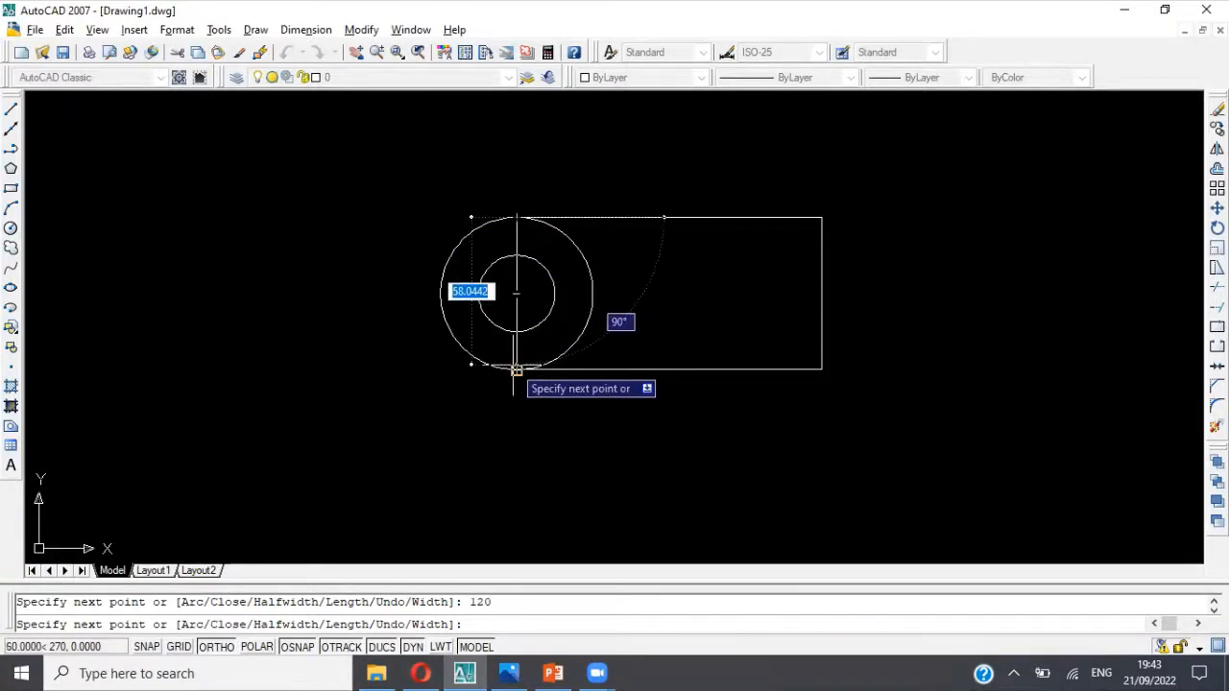
pyautogui.press('Escape')
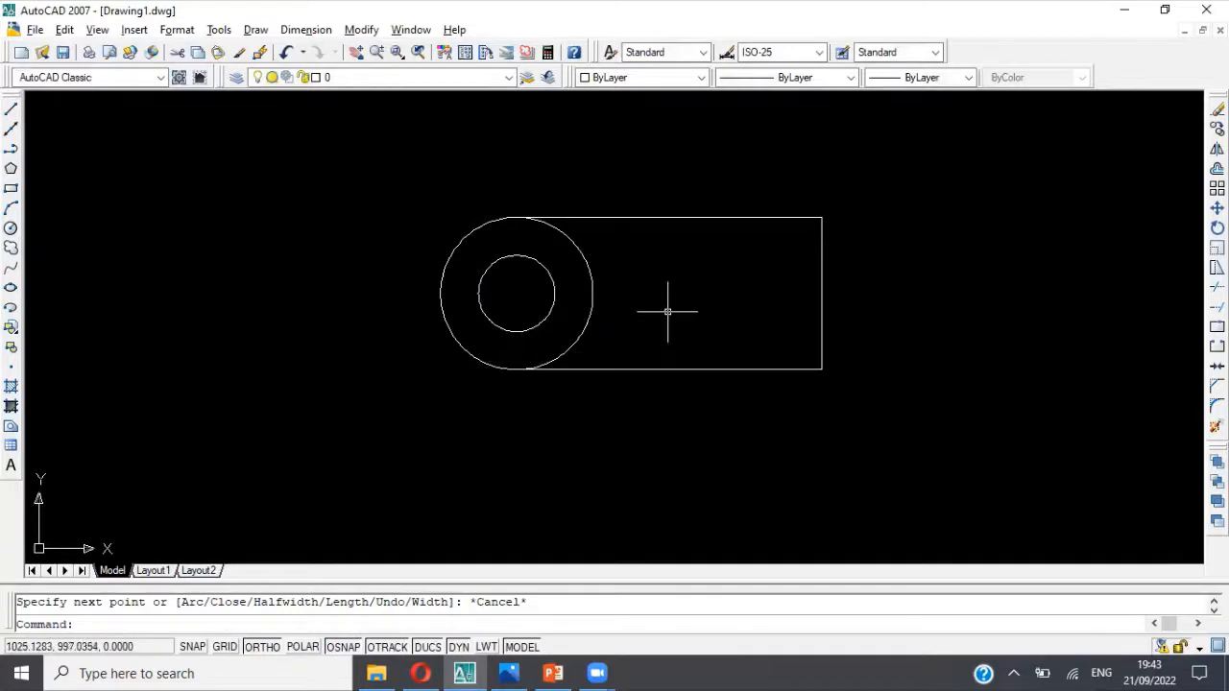
pyautogui.click(822, 285)
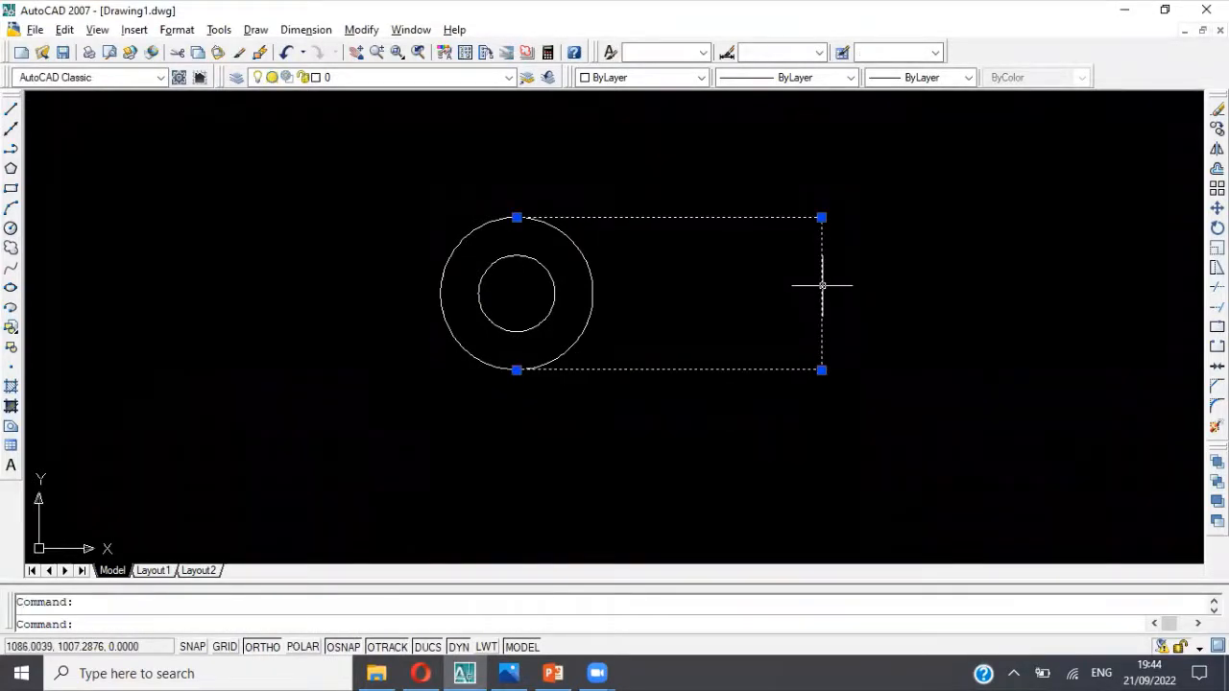
pyautogui.press('Escape')
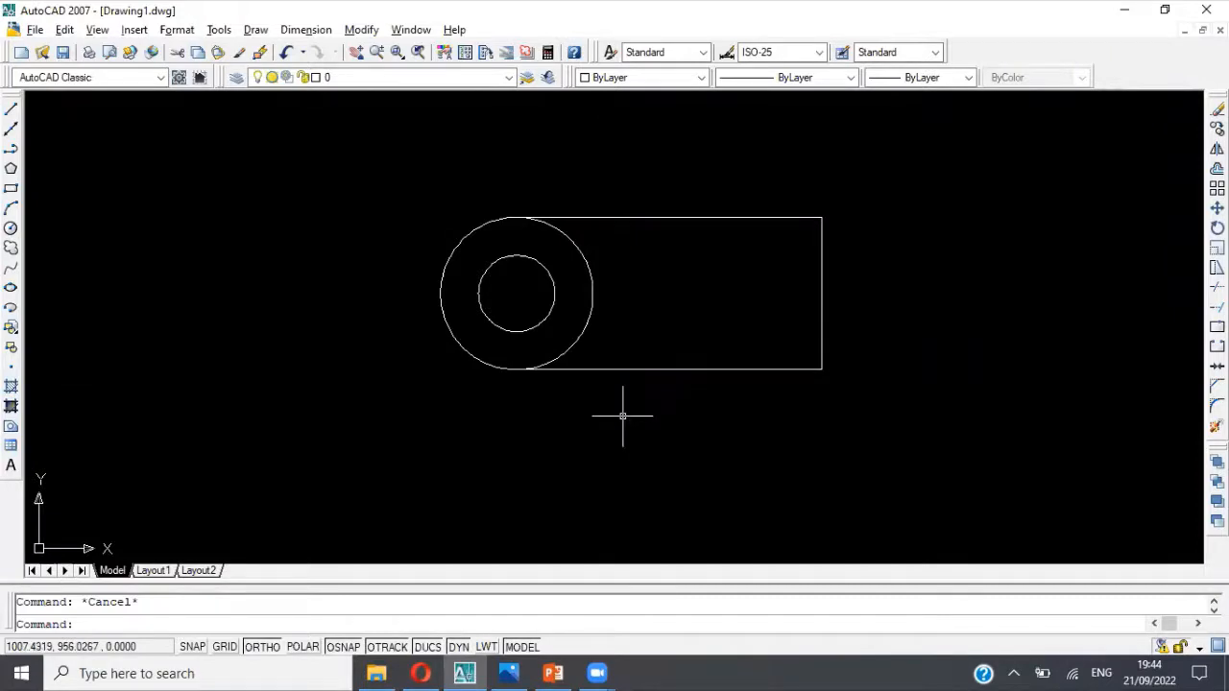
# Step: Try trimming the outer circle's right half inside the polyline outline with all objects as cutting edges, and undo the trim
pyautogui.hotkey('alt', 'Tab')
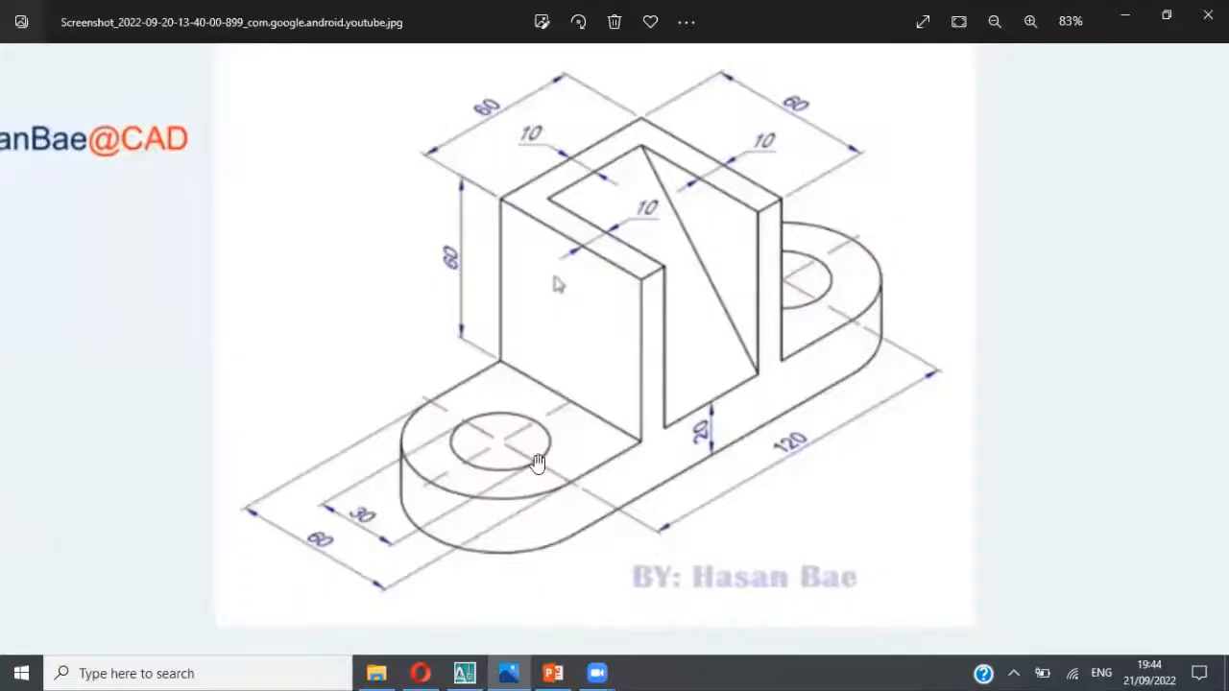
pyautogui.hotkey('alt', 'Tab')
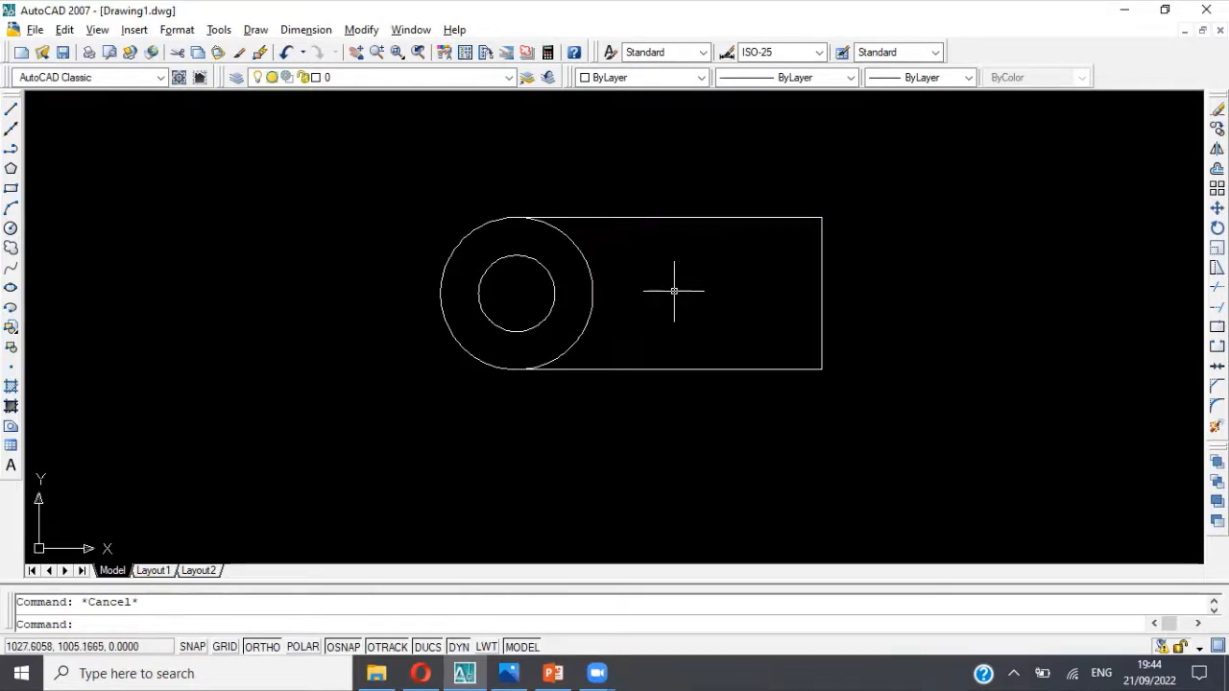
pyautogui.write('trim')
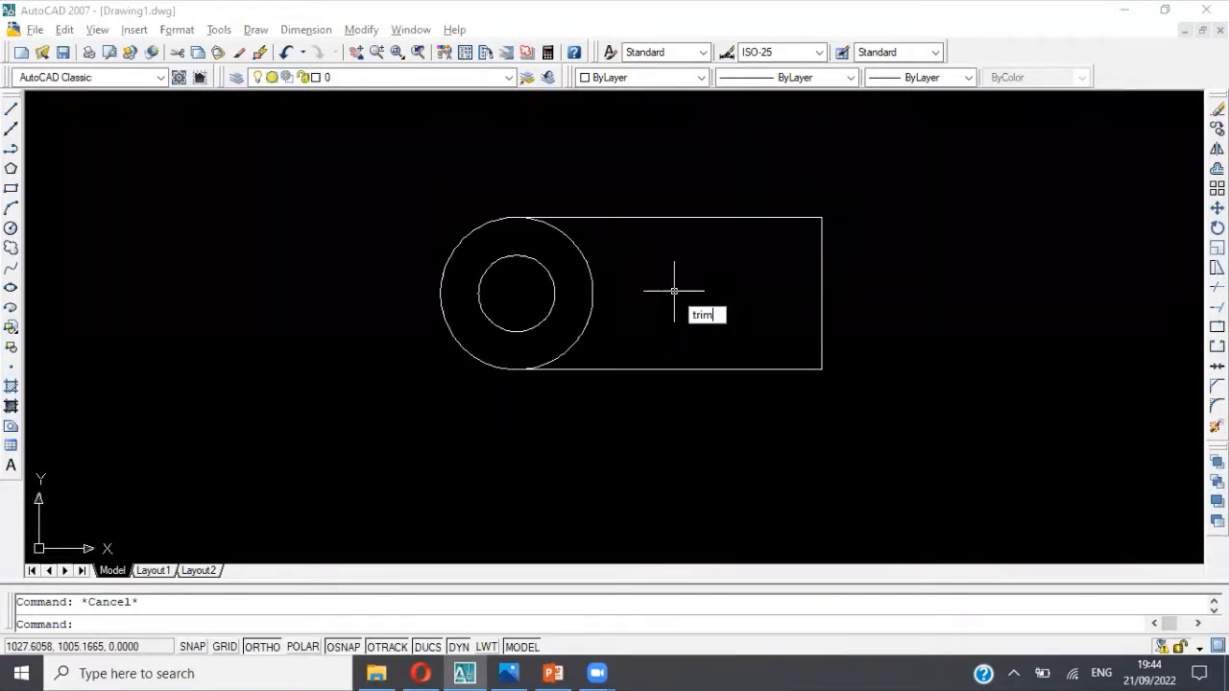
pyautogui.press('Return')
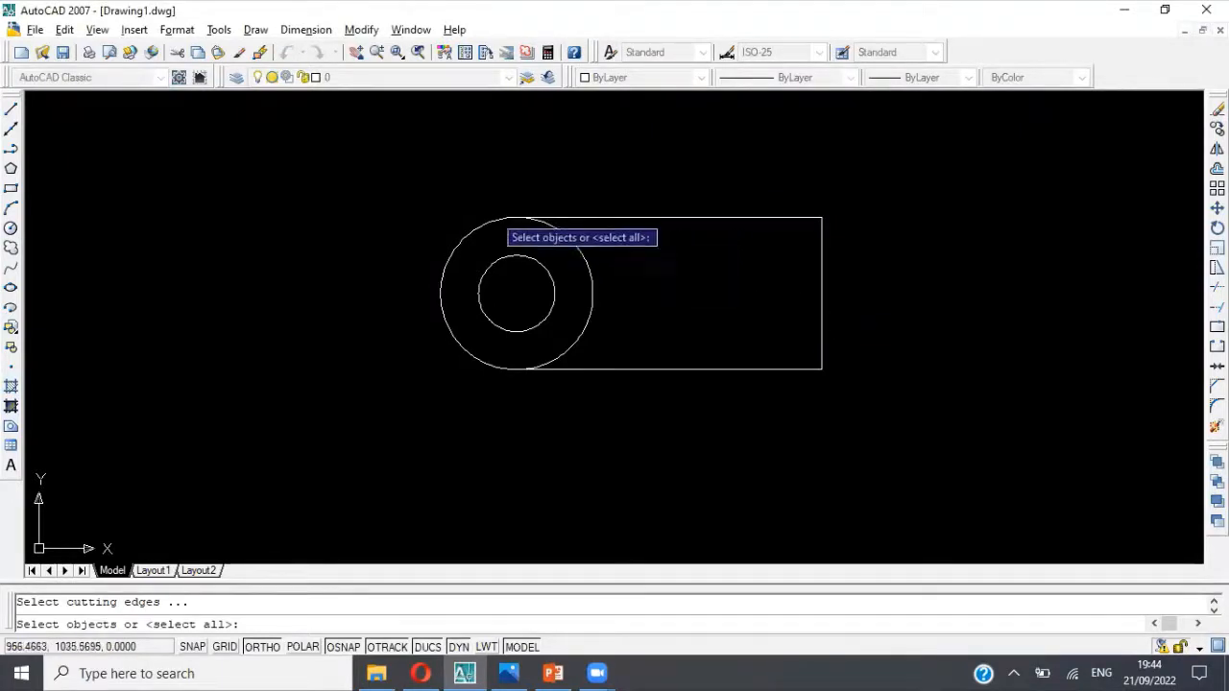
pyautogui.click(399, 179)
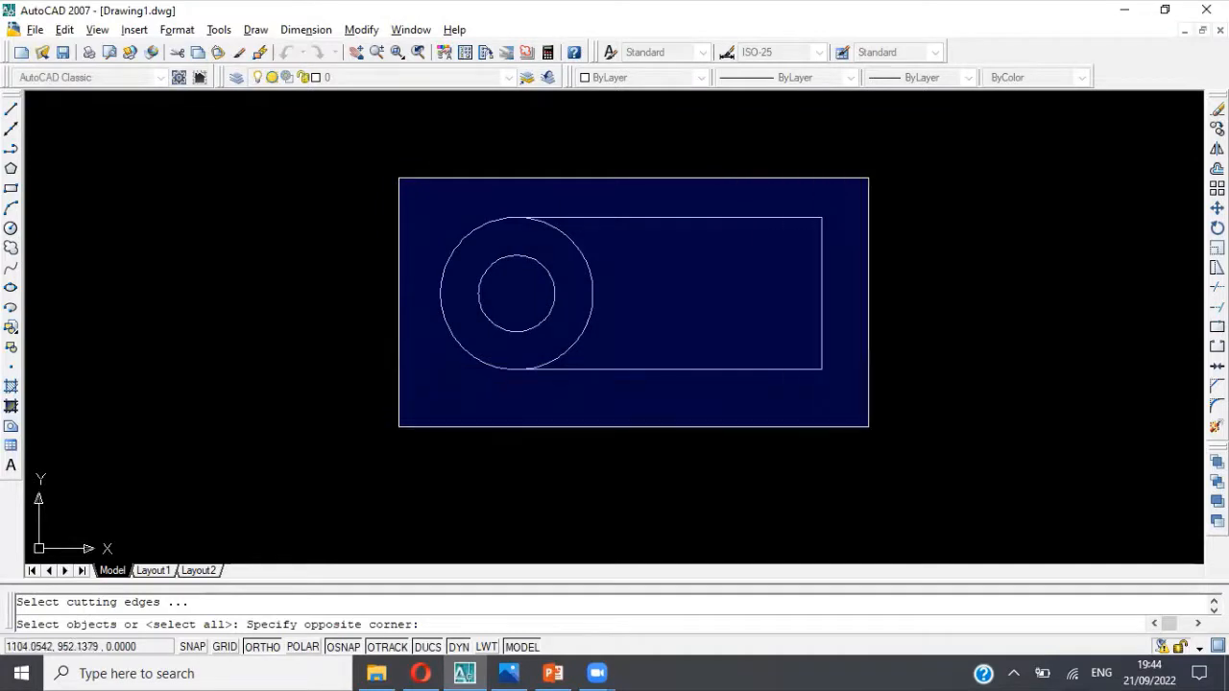
pyautogui.click(869, 426)
pyautogui.press('Return')
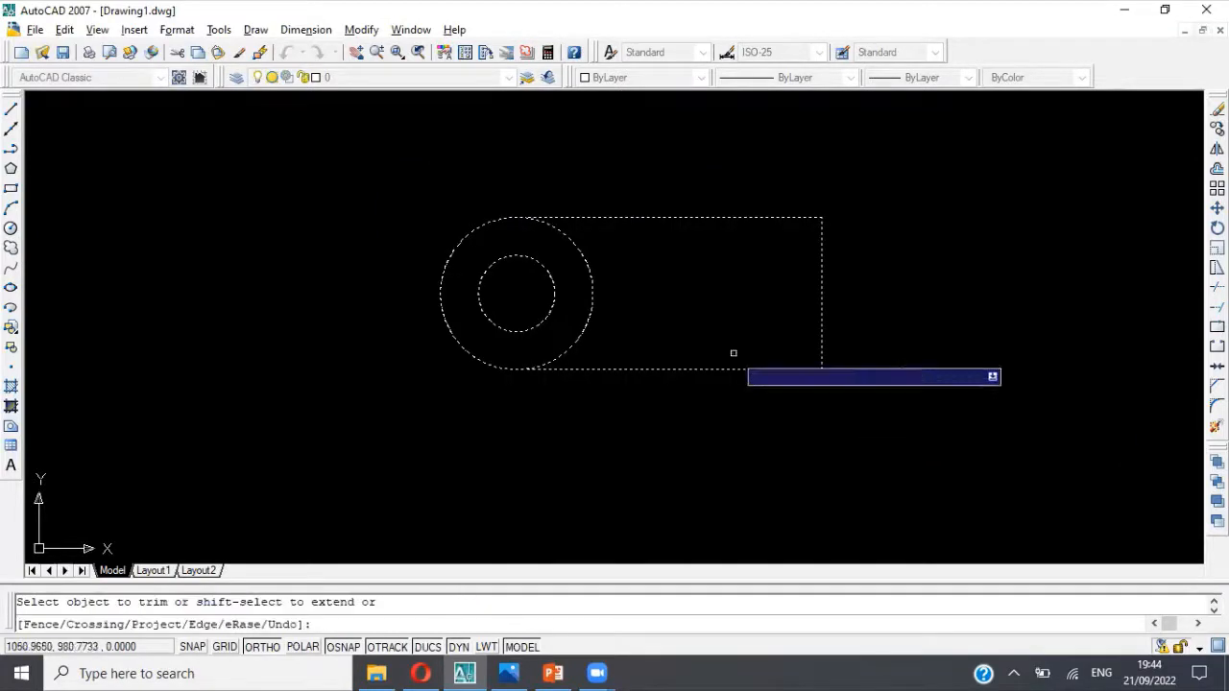
pyautogui.click(590, 302)
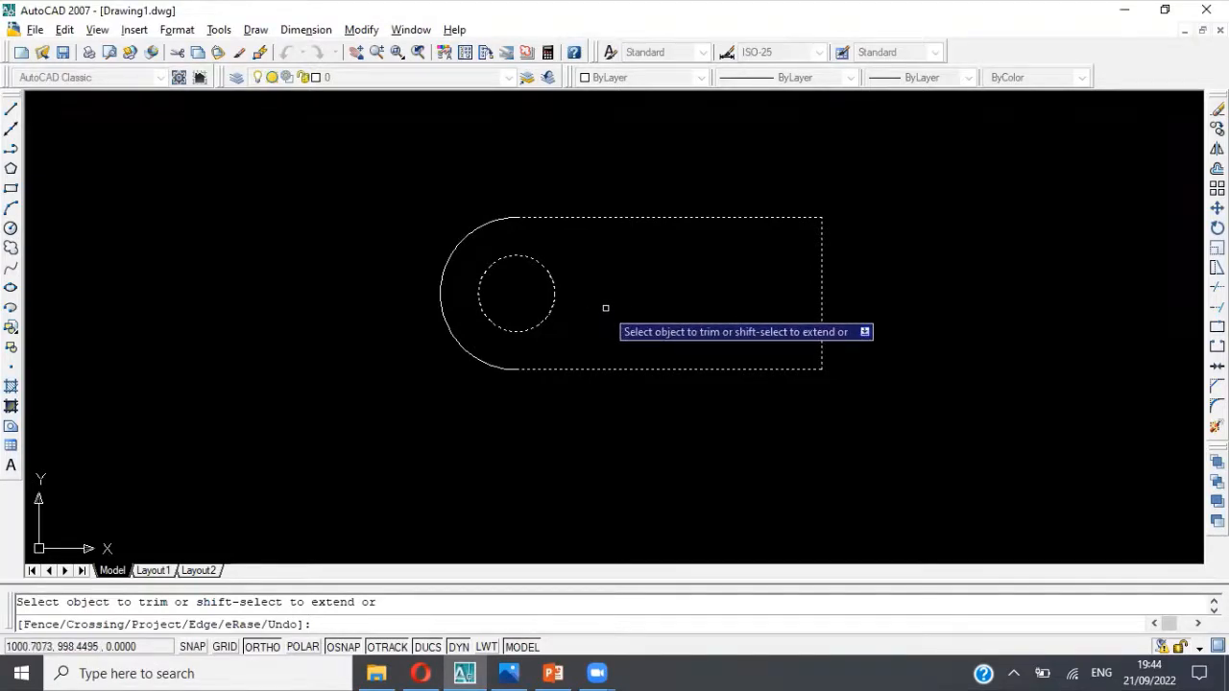
pyautogui.press('Escape')
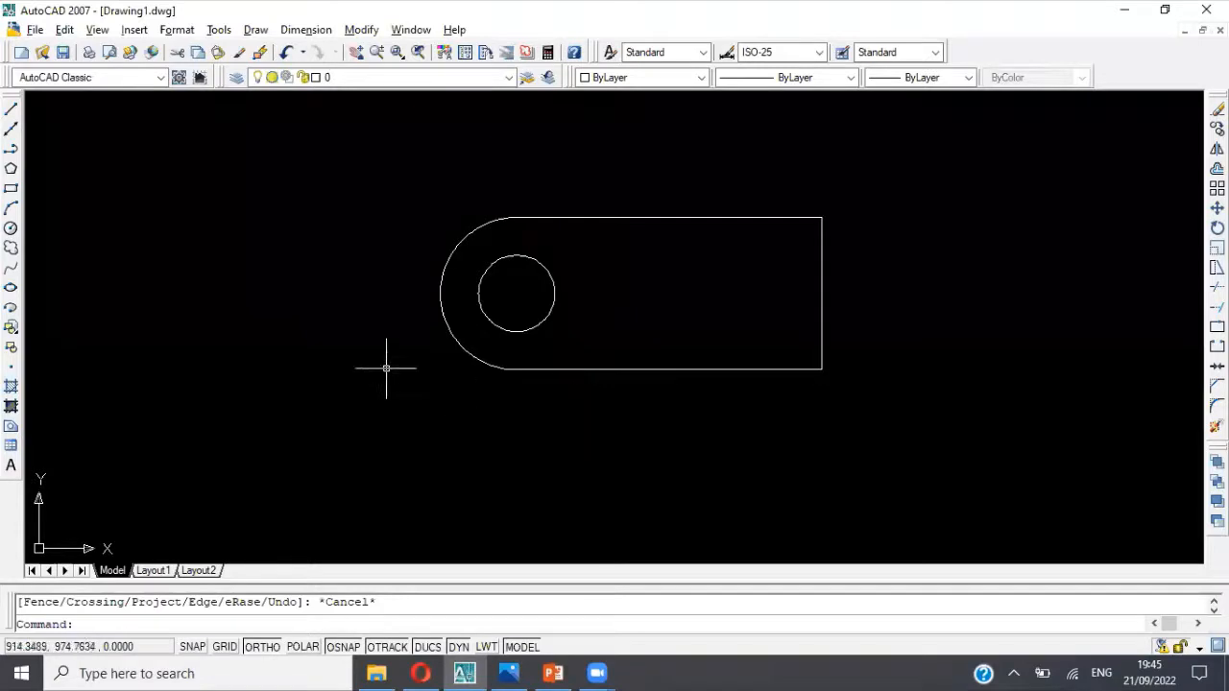
pyautogui.click(286, 52)
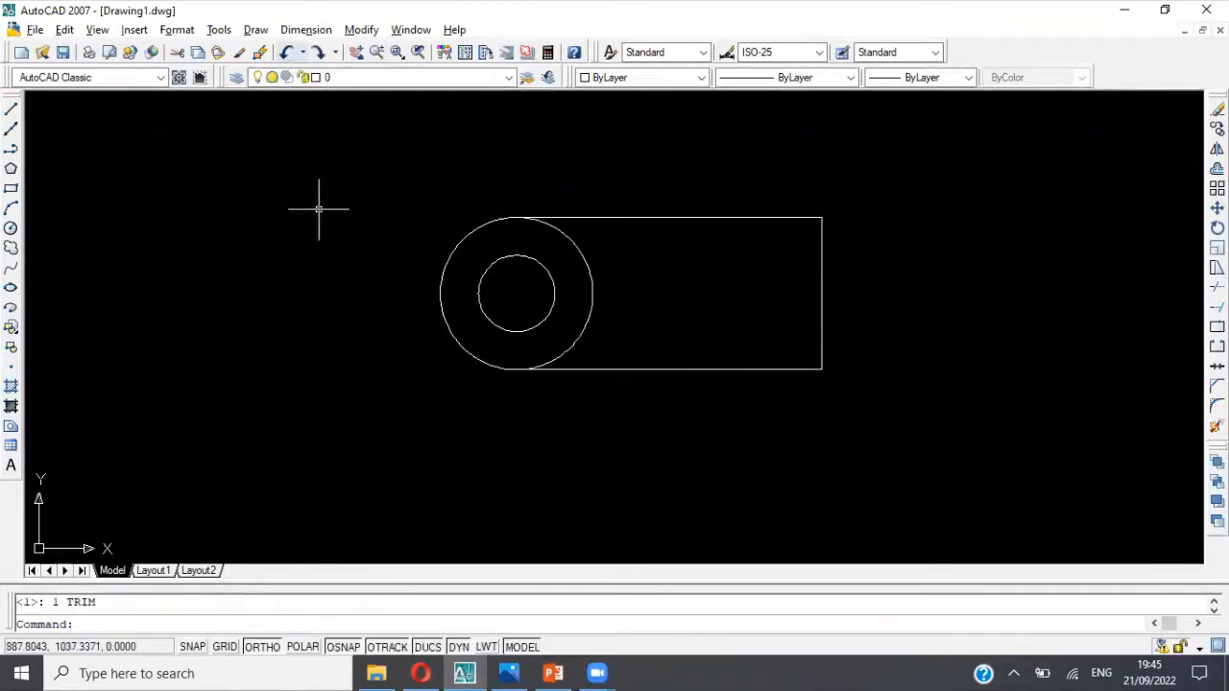
# Step: Try trimming the outer circle's right half with both circles and the polyline as cutting edges, and undo the trim
pyautogui.write('t')
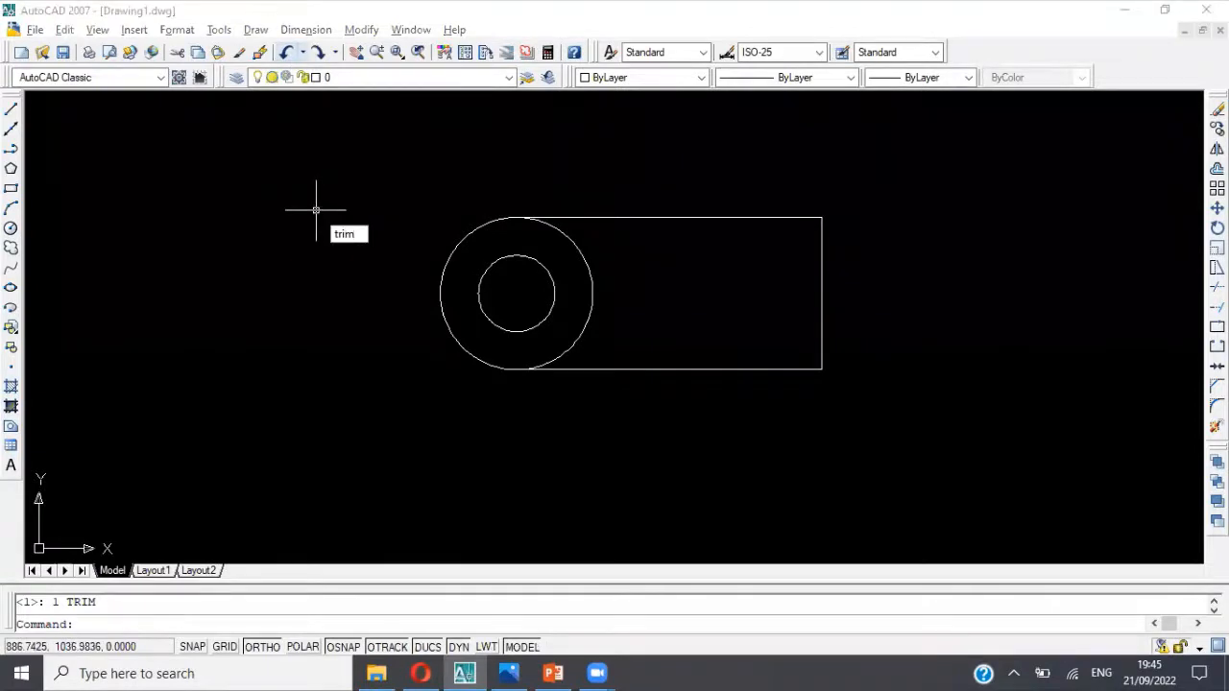
pyautogui.write('rim')
pyautogui.press('Return')
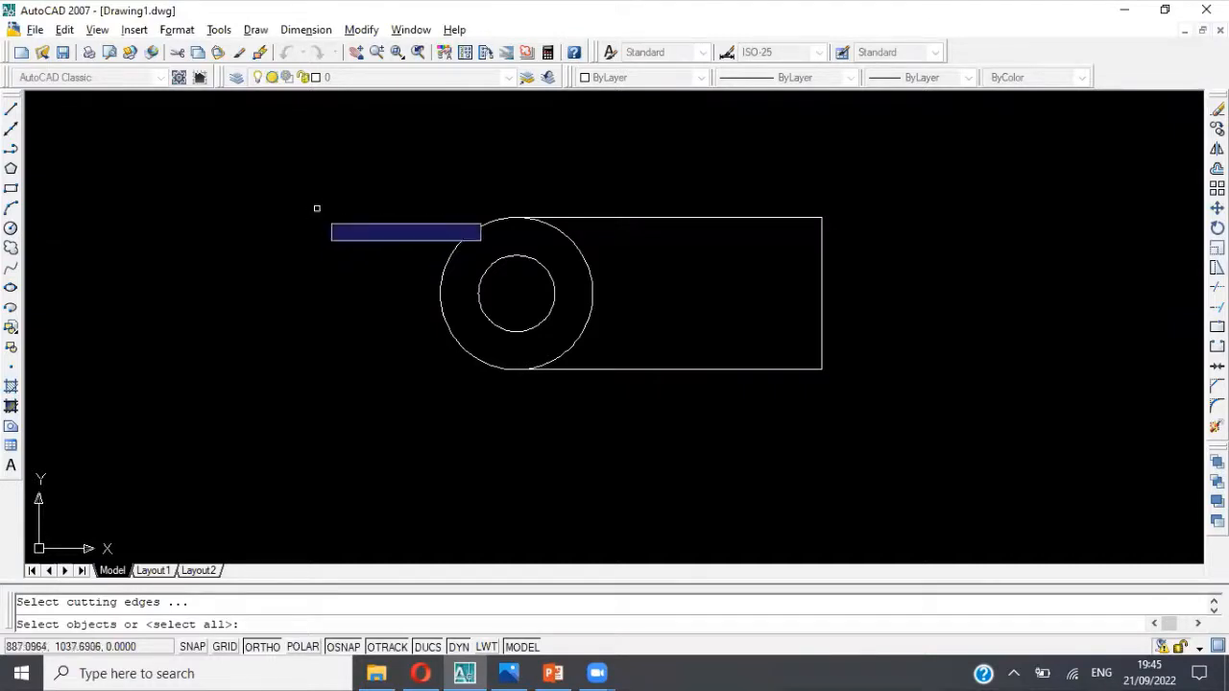
pyautogui.click(363, 175)
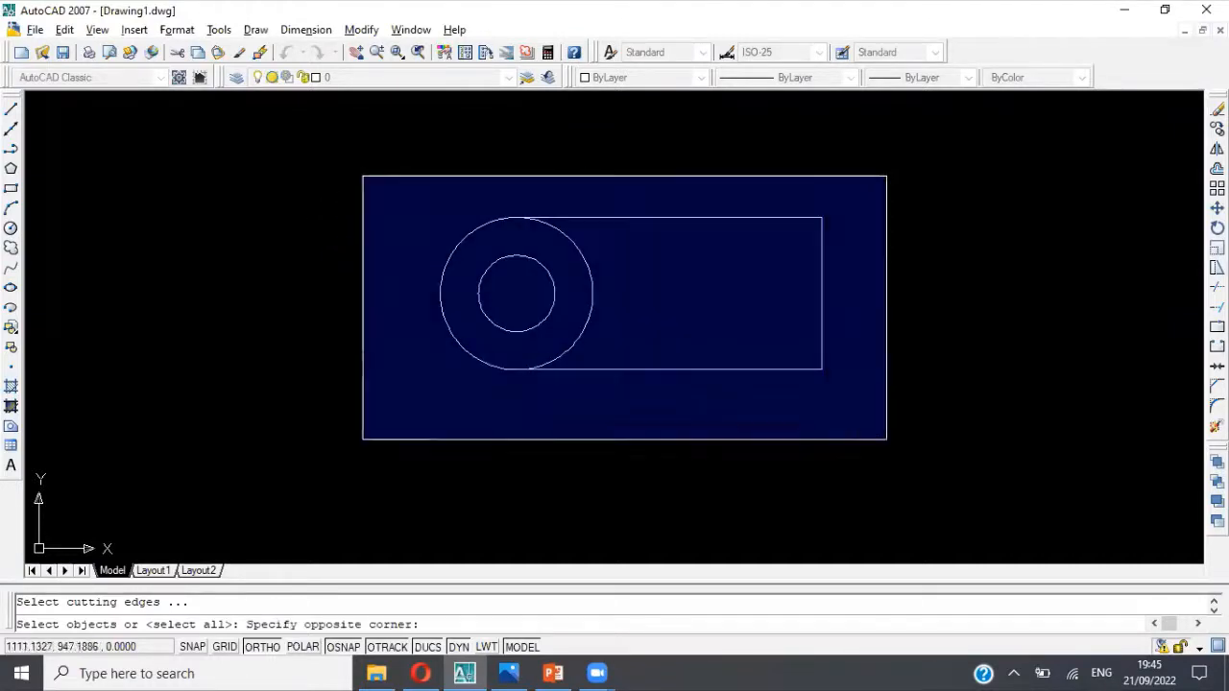
pyautogui.click(889, 445)
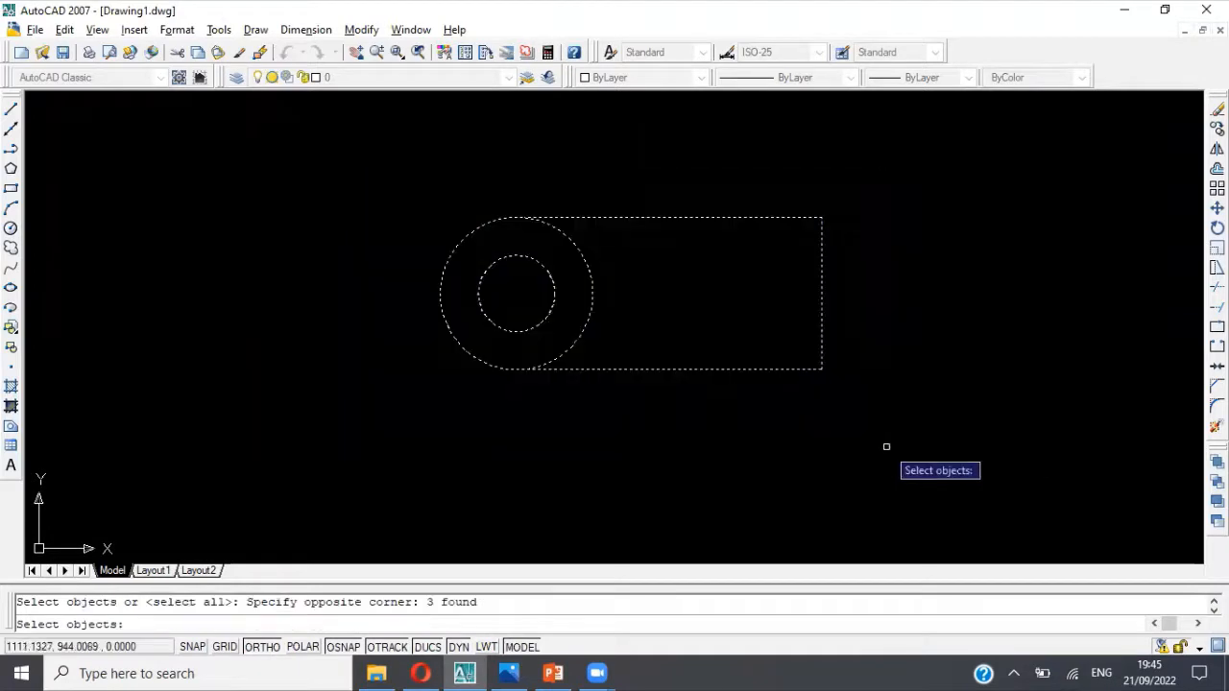
pyautogui.press('Return')
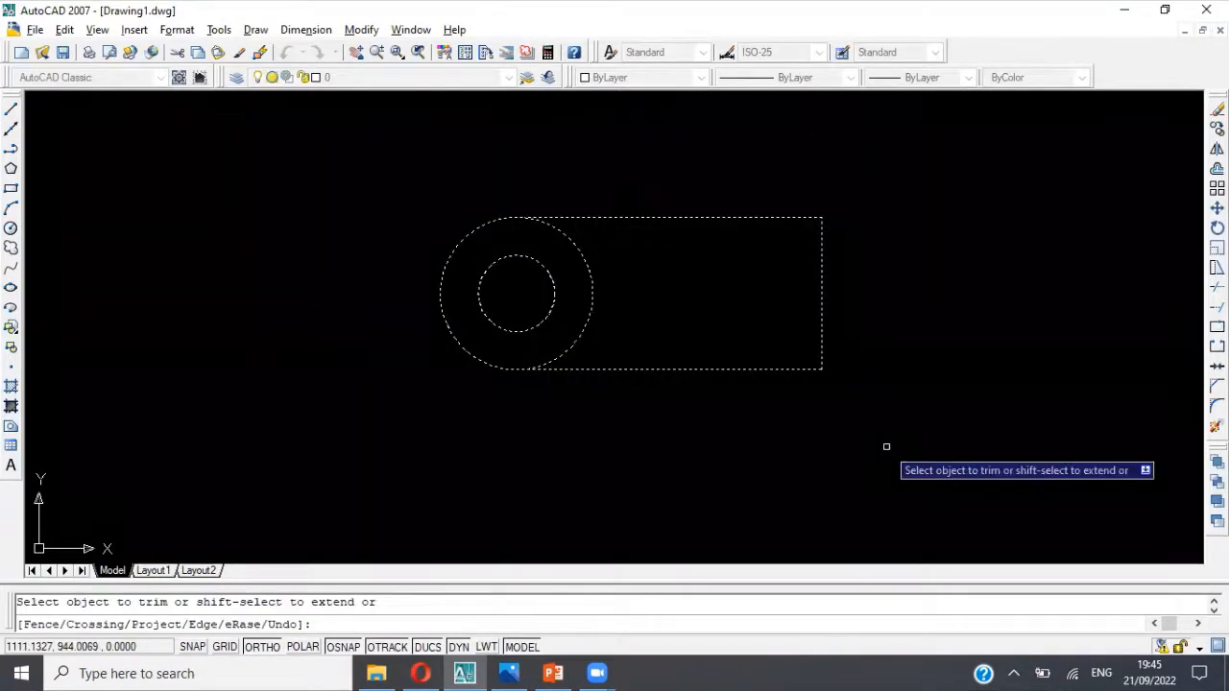
pyautogui.click(593, 294)
pyautogui.press('Escape')
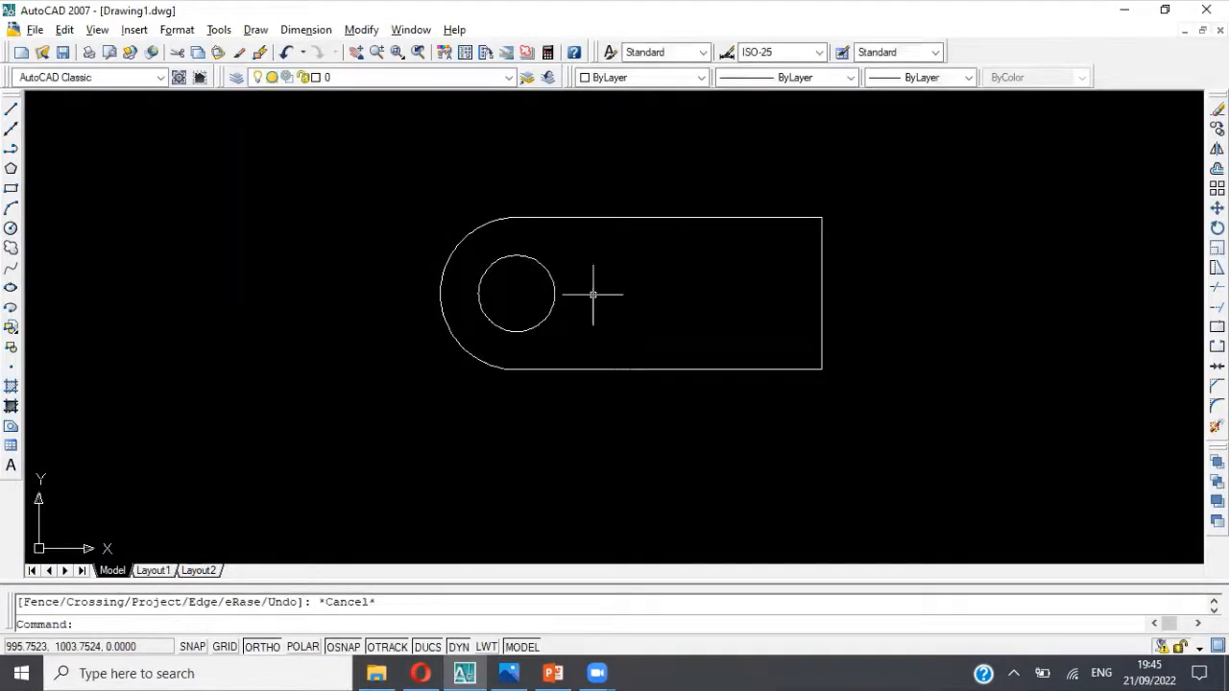
pyautogui.rightClick(640, 420)
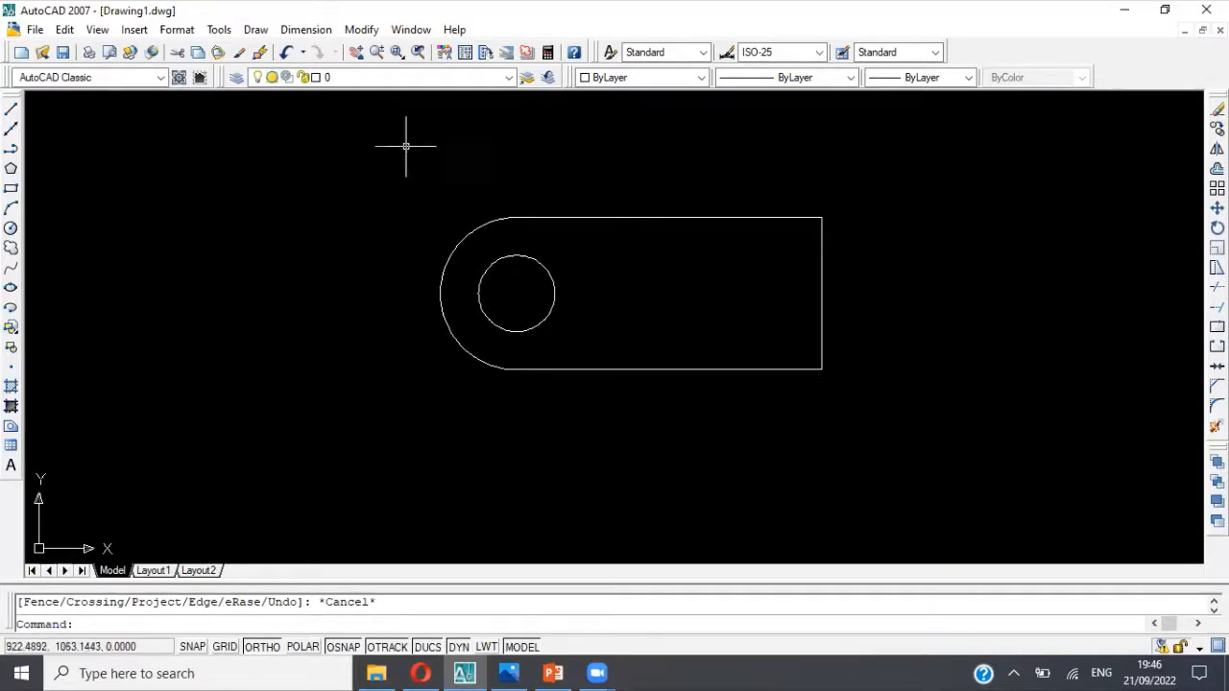
pyautogui.click(286, 52)
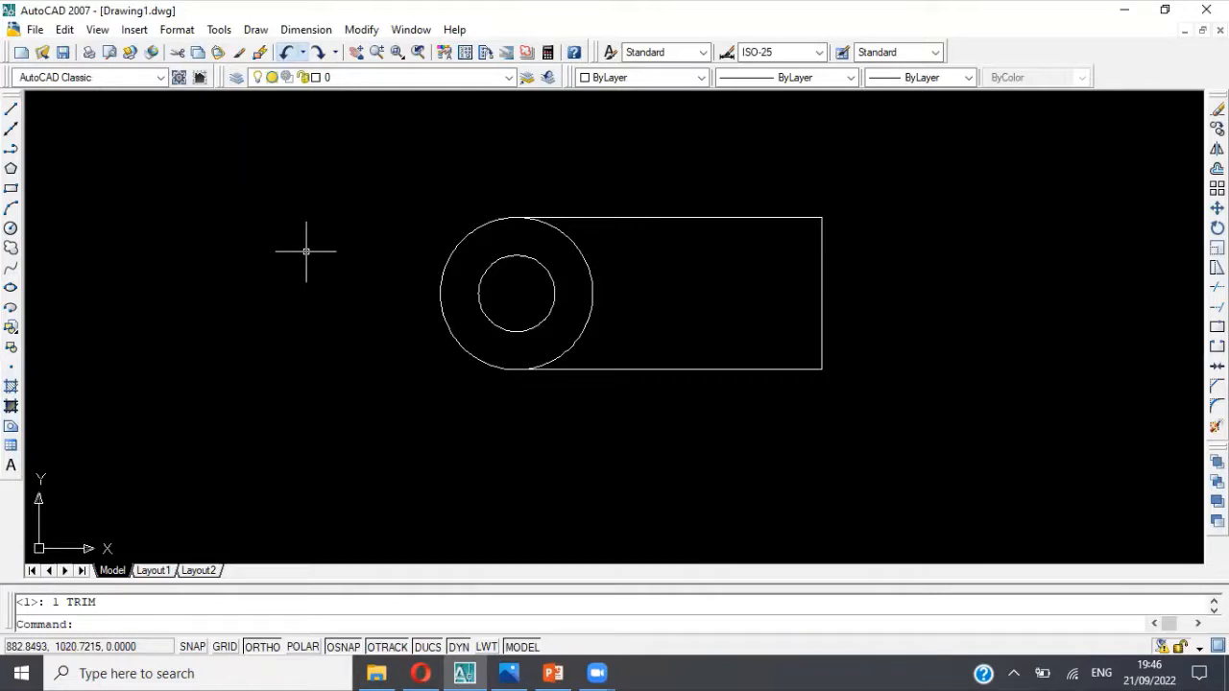
# Step: Repeat the trim of the outer circle's arc inside the outline, using all three objects as cutting edges, and undo it again
pyautogui.write('trim')
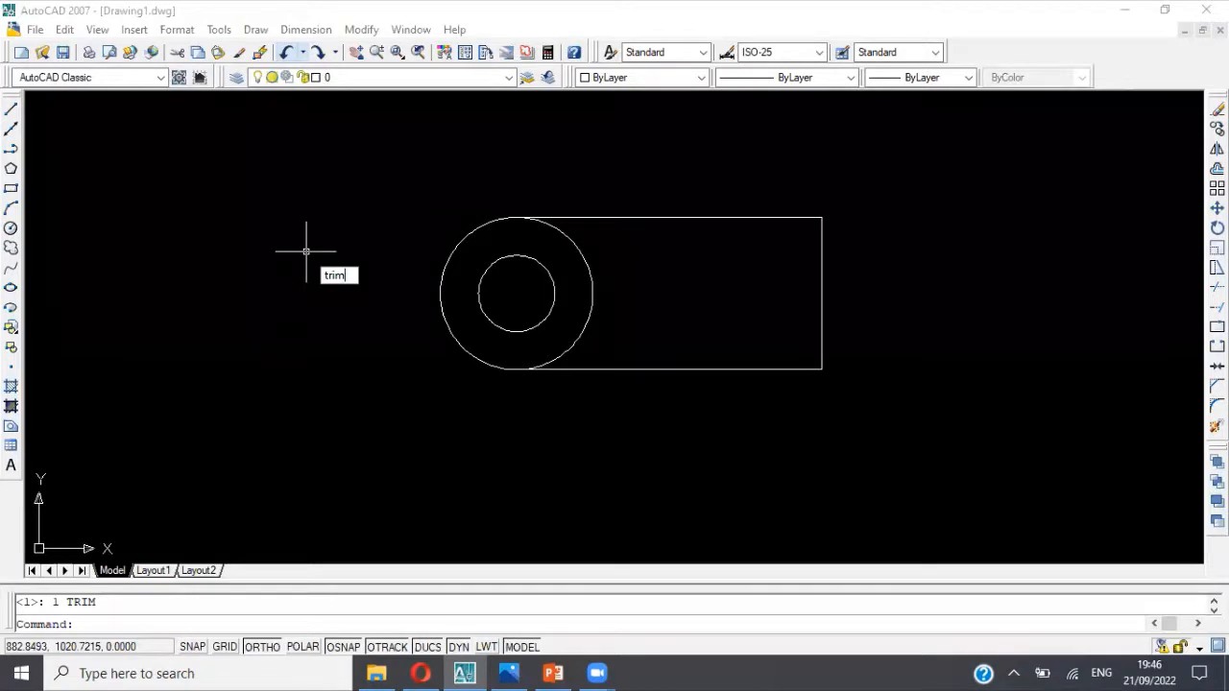
pyautogui.press('Return')
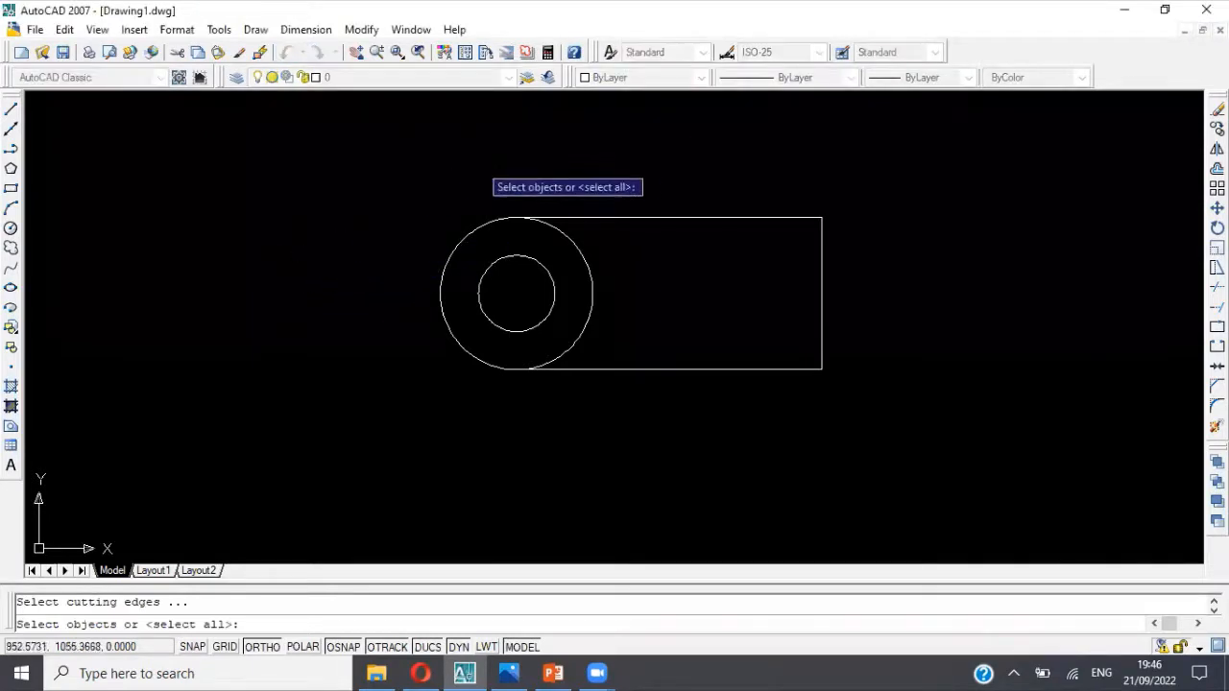
pyautogui.click(410, 175)
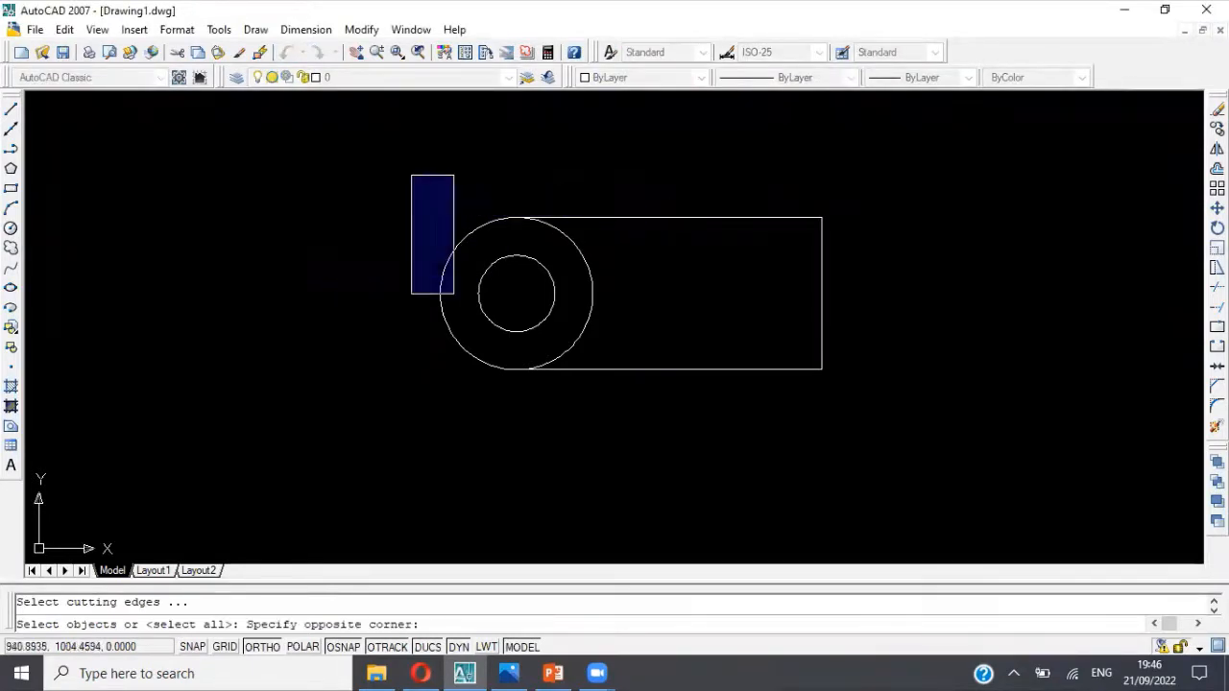
pyautogui.click(877, 424)
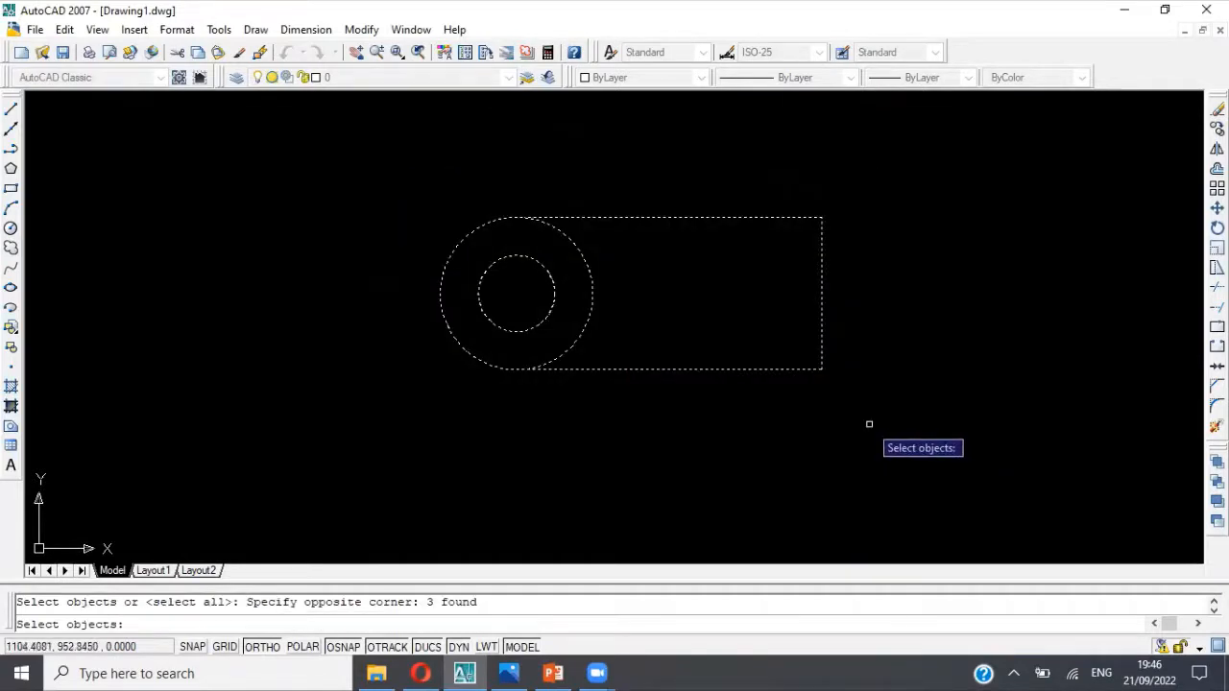
pyautogui.press('Return')
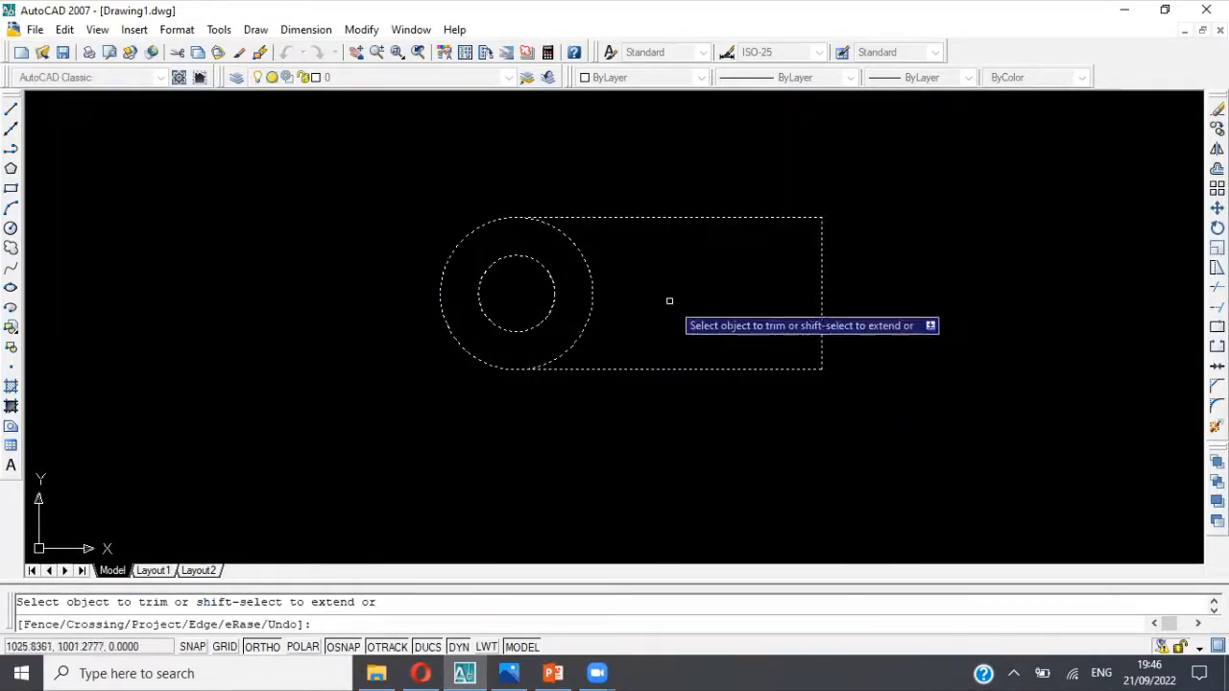
pyautogui.click(593, 300)
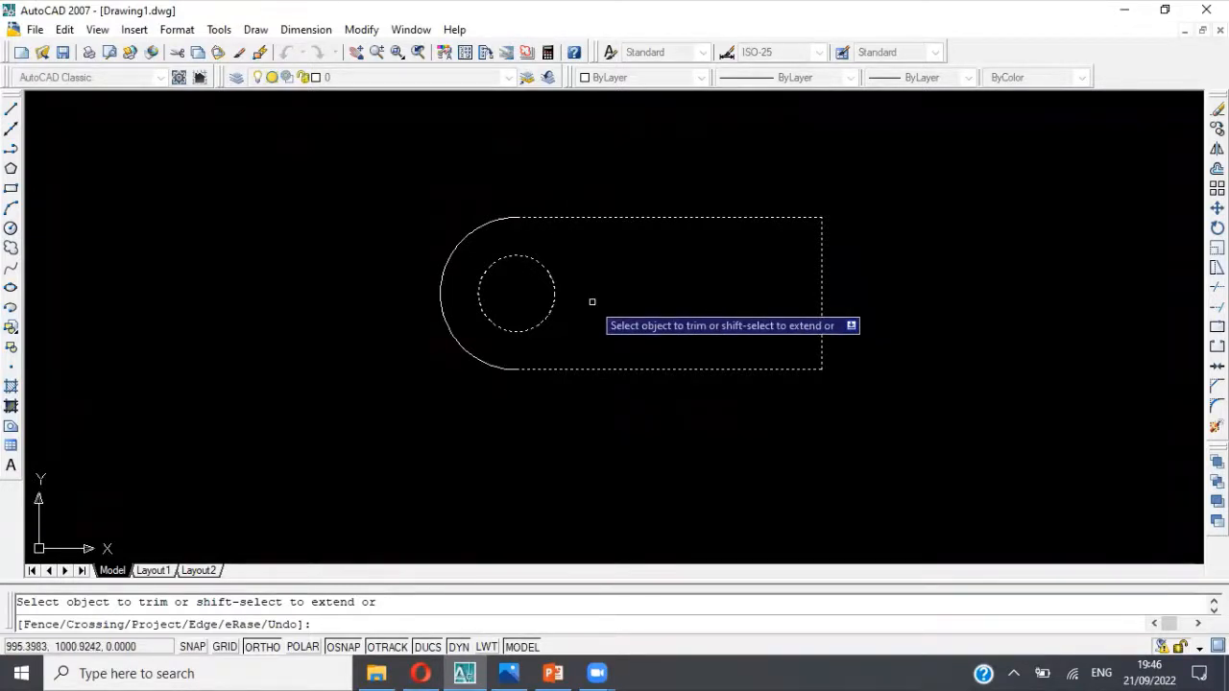
pyautogui.press('Escape')
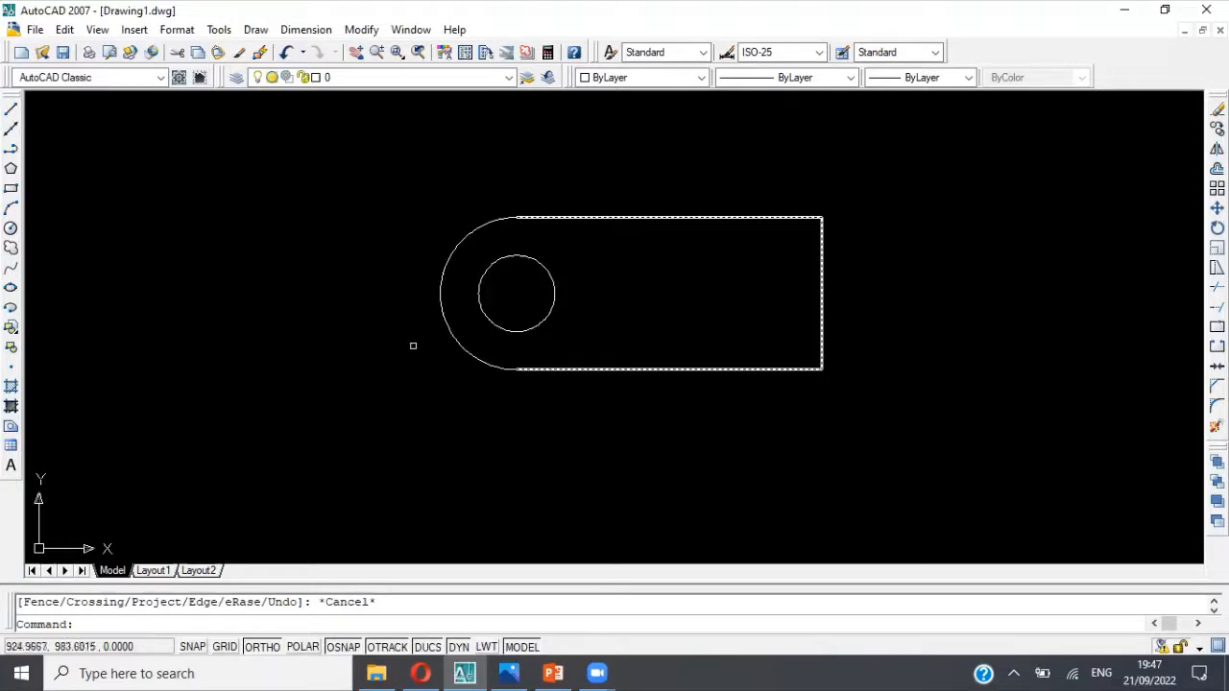
pyautogui.click(288, 55)
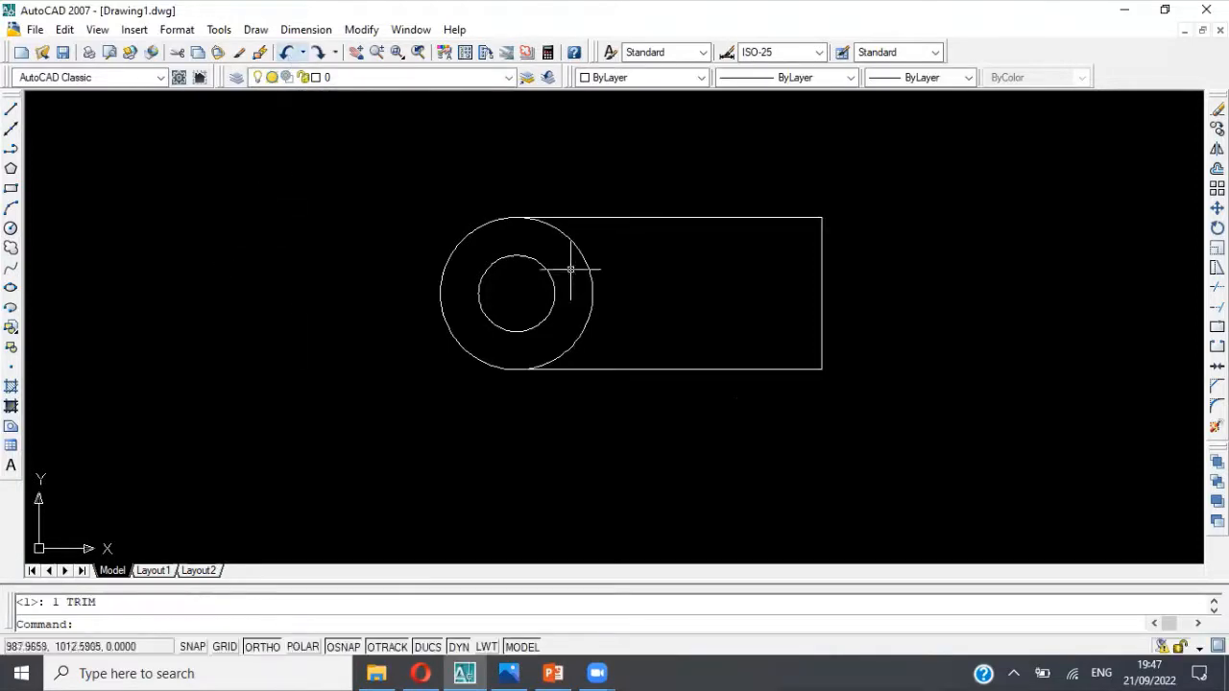
# Step: Erase the polyline and start a new one at the outer circle's bottom quadrant with a horizontal segment 120 long to the right
pyautogui.click(724, 370)
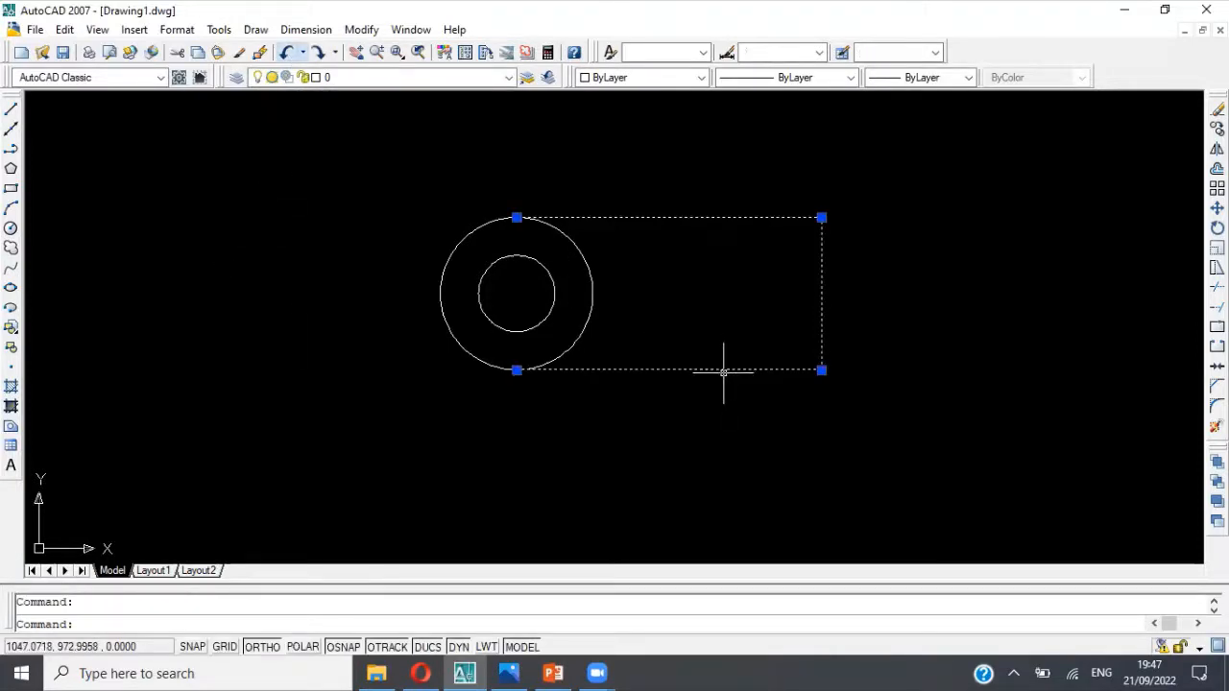
pyautogui.press('Delete')
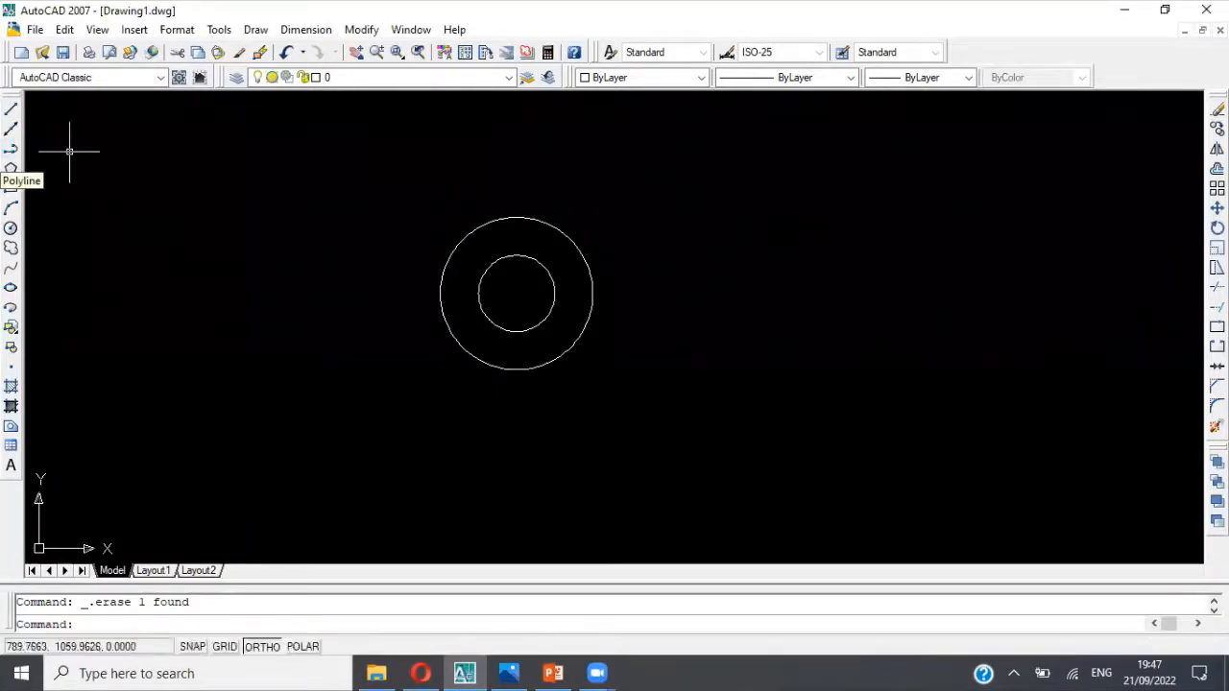
pyautogui.click(11, 149)
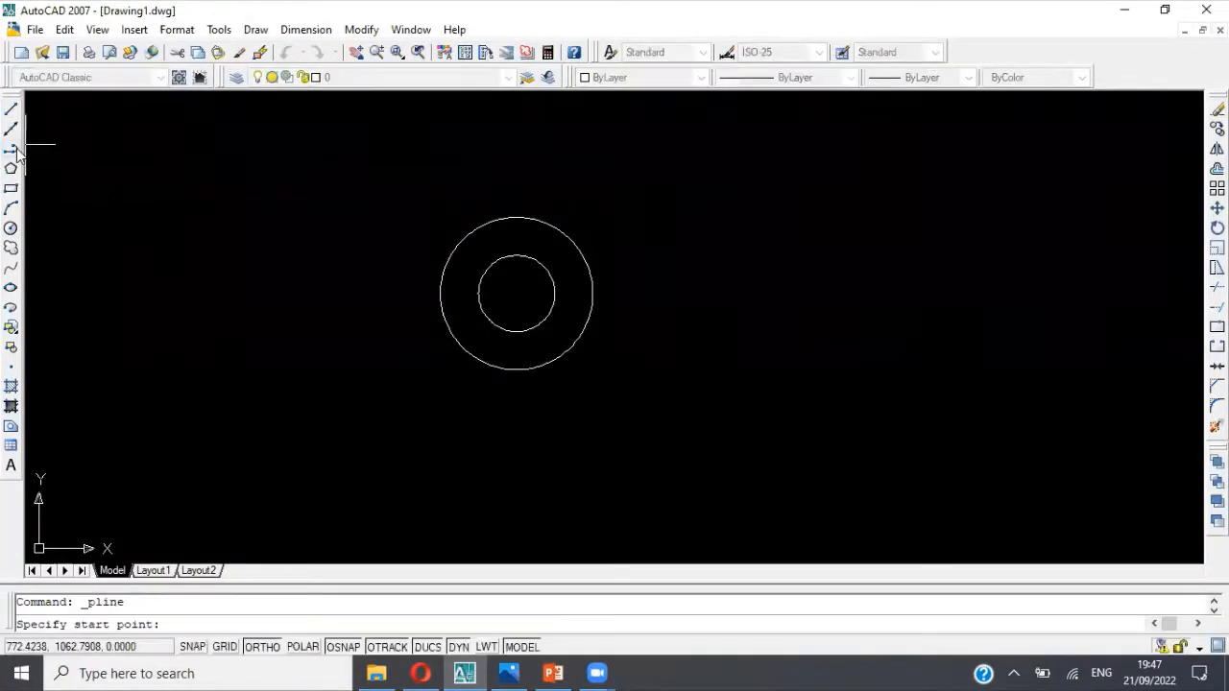
pyautogui.click(516, 370)
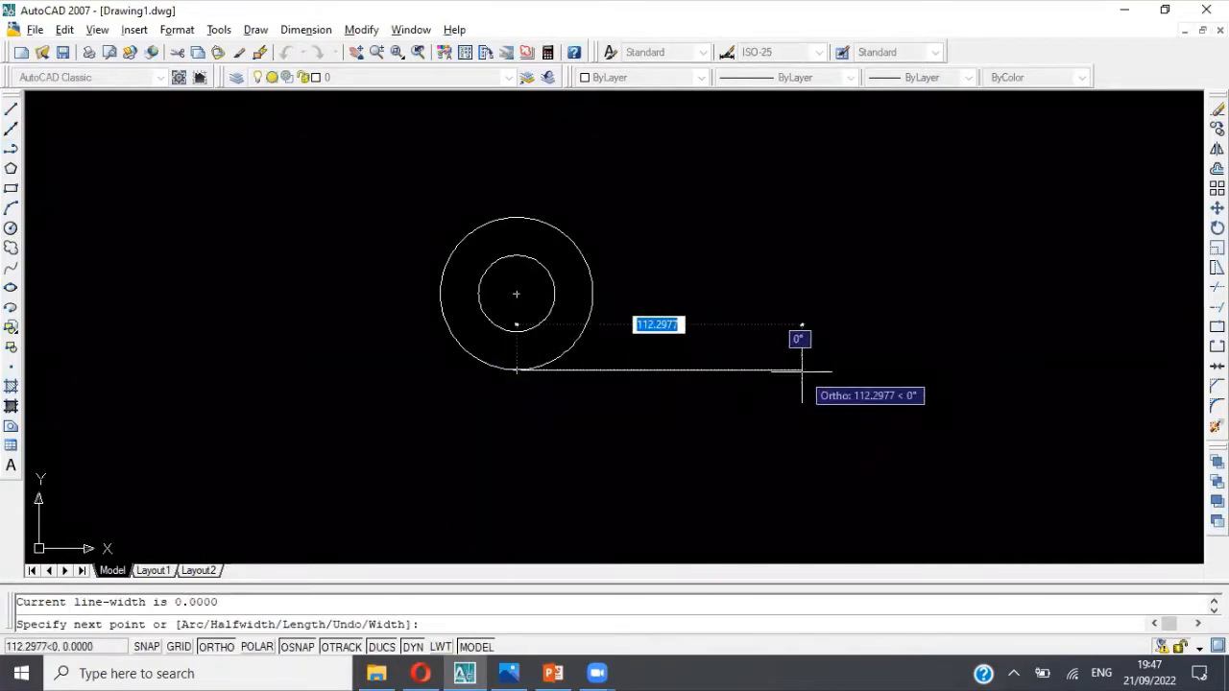
pyautogui.hotkey('alt', 'Tab')
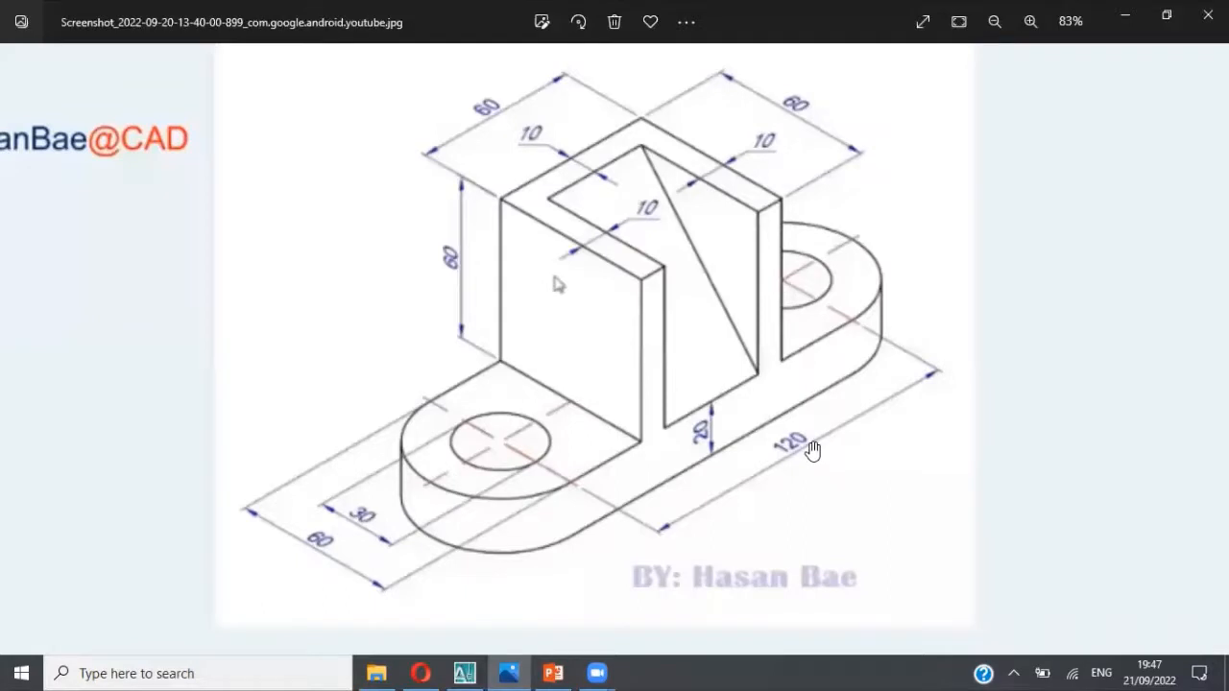
pyautogui.hotkey('alt', 'Tab')
pyautogui.write('12')
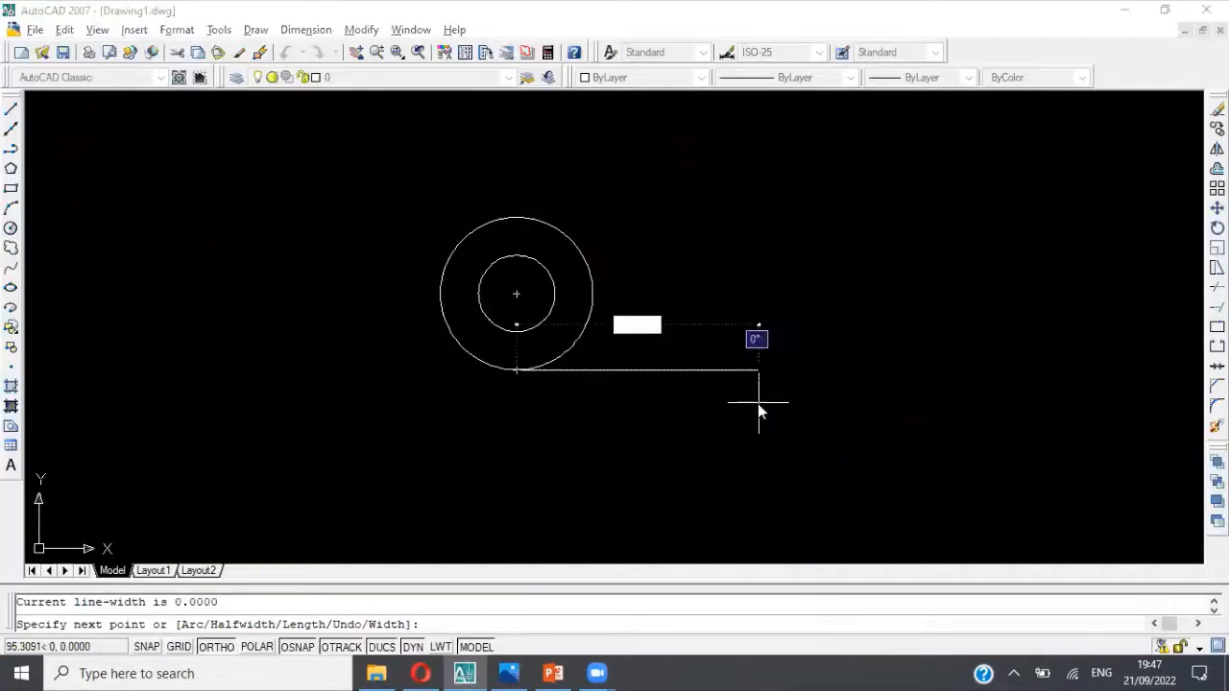
pyautogui.write('0')
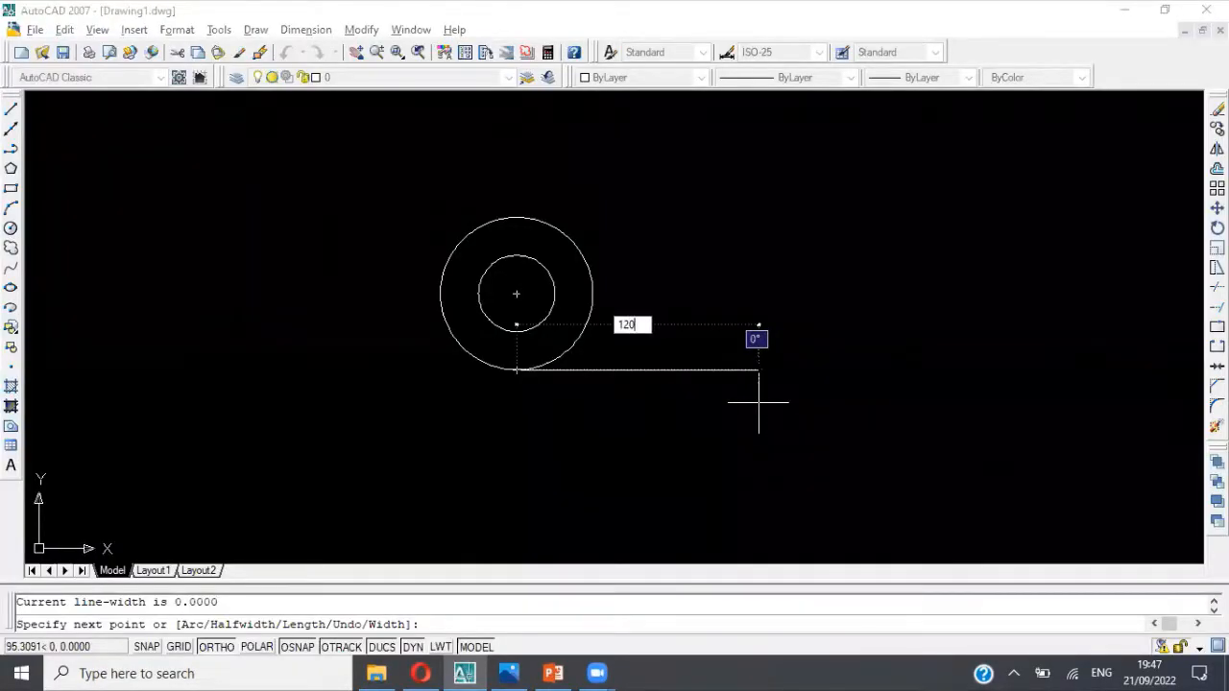
pyautogui.press('Return')
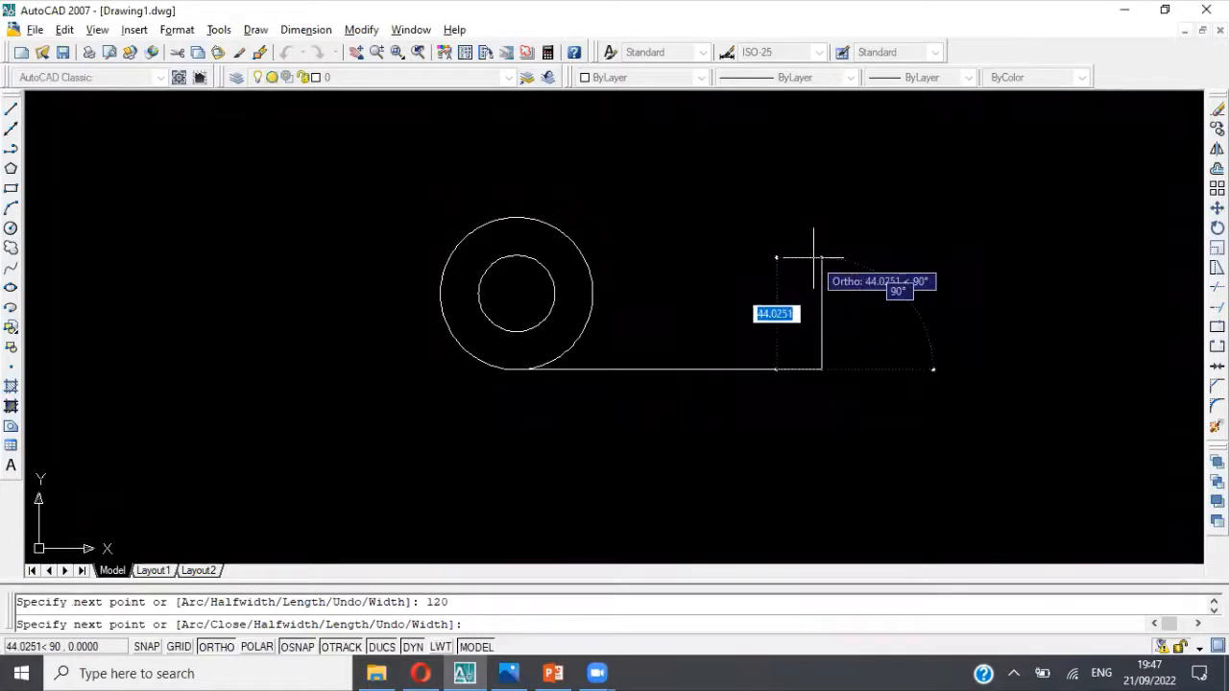
# Step: Following the reference picture, continue the polyline 60 upward and 120 left to the outer circle's top quadrant, and end it there
pyautogui.hotkey('alt', 'Tab')
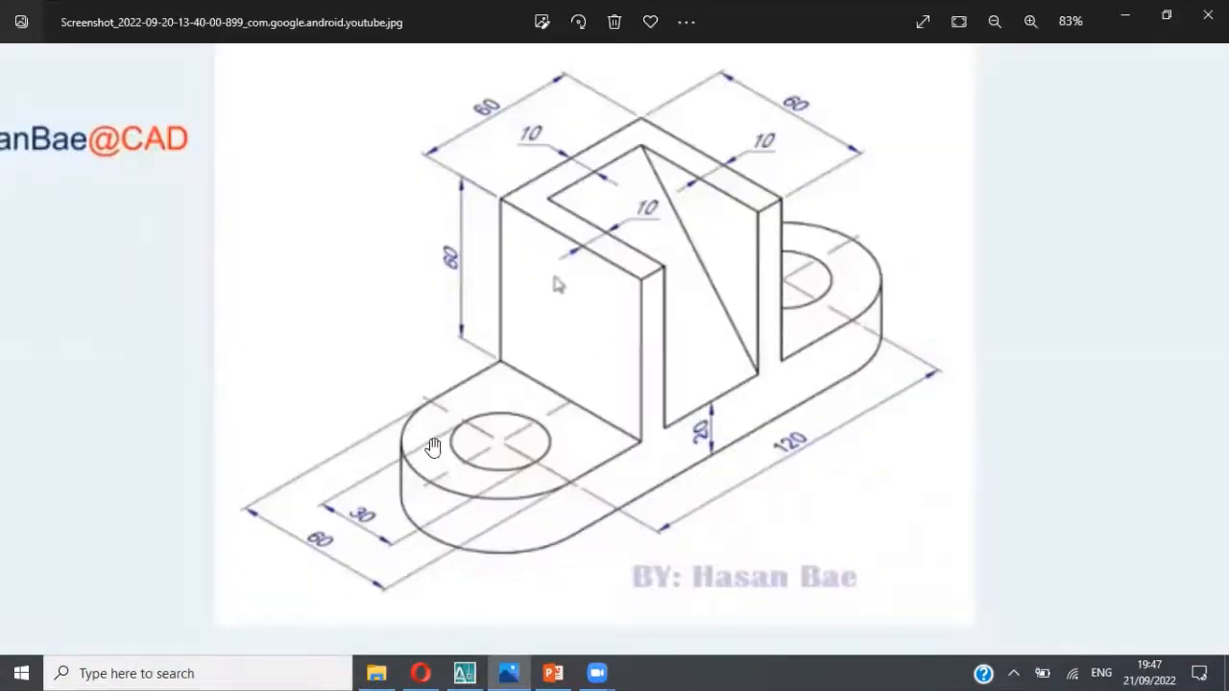
pyautogui.hotkey('alt', 'Tab')
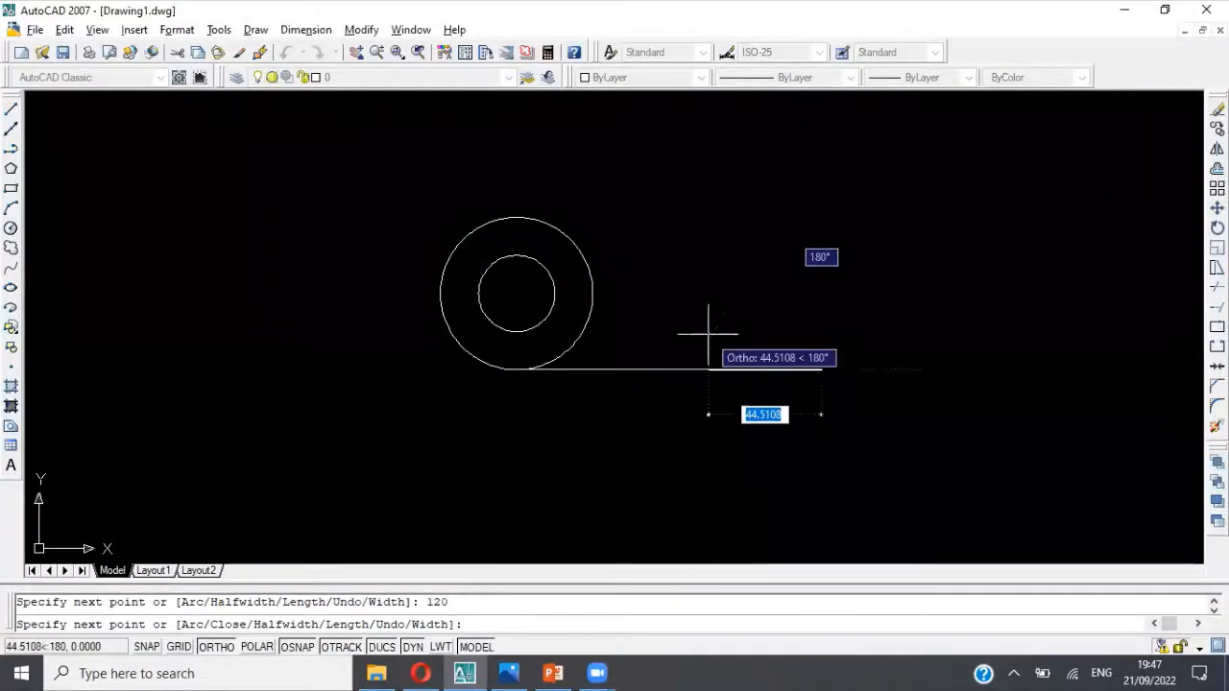
pyautogui.write('60')
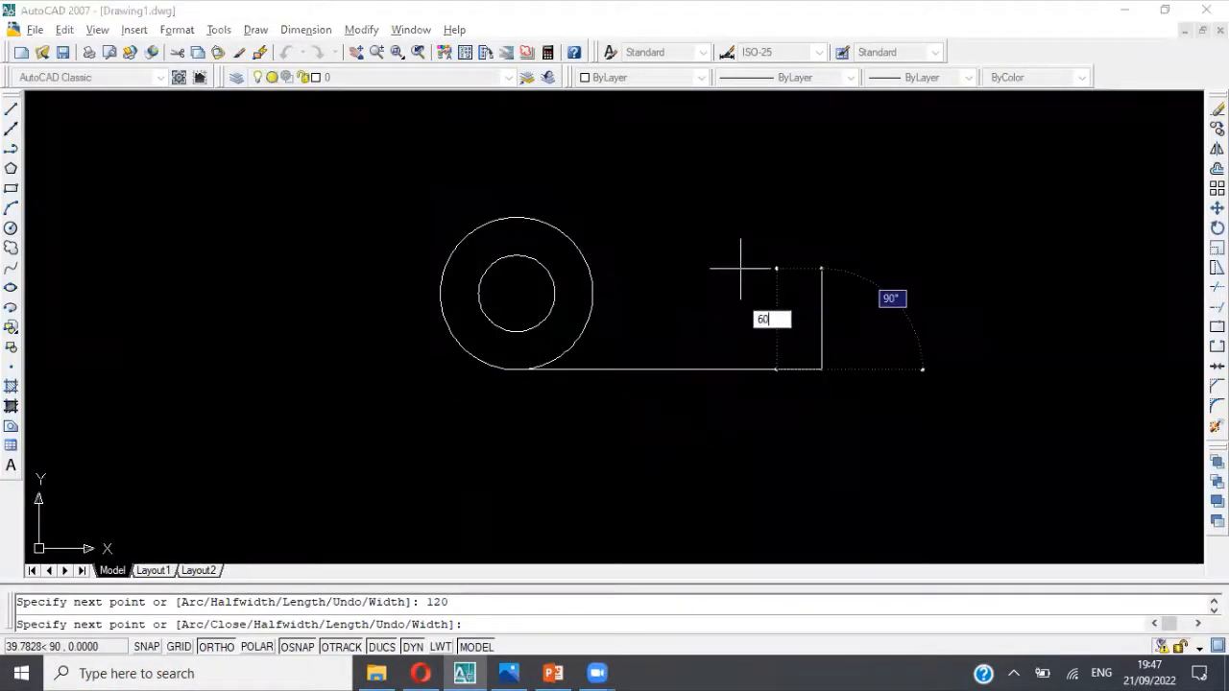
pyautogui.press('Return')
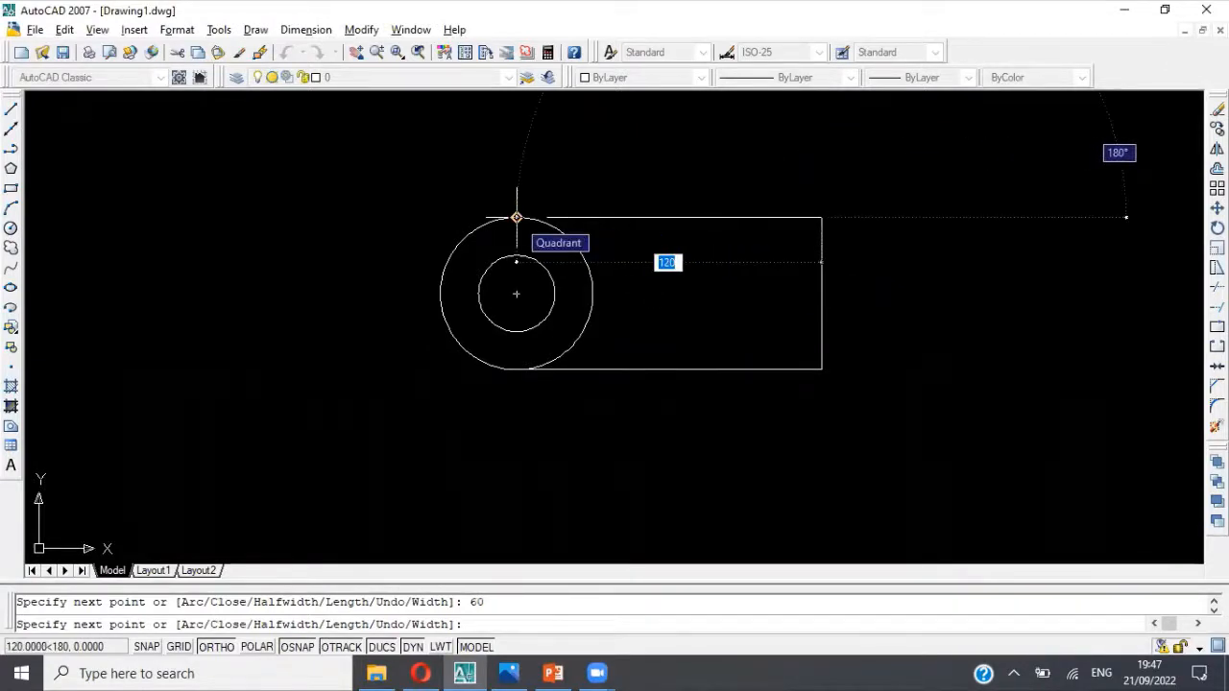
pyautogui.write('120')
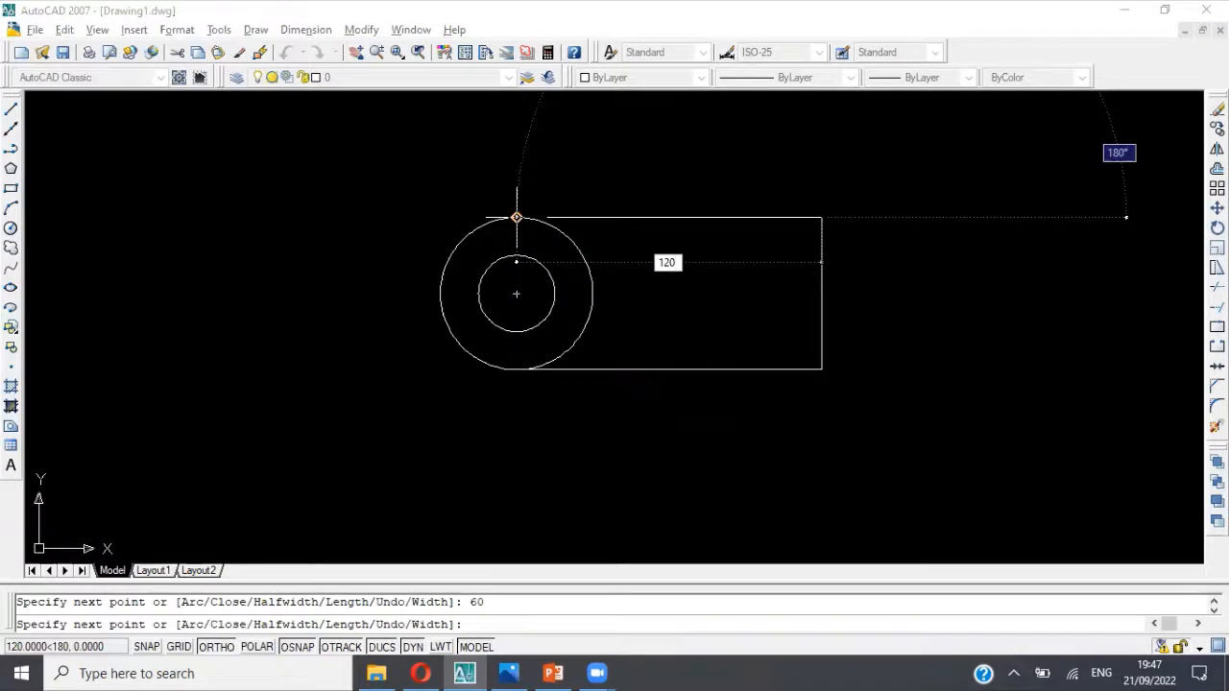
pyautogui.press('Return')
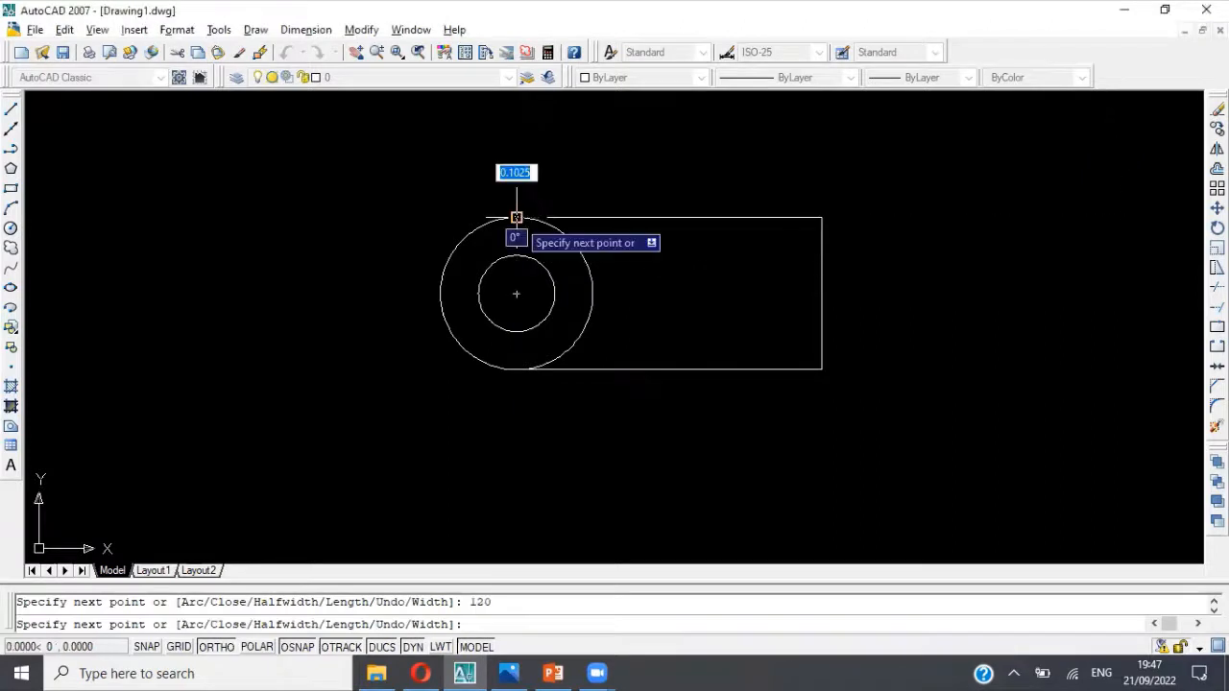
pyautogui.press('Escape')
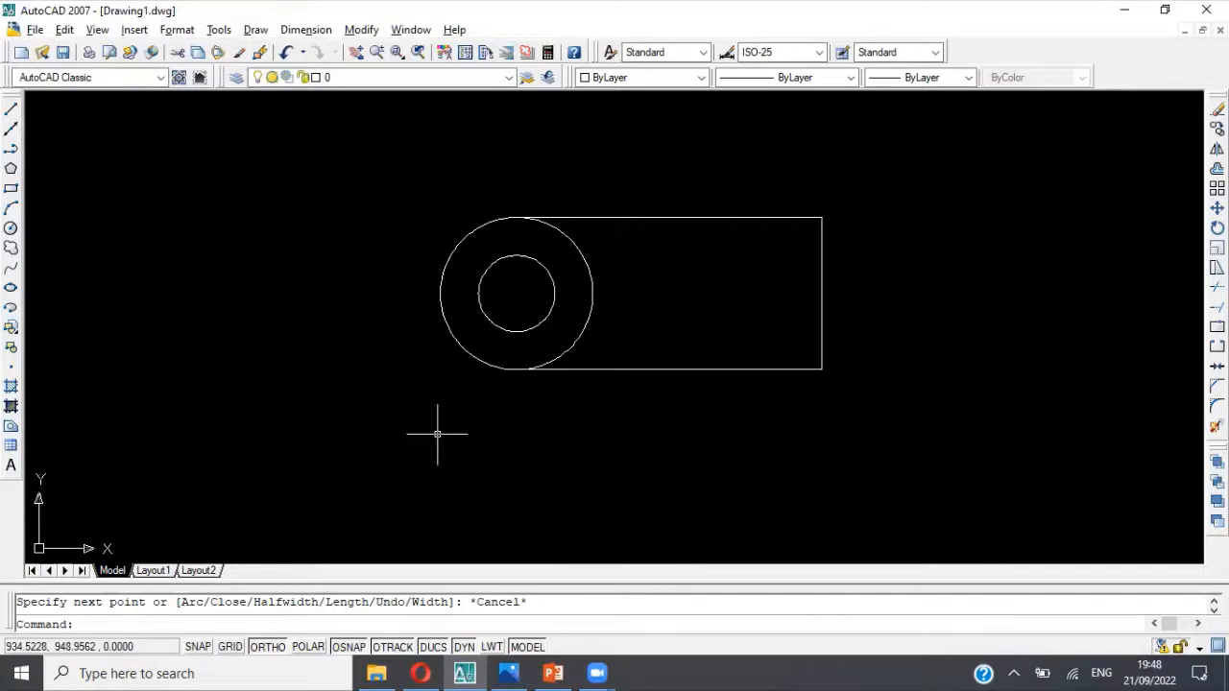
# Step: Trim away the outer circle's right half inside the redrawn polyline, with both circles and the polyline as cutting edges
pyautogui.write('trim')
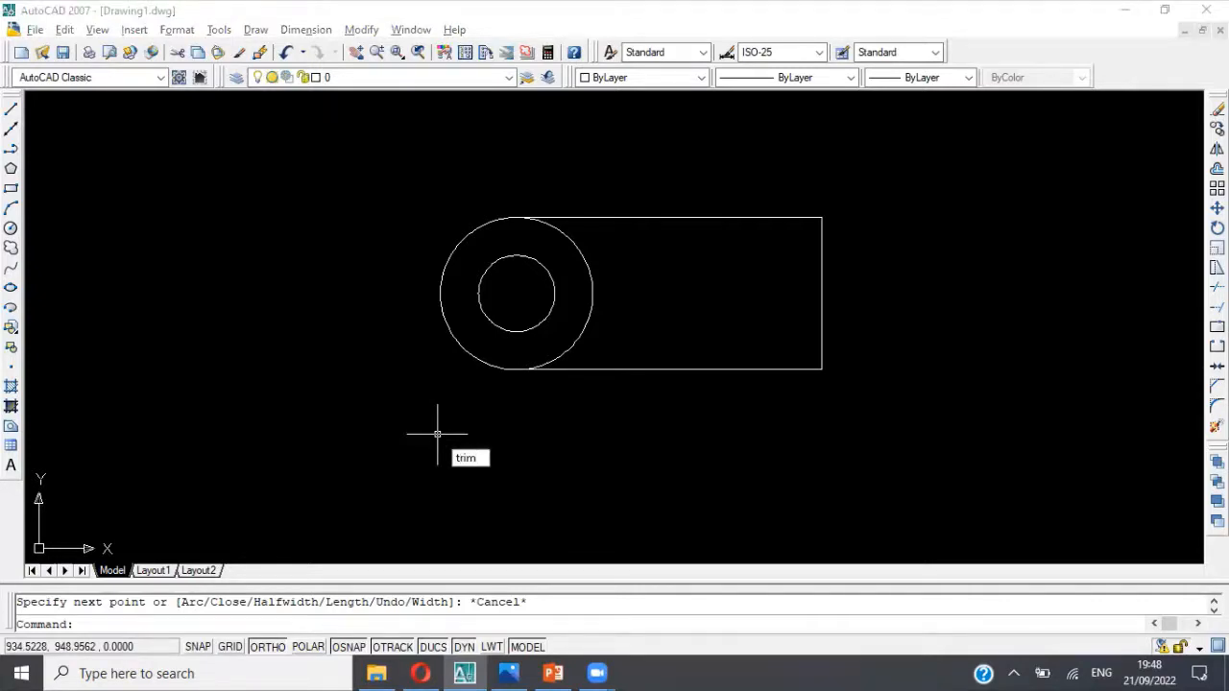
pyautogui.press('Return')
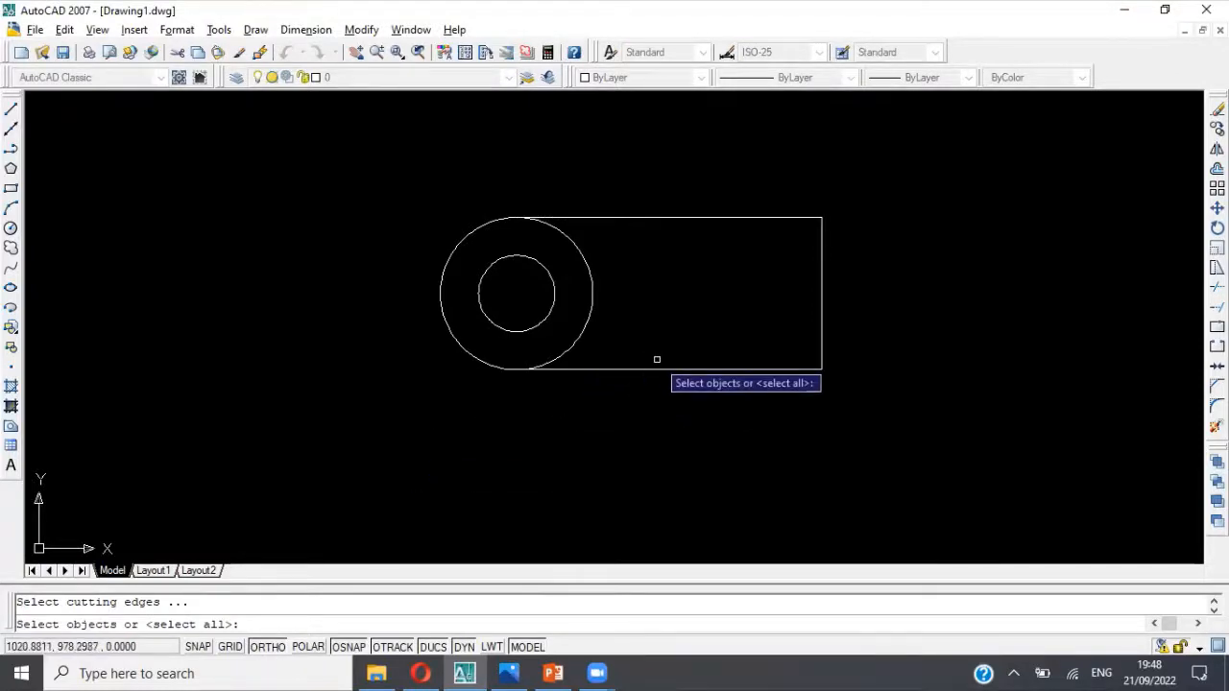
pyautogui.click(422, 187)
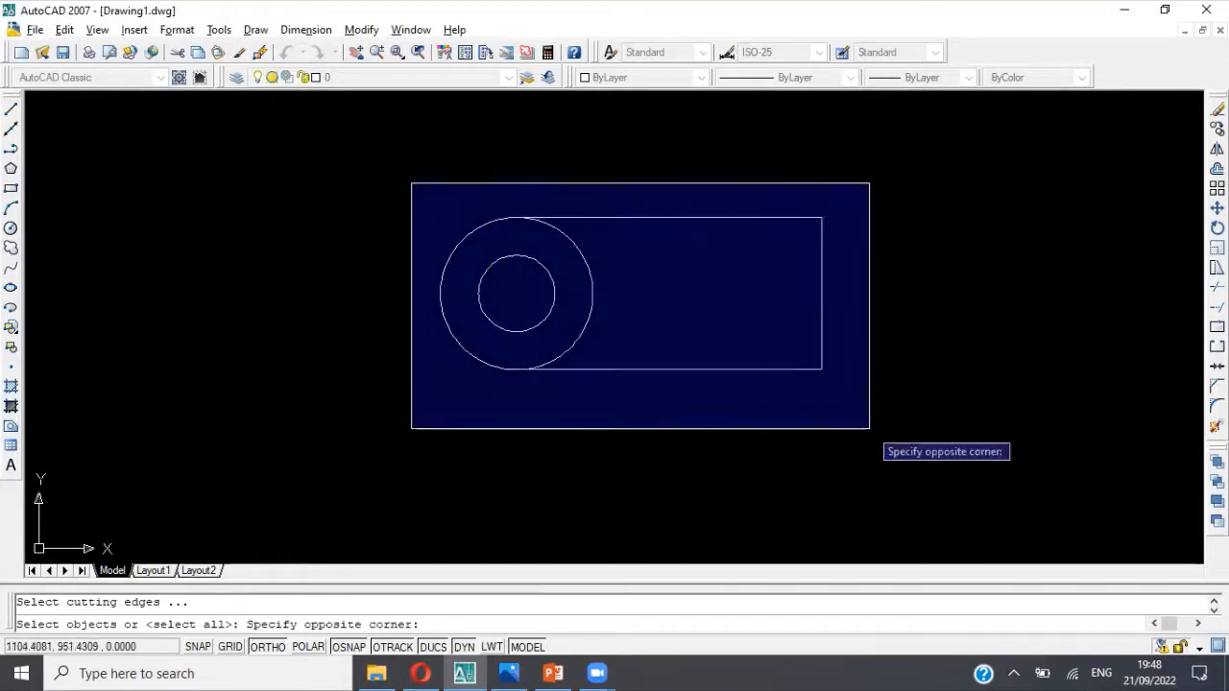
pyautogui.click(869, 424)
pyautogui.press('Return')
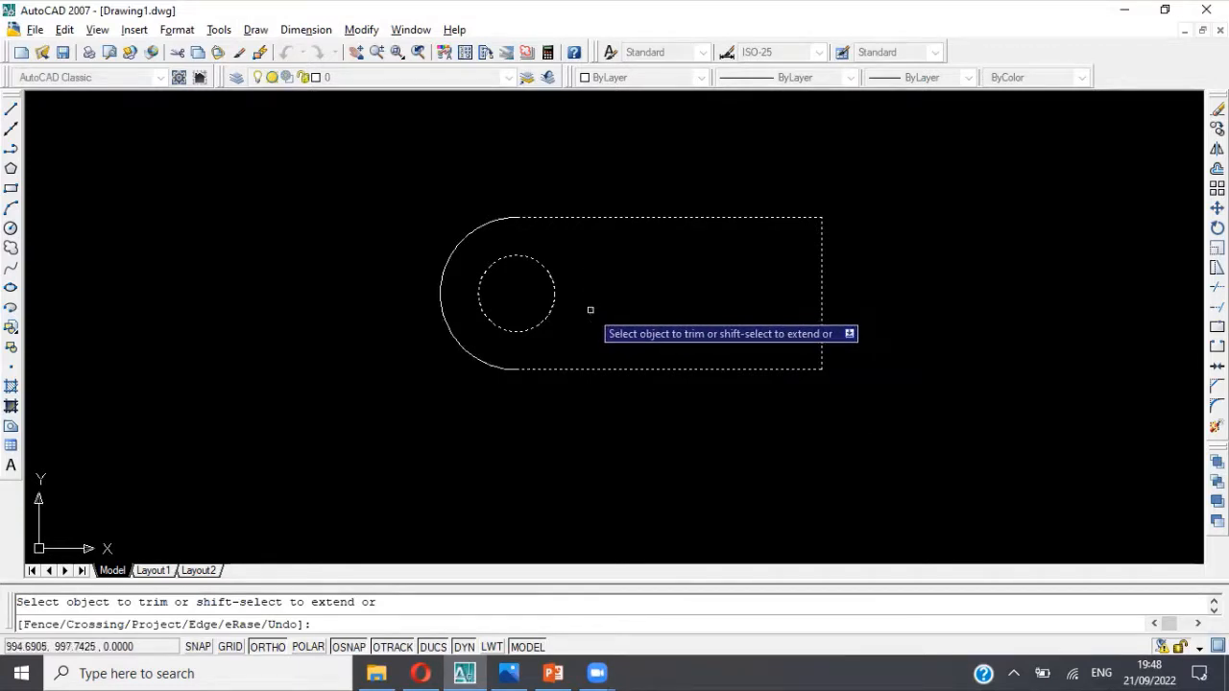
# Step: End the trim and check the base's second rounded end and hole in the dimensioned reference picture
pyautogui.press('Escape')
pyautogui.press('Escape')
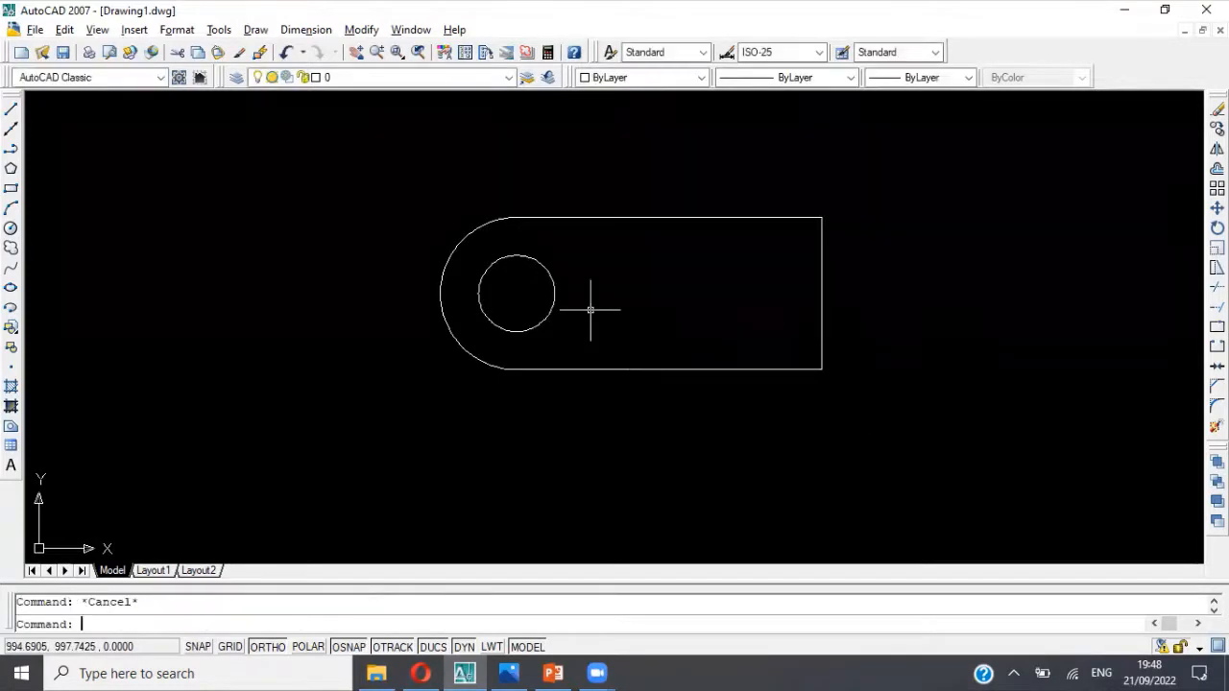
pyautogui.click(494, 219)
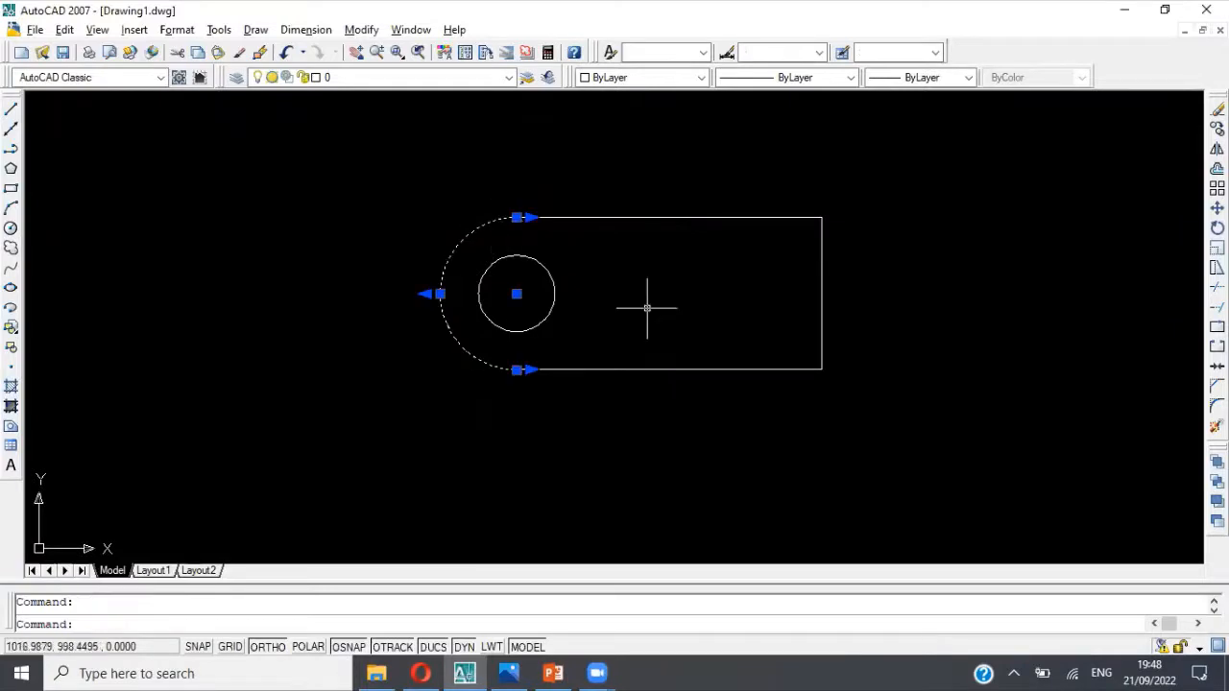
pyautogui.click(554, 302)
pyautogui.press('Escape')
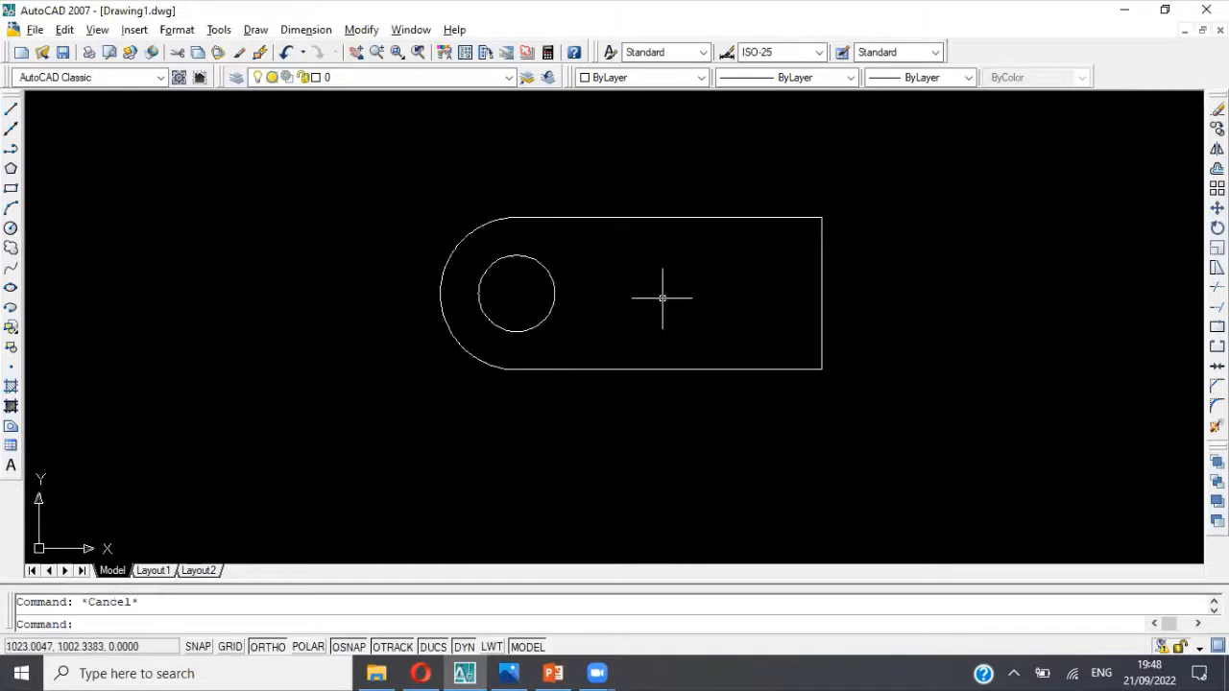
pyautogui.hotkey('alt', 'Tab')
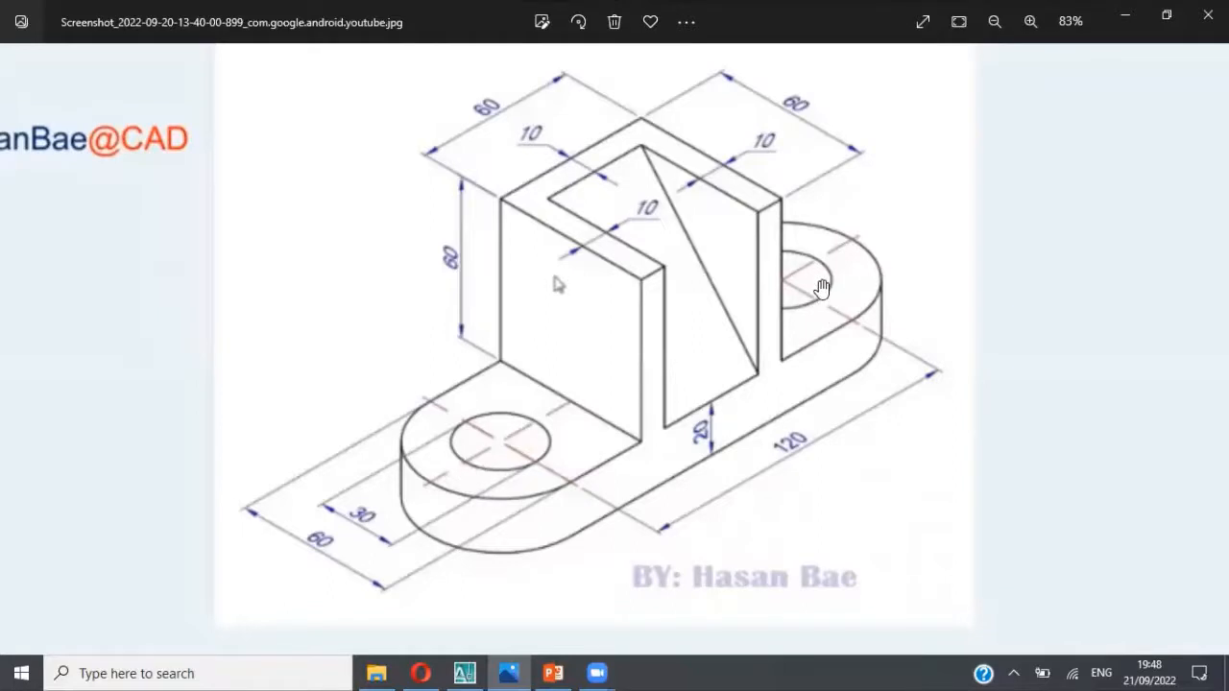
pyautogui.hotkey('alt', 'Tab')
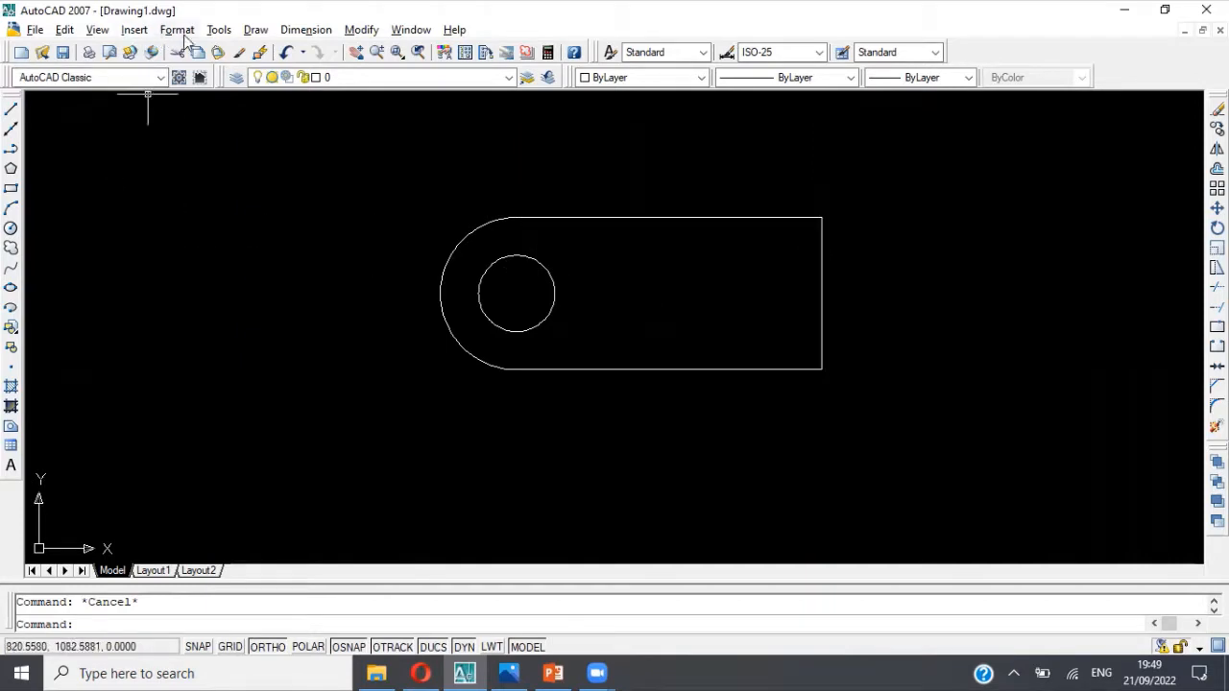
# Step: Draw a circle of diameter 30 centred on the midpoint of the outline's right vertical edge, and erase it again
pyautogui.click(254, 29)
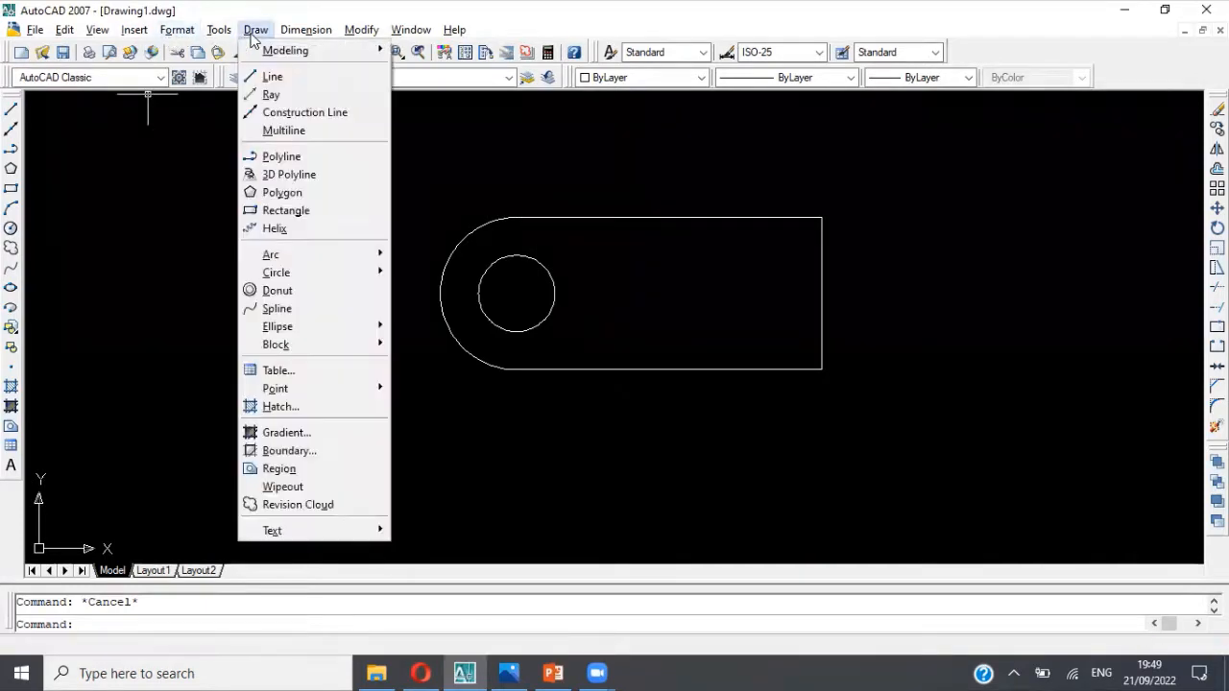
pyautogui.moveTo(276, 276)
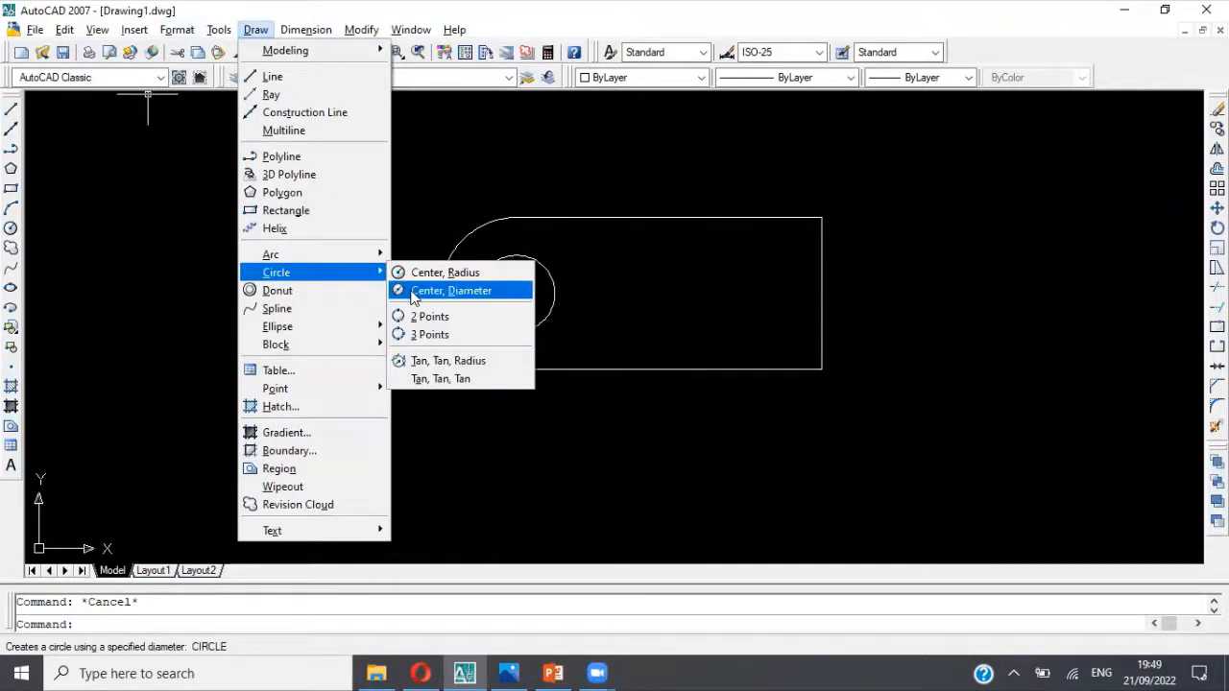
pyautogui.click(415, 291)
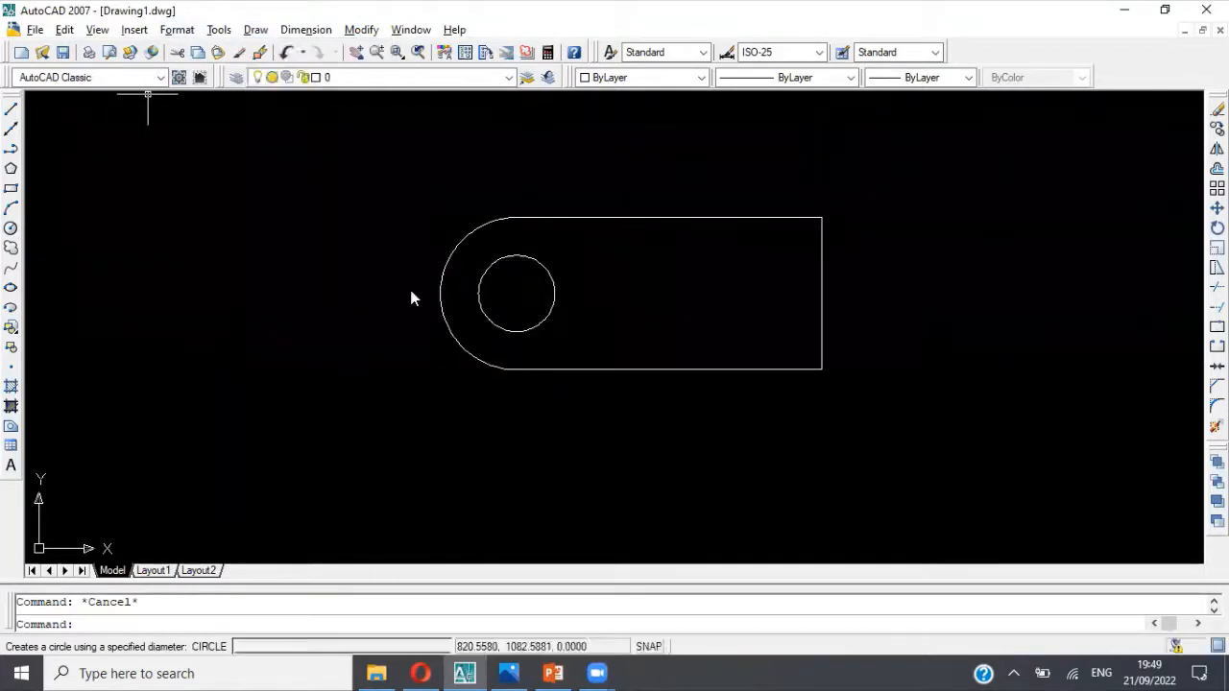
pyautogui.click(821, 293)
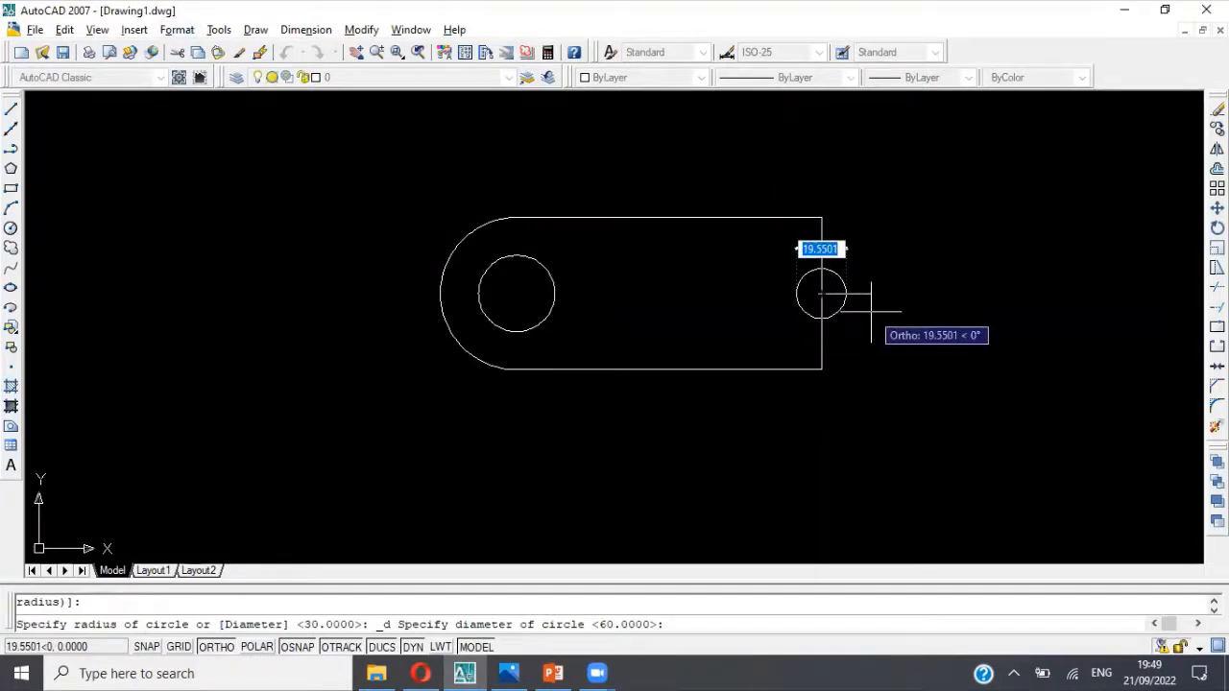
pyautogui.write('4')
pyautogui.press('BackSpace')
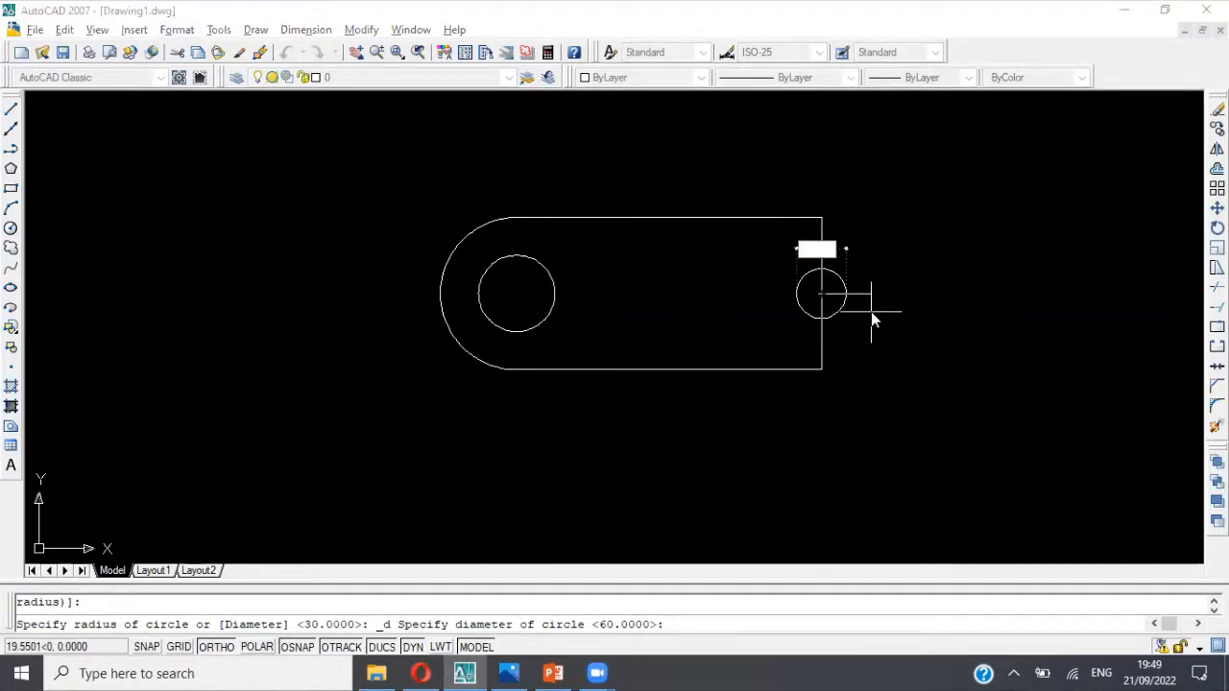
pyautogui.write('30')
pyautogui.press('Return')
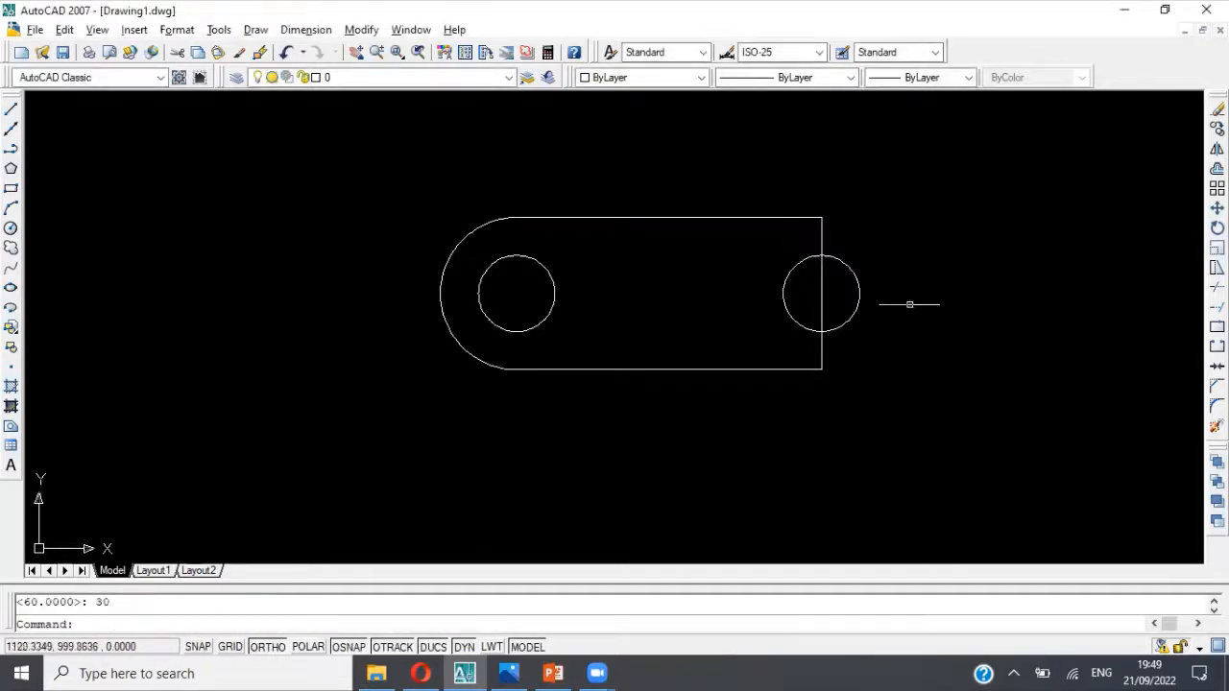
pyautogui.press('Escape')
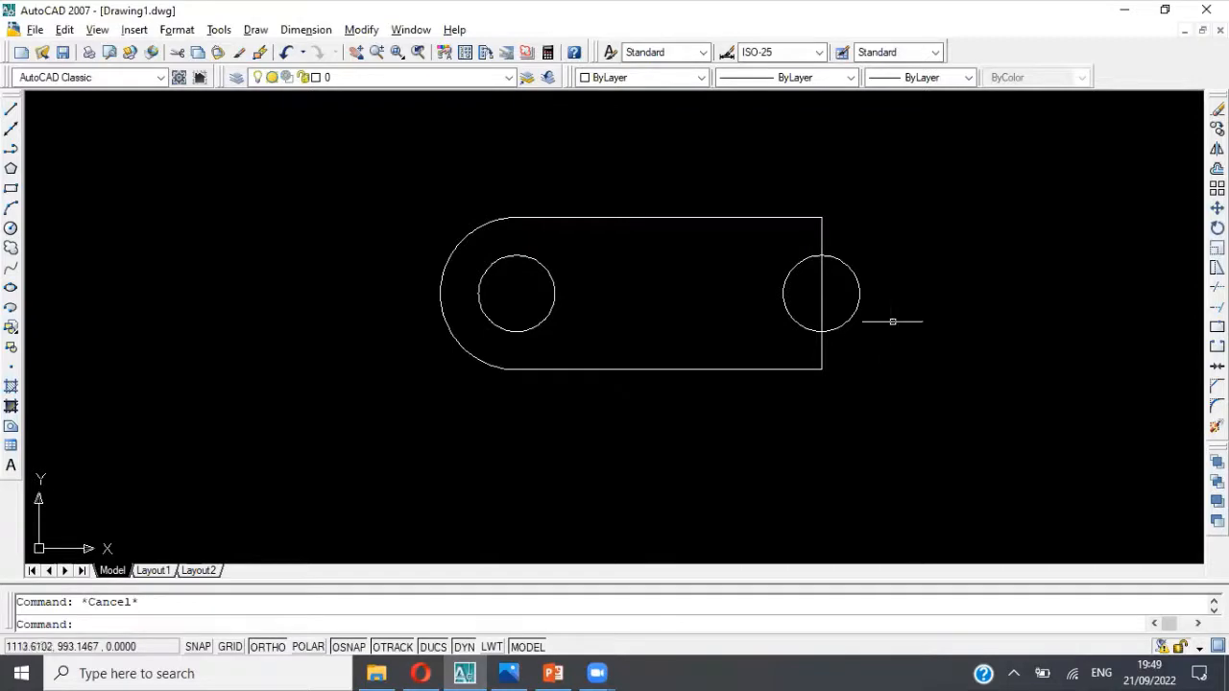
pyautogui.click(860, 298)
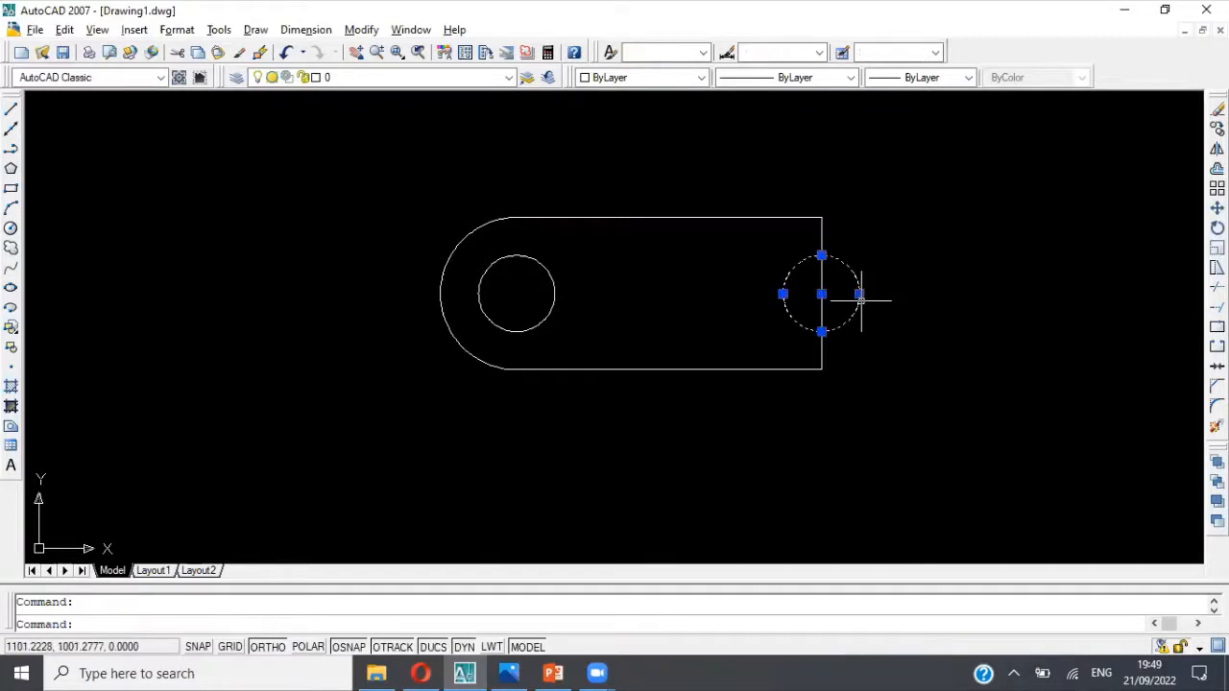
pyautogui.press('Delete')
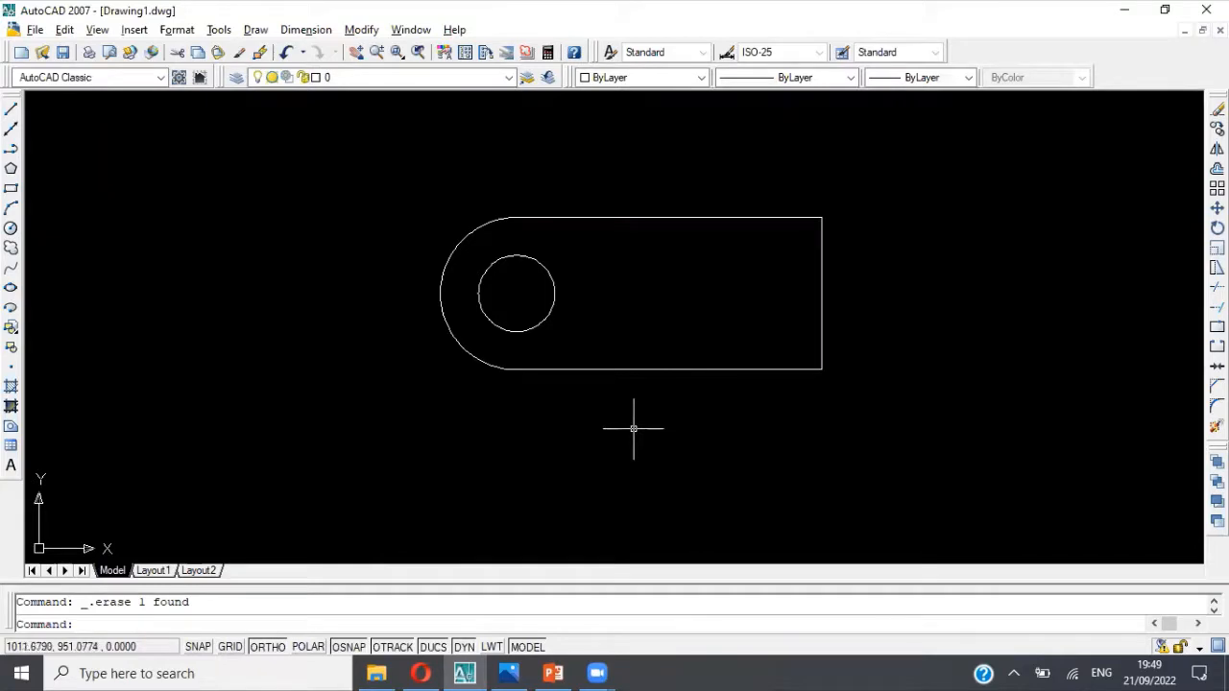
# Step: Try to mirror the left arc and hole about a line from the hole's centre to the lower edge's midpoint, and undo it
pyautogui.click(442, 297)
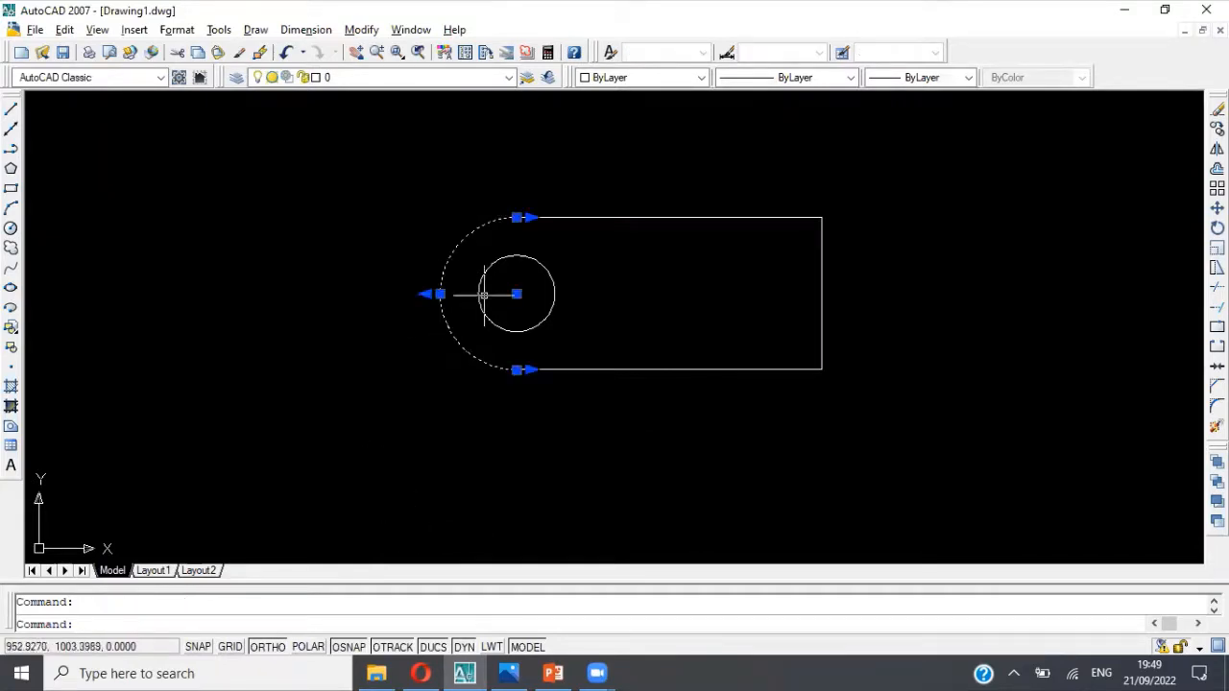
pyautogui.click(479, 299)
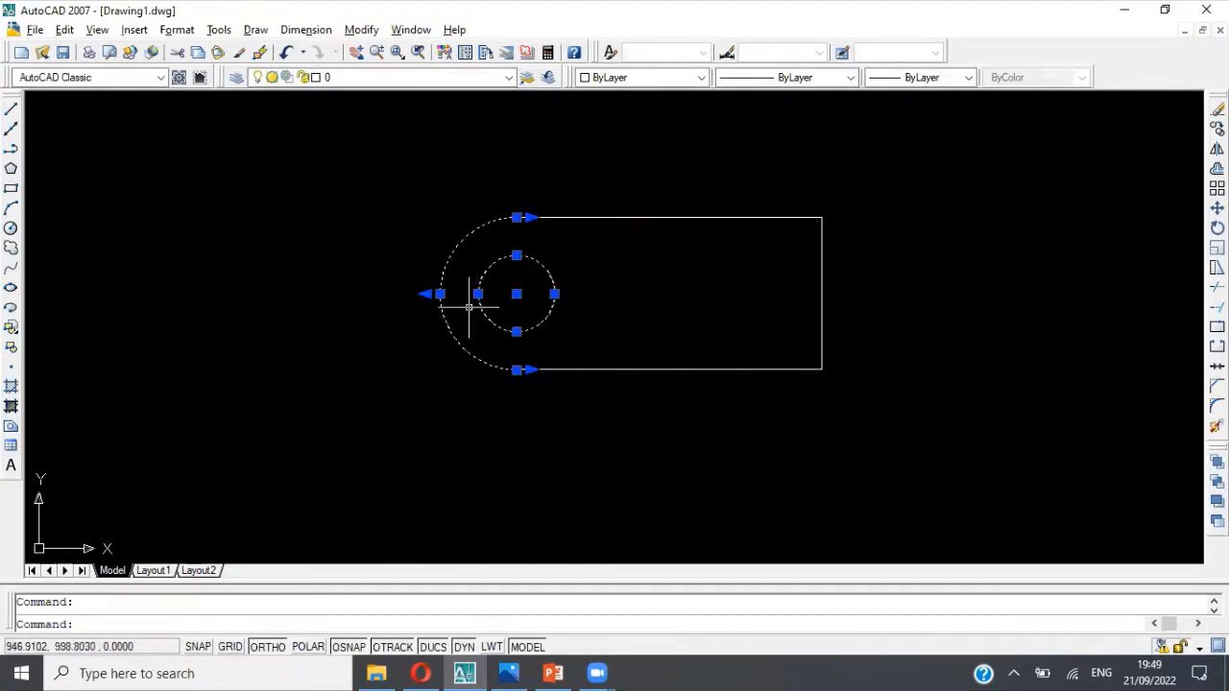
pyautogui.write('mir')
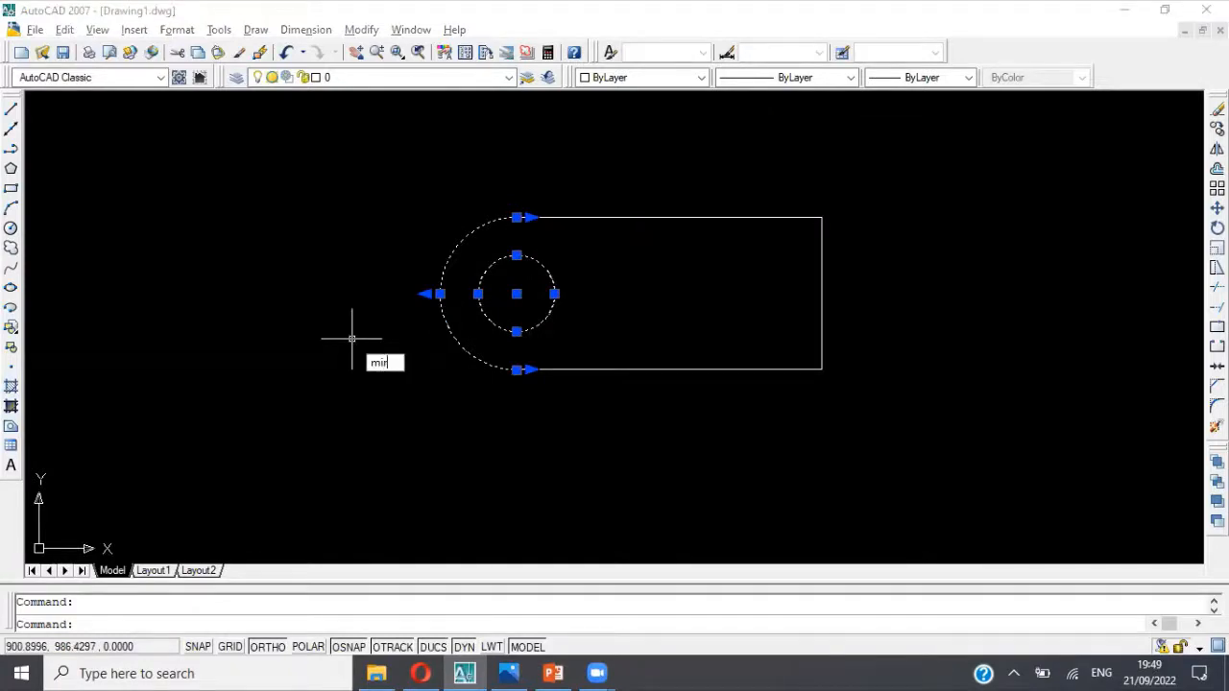
pyautogui.write('ror')
pyautogui.press('Return')
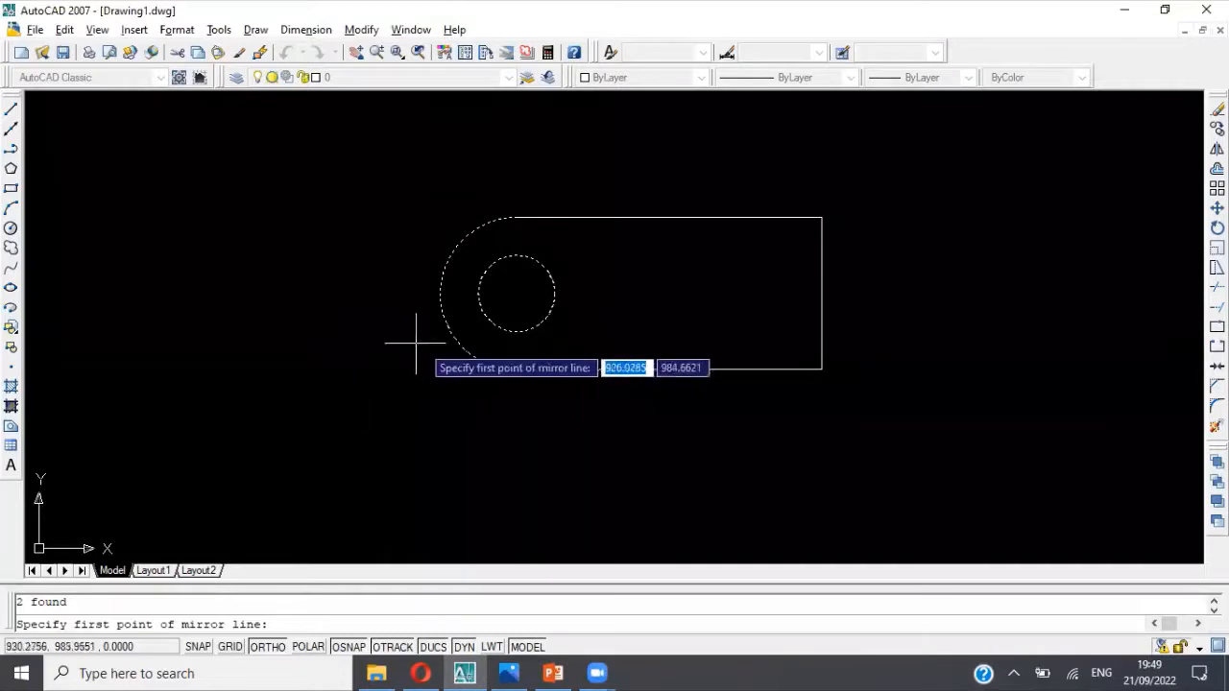
pyautogui.click(517, 293)
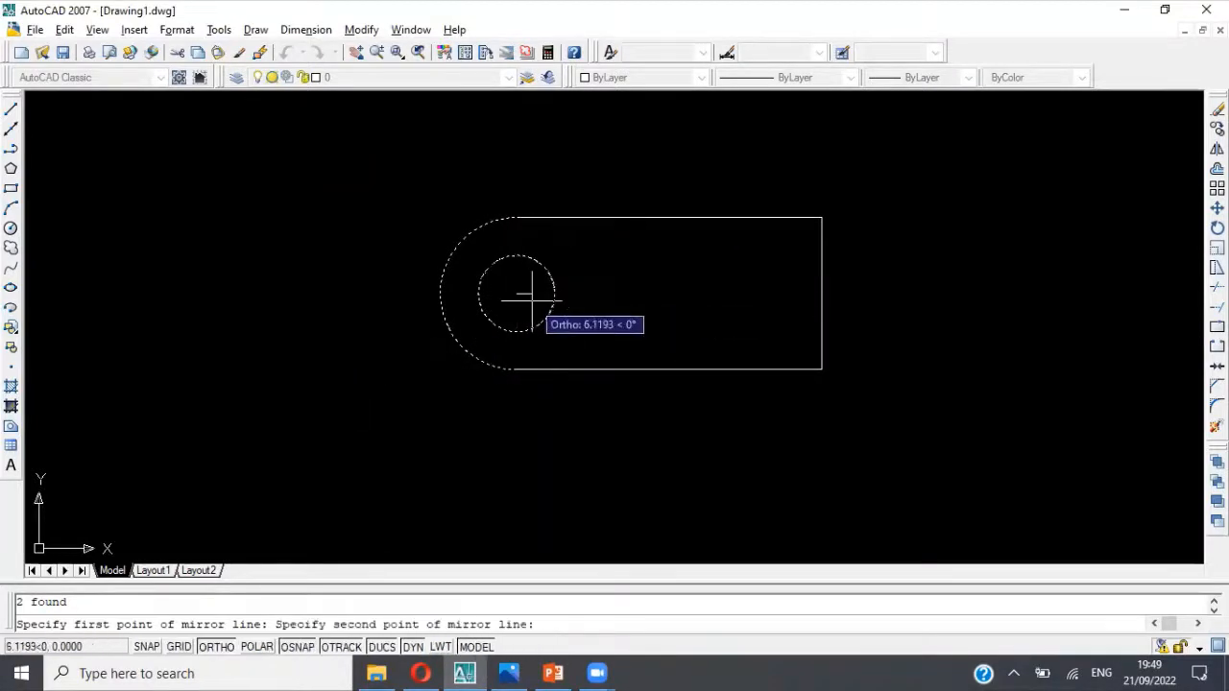
pyautogui.click(668, 371)
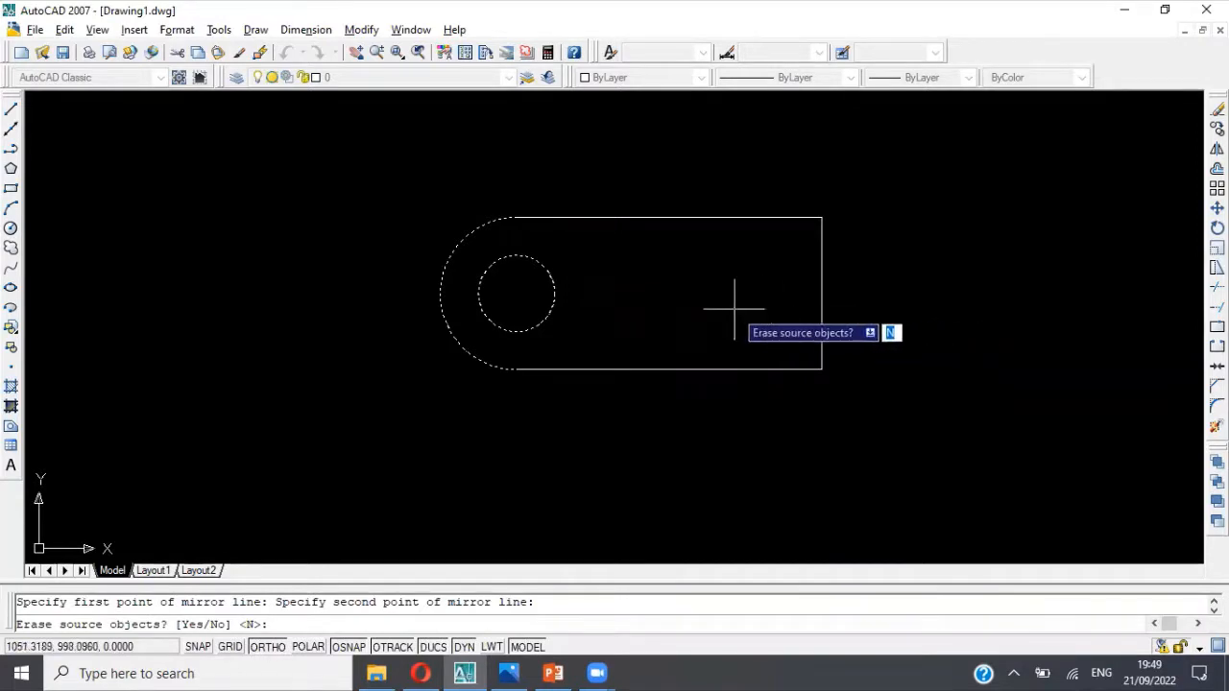
pyautogui.press('Return')
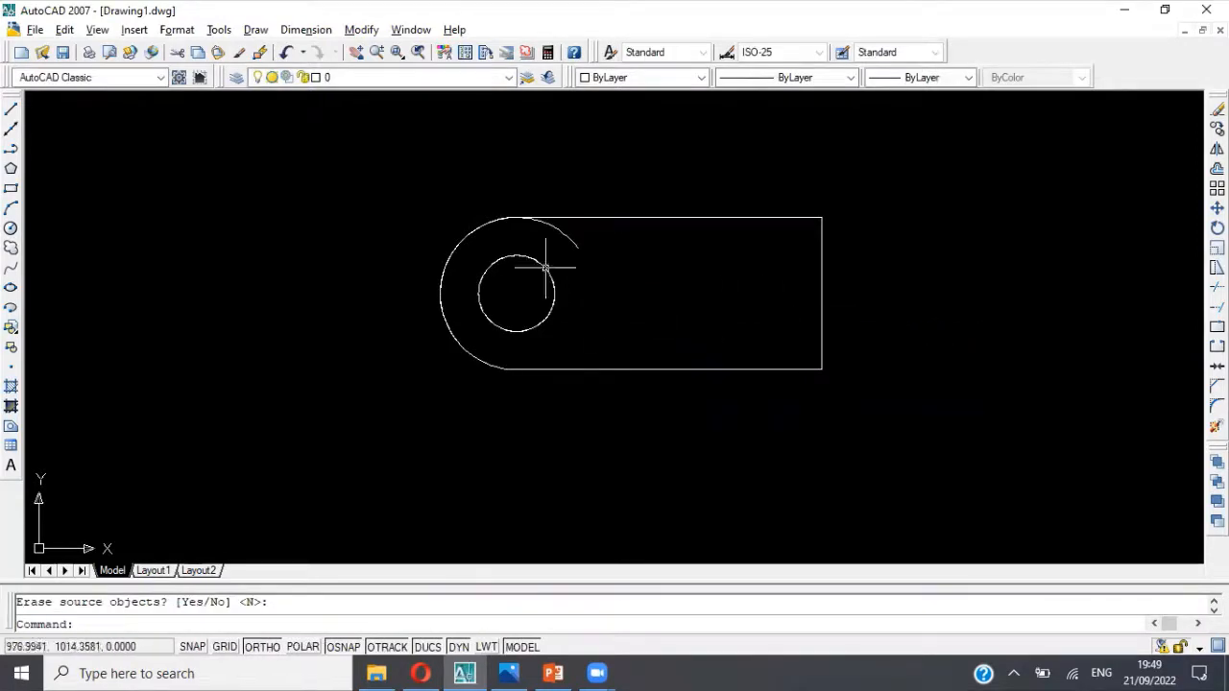
pyautogui.click(286, 54)
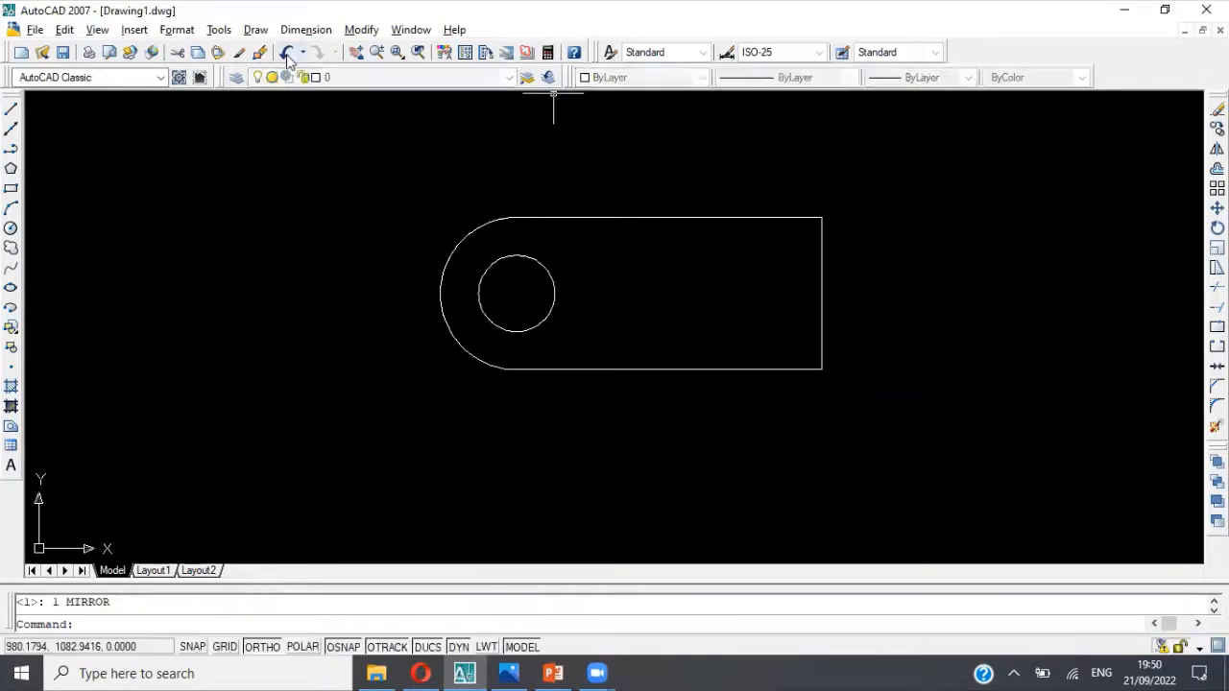
# Step: Mirror the left hole and arc about a vertical line through the lower edge's midpoint, keeping the source objects
pyautogui.write('mirror')
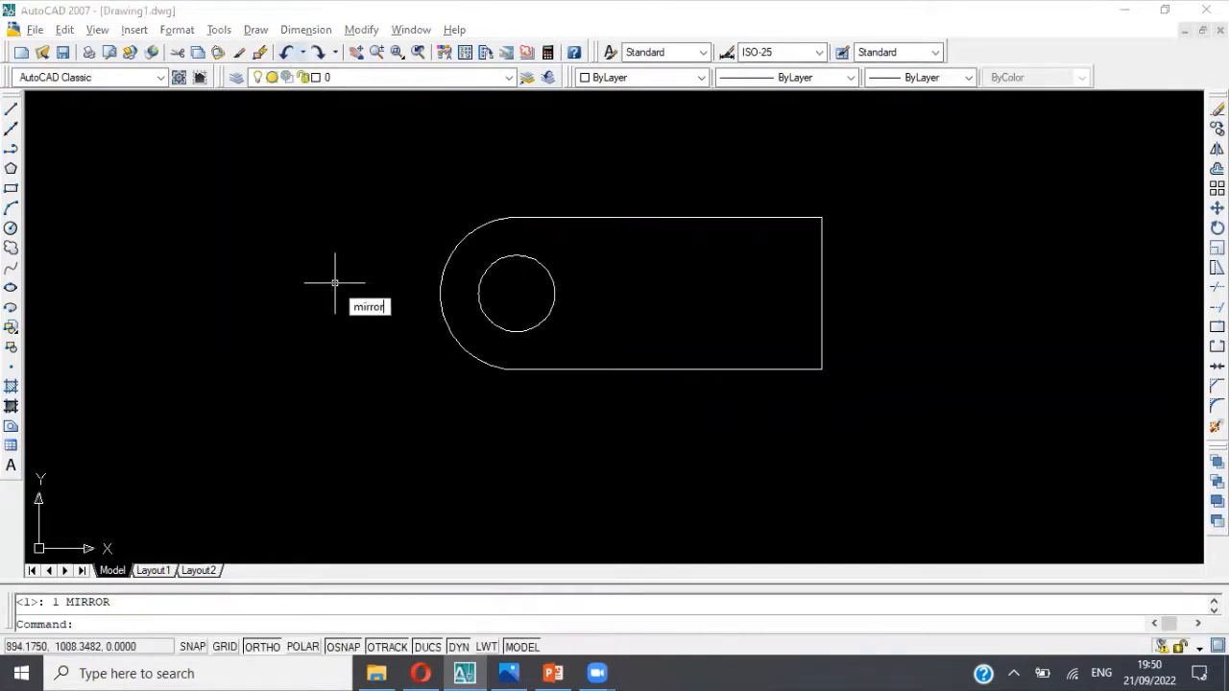
pyautogui.press('Return')
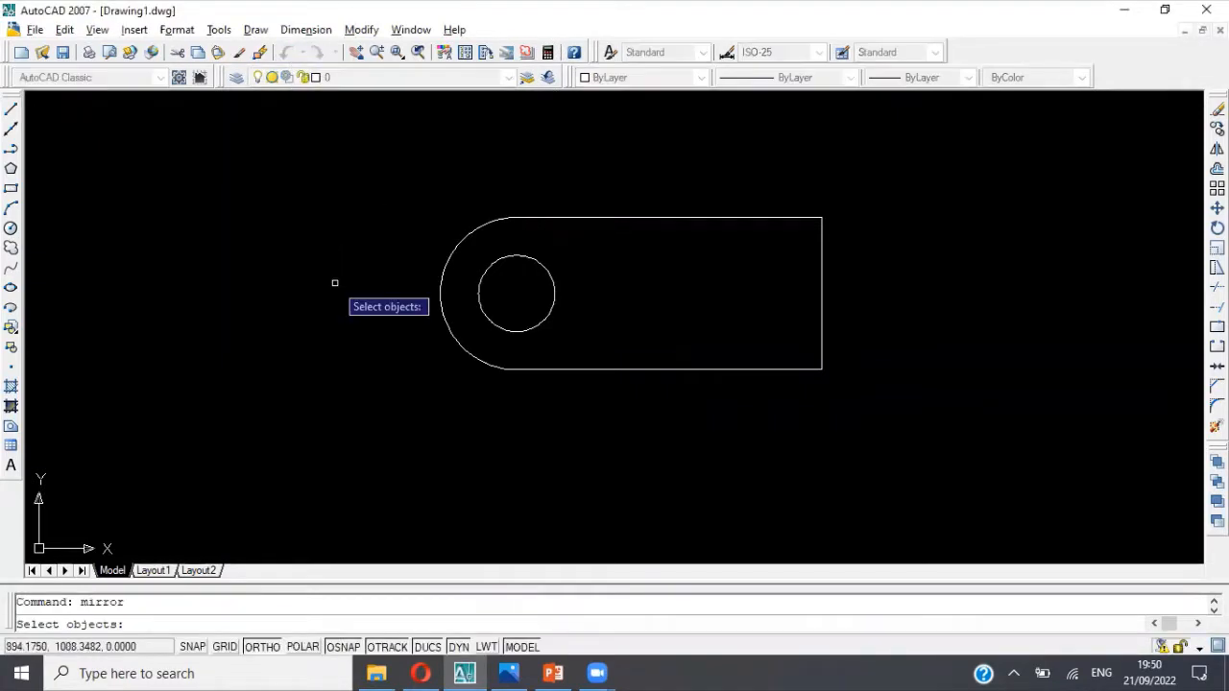
pyautogui.click(480, 286)
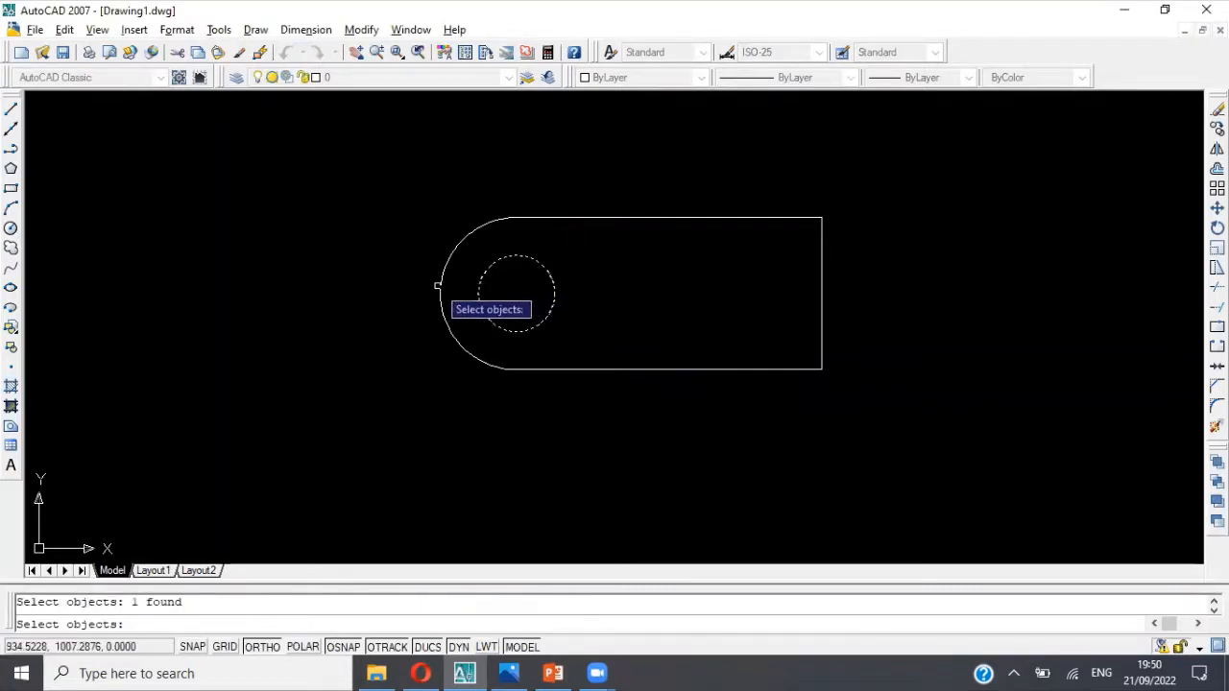
pyautogui.click(439, 289)
pyautogui.press('Return')
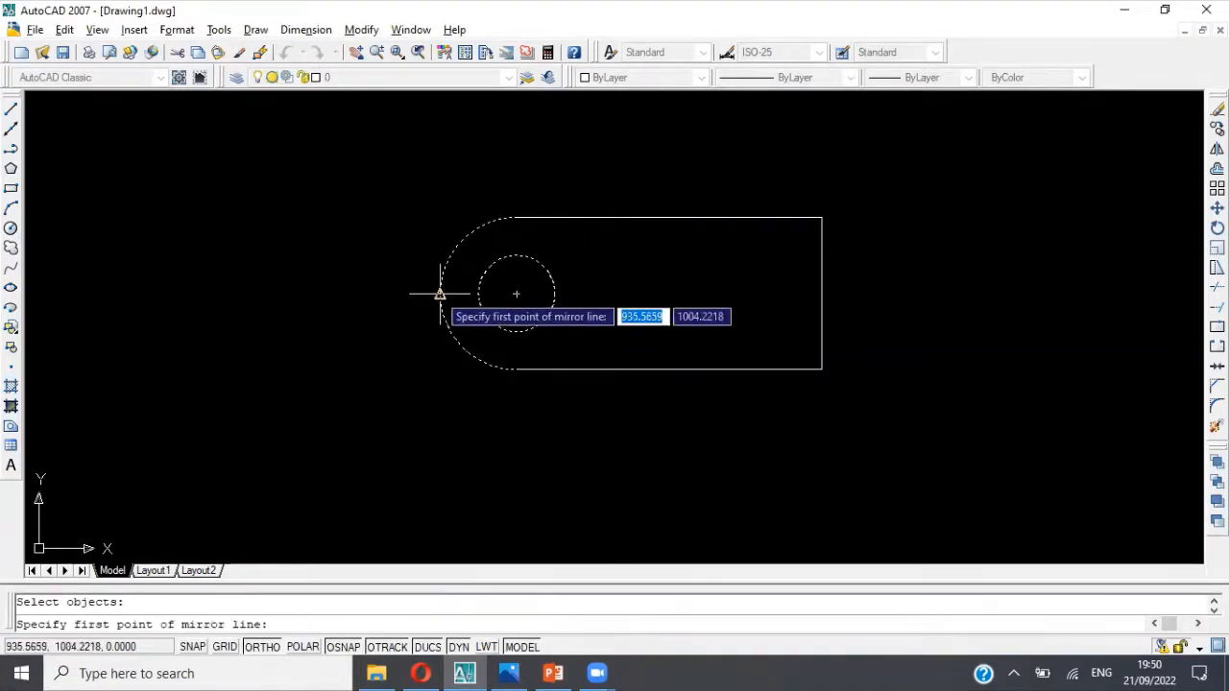
pyautogui.click(668, 371)
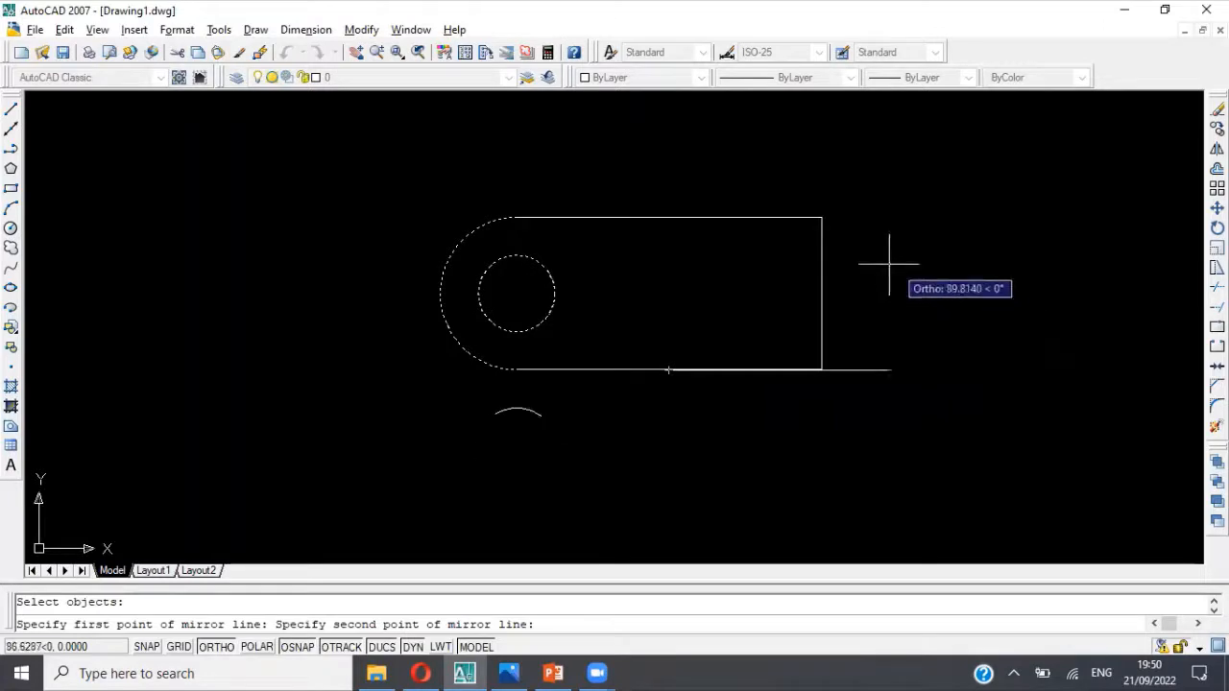
pyautogui.click(659, 259)
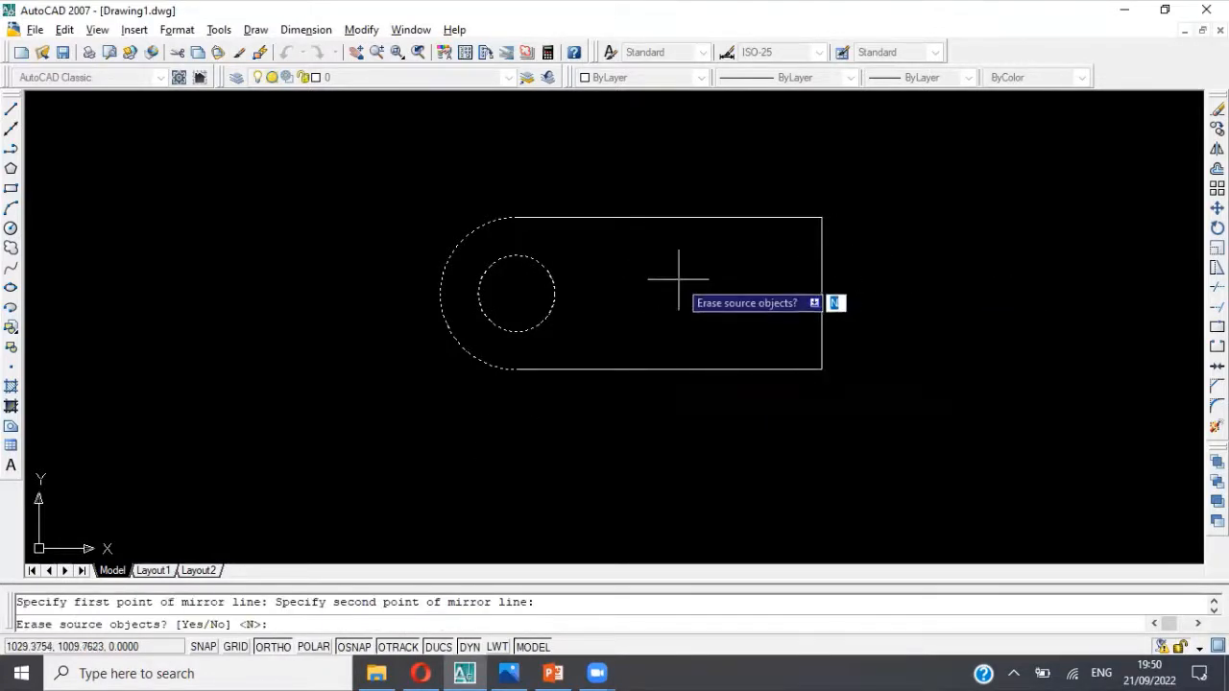
pyautogui.press('Return')
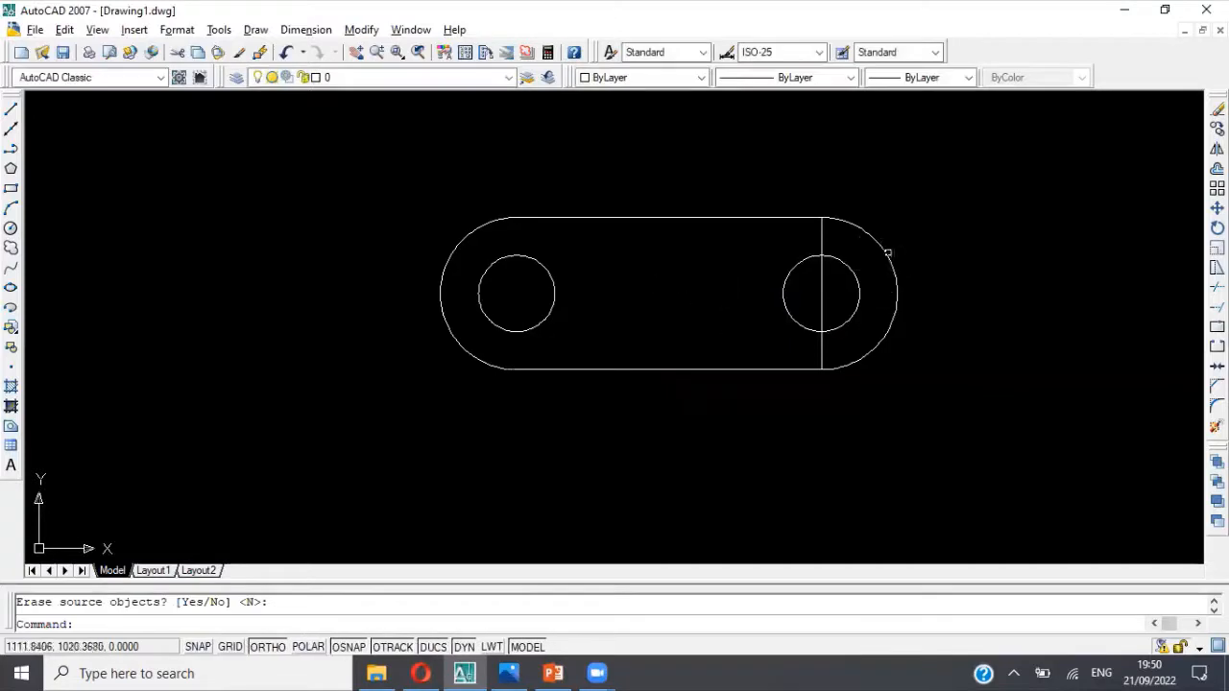
pyautogui.press('Escape')
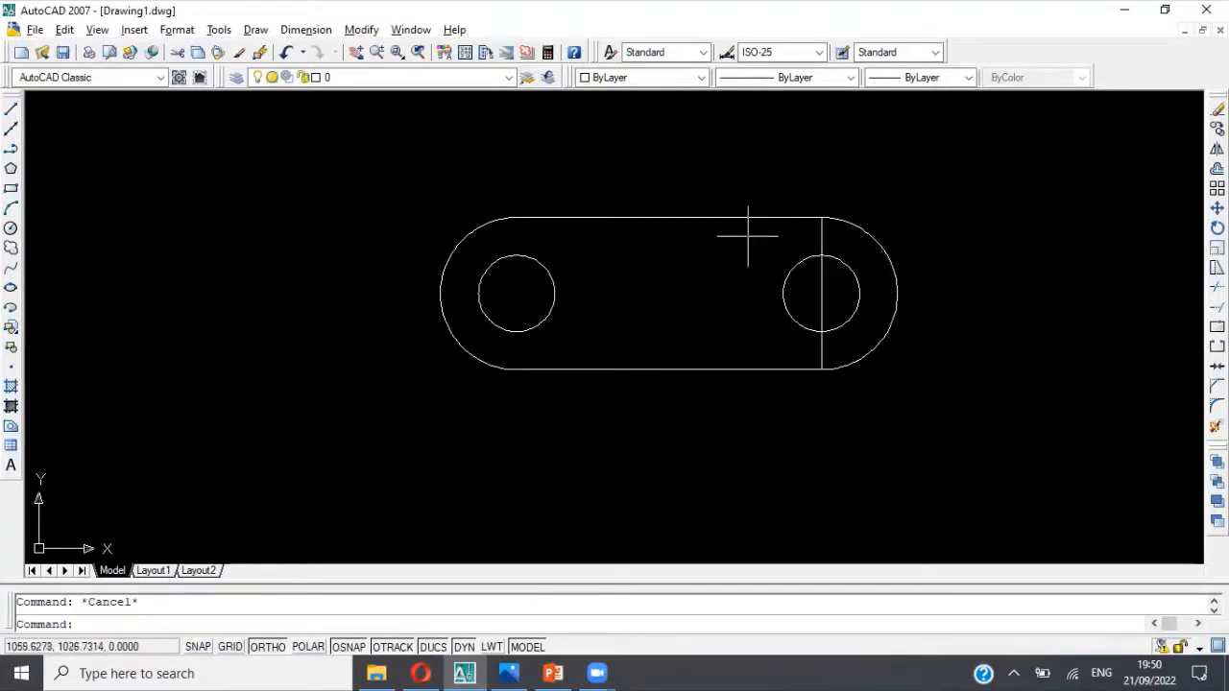
# Step: Compare the mirrored arc and hole of the base outline with the dimensioned reference picture
pyautogui.click(521, 259)
pyautogui.click(453, 245)
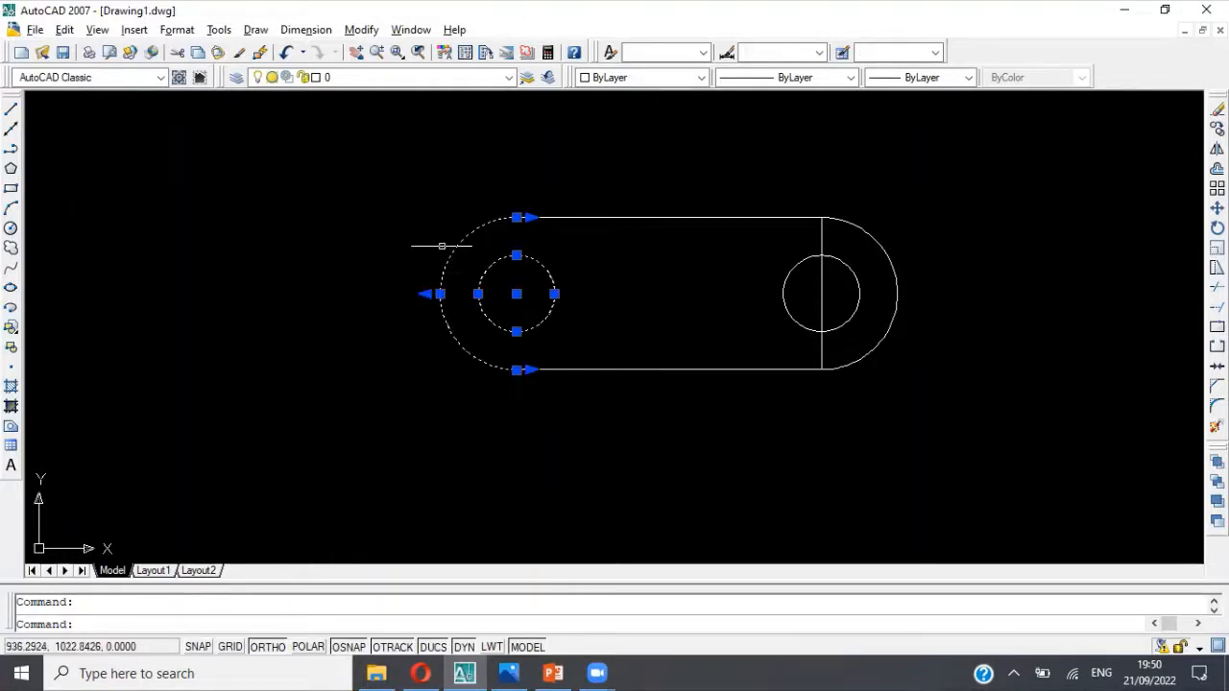
pyautogui.press('Escape')
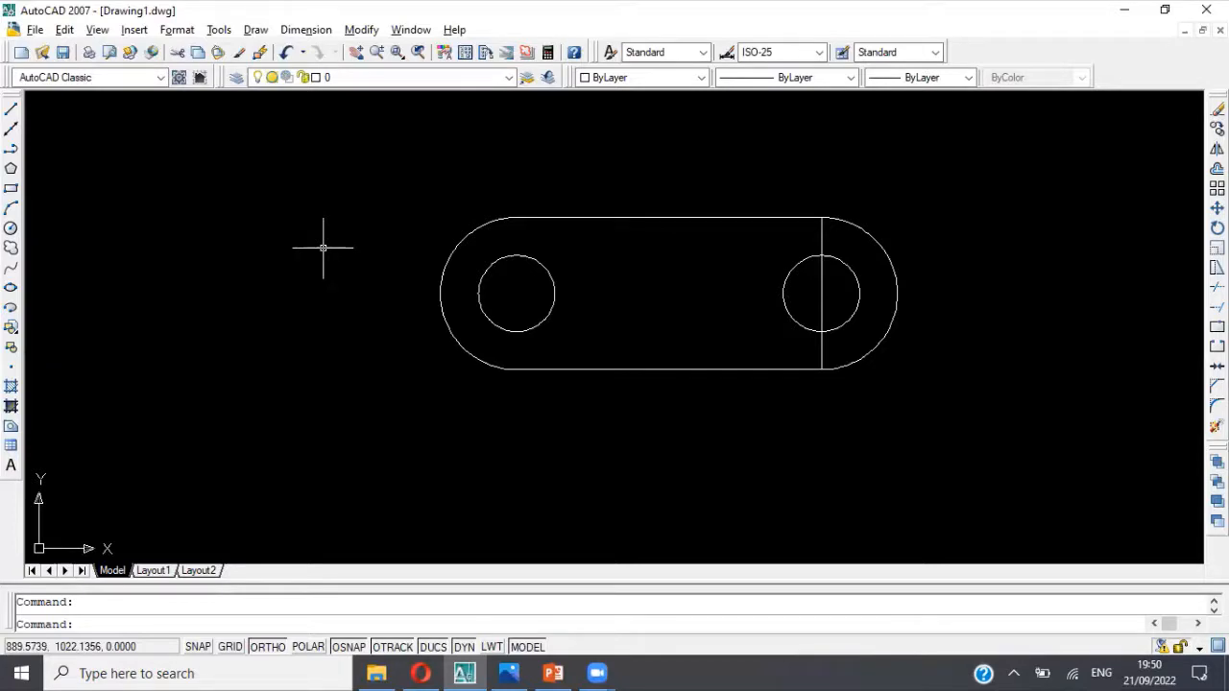
pyautogui.hotkey('alt', 'Tab')
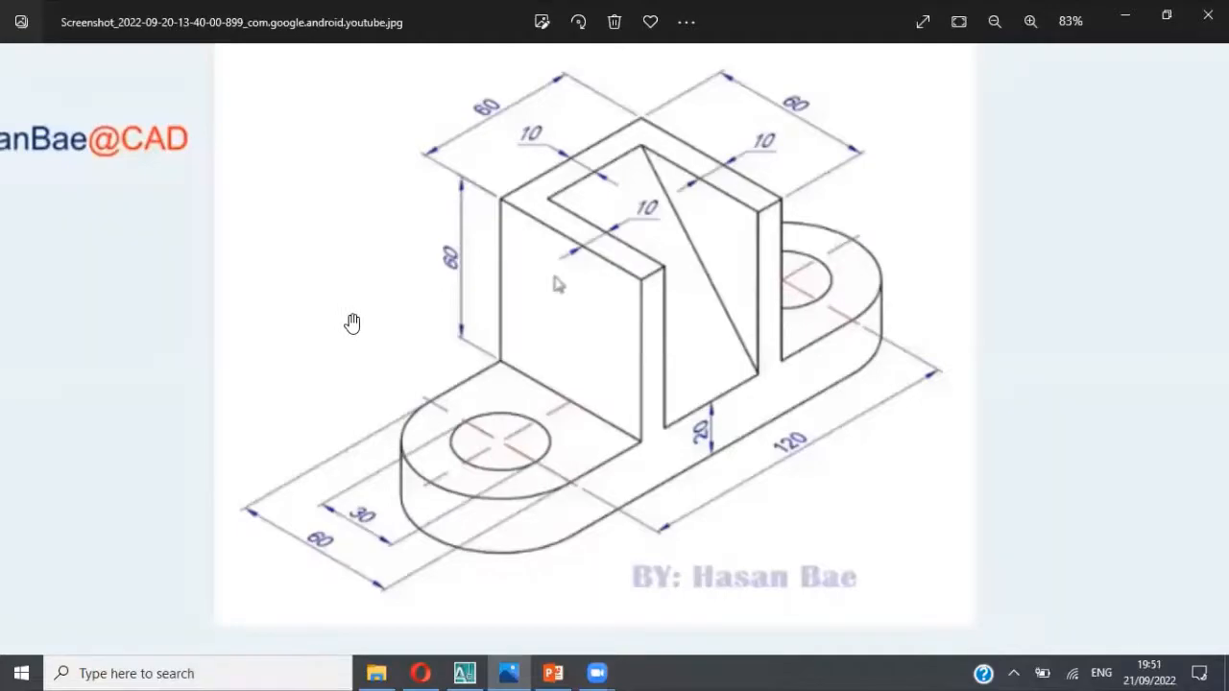
pyautogui.hotkey('alt', 'Tab')
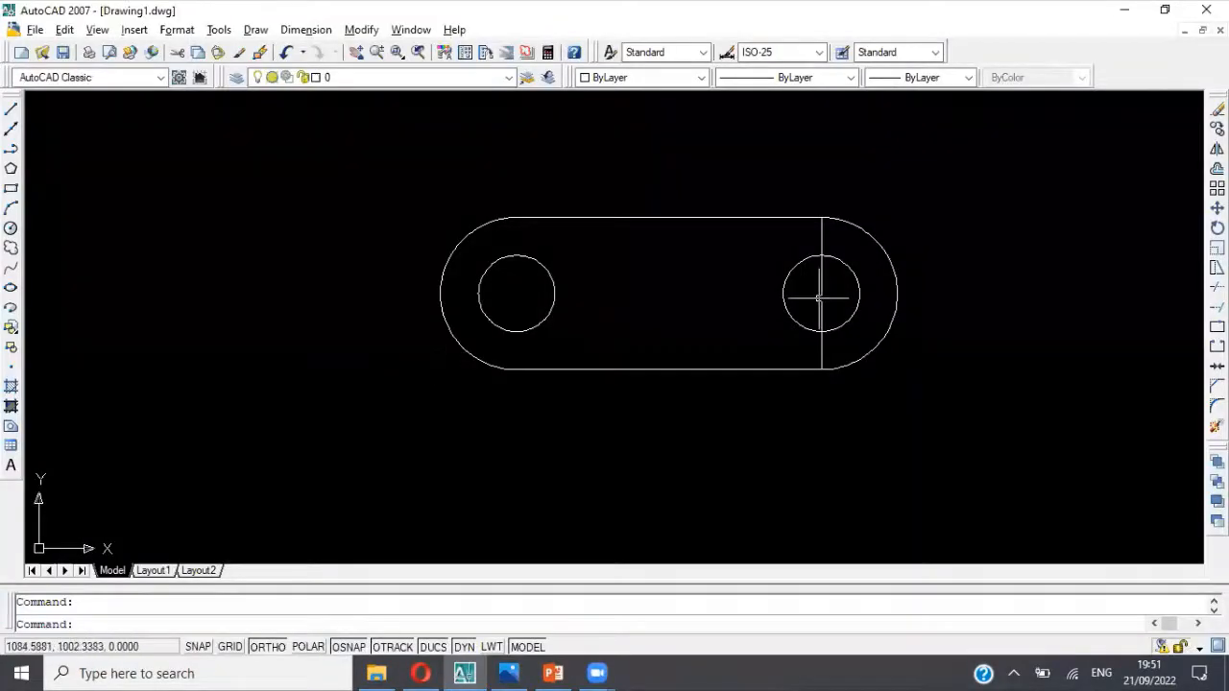
pyautogui.hotkey('alt', 'Tab')
pyautogui.hotkey('alt', 'Tab')
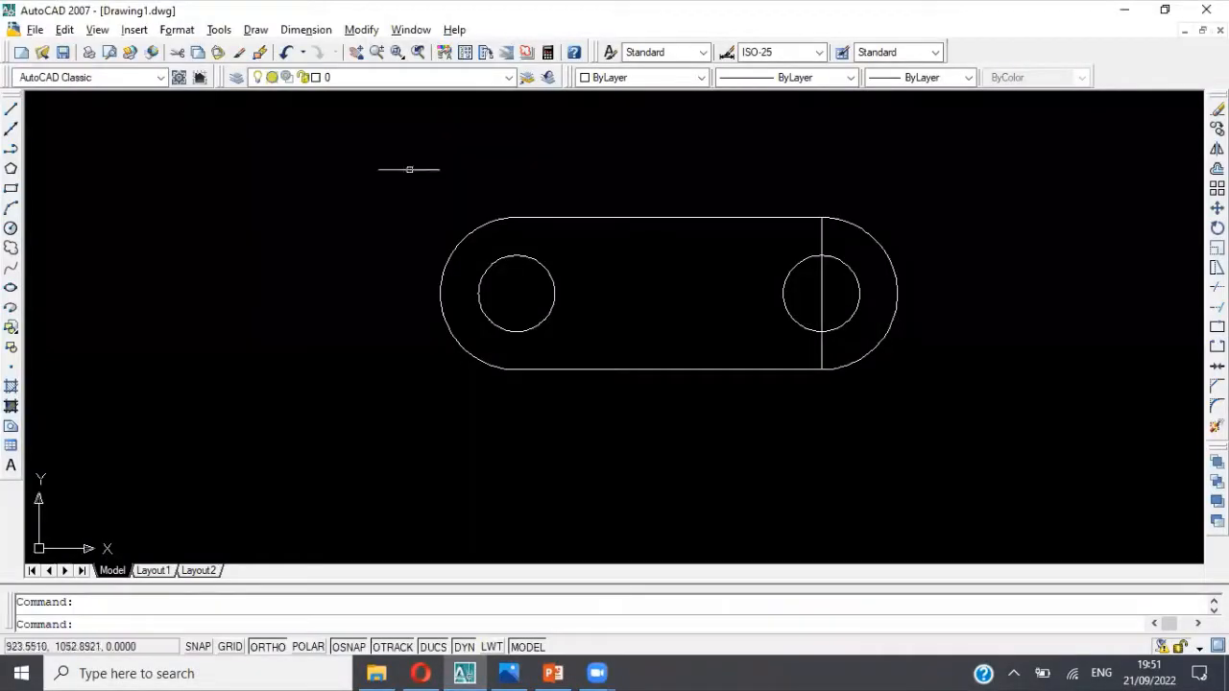
# Step: Trim away the vertical line running through the right hole, using all the base outline's objects as cutting edges
pyautogui.write('trim')
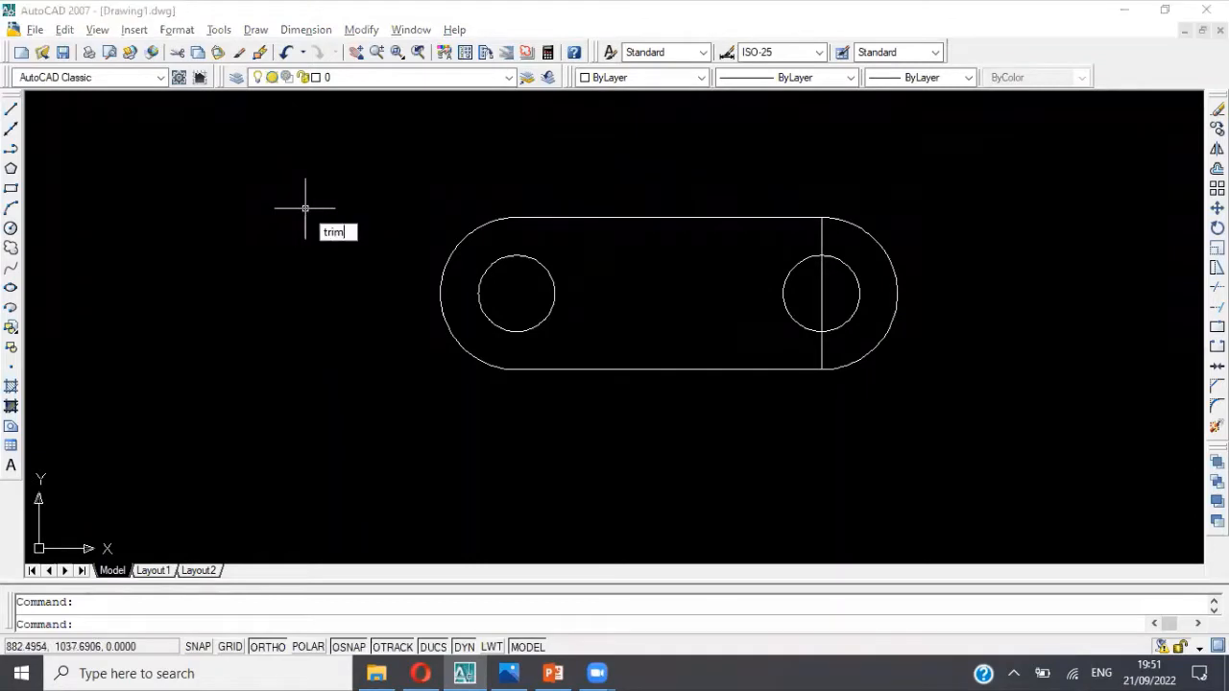
pyautogui.press('Return')
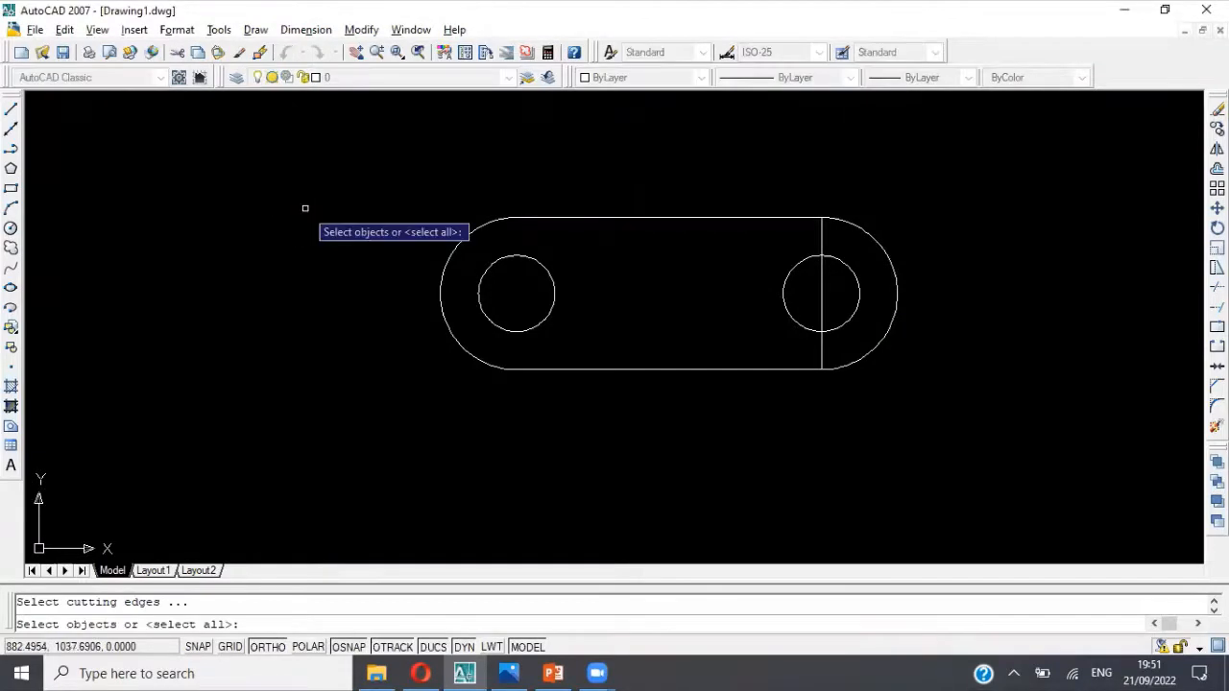
pyautogui.click(397, 185)
pyautogui.click(946, 420)
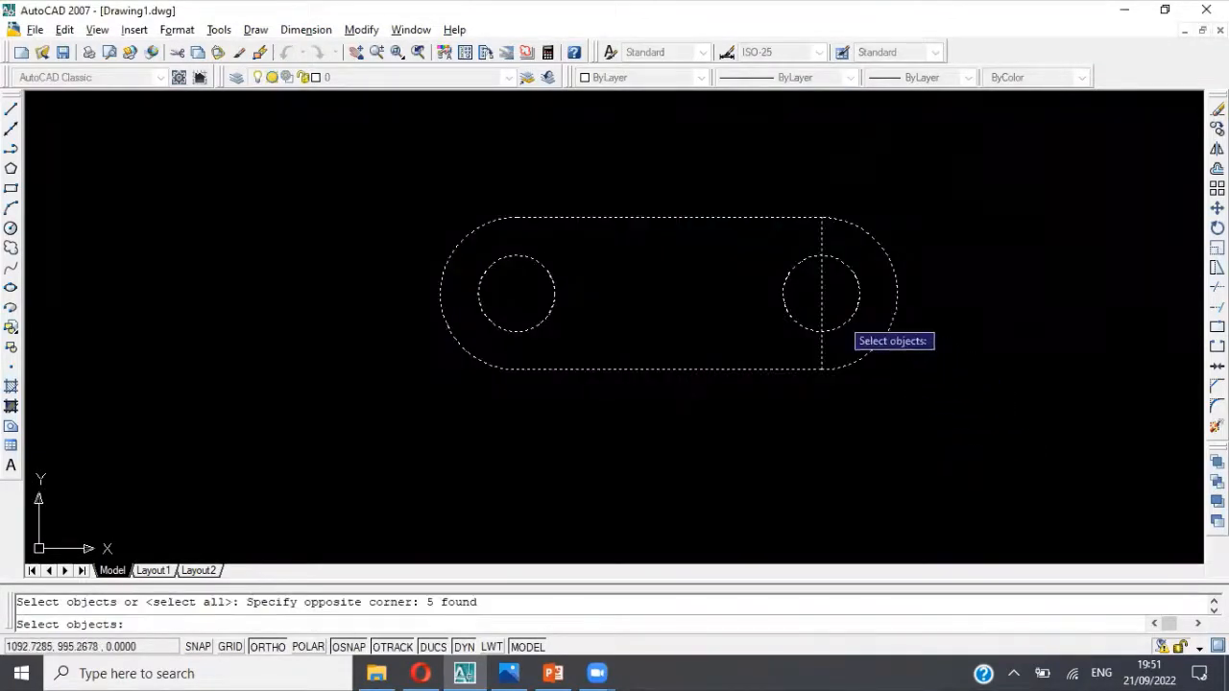
pyautogui.click(820, 237)
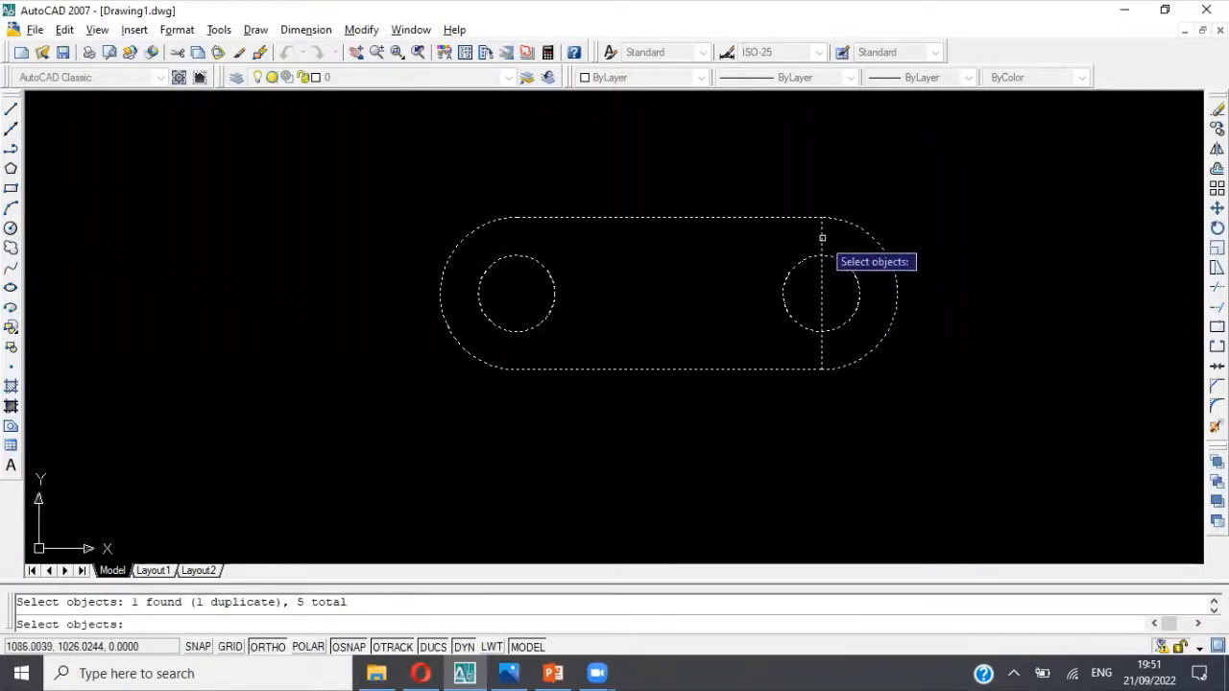
pyautogui.press('Return')
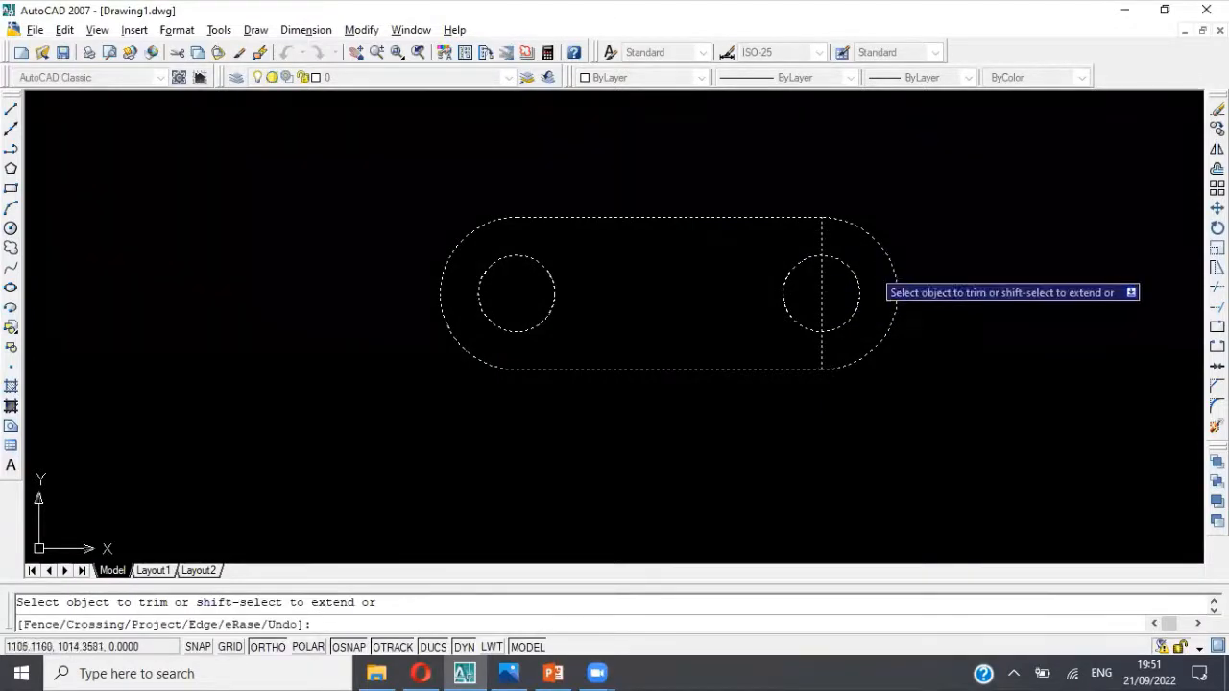
pyautogui.click(821, 240)
pyautogui.click(821, 293)
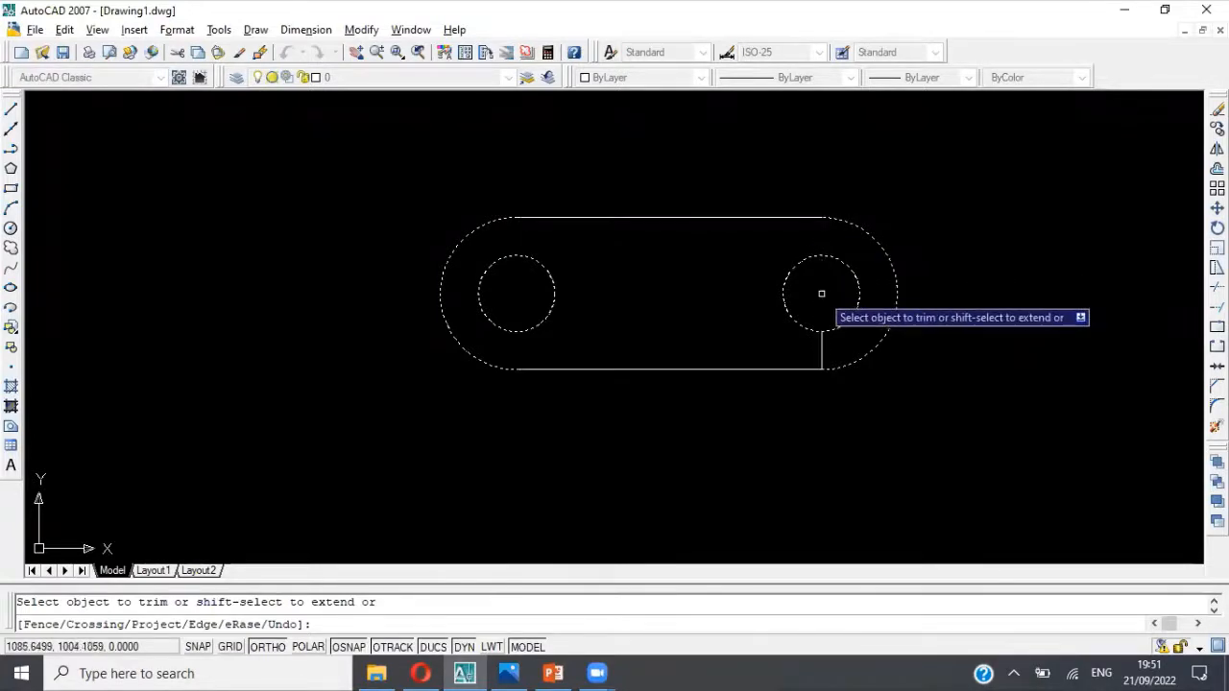
pyautogui.click(821, 344)
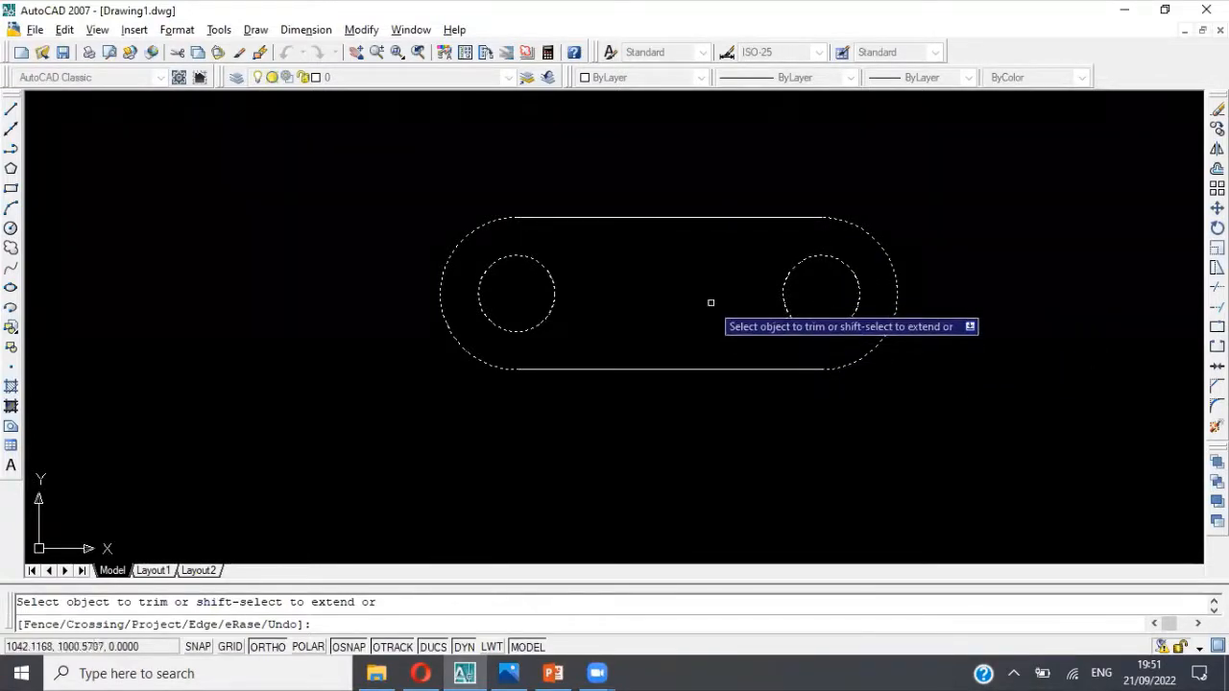
pyautogui.press('Escape')
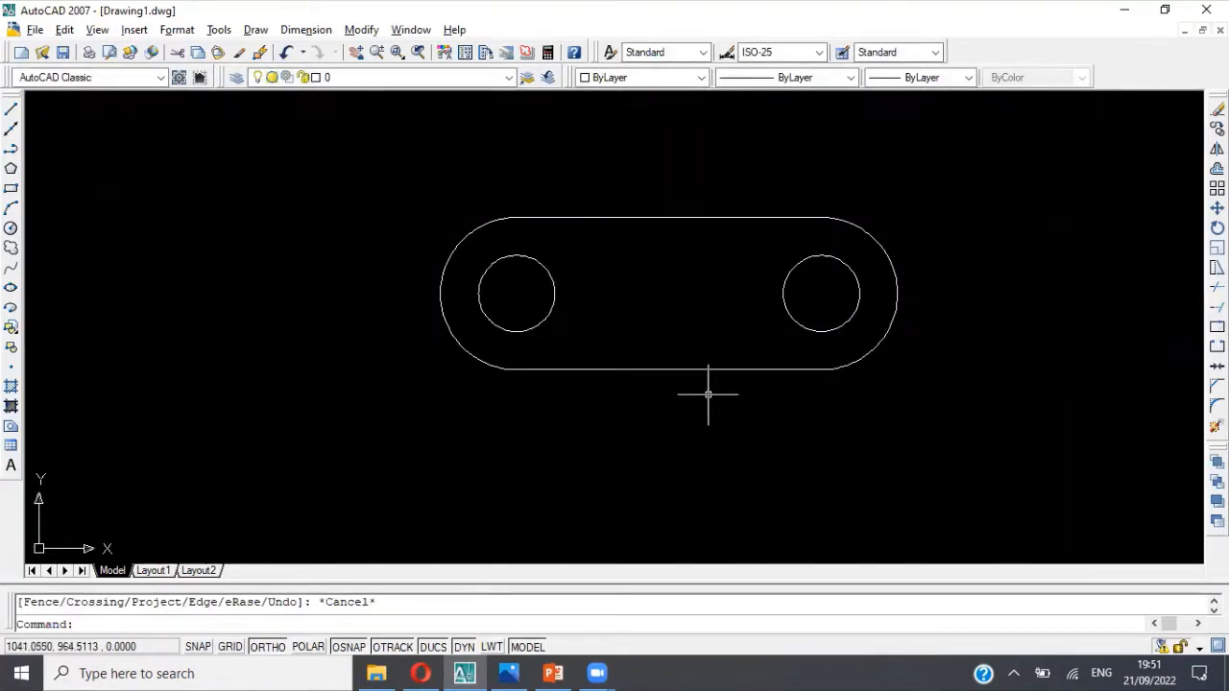
# Step: Check the dimensioned reference picture and review the enabled object snap modes in the drafting settings
pyautogui.hotkey('alt', 'Tab')
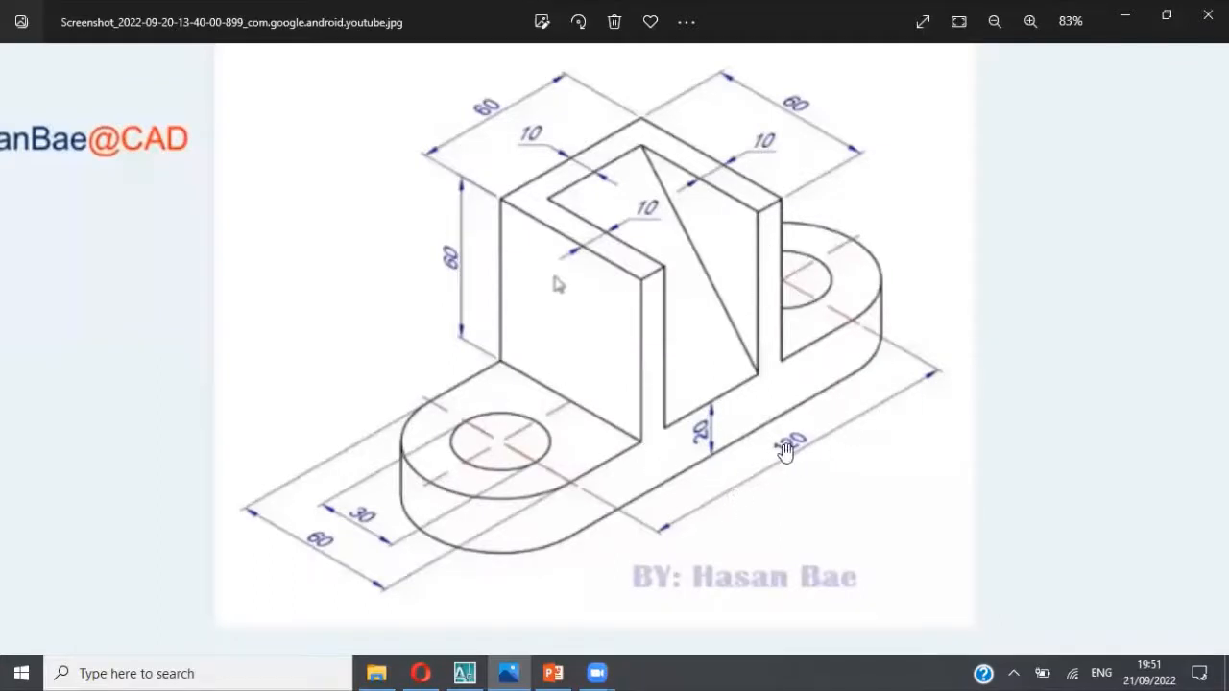
pyautogui.hotkey('alt', 'Tab')
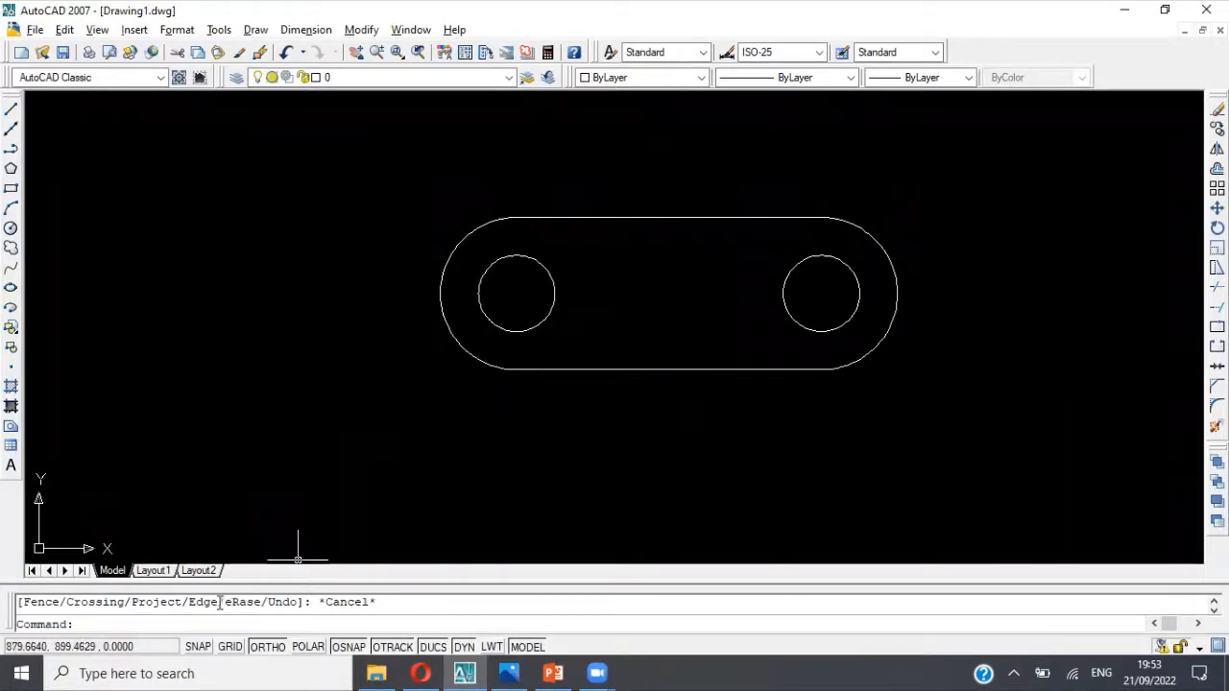
pyautogui.rightClick(196, 575)
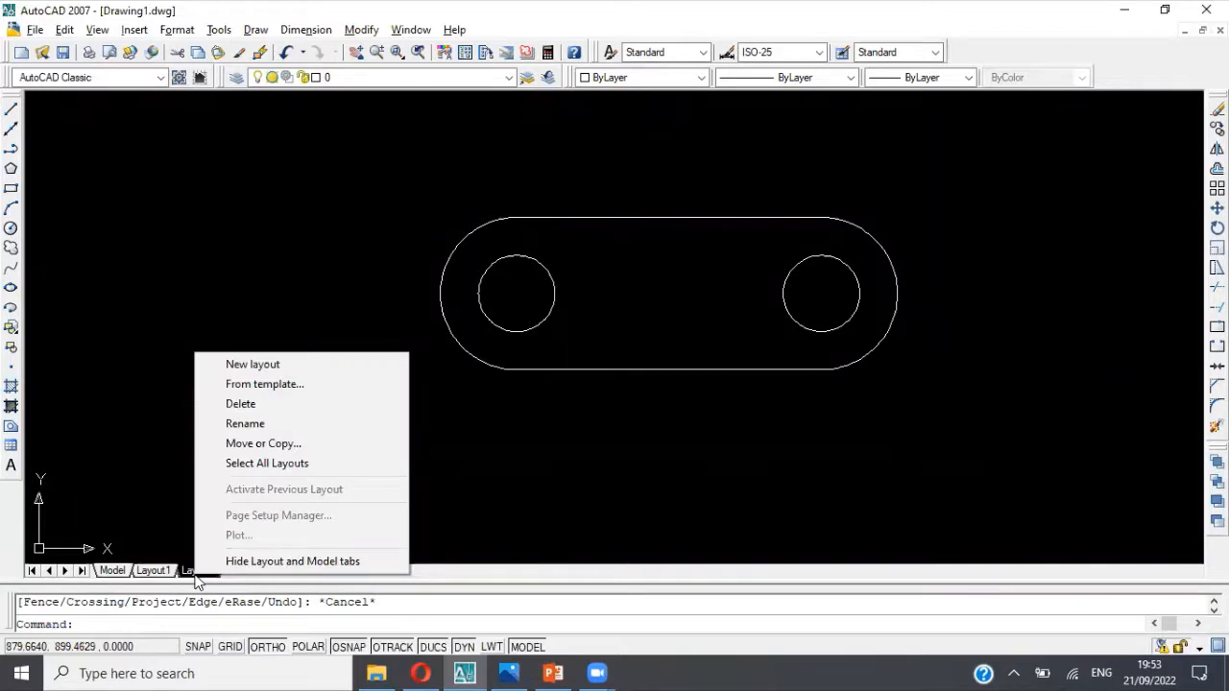
pyautogui.rightClick(212, 649)
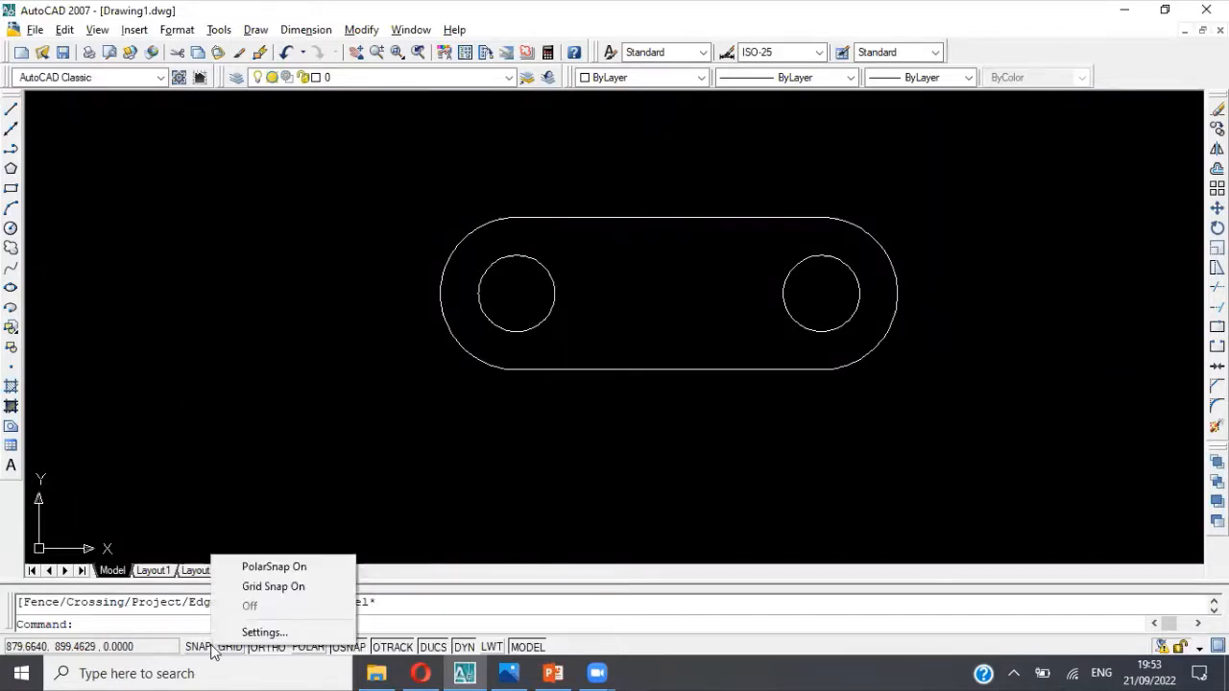
pyautogui.click(259, 632)
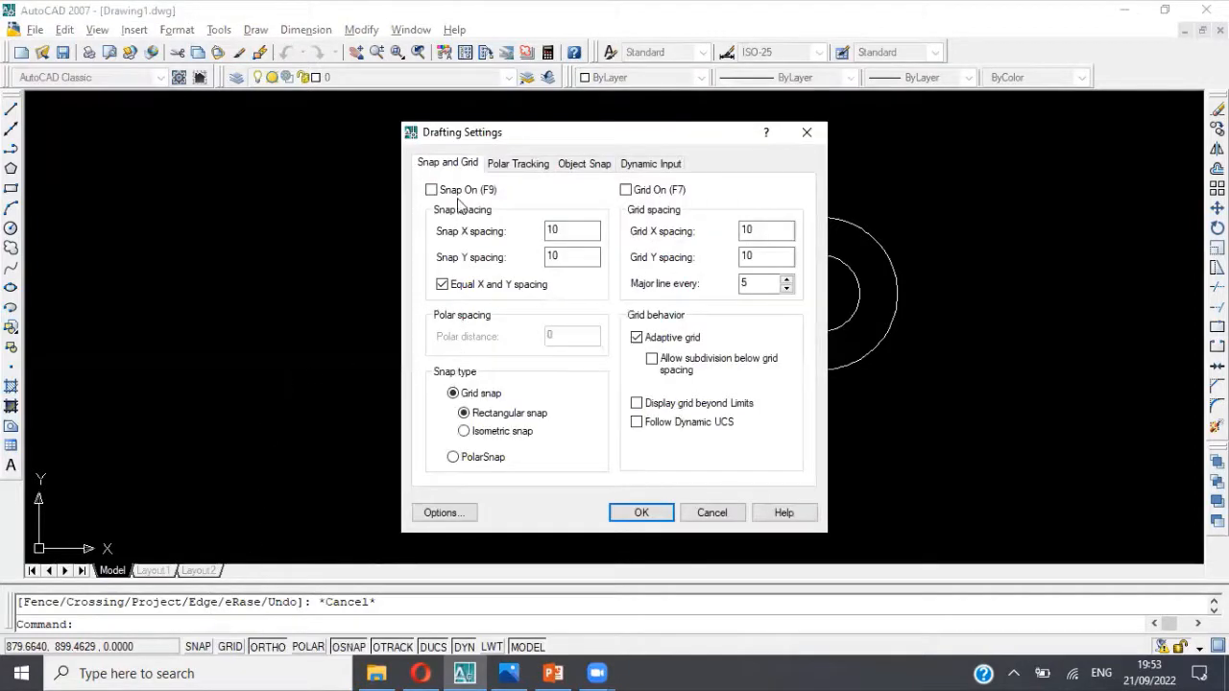
pyautogui.click(584, 165)
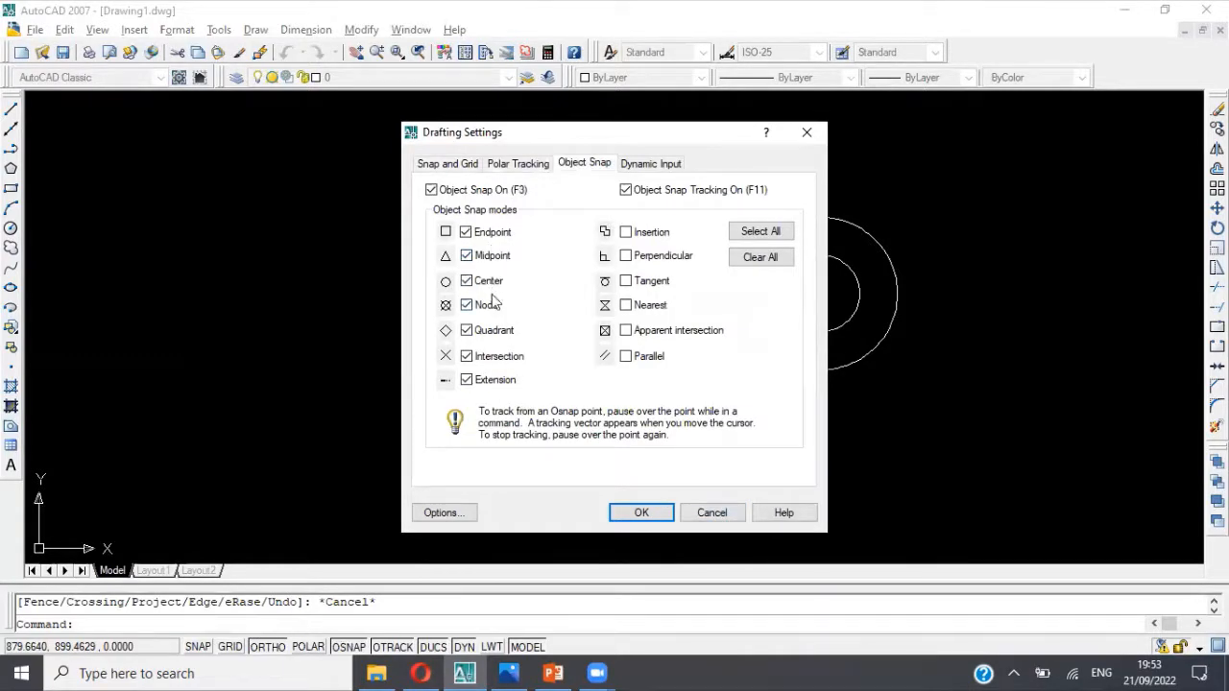
pyautogui.click(712, 513)
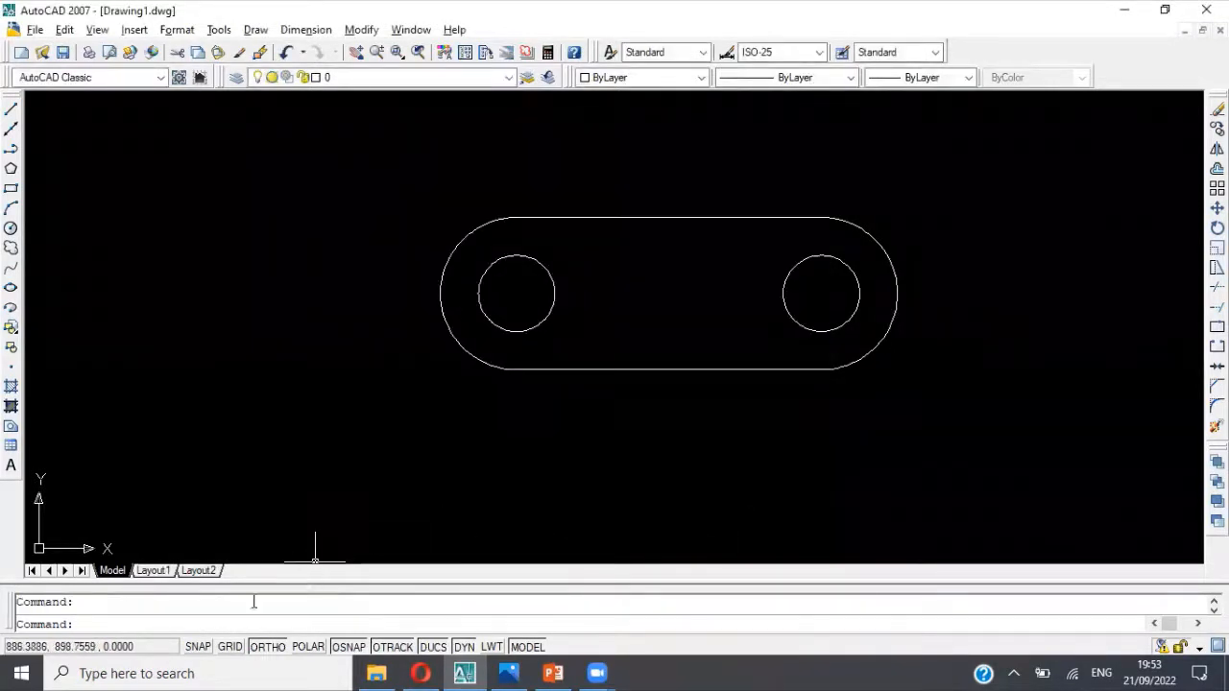
pyautogui.rightClick(203, 651)
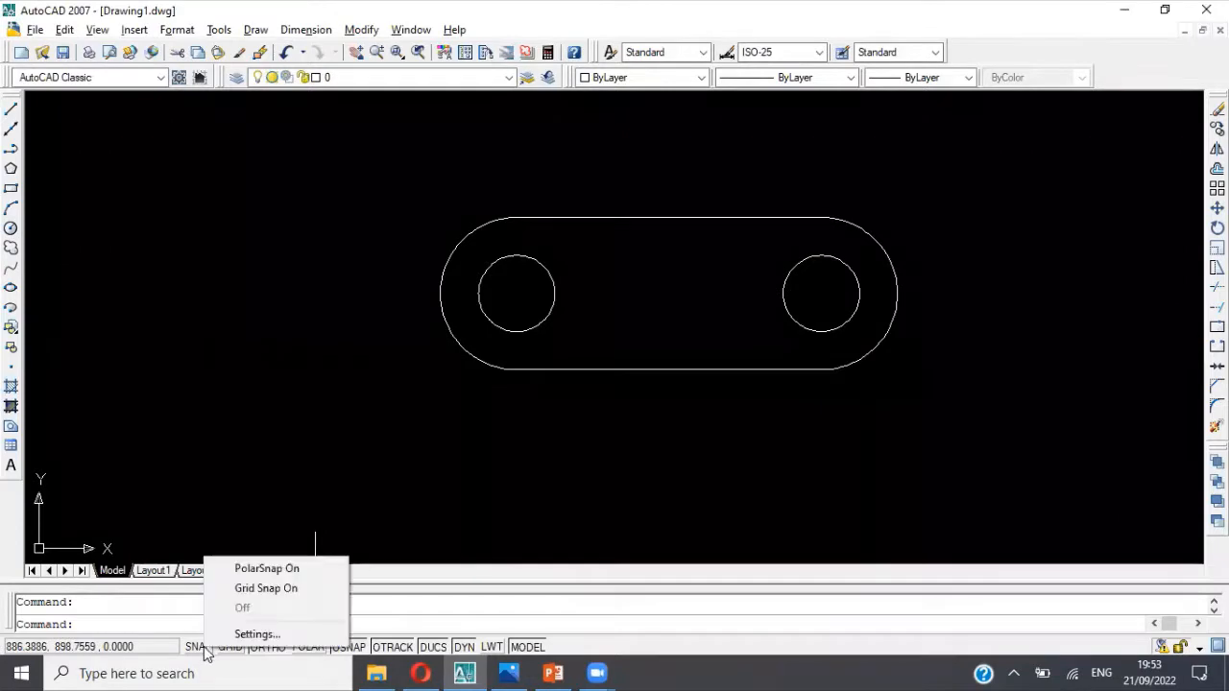
pyautogui.click(255, 635)
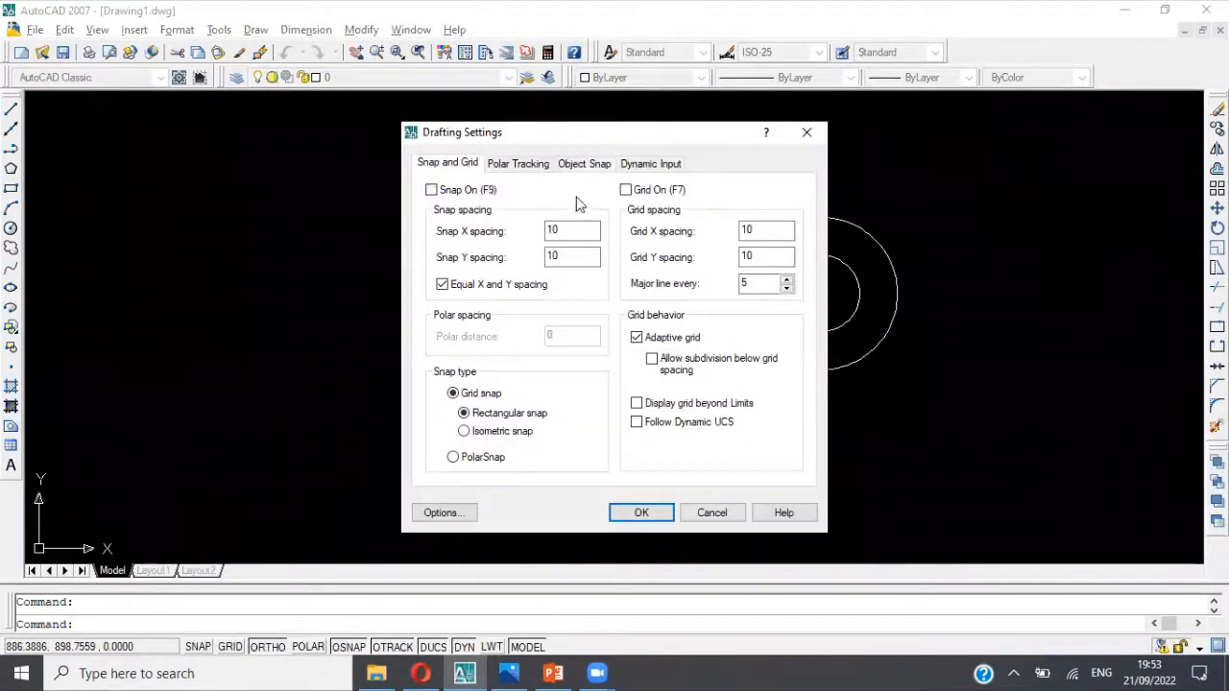
pyautogui.click(585, 165)
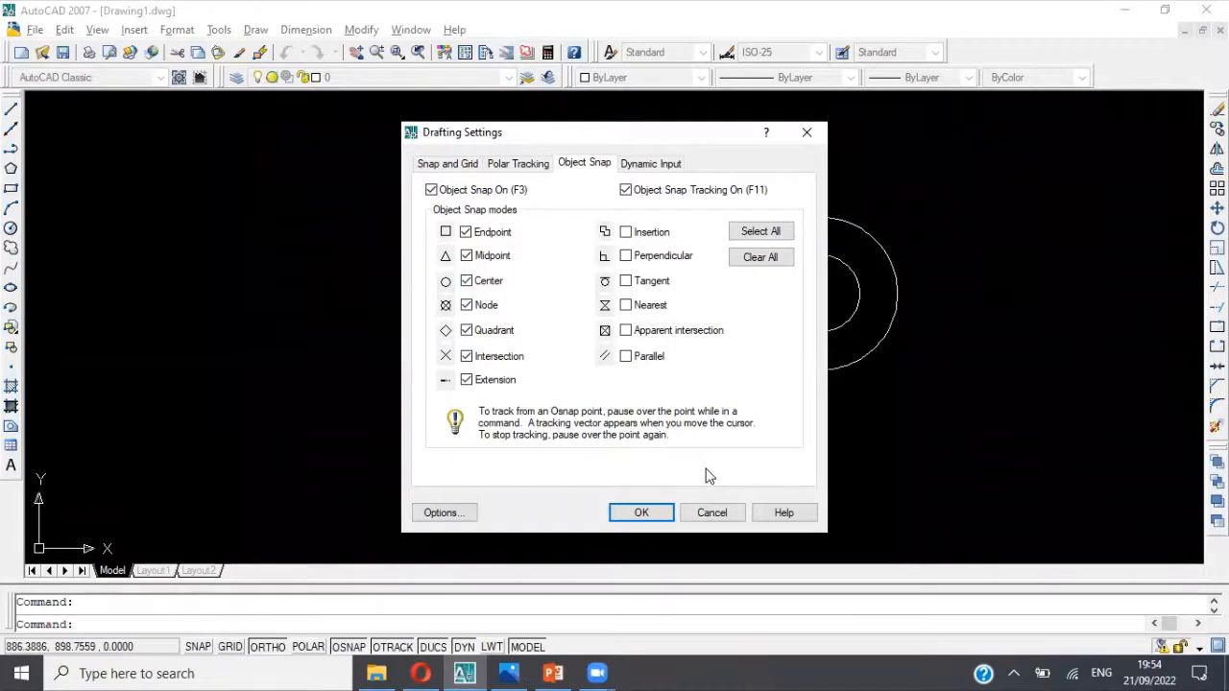
pyautogui.click(713, 514)
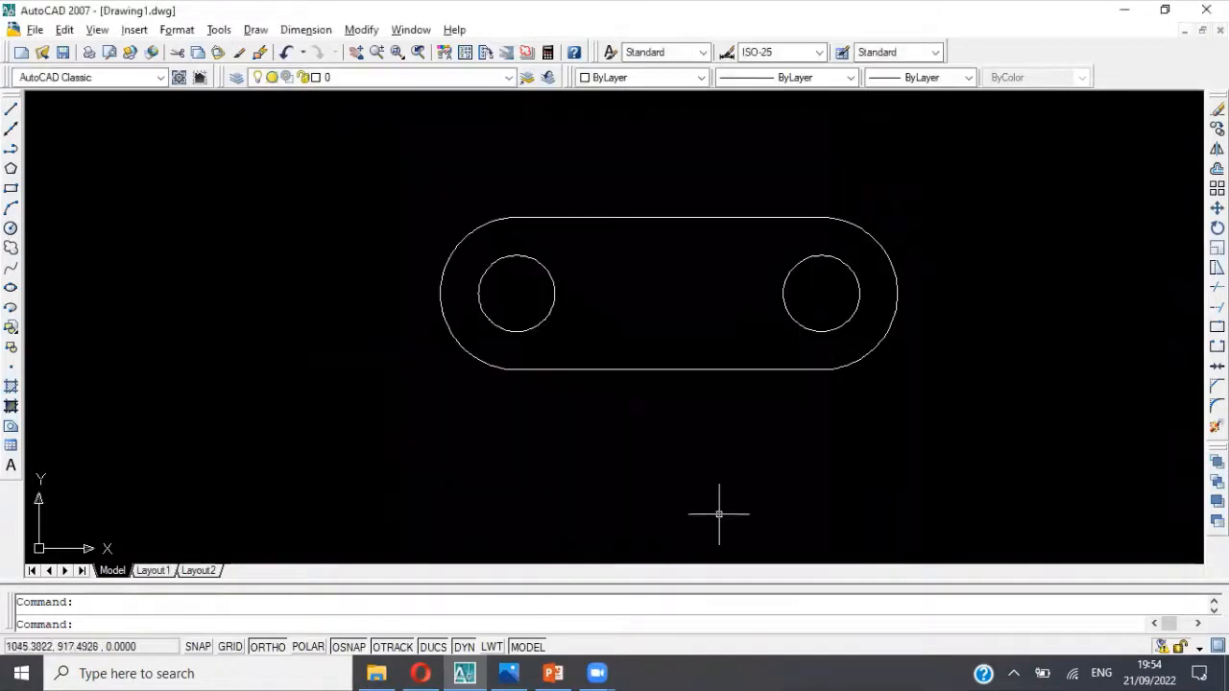
# Step: Erase the base outline's two horizontal edges and the right arc and hole, and undo these erasures
pyautogui.click(670, 369)
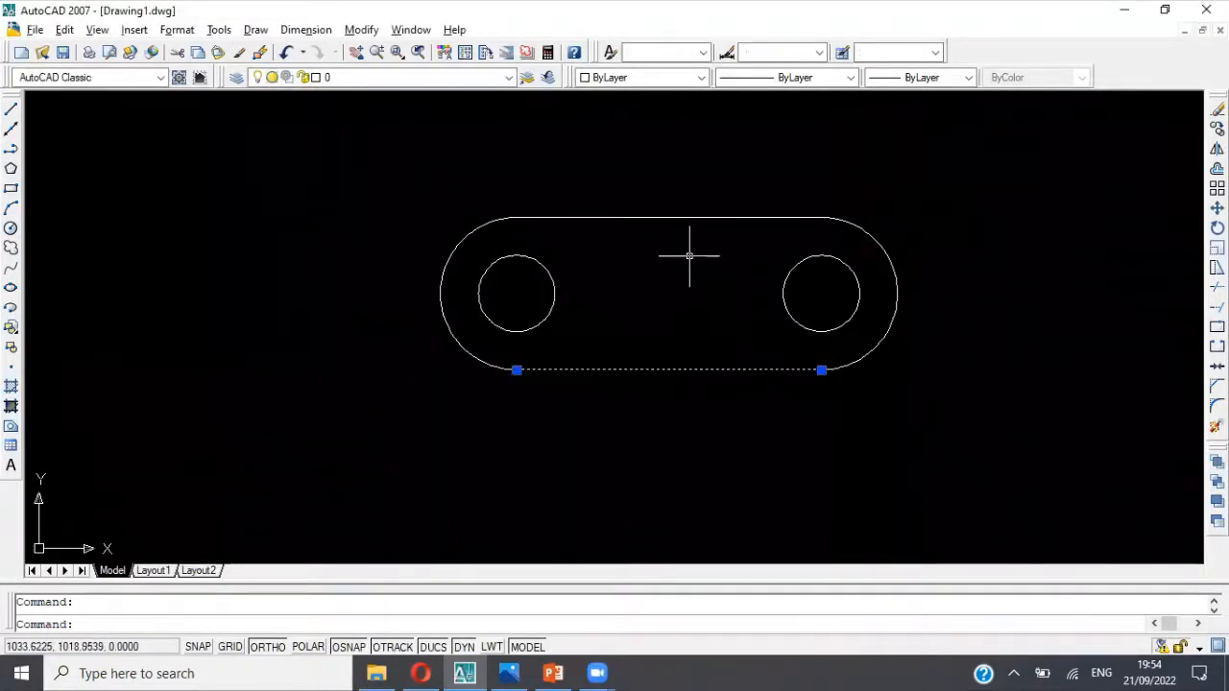
pyautogui.press('Delete')
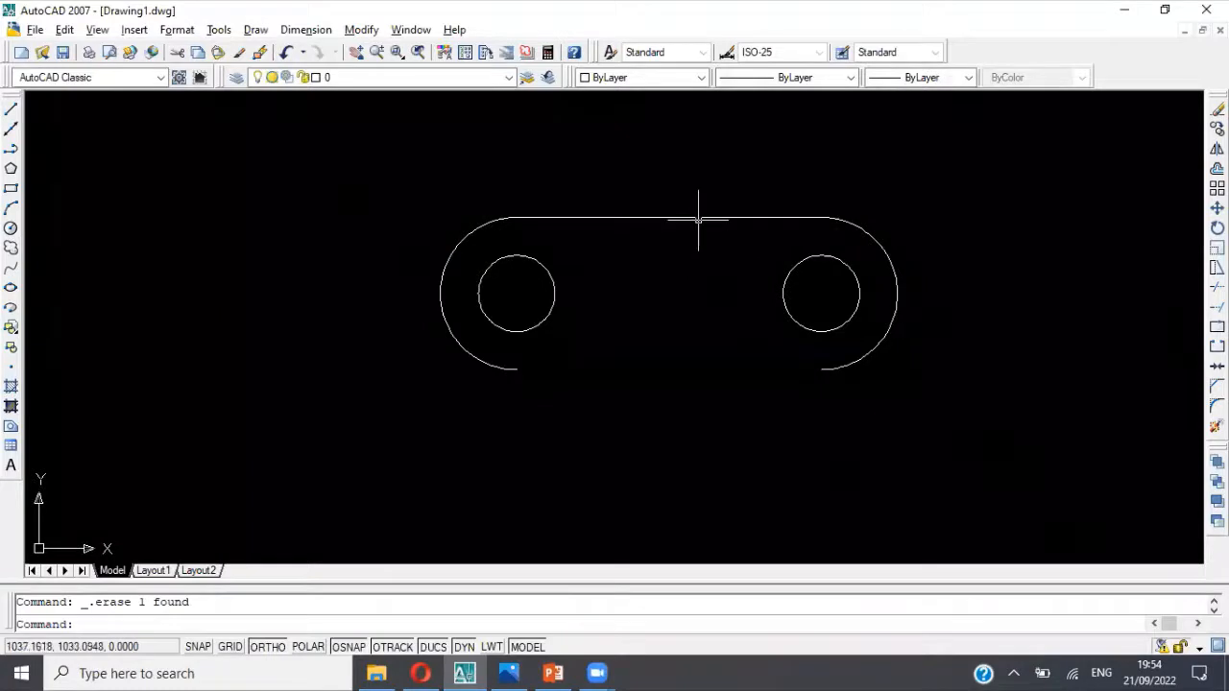
pyautogui.click(699, 217)
pyautogui.press('Delete')
pyautogui.click(780, 191)
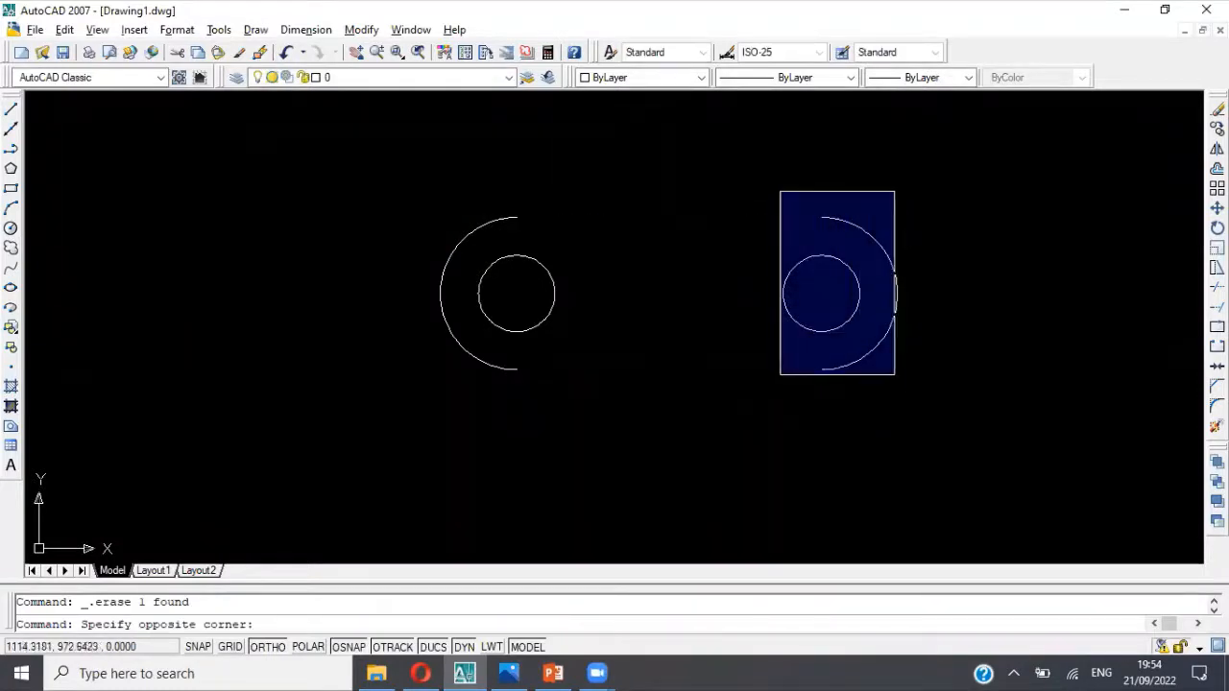
pyautogui.click(909, 389)
pyautogui.press('Delete')
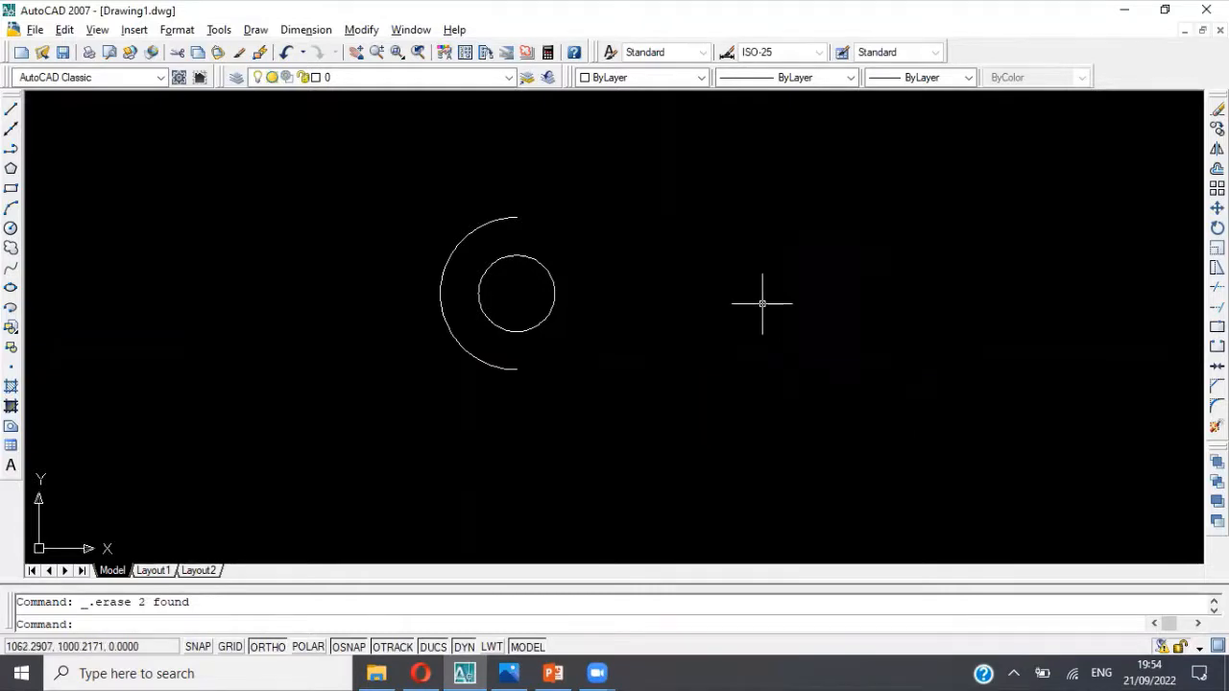
pyautogui.click(292, 53)
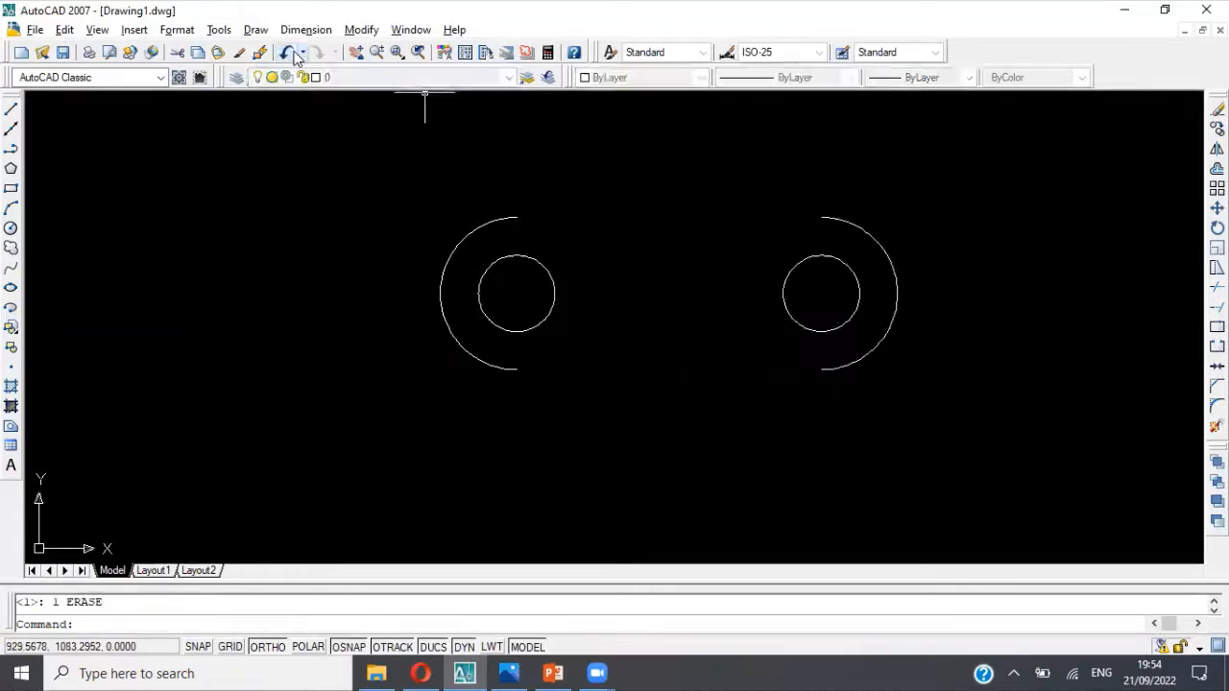
pyautogui.click(293, 54)
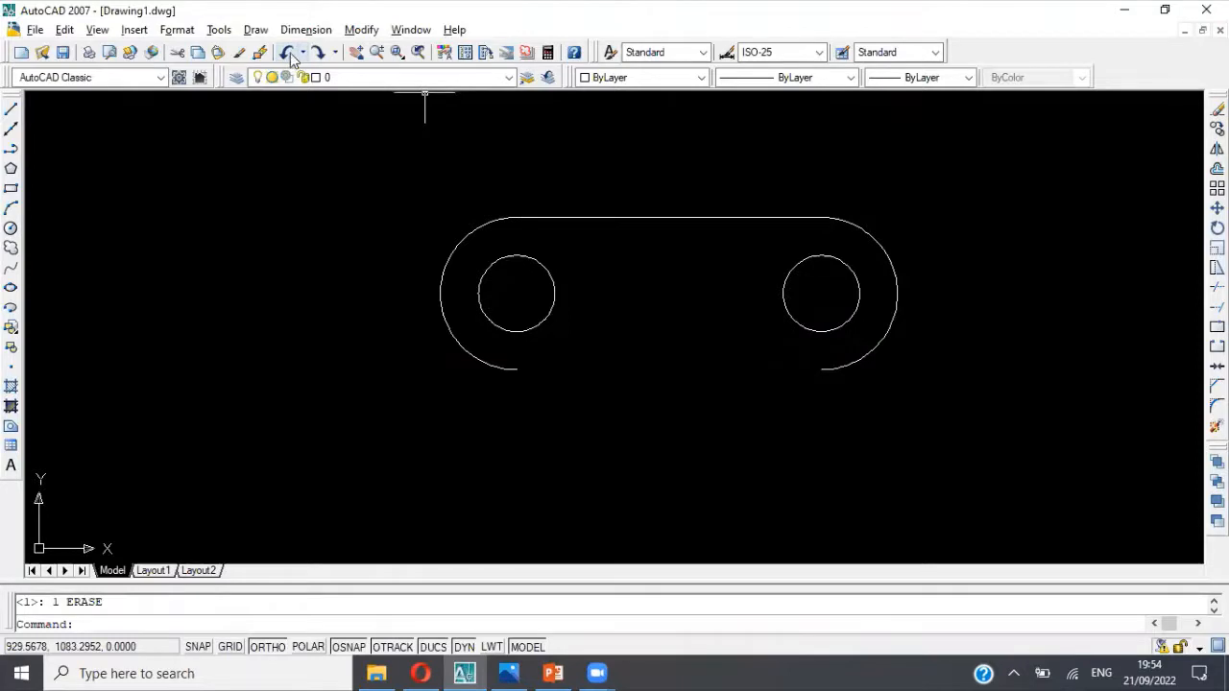
pyautogui.click(294, 54)
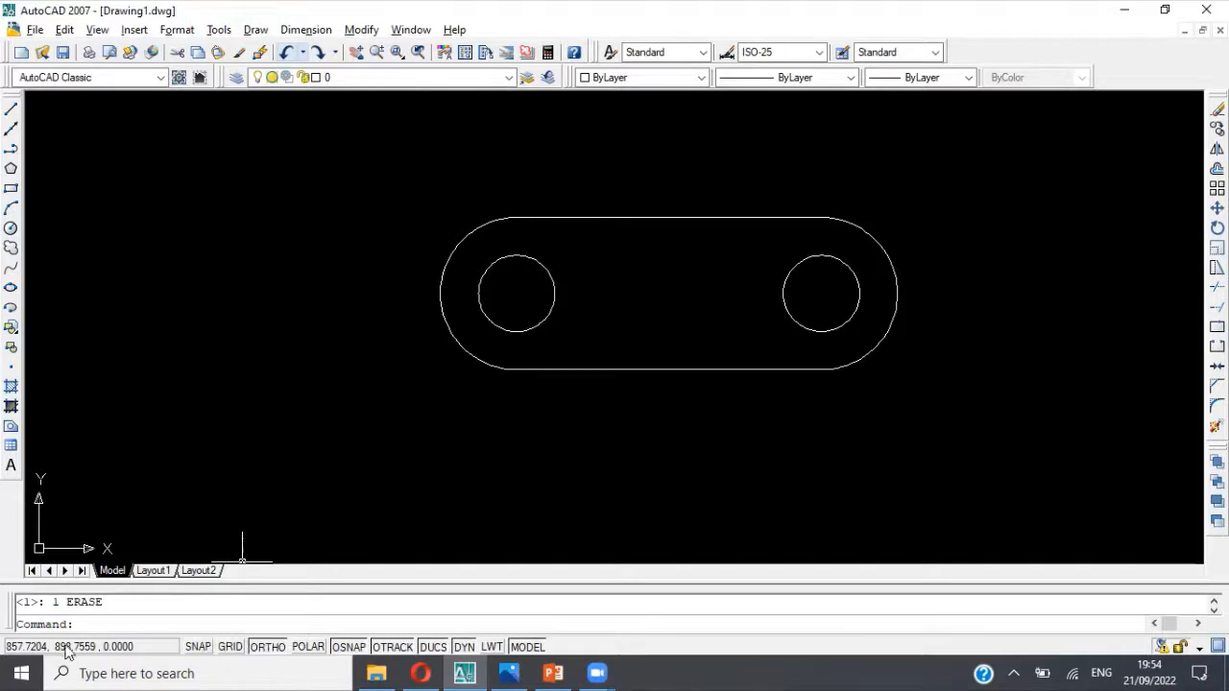
# Step: Review the object snap modes in the drafting settings once more, leaving them as they are
pyautogui.rightClick(228, 653)
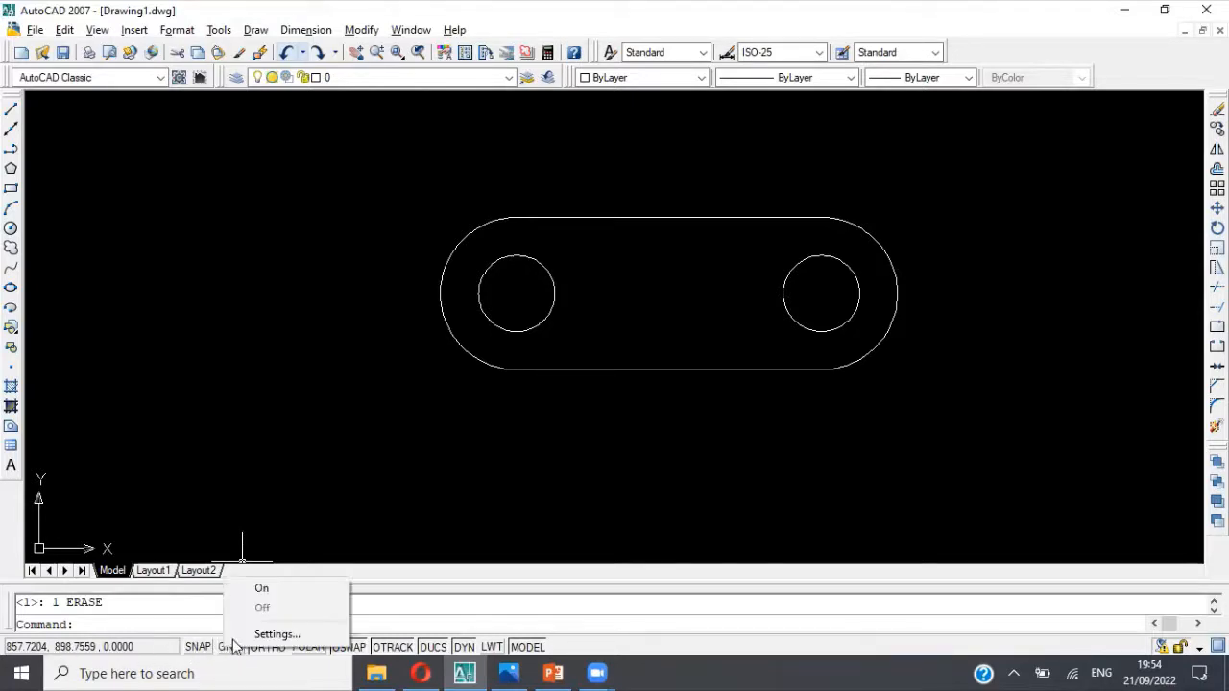
pyautogui.click(242, 635)
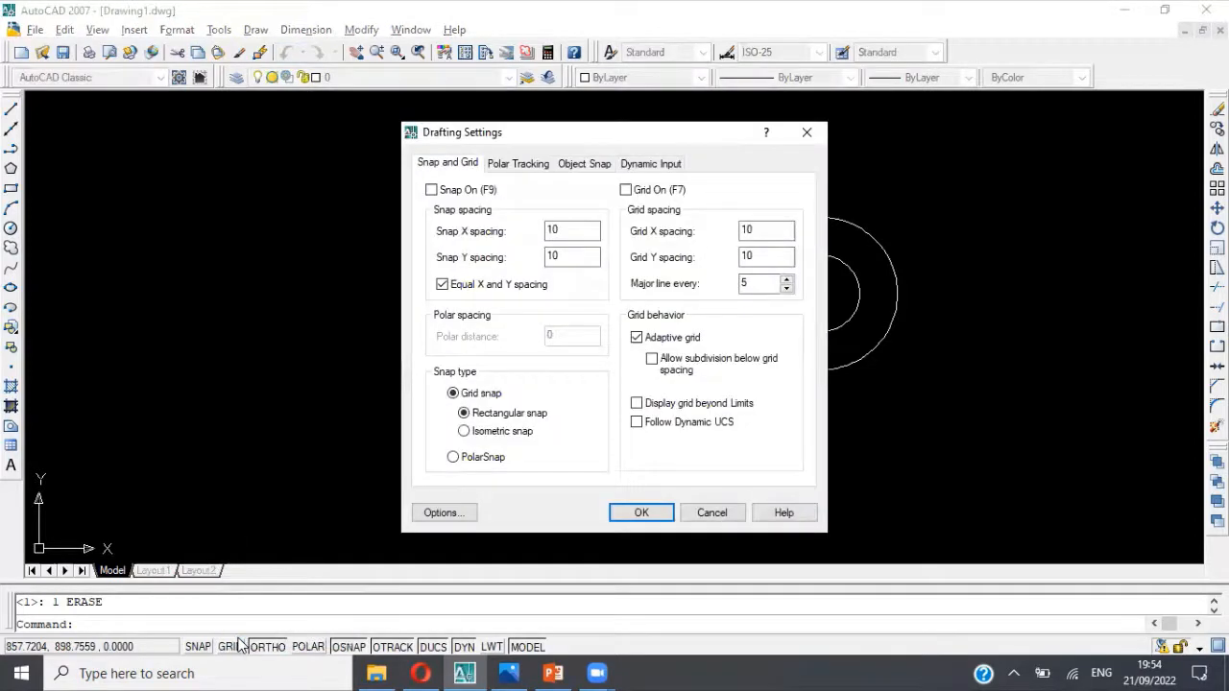
pyautogui.click(585, 165)
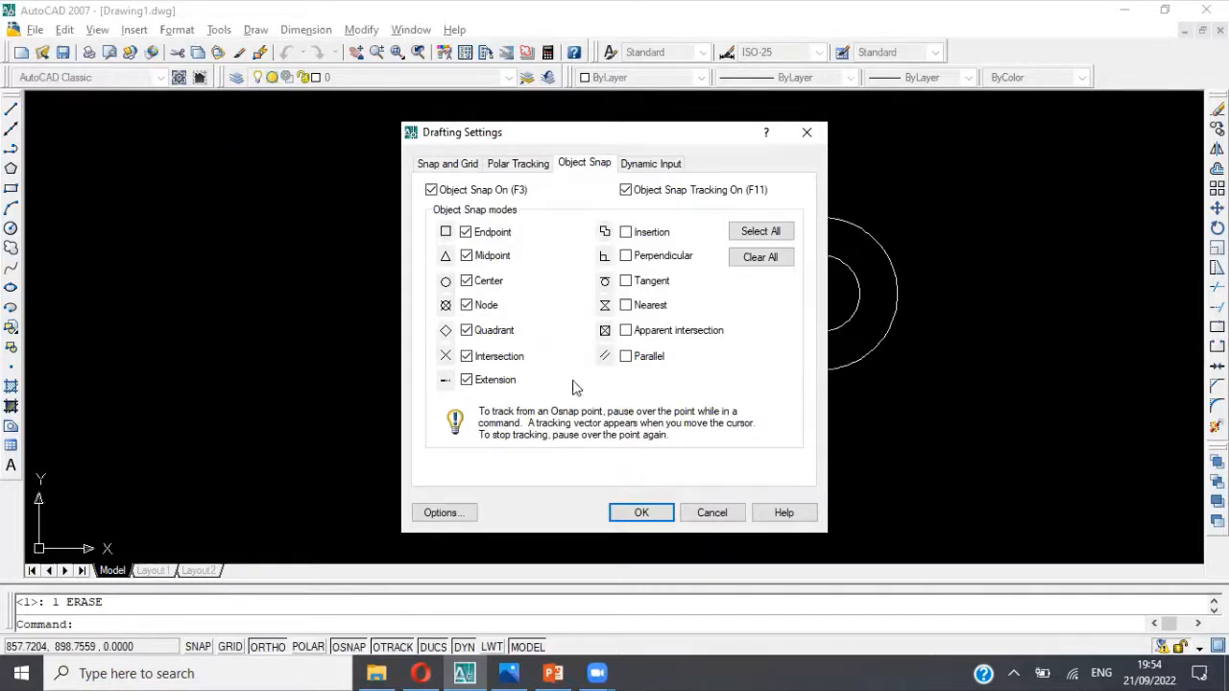
pyautogui.click(707, 512)
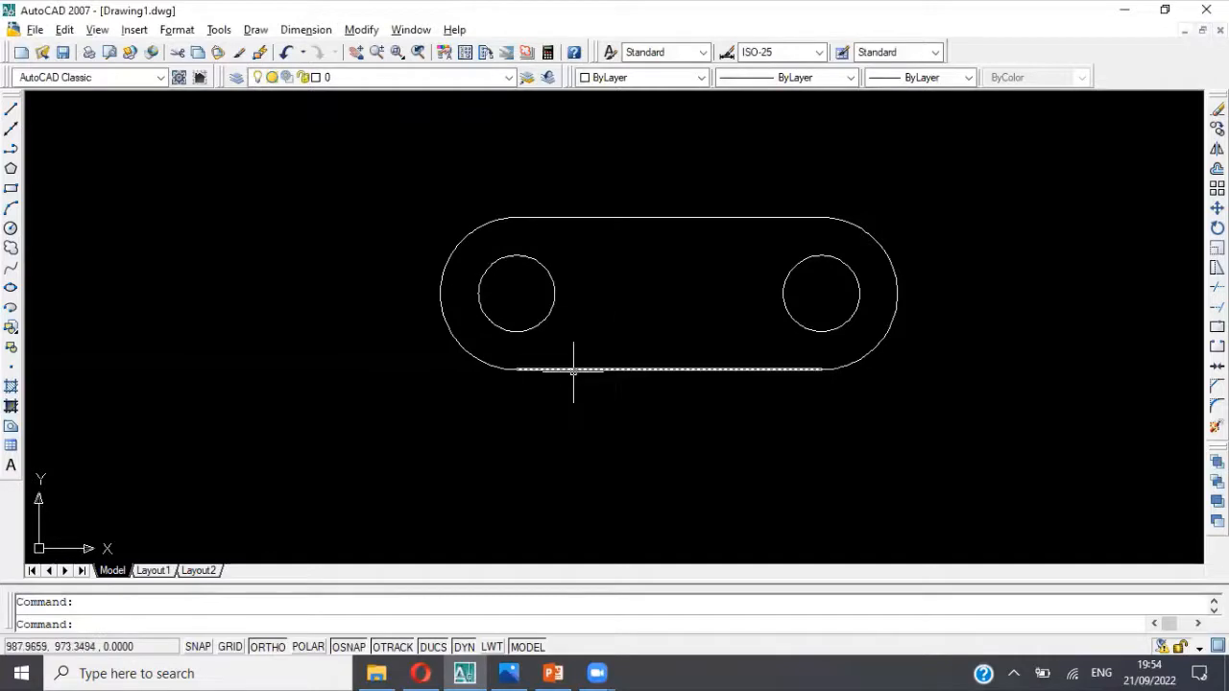
# Step: Erase the base outline's two horizontal edges, both end arcs and the right hole, keeping only the left hole circle
pyautogui.click(574, 369)
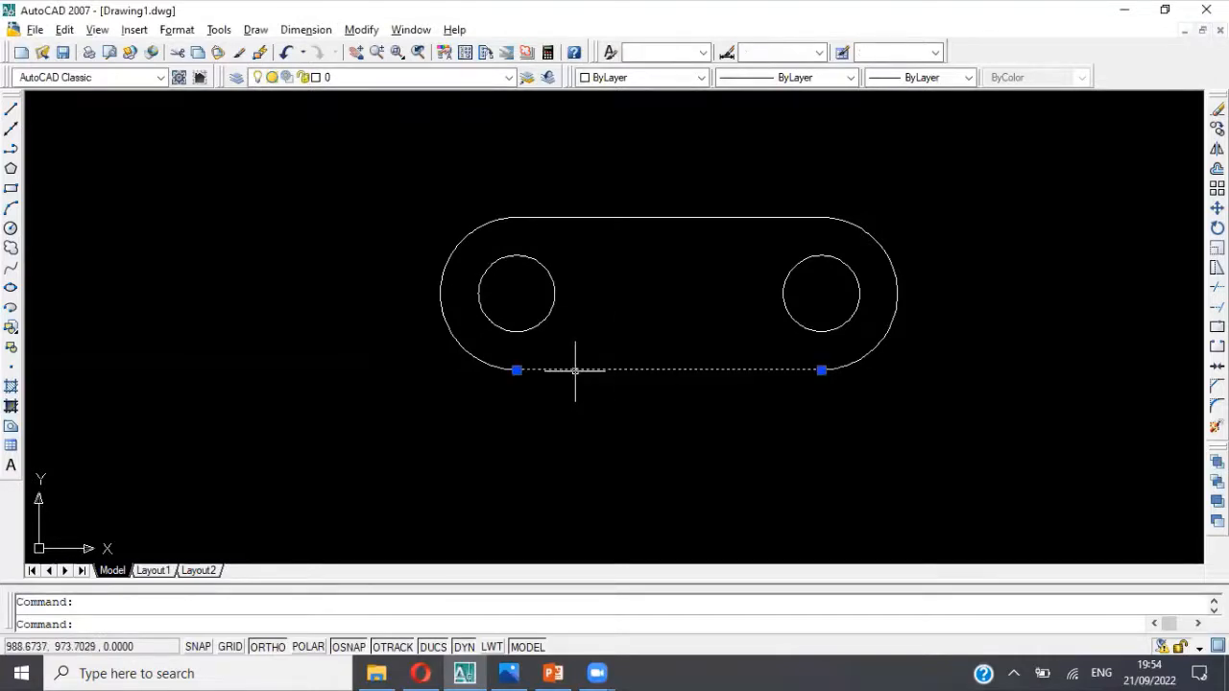
pyautogui.press('Delete')
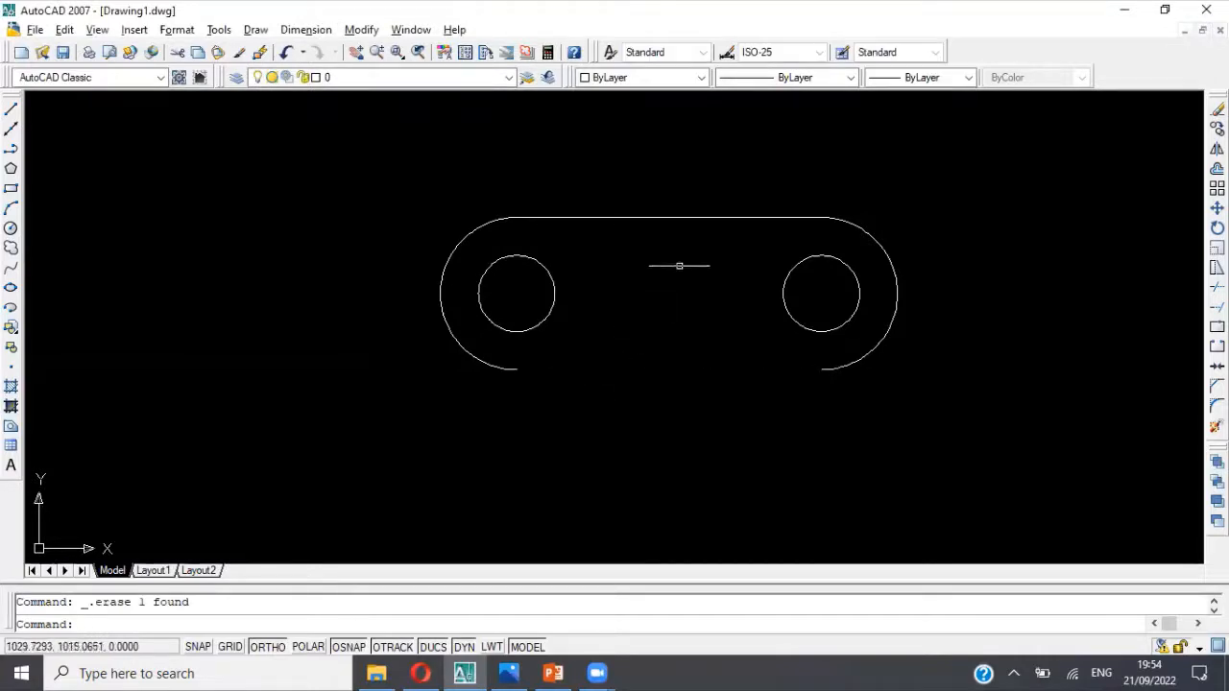
pyautogui.click(689, 216)
pyautogui.press('Delete')
pyautogui.click(760, 192)
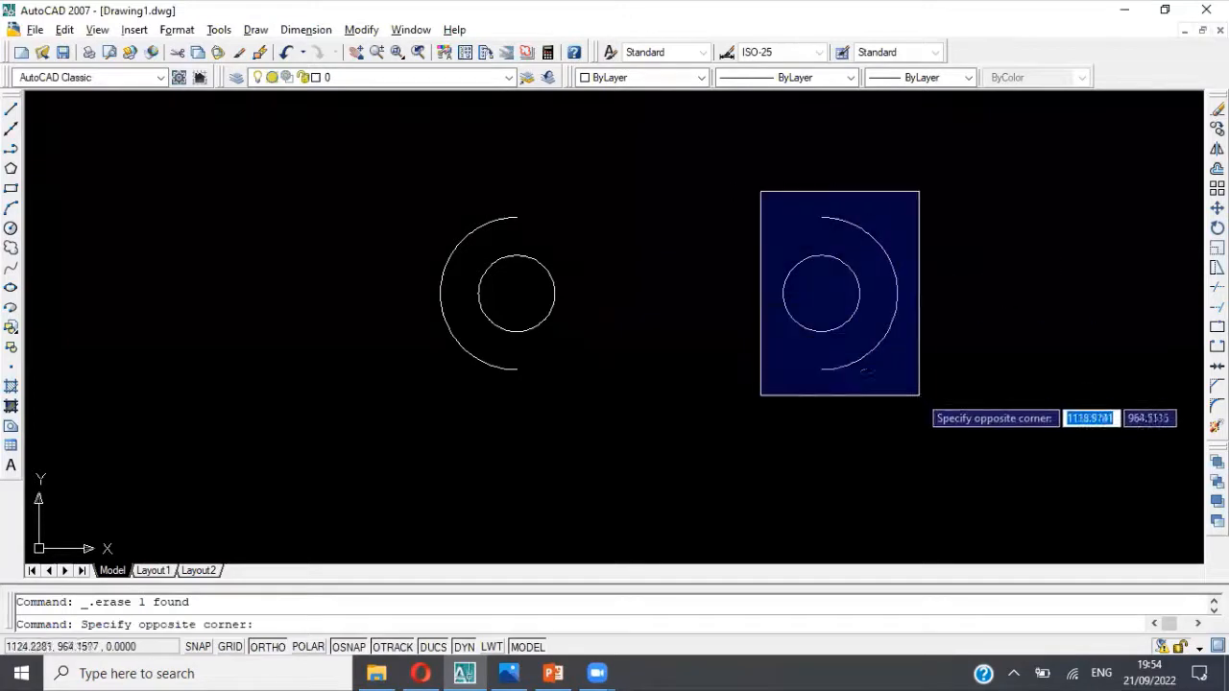
pyautogui.click(919, 395)
pyautogui.press('Delete')
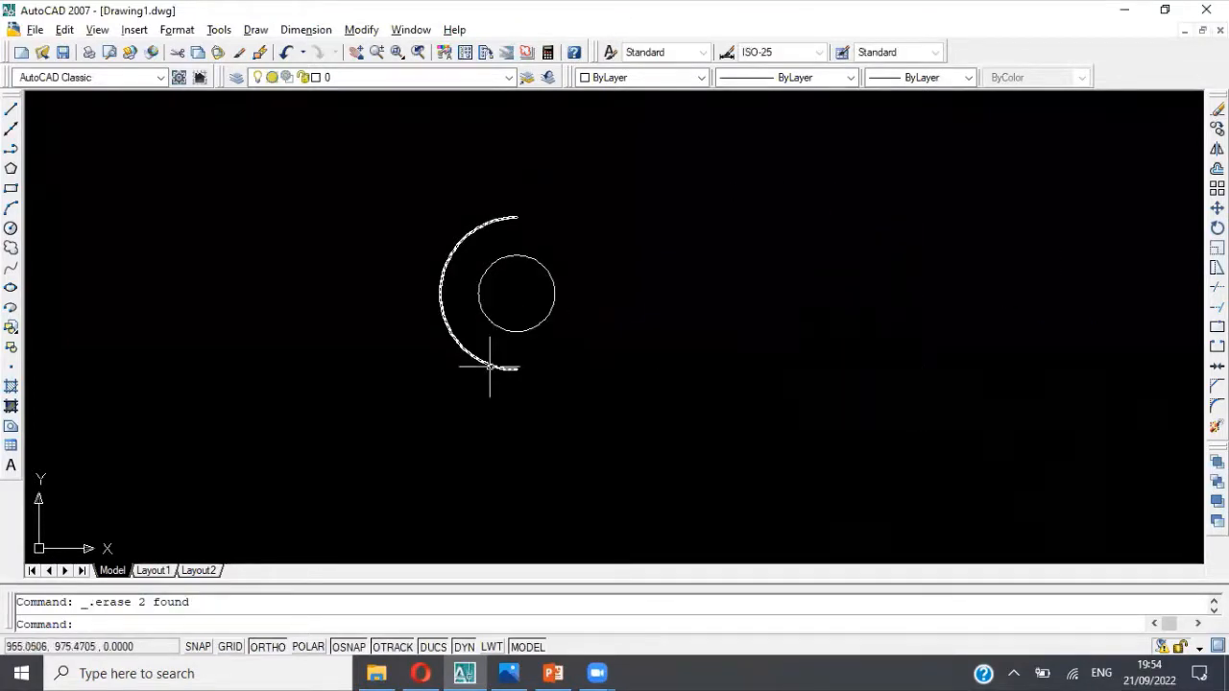
pyautogui.click(489, 367)
pyautogui.press('Delete')
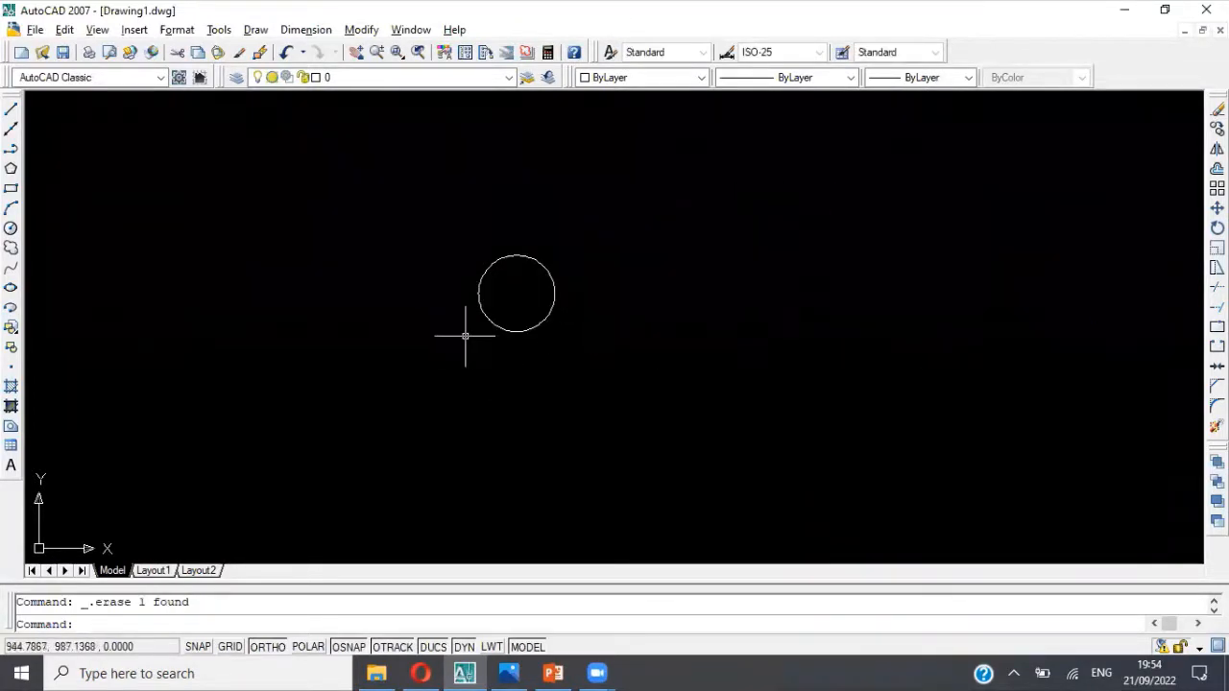
# Step: Offset the remaining hole circle outward by 15
pyautogui.moveTo(409, 346); pyautogui.dragTo(329, 356, button='middle')
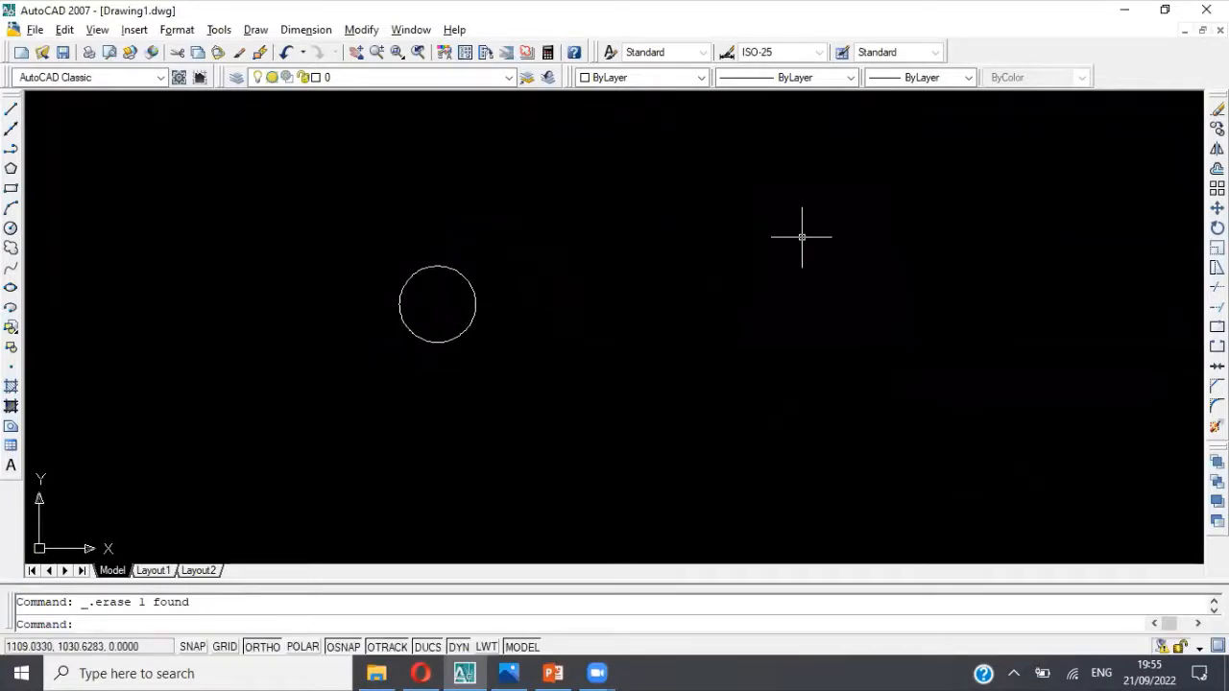
pyautogui.write('offset')
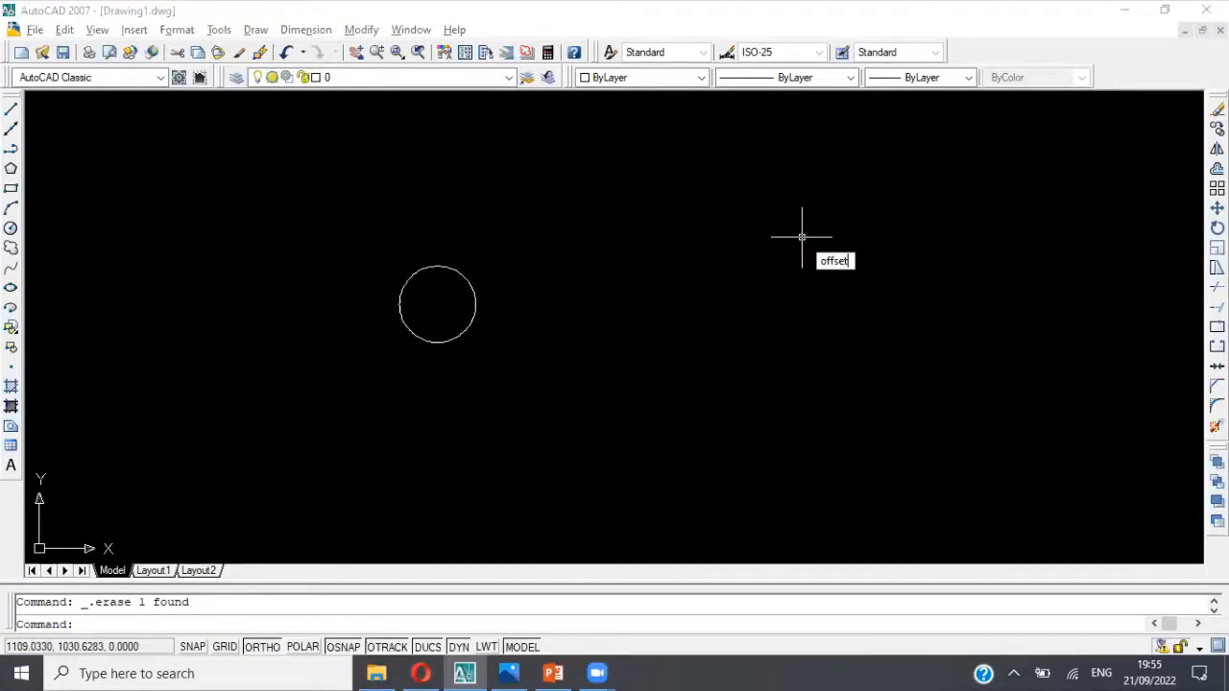
pyautogui.press('Return')
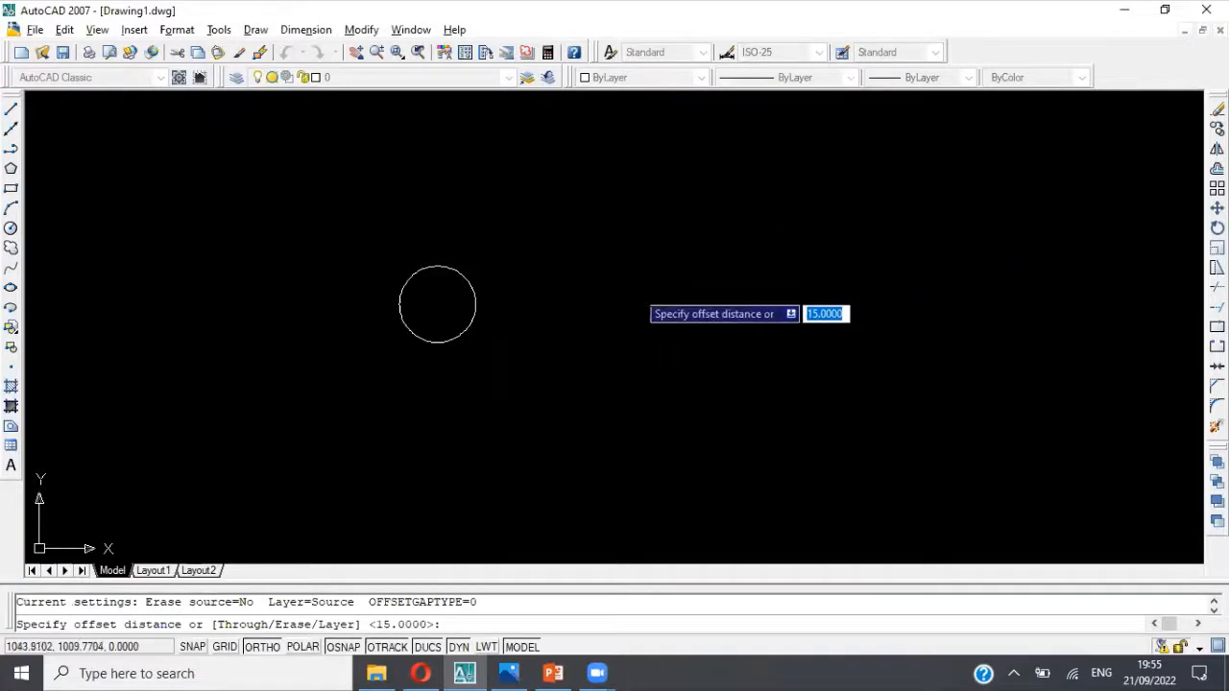
pyautogui.press('Return')
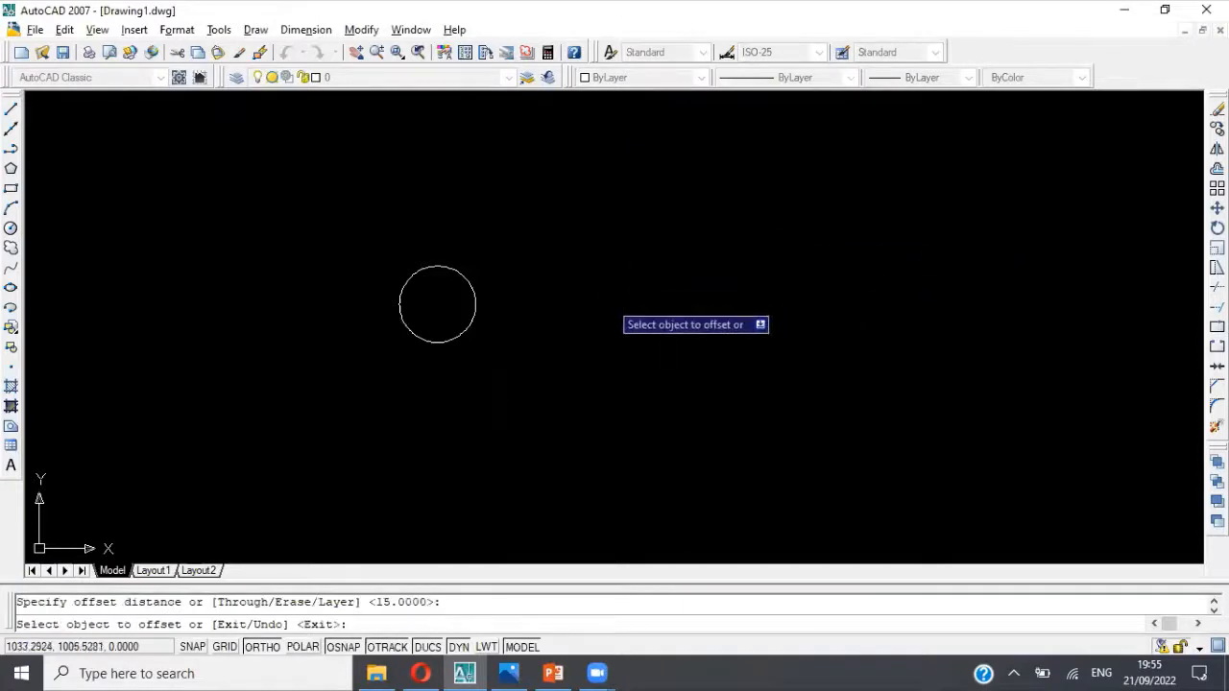
pyautogui.click(475, 314)
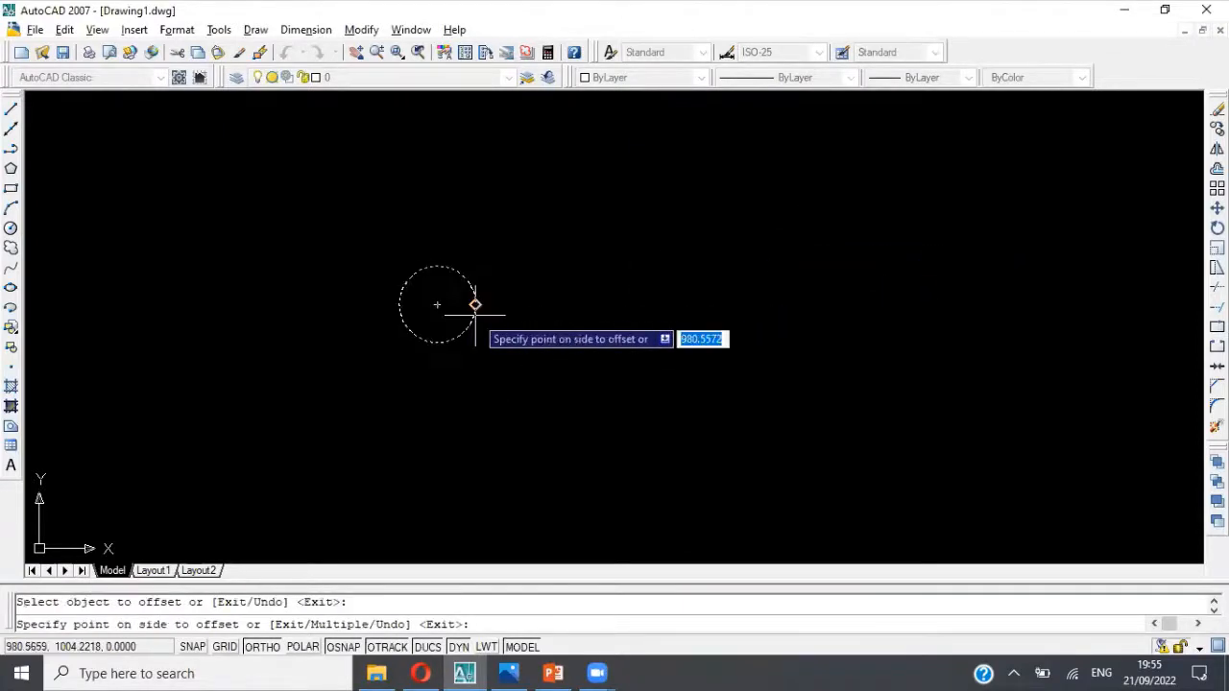
pyautogui.click(570, 331)
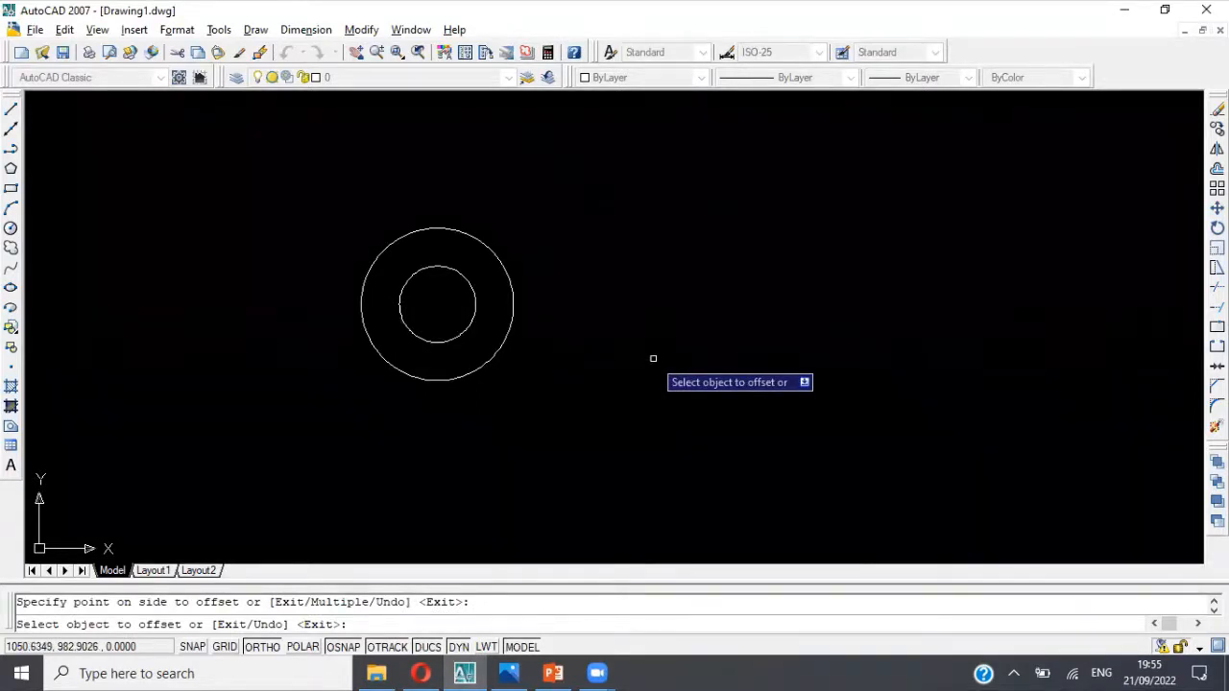
pyautogui.press('Escape')
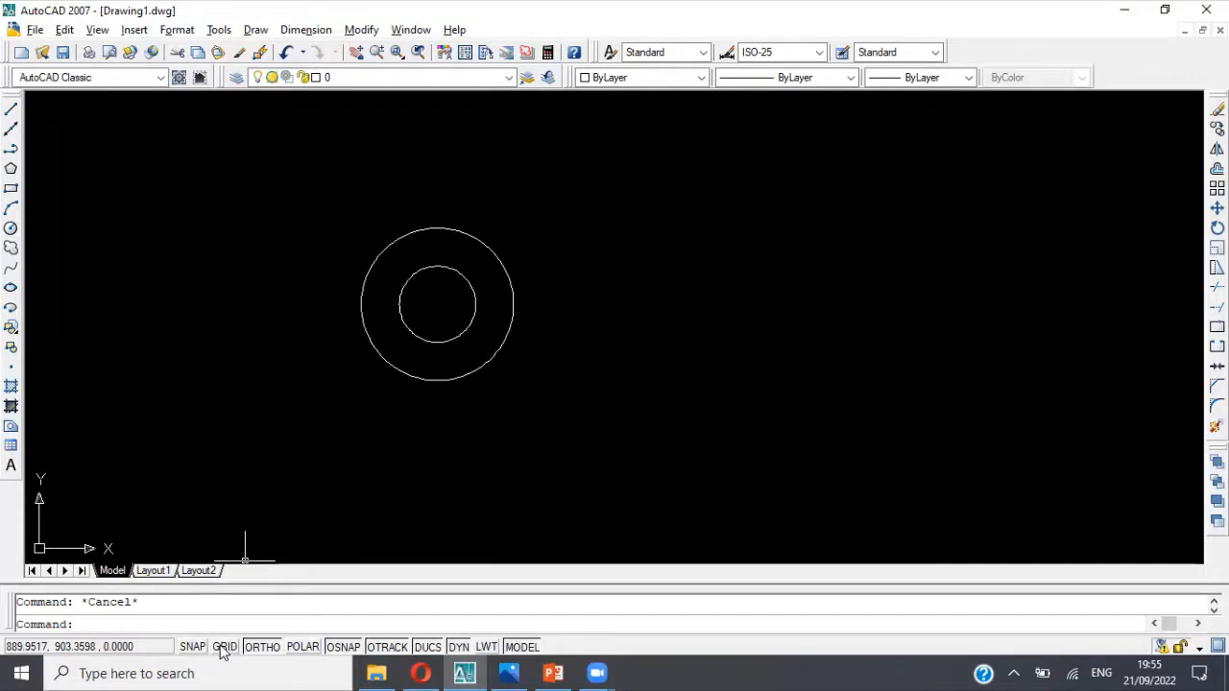
# Step: Review the snap and grid settings and the object snap modes in the drafting settings, leaving them as they are
pyautogui.rightClick(222, 649)
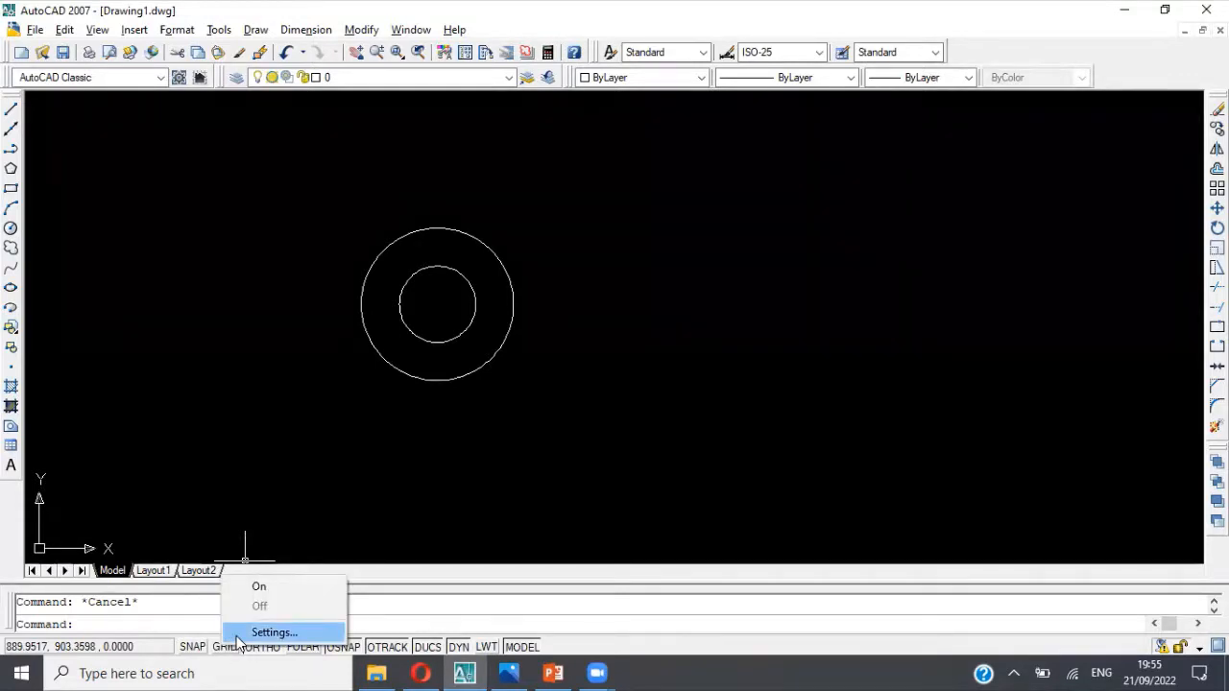
pyautogui.click(260, 632)
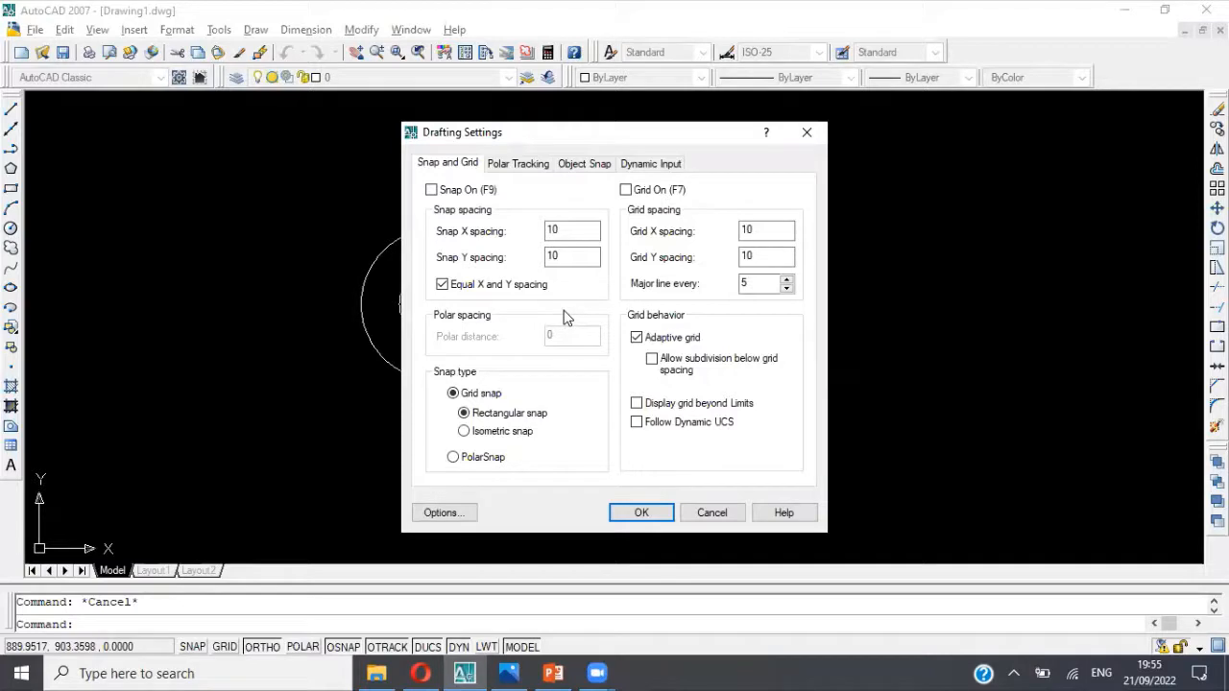
pyautogui.click(579, 169)
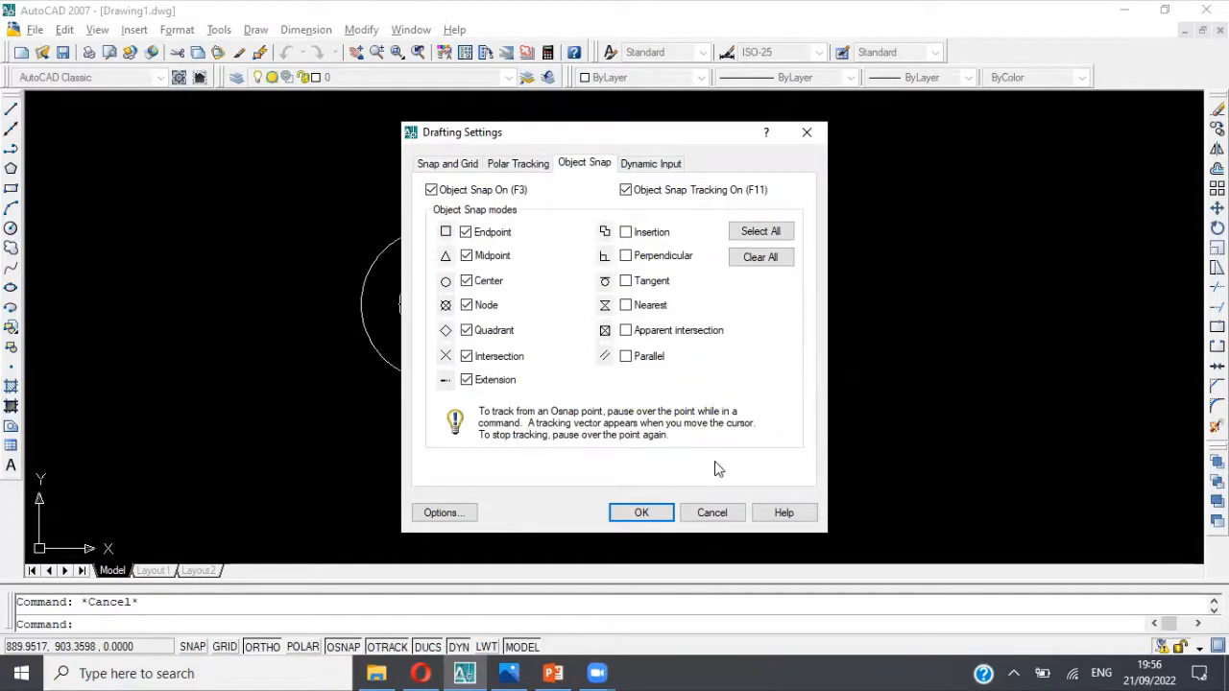
pyautogui.click(712, 512)
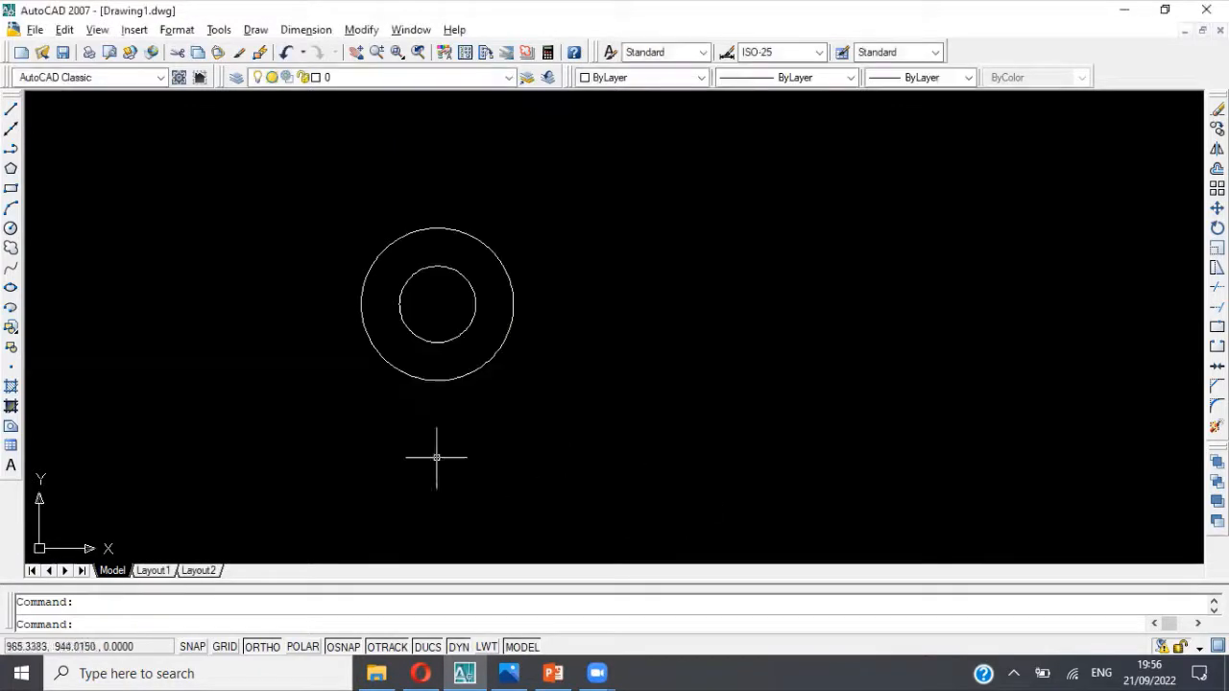
# Step: Draw a polyline from the outer circle's bottom quadrant 120 to the right, 60 up and back to its top quadrant
pyautogui.click(9, 153)
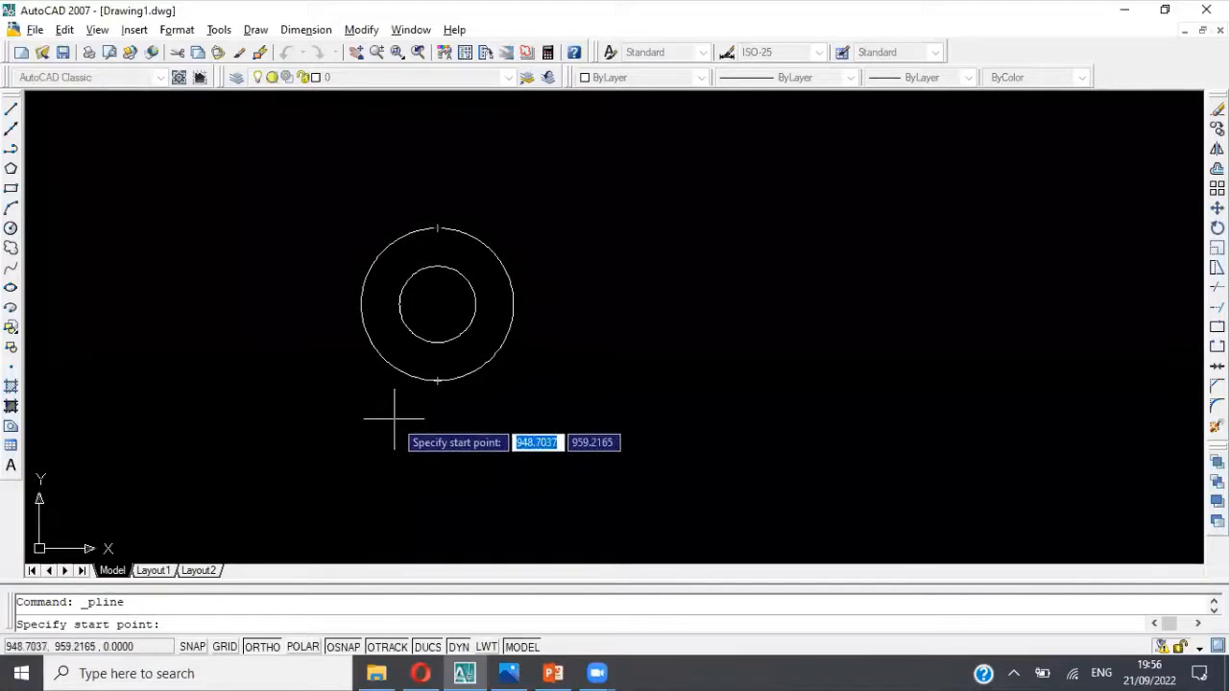
pyautogui.press('Escape')
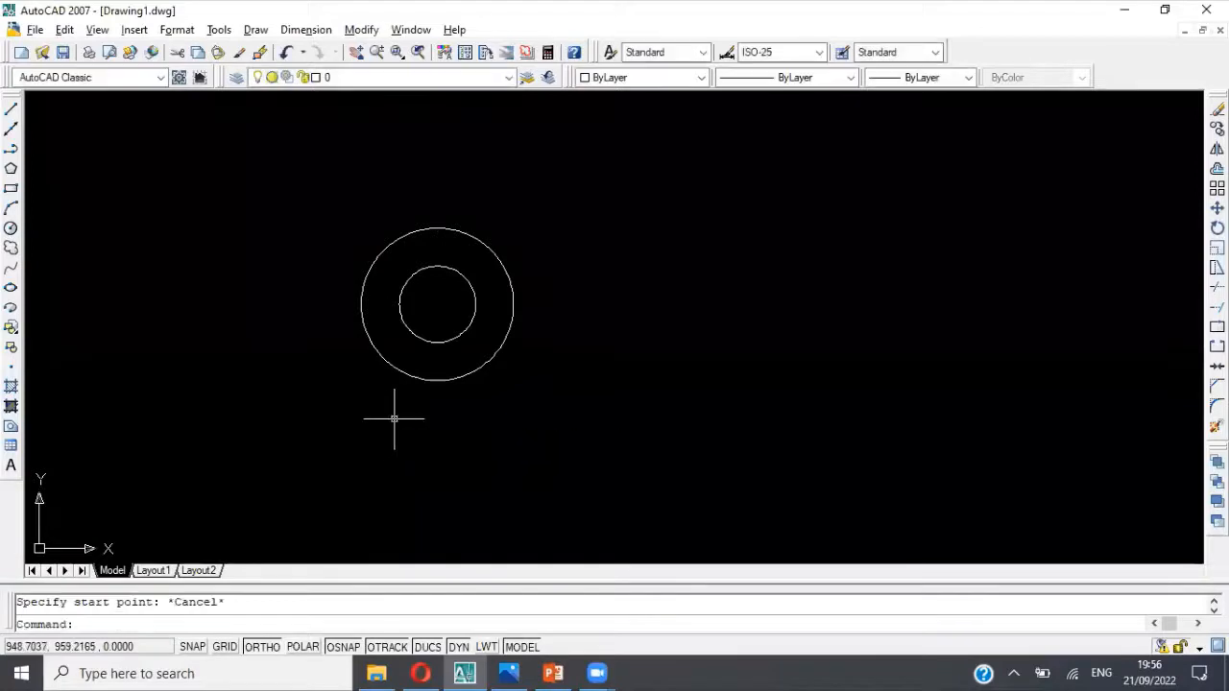
pyautogui.click(12, 150)
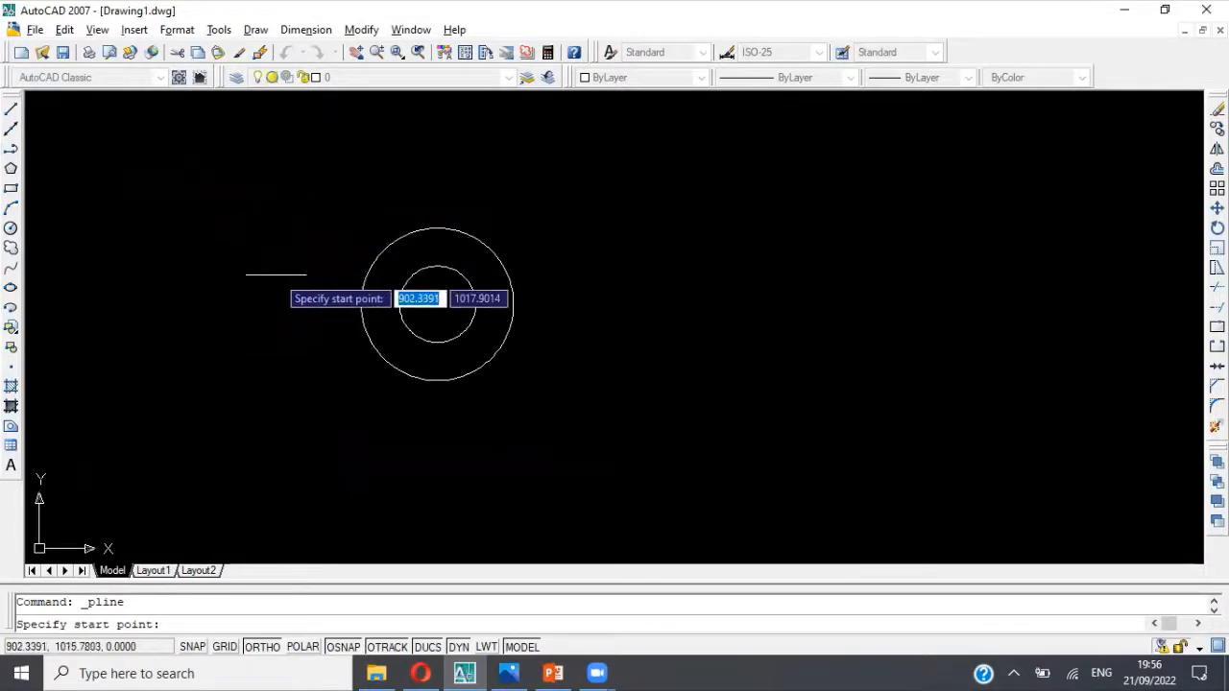
pyautogui.click(437, 381)
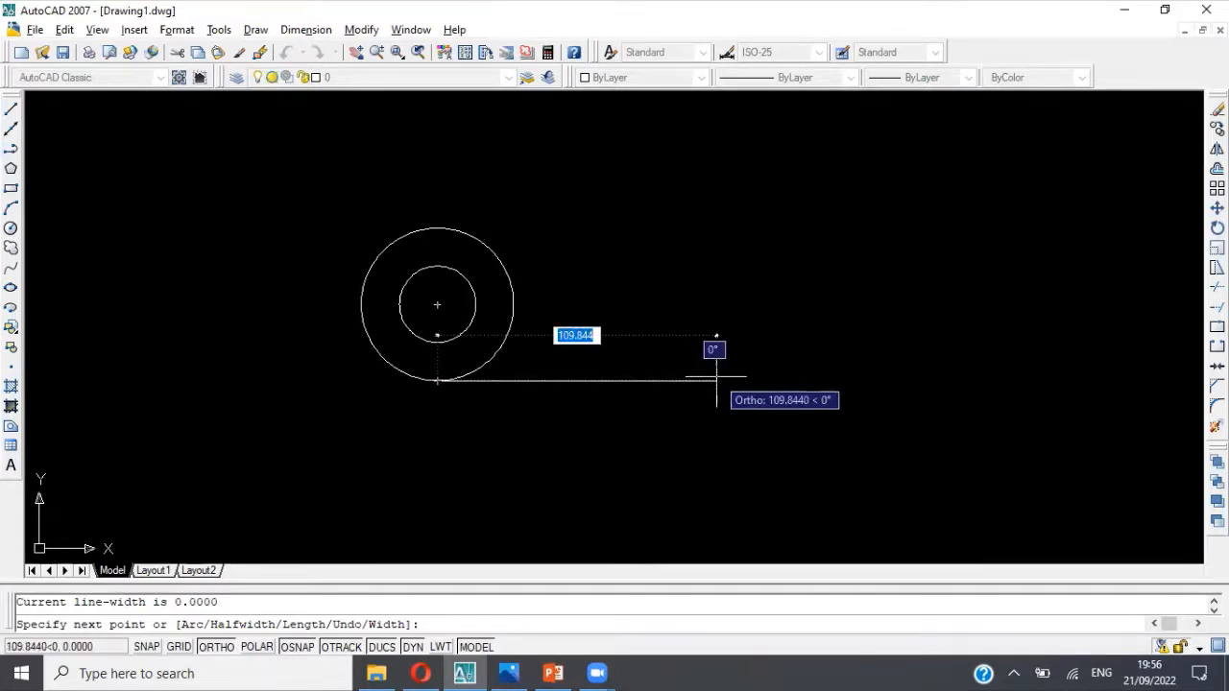
pyautogui.write('120')
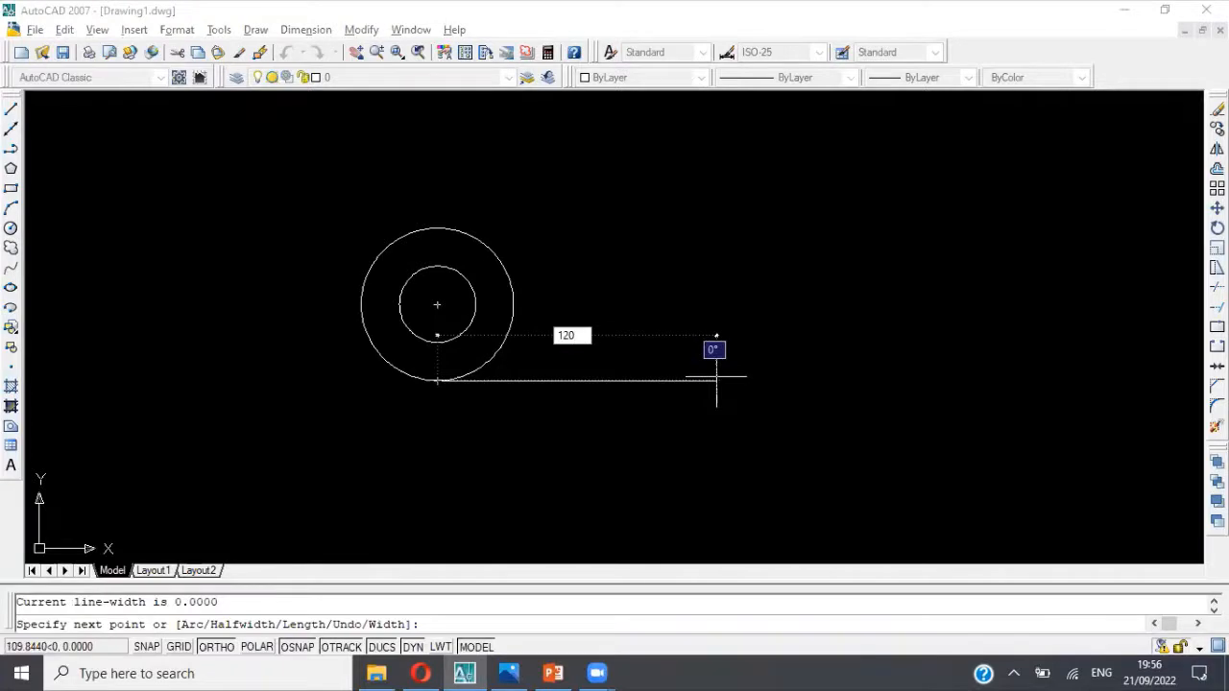
pyautogui.press('Return')
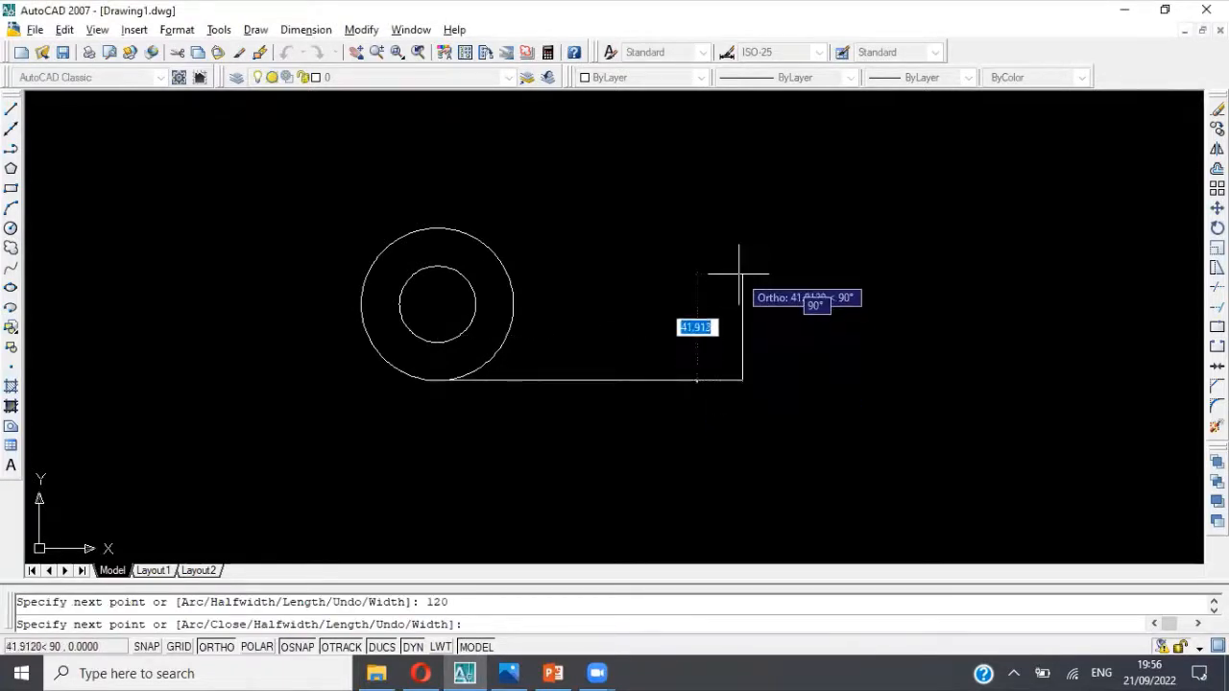
pyautogui.write('60')
pyautogui.press('Return')
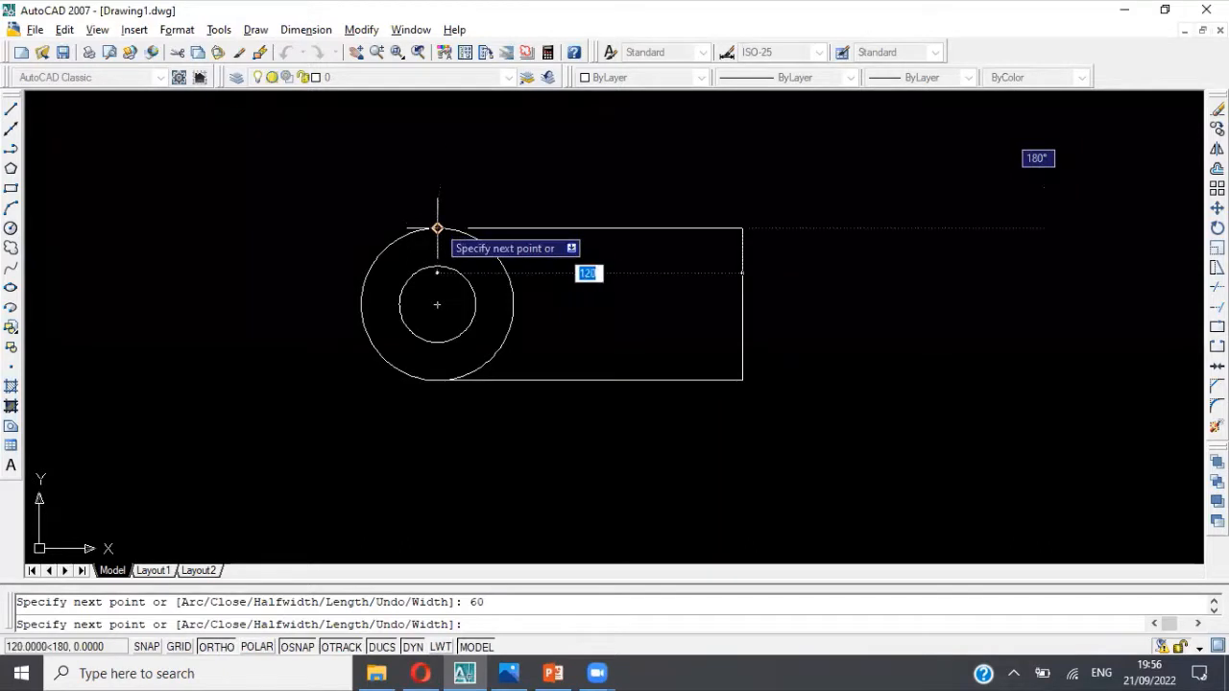
pyautogui.click(437, 227)
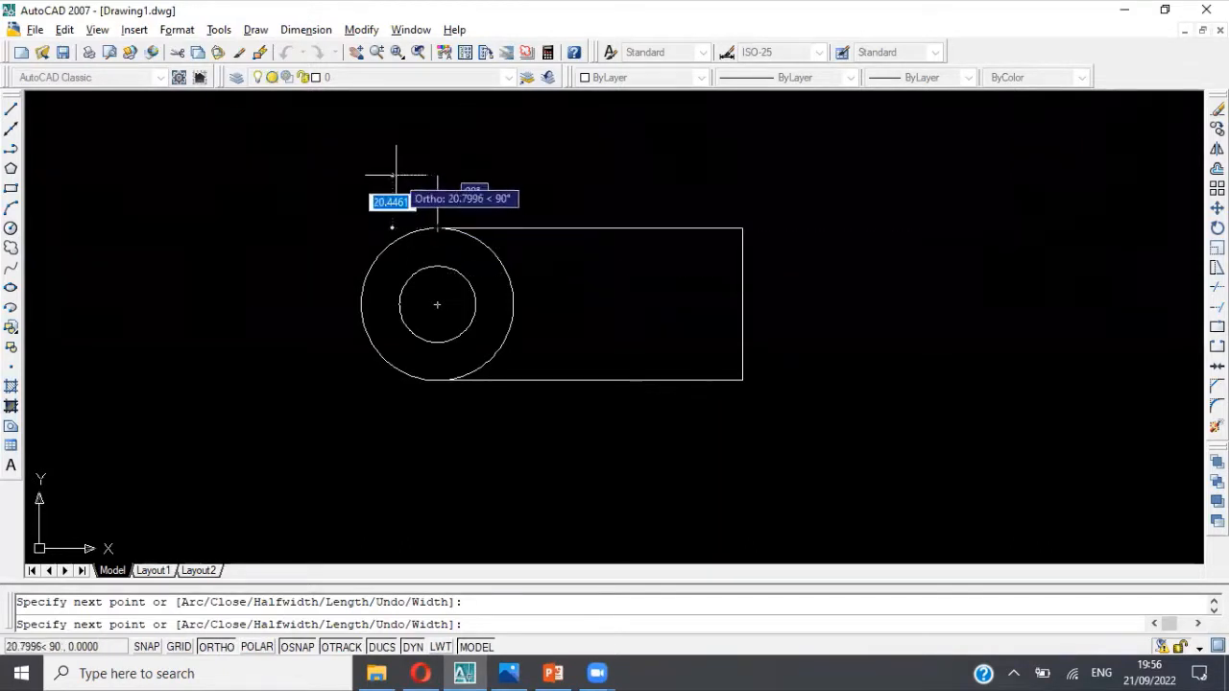
pyautogui.press('Escape')
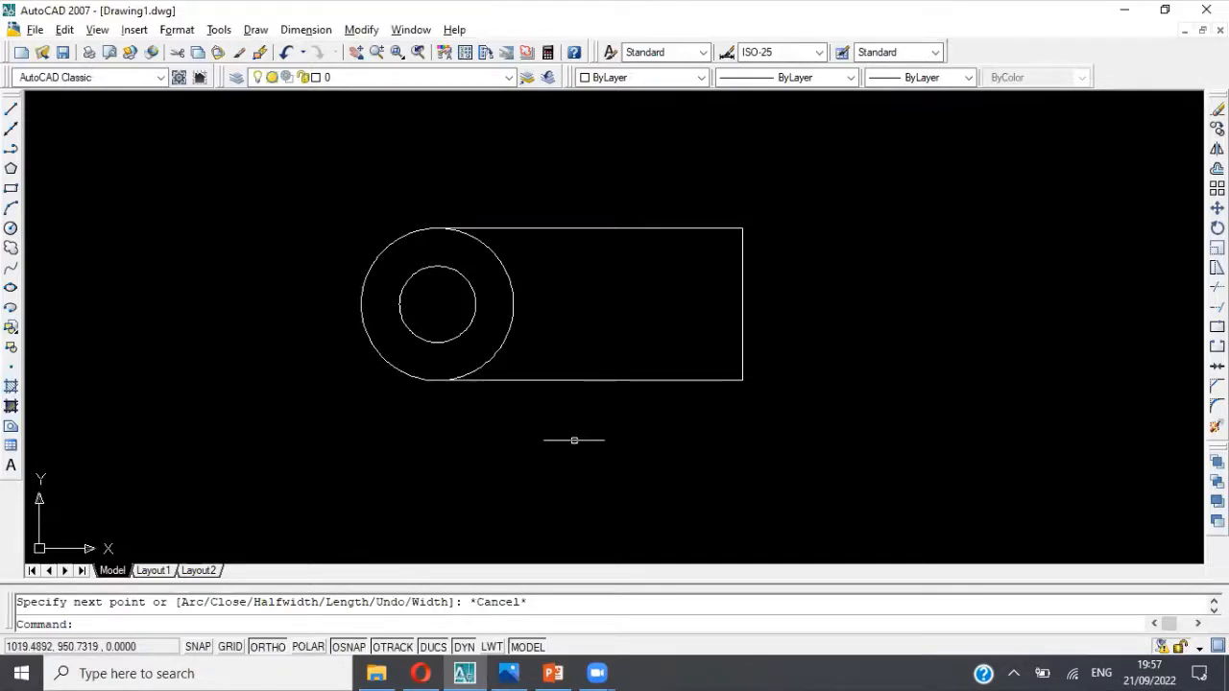
# Step: Trim away the outer circle's right half inside the outline, using both circles and the polyline as cutting edges
pyautogui.write('tri')
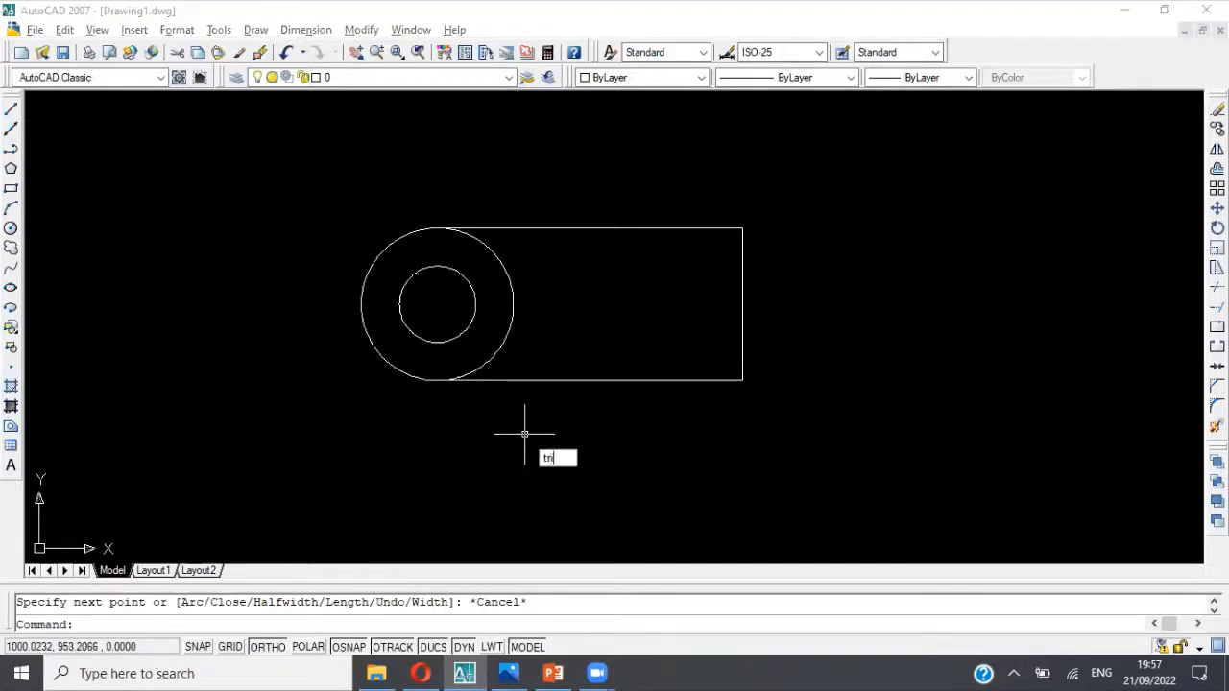
pyautogui.write('m')
pyautogui.press('Return')
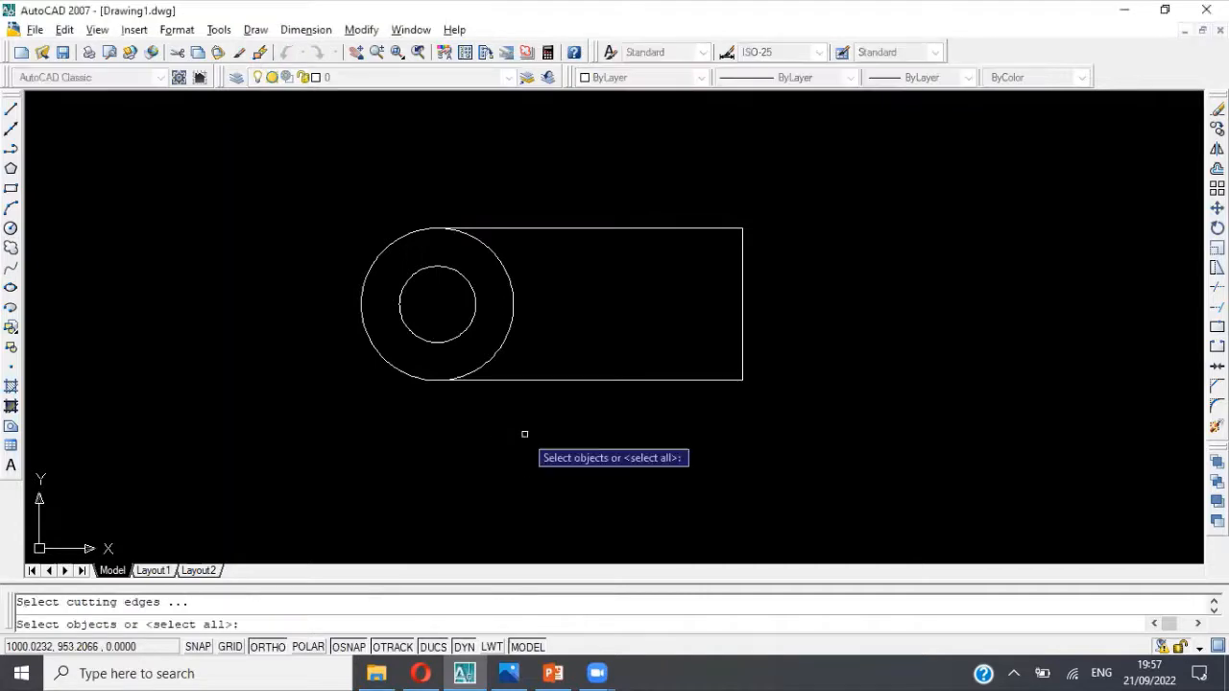
pyautogui.click(313, 164)
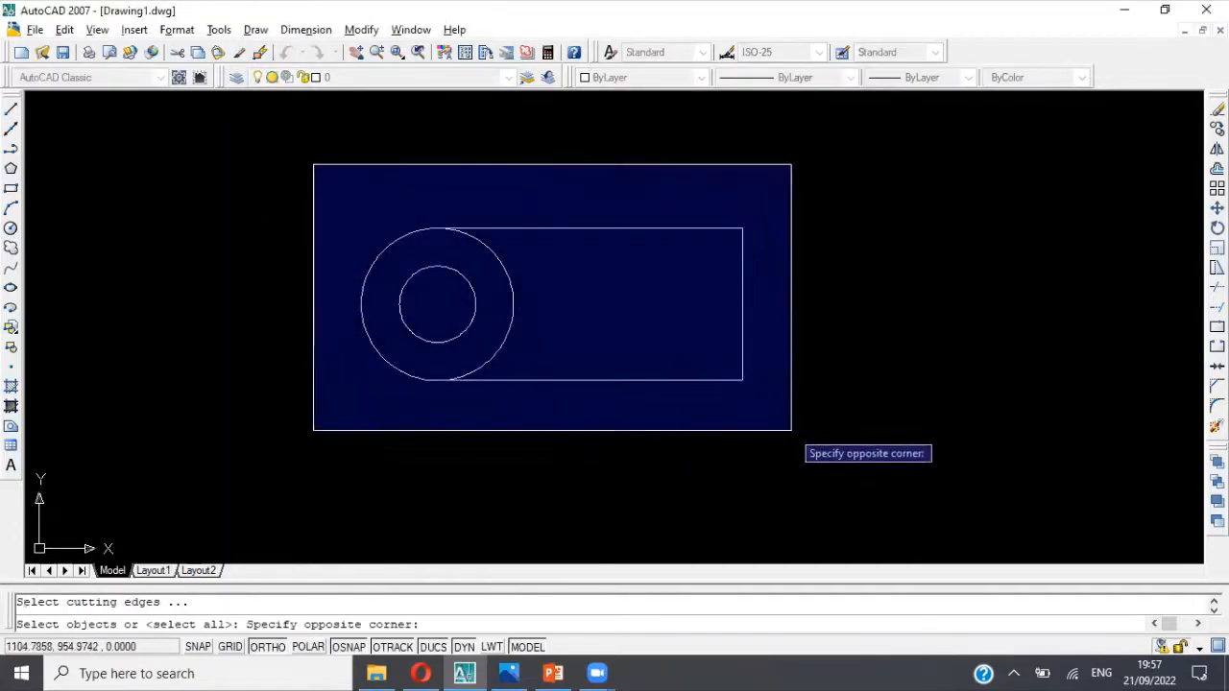
pyautogui.click(791, 430)
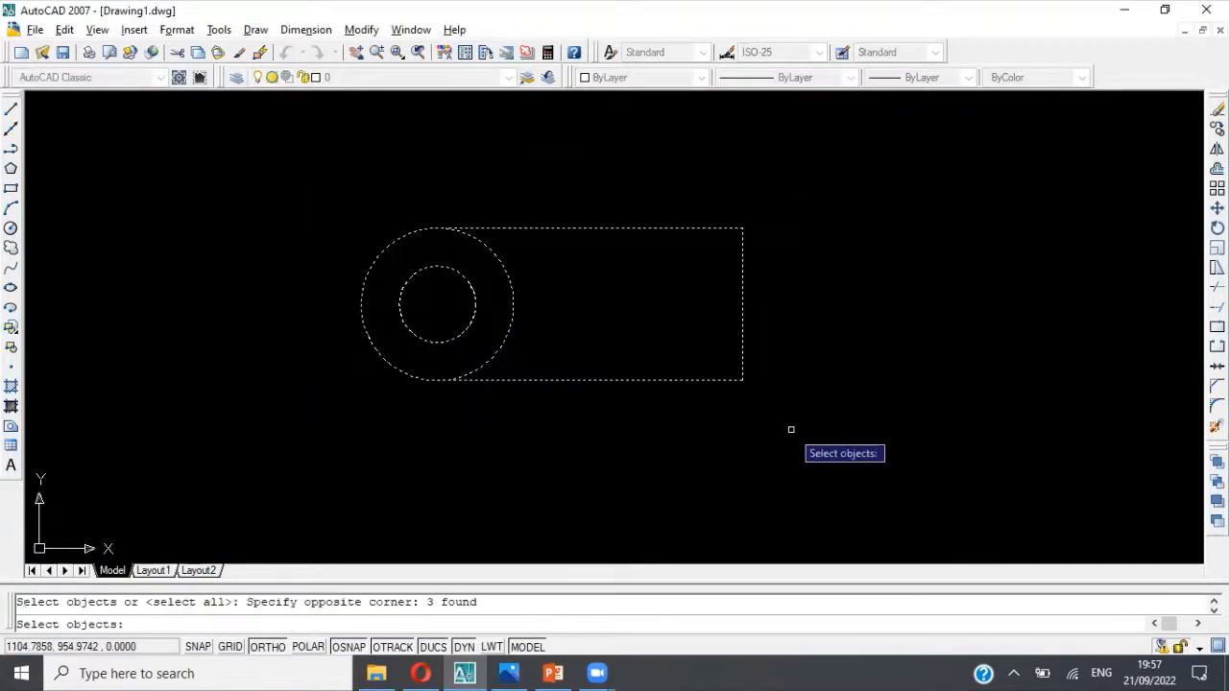
pyautogui.press('Return')
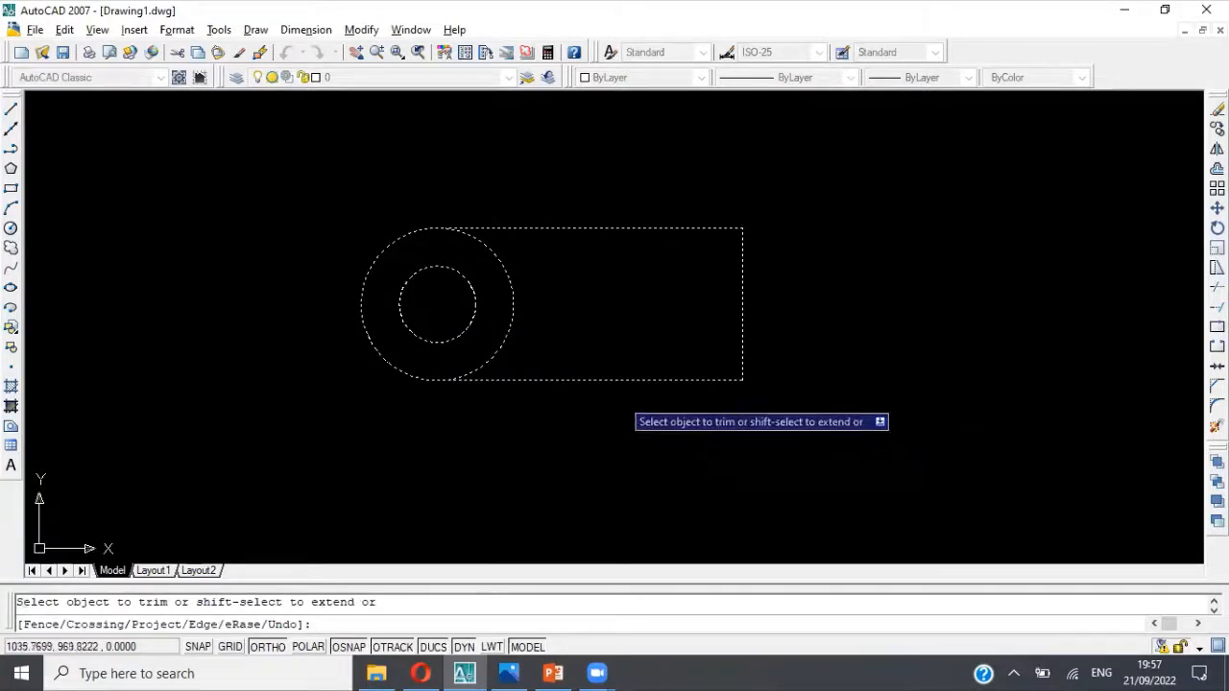
pyautogui.click(515, 305)
pyautogui.press('Escape')
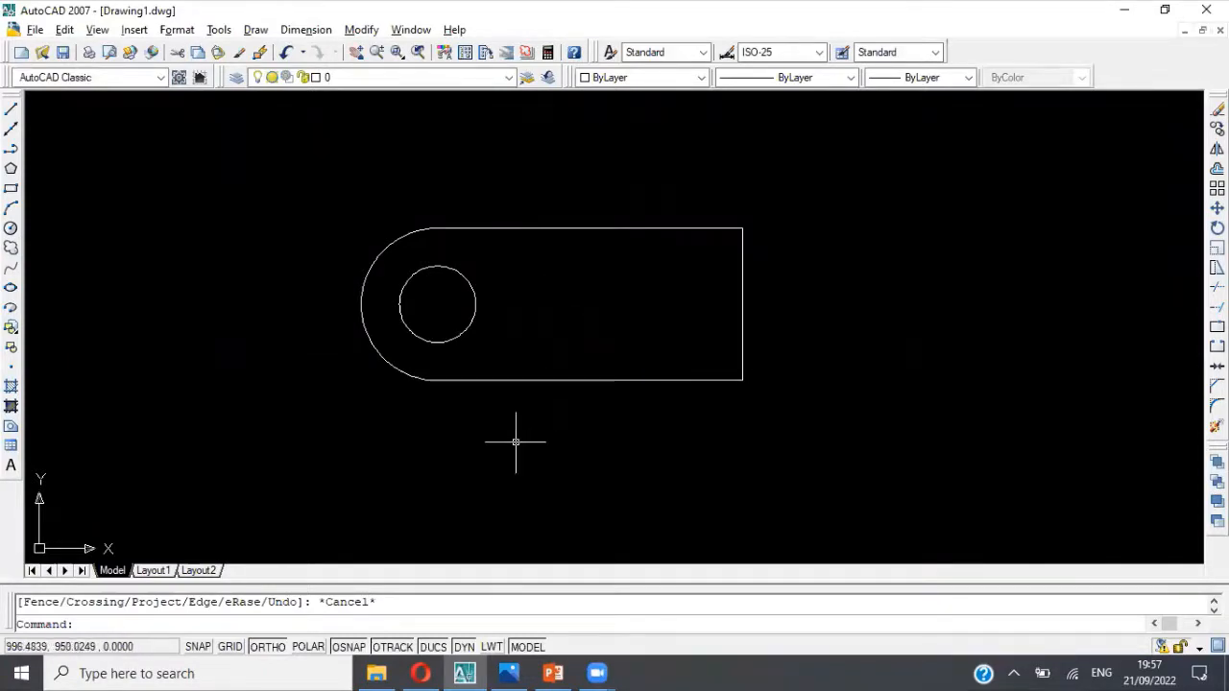
# Step: Mirror the left hole and the left end arc about a vertical line through the bottom edge's midpoint, keeping the source objects
pyautogui.write('mir')
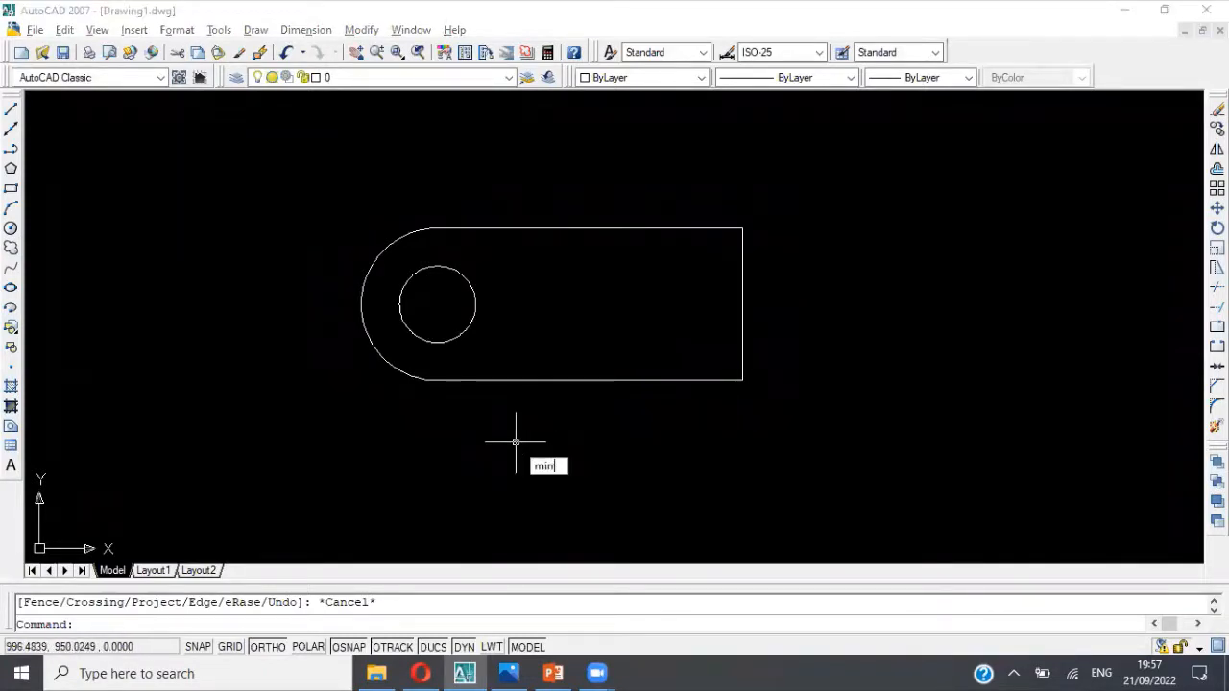
pyautogui.write('ror')
pyautogui.press('Return')
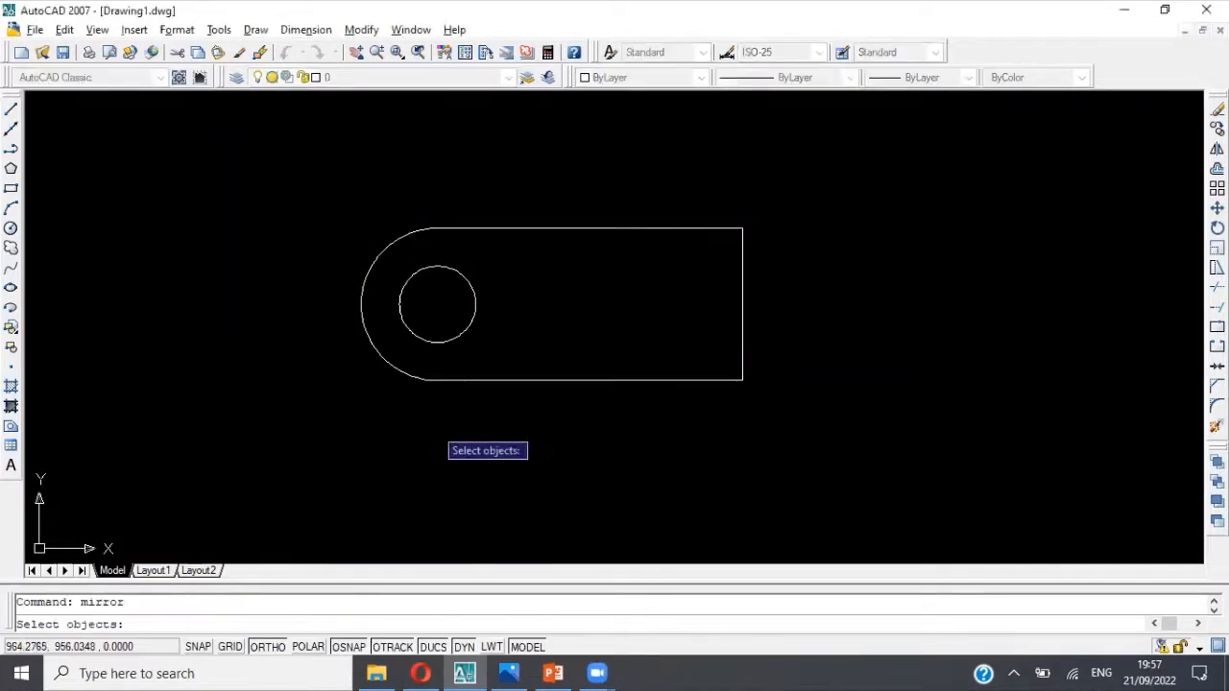
pyautogui.click(401, 318)
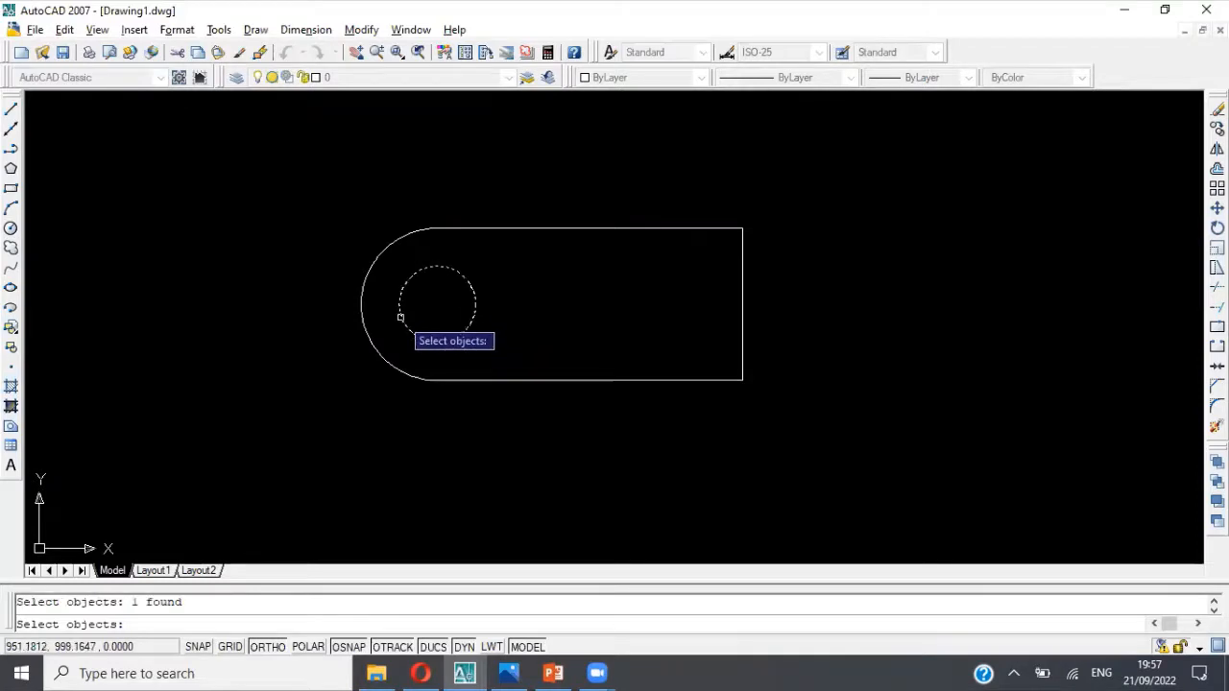
pyautogui.click(362, 306)
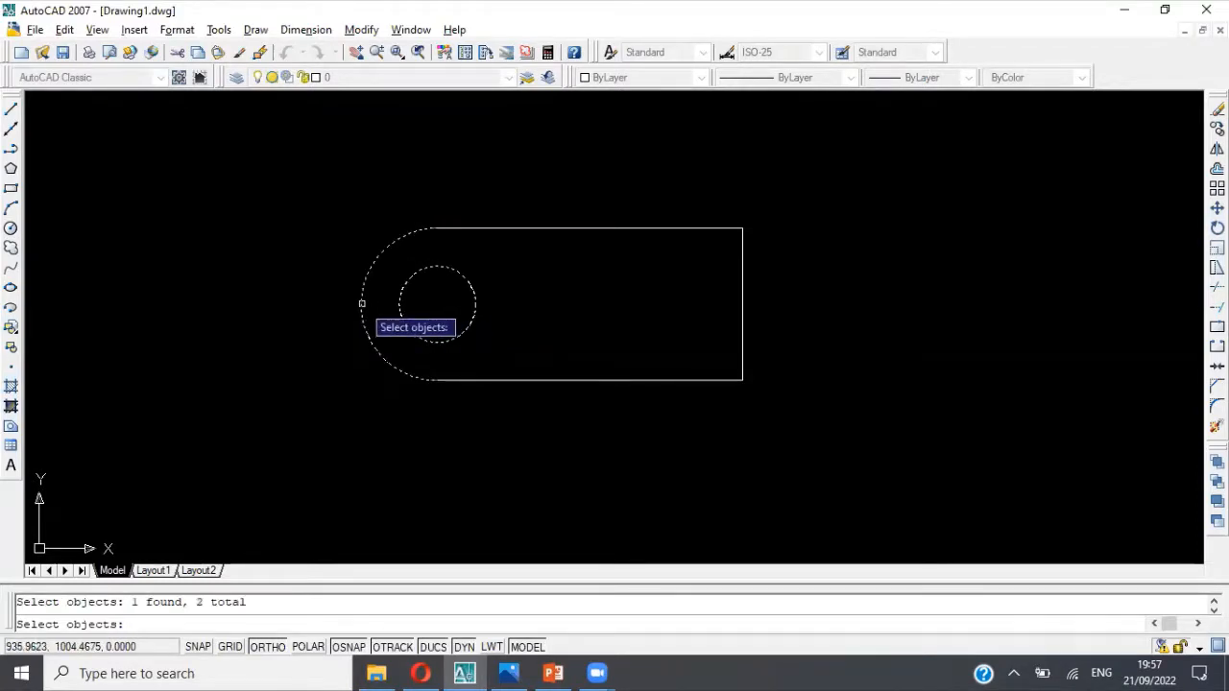
pyautogui.press('Return')
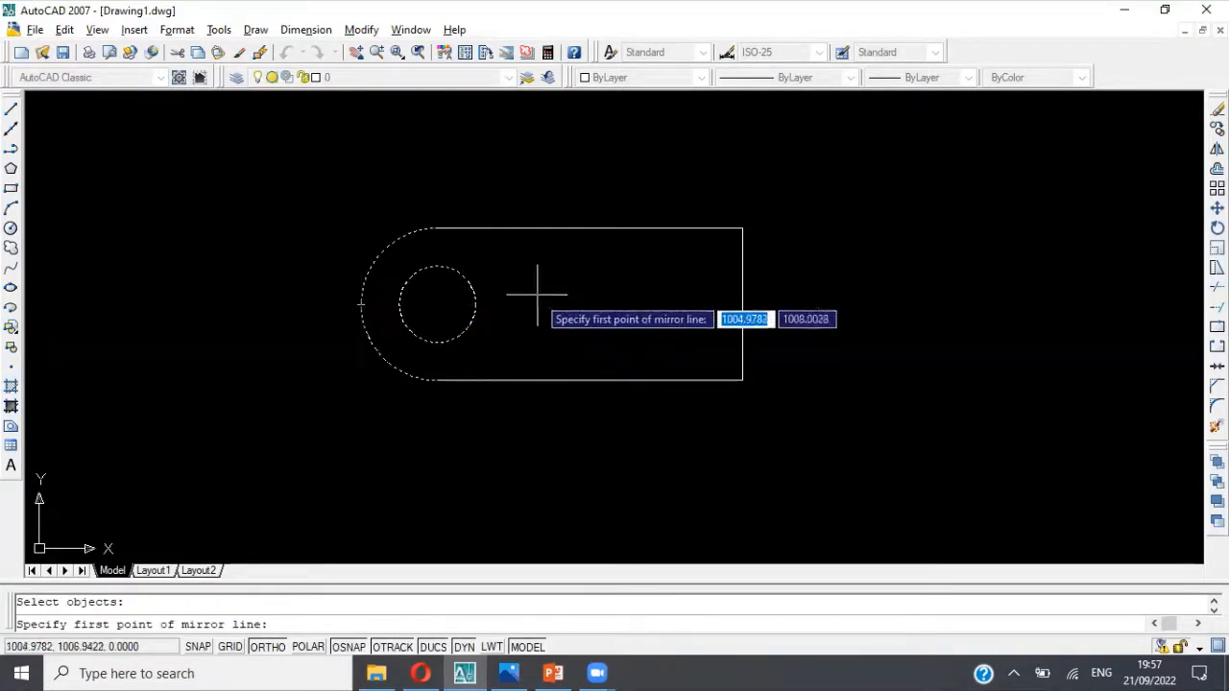
pyautogui.click(589, 380)
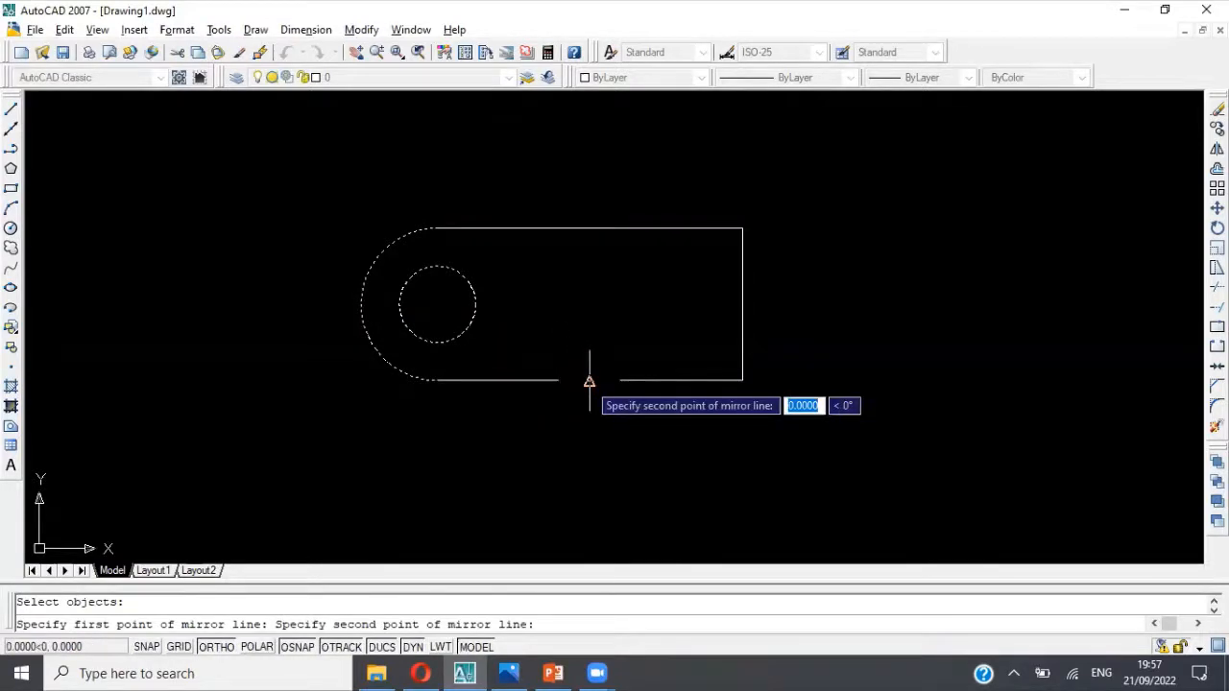
pyautogui.click(589, 304)
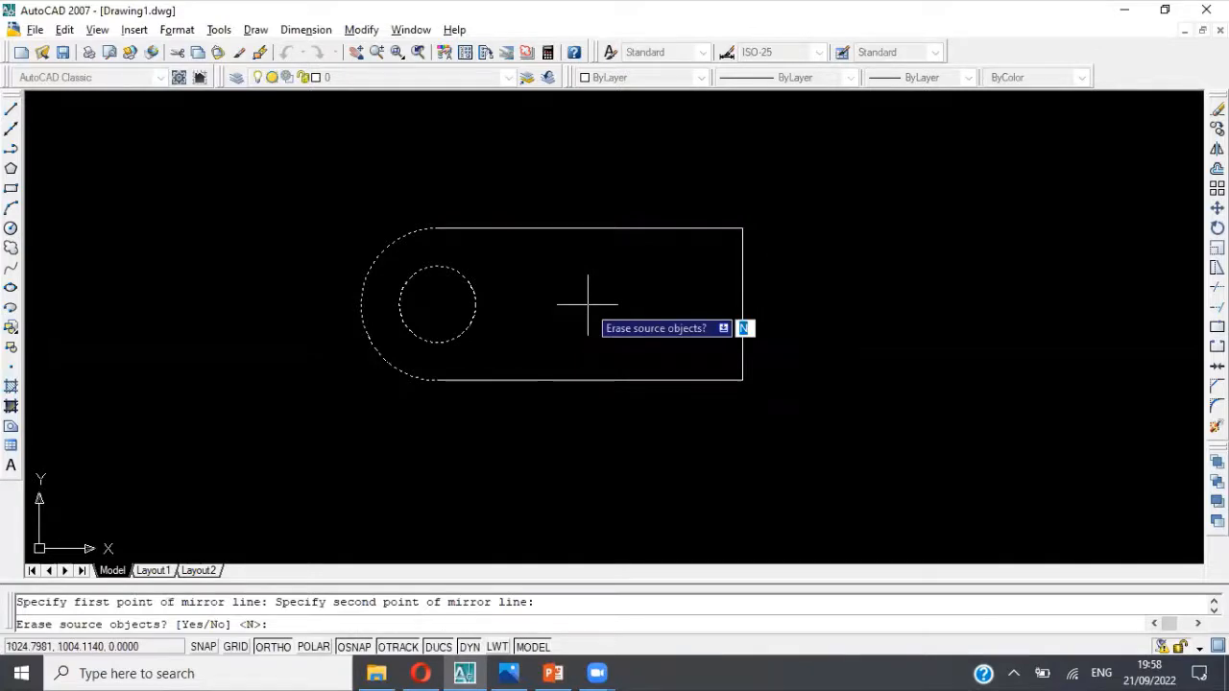
pyautogui.press('Return')
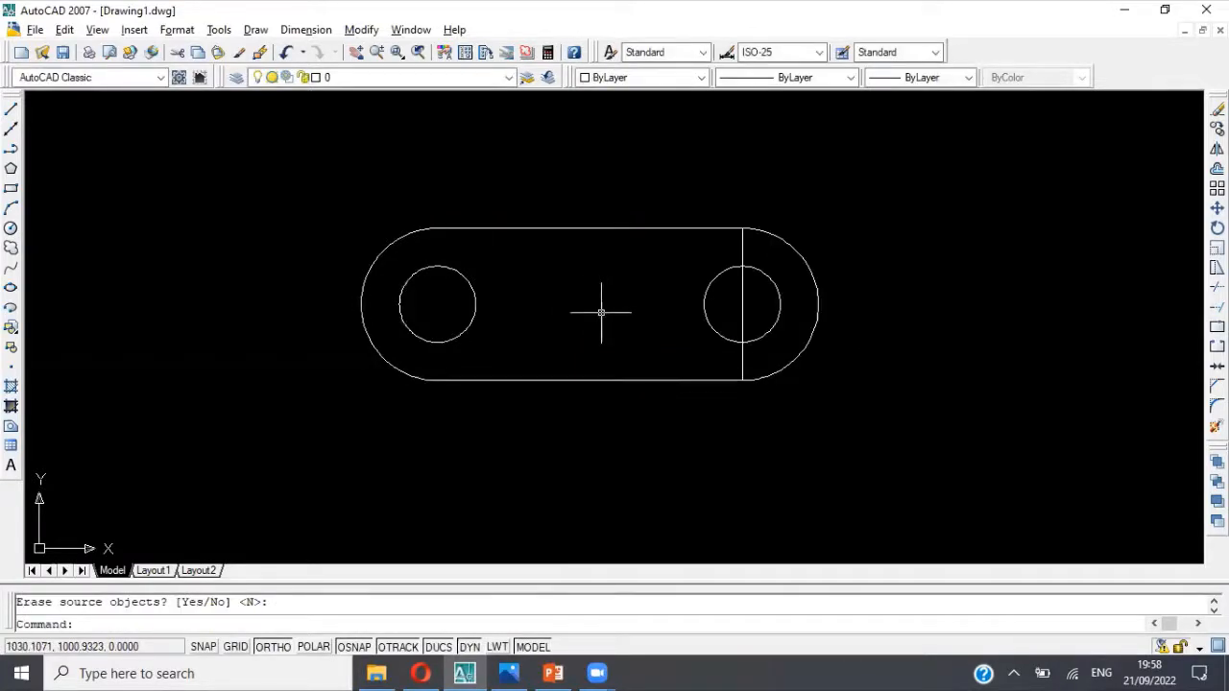
pyautogui.press('Escape')
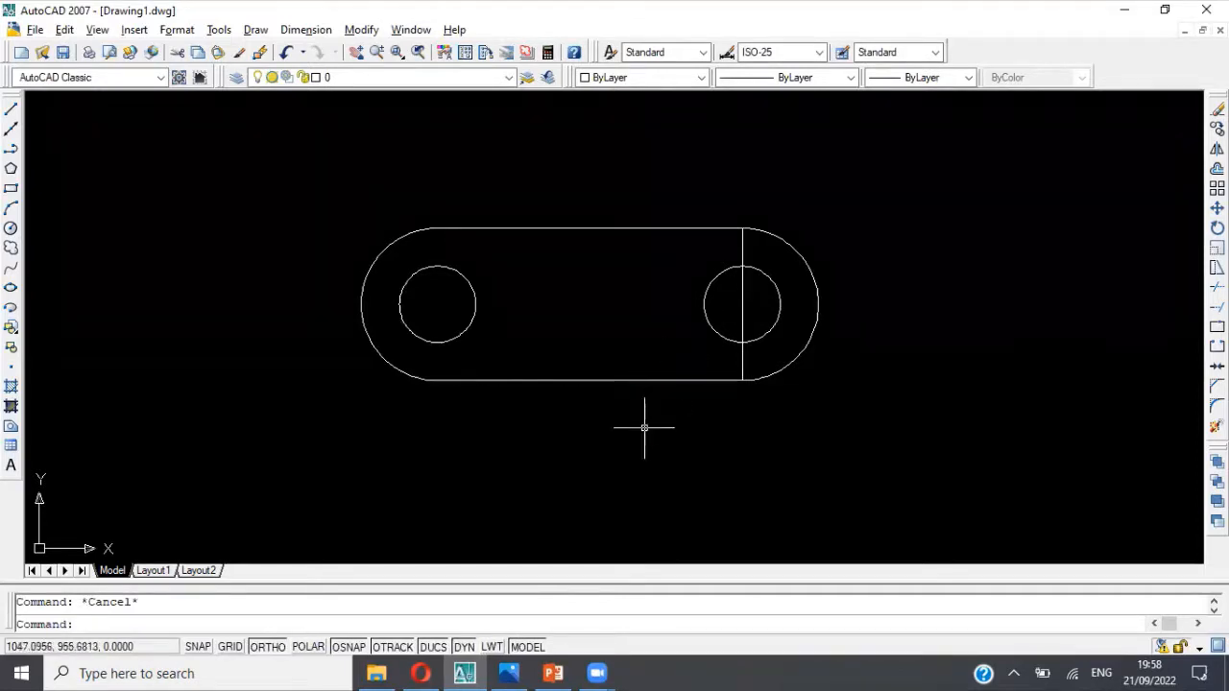
# Step: Trim away the vertical line through the right hole, using the whole base outline and both holes as cutting edges
pyautogui.write('trim')
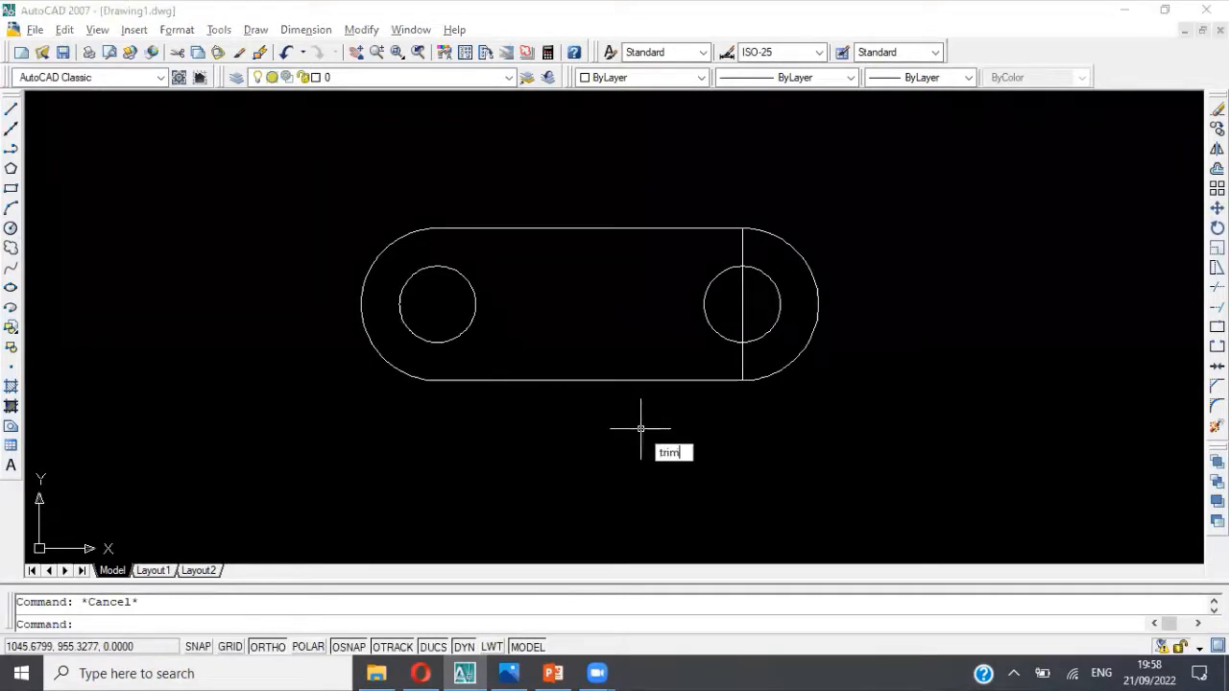
pyautogui.press('Return')
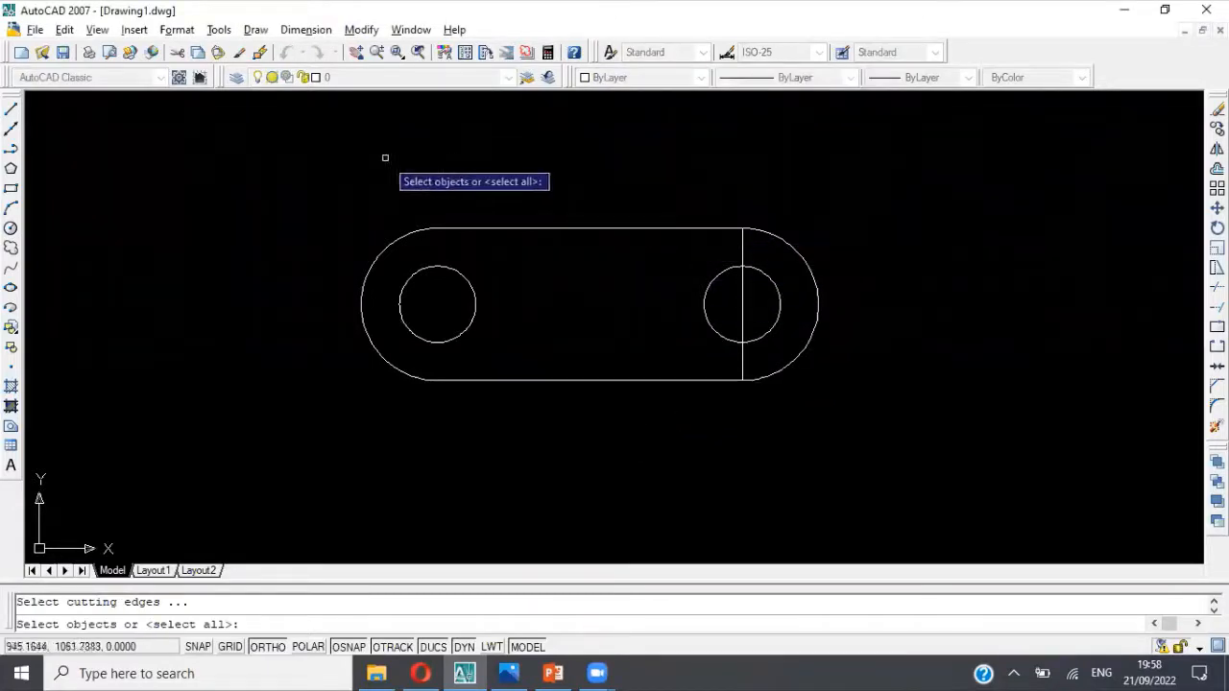
pyautogui.click(316, 174)
pyautogui.click(908, 437)
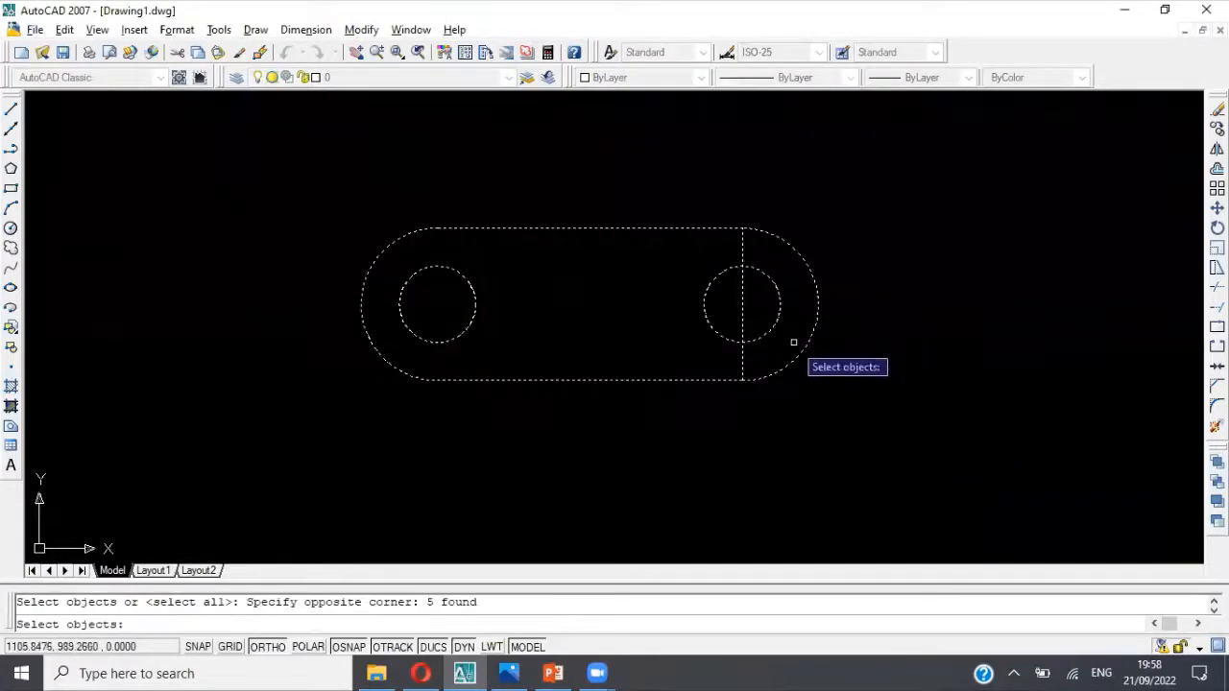
pyautogui.press('Return')
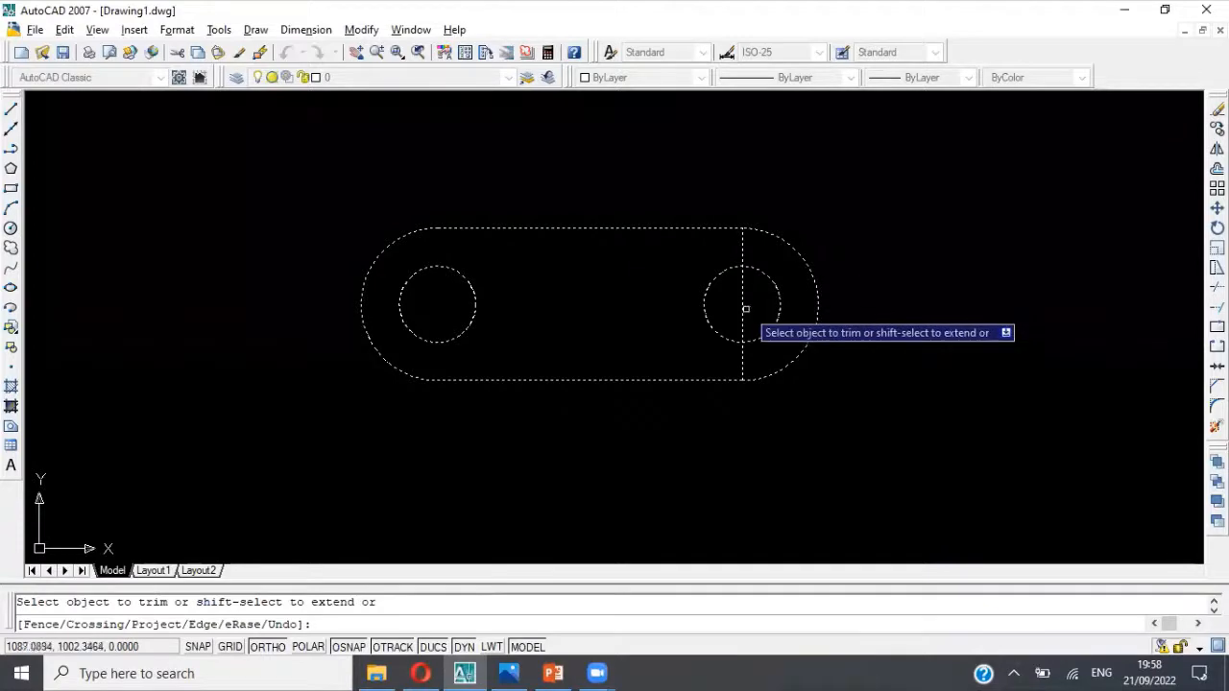
pyautogui.click(745, 309)
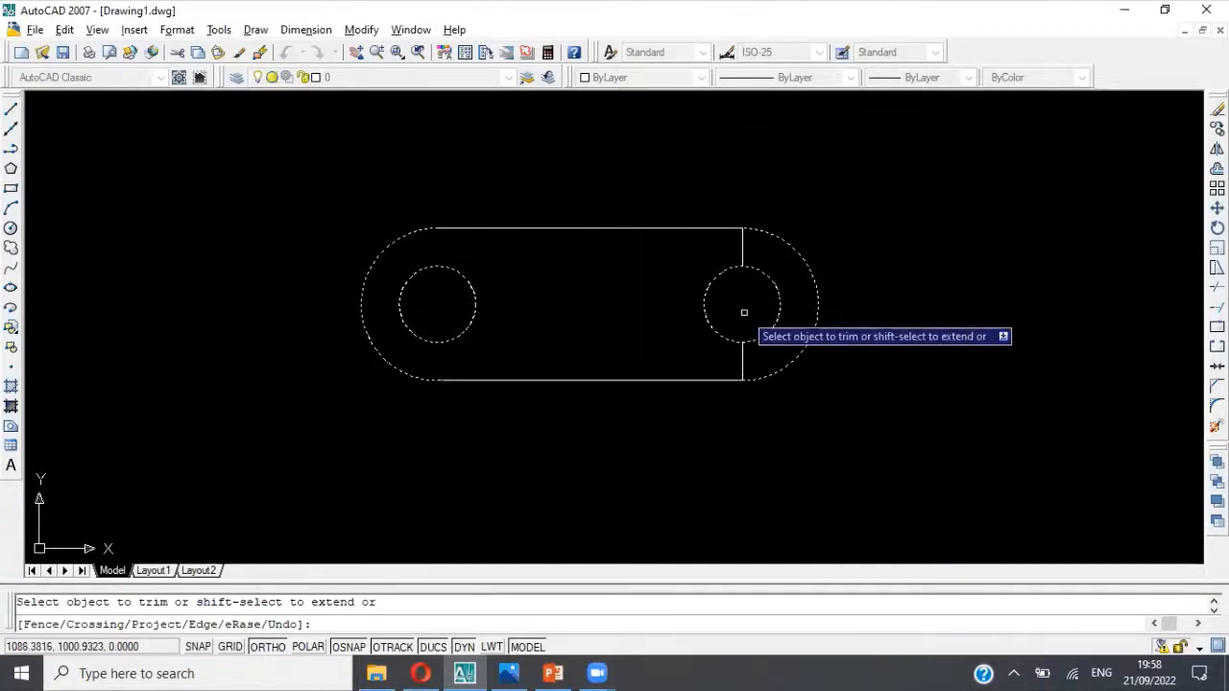
pyautogui.click(744, 252)
pyautogui.click(742, 362)
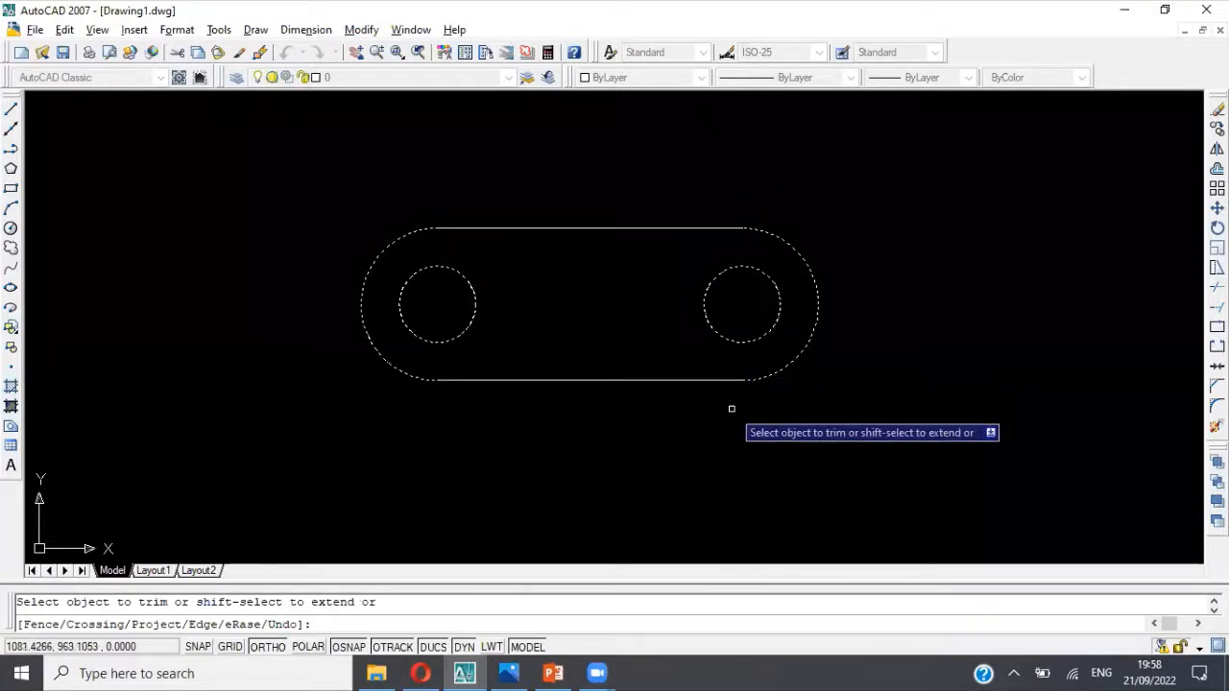
pyautogui.press('Escape')
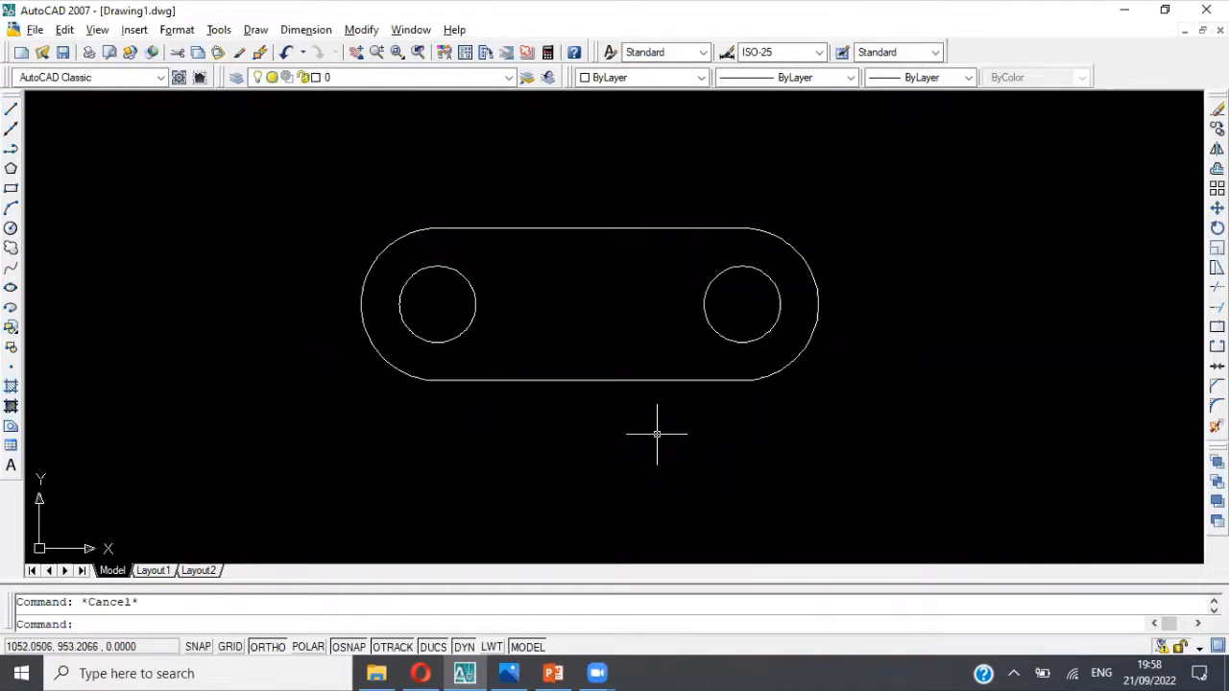
# Step: Consult the dimensioned reference picture and check whether the base outline's two long straight edges are separate objects
pyautogui.write('join')
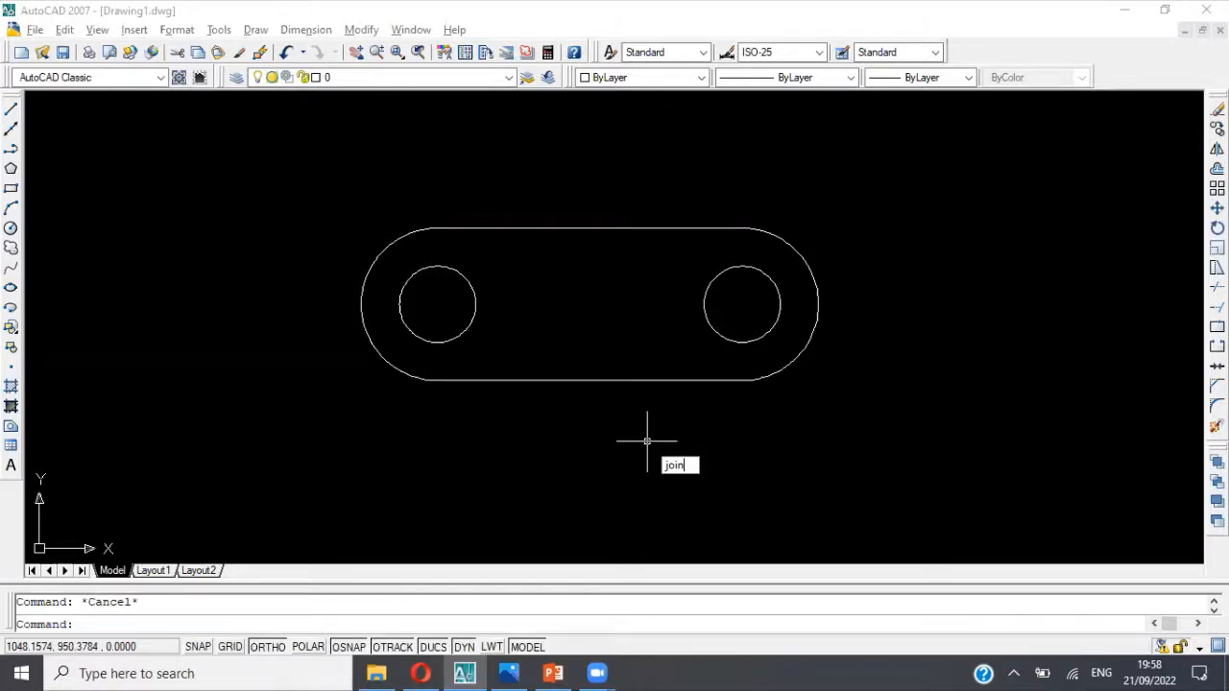
pyautogui.press('Escape')
pyautogui.hotkey('alt', 'Tab')
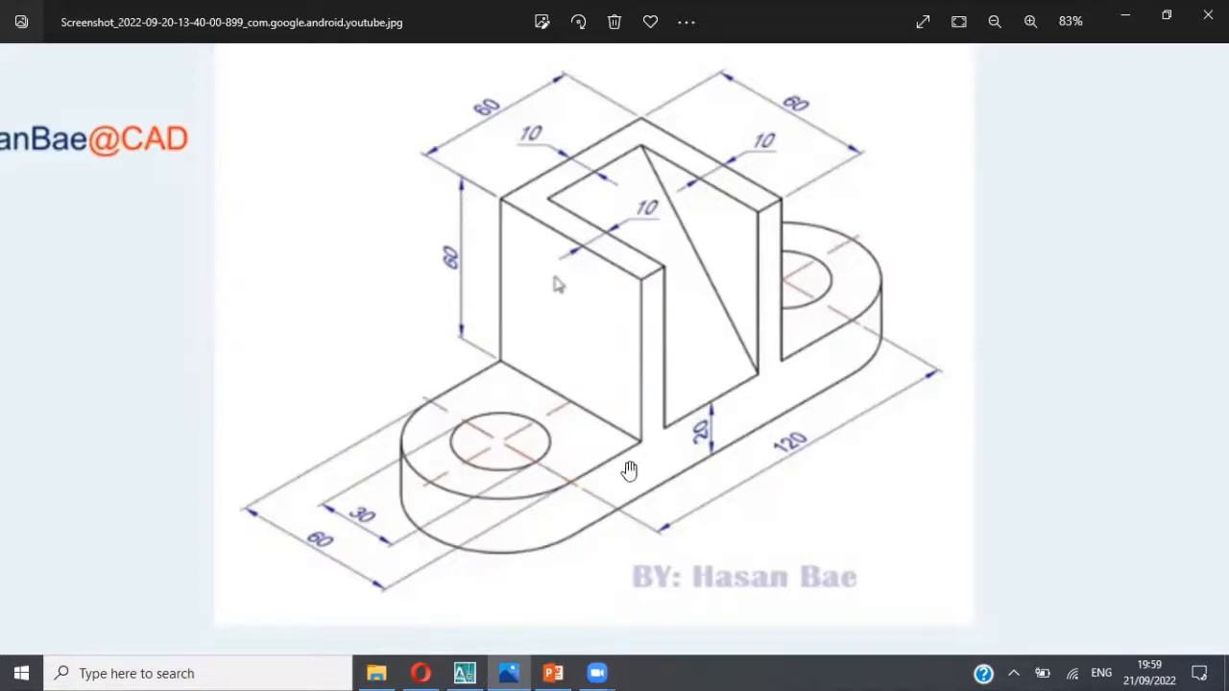
pyautogui.hotkey('alt', 'Tab')
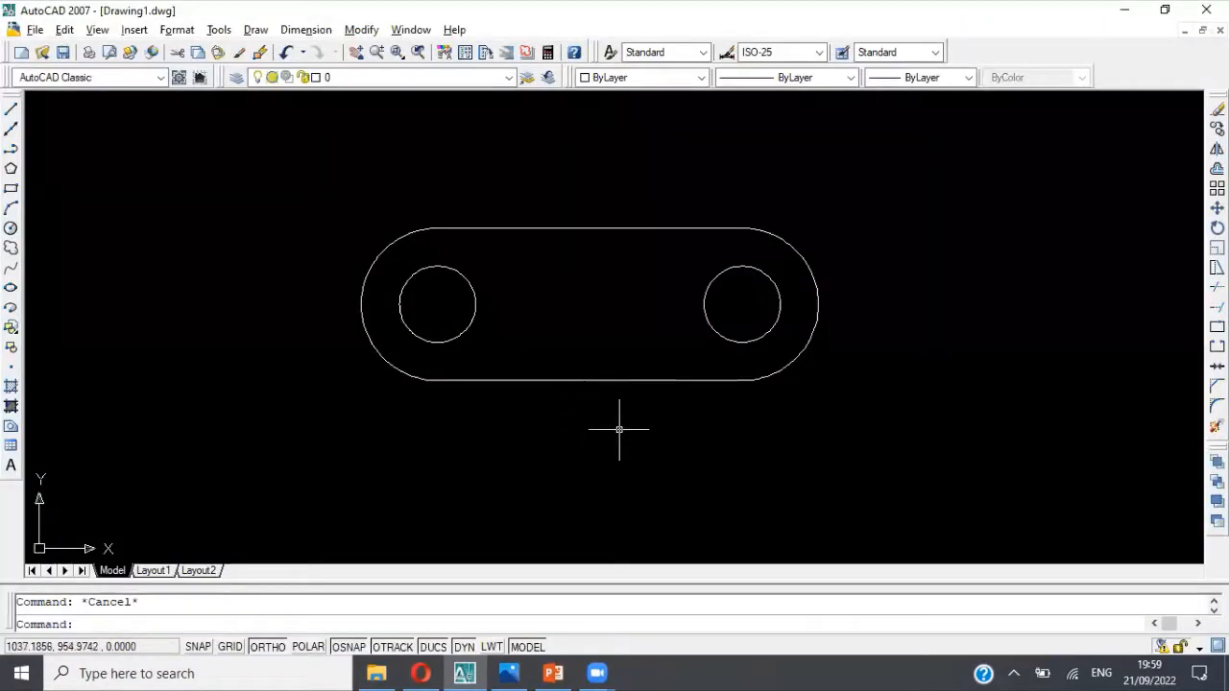
pyautogui.click(603, 380)
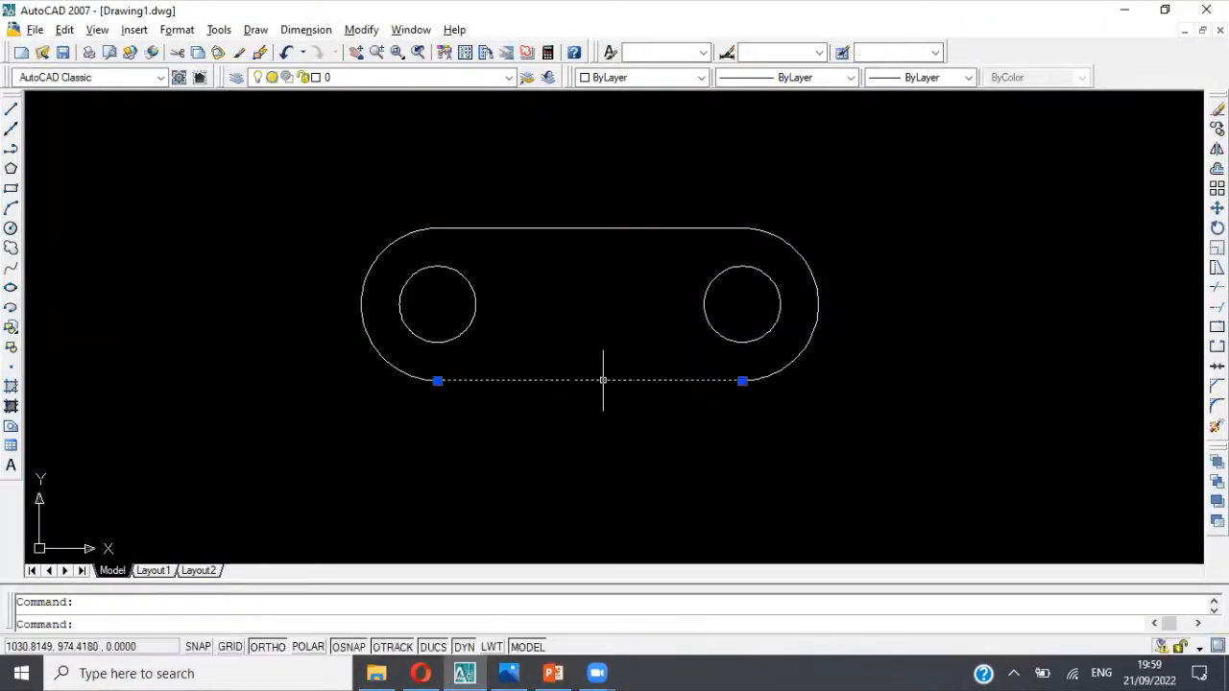
pyautogui.press('Escape')
pyautogui.click(615, 229)
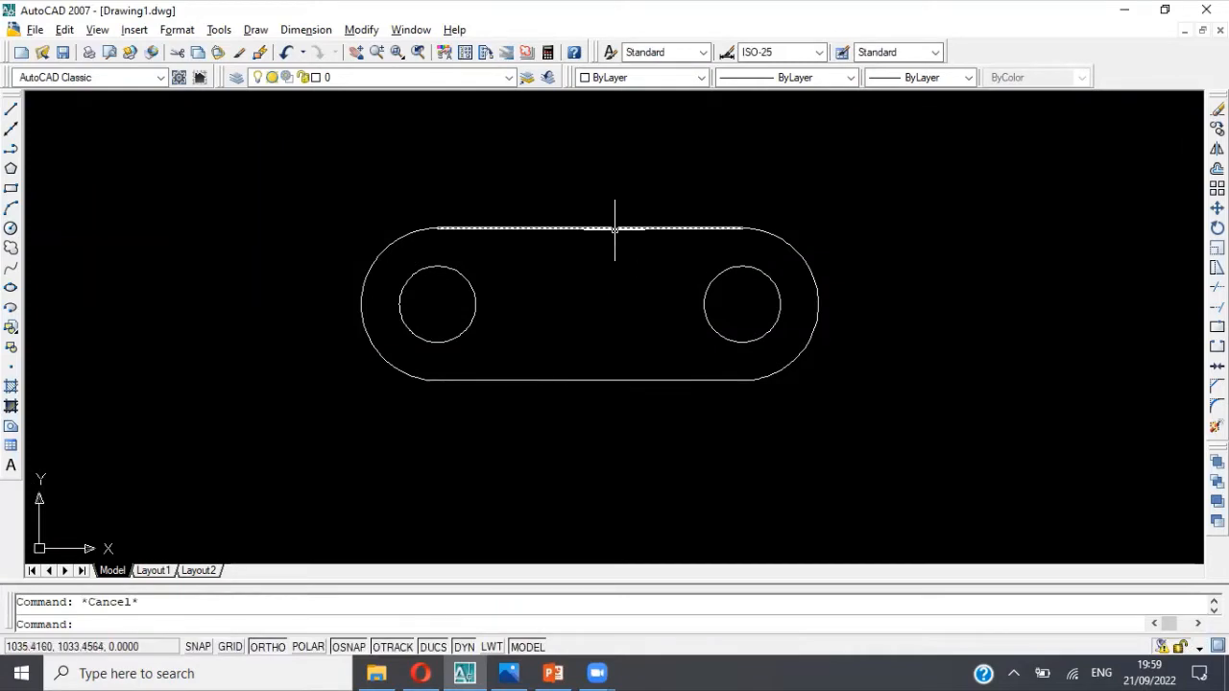
pyautogui.press('Escape')
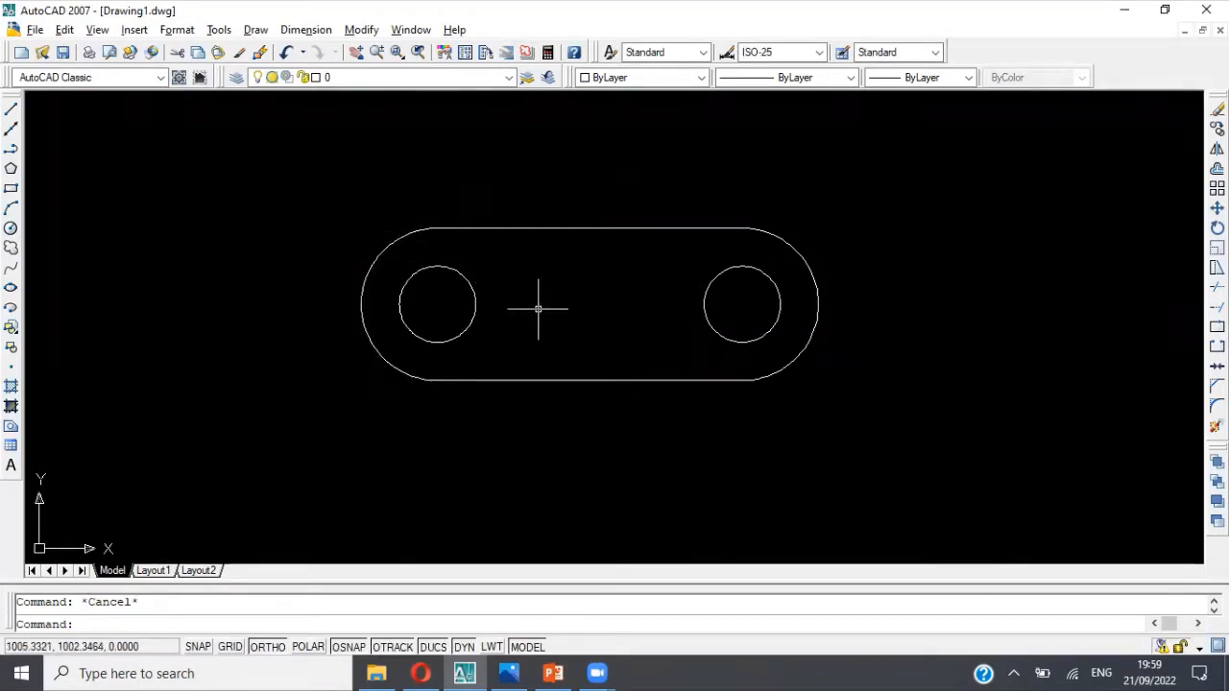
# Step: Join the left end arc to the base outline's top edge and check the resulting polyline
pyautogui.write('join')
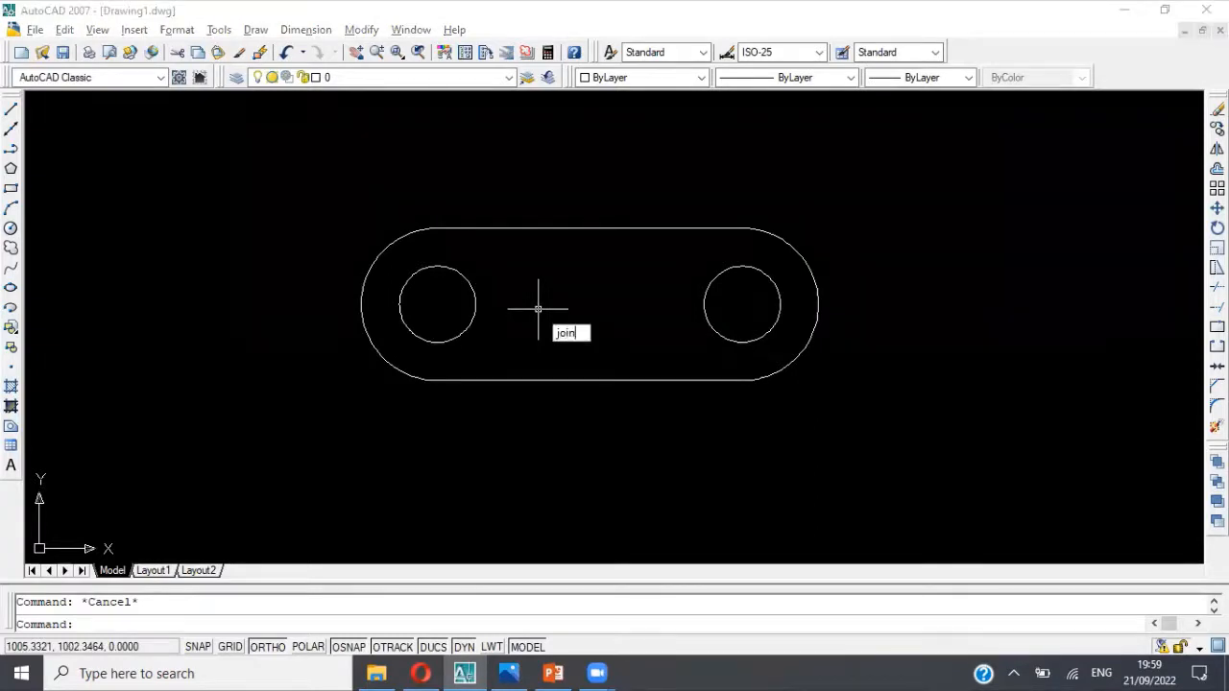
pyautogui.press('Return')
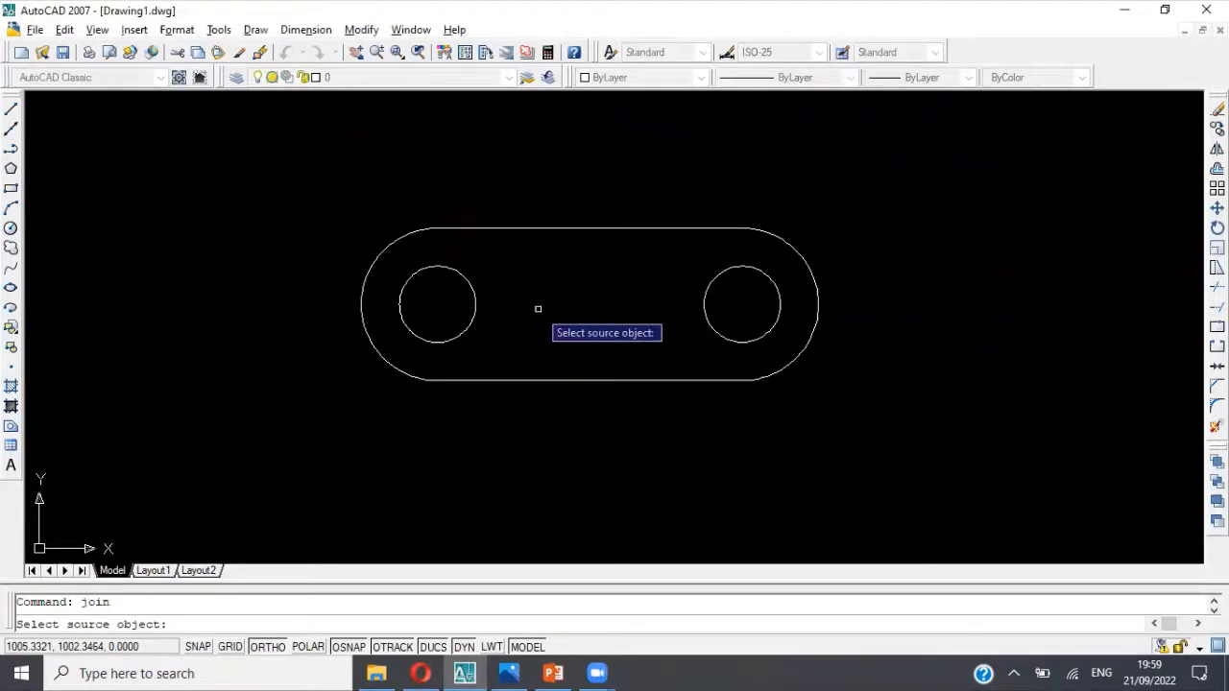
pyautogui.click(492, 230)
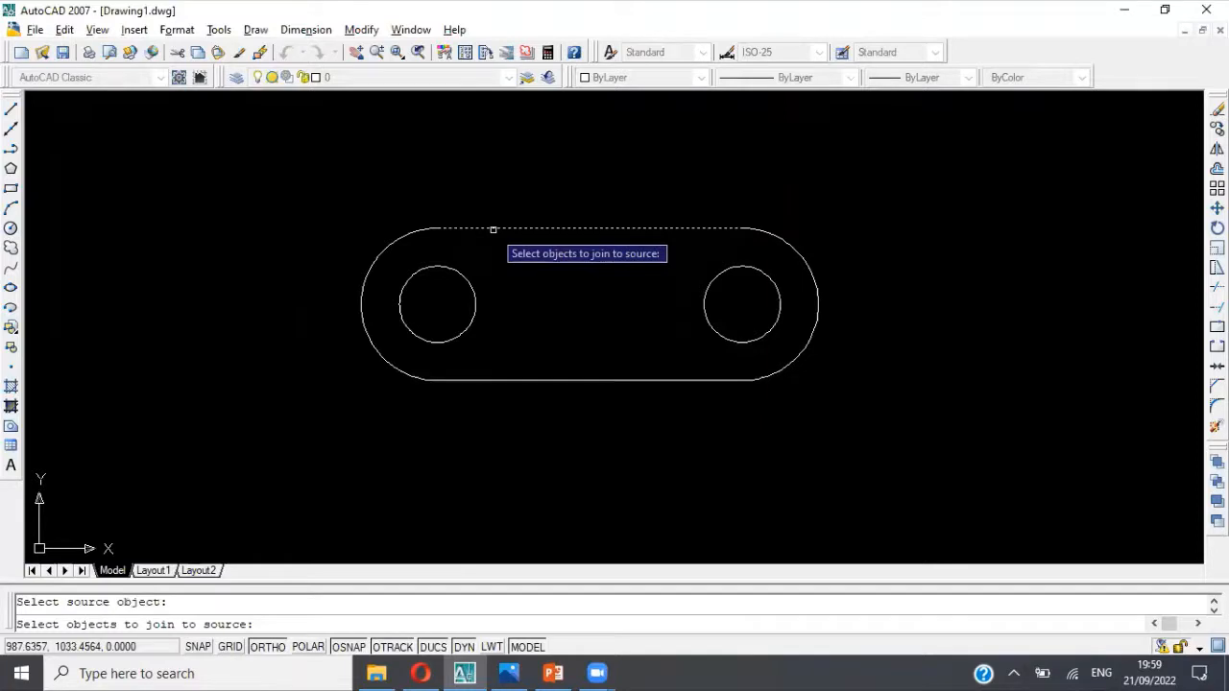
pyautogui.click(412, 233)
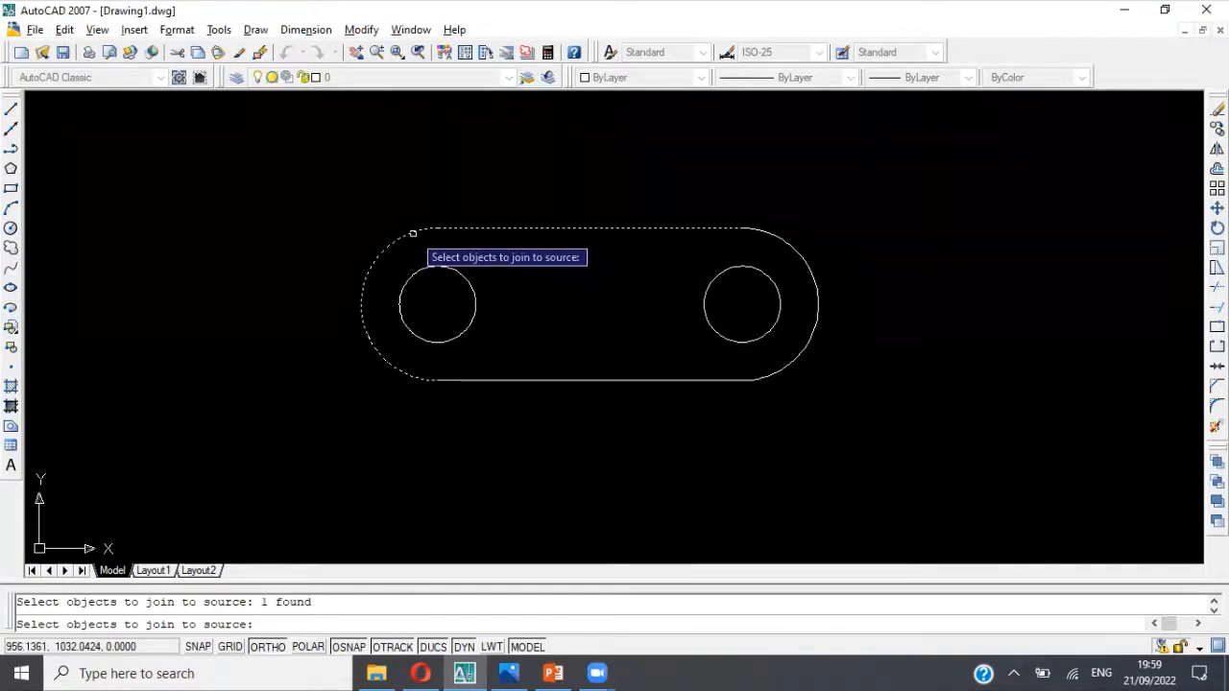
pyautogui.press('Return')
pyautogui.click(498, 228)
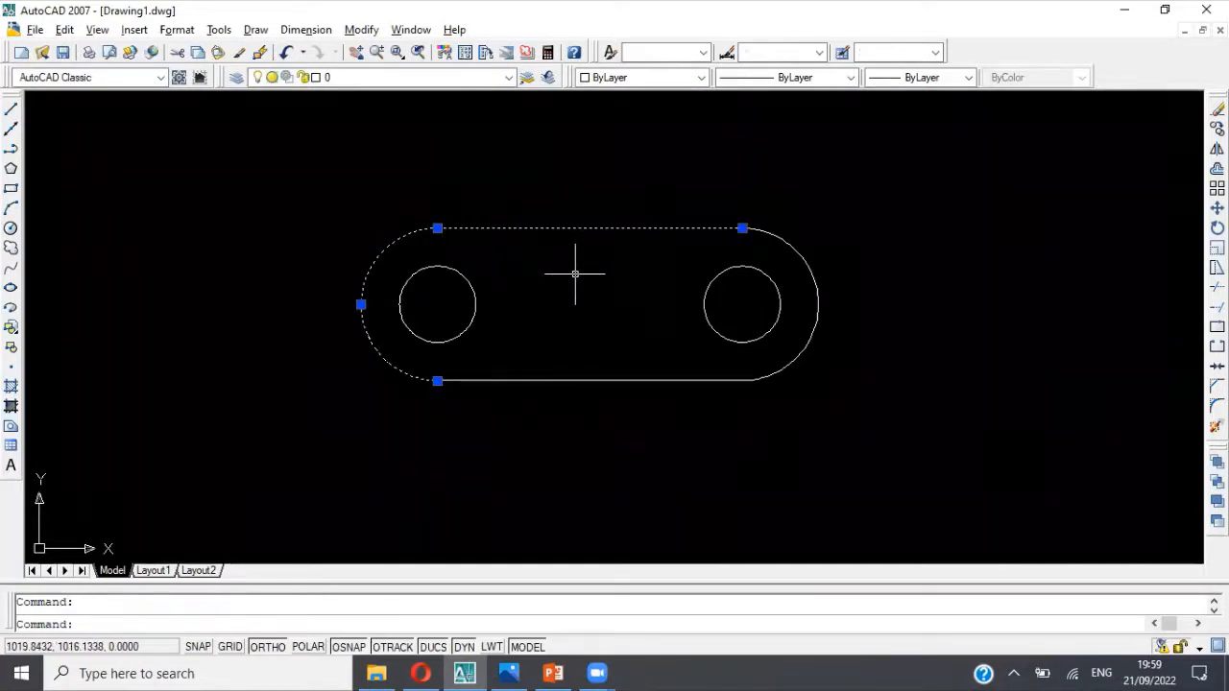
pyautogui.press('Escape')
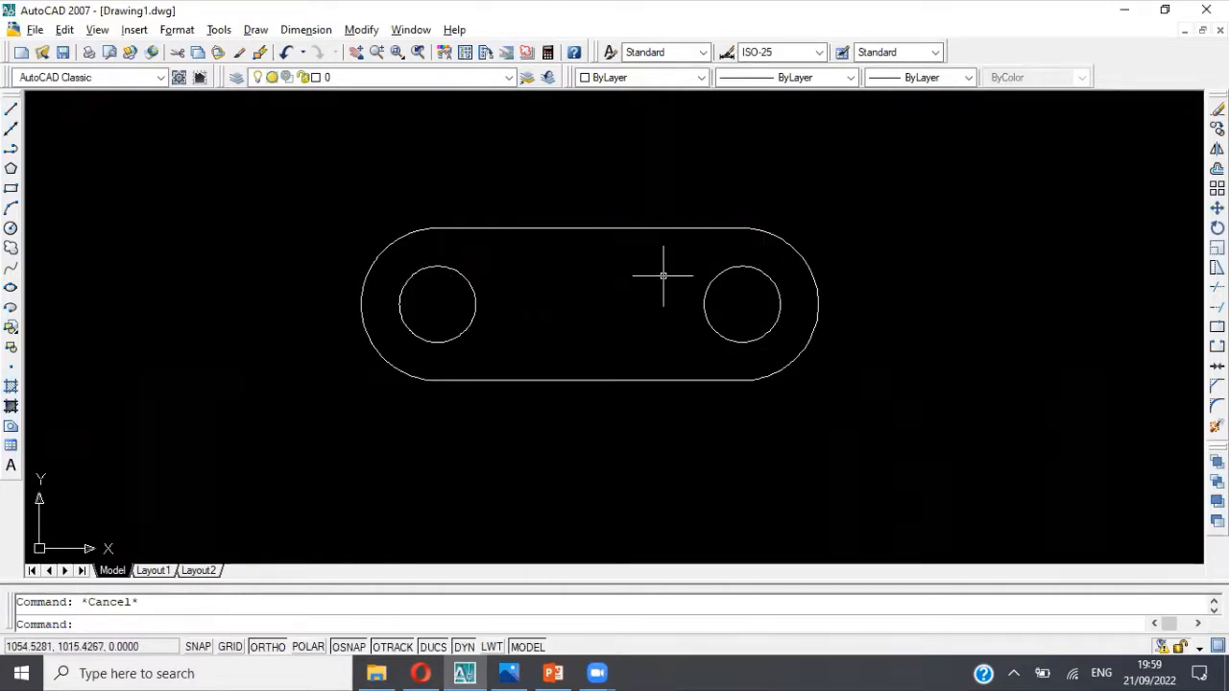
# Step: Join the bottom edge and the right end arc to the polyline to close the base outline, and check it as one object
pyautogui.write('join')
pyautogui.press('Return')
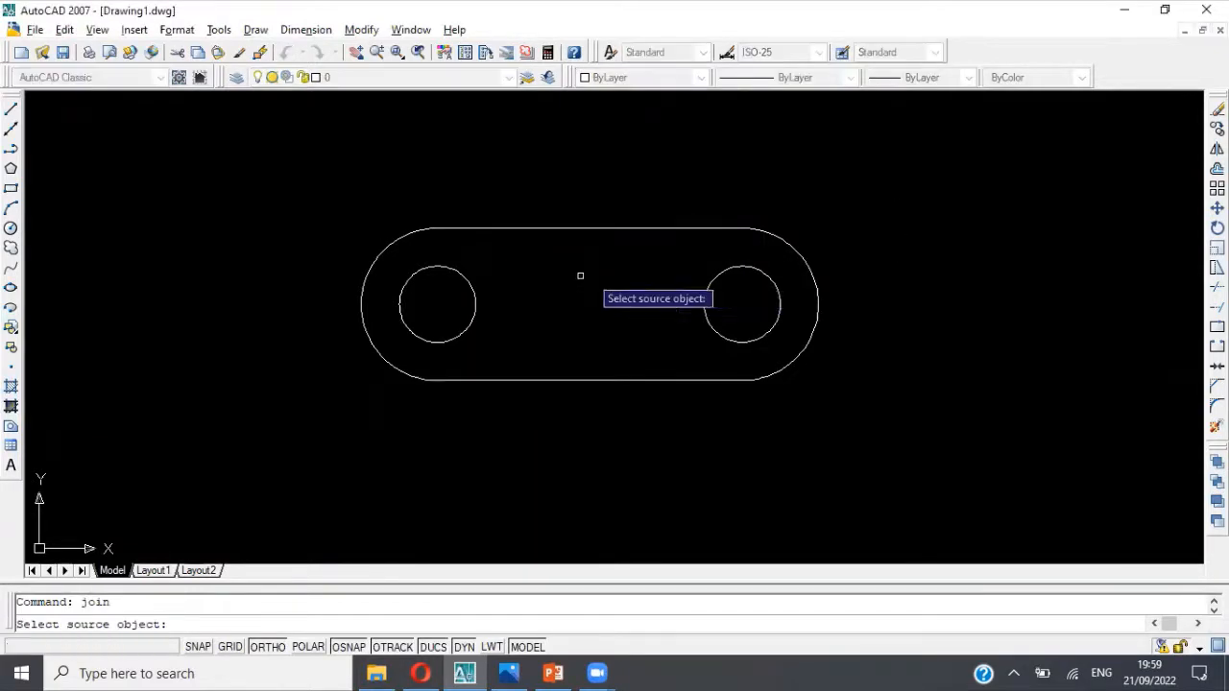
pyautogui.click(410, 374)
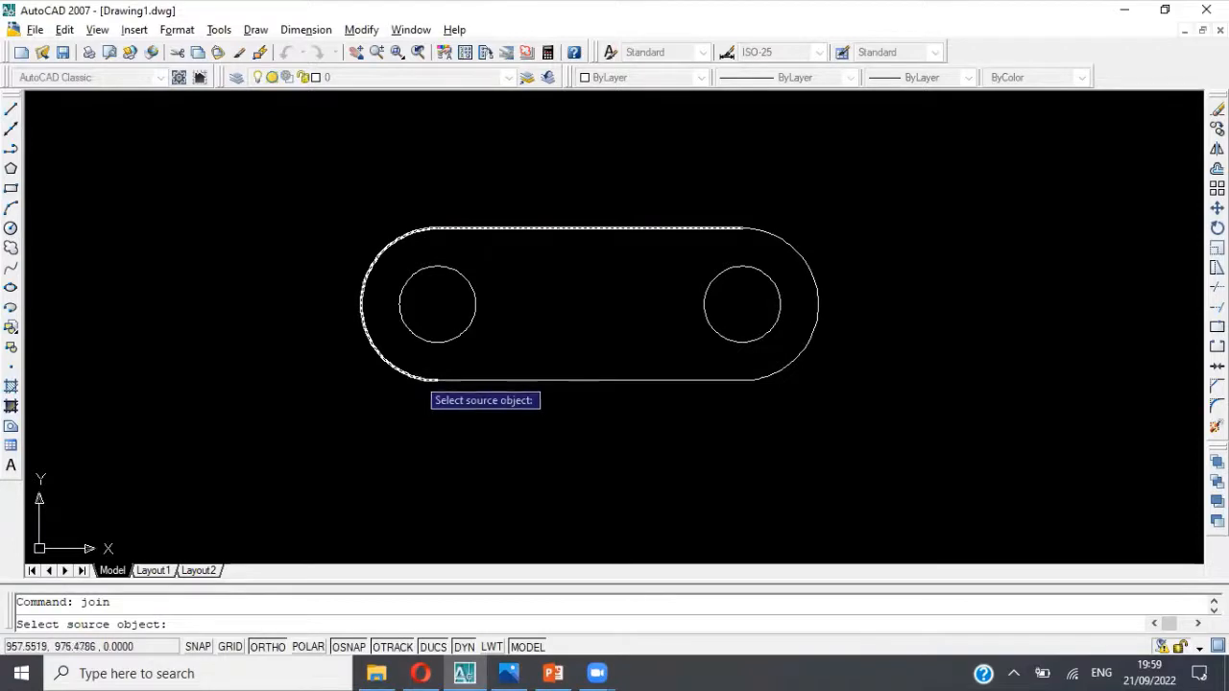
pyautogui.click(451, 379)
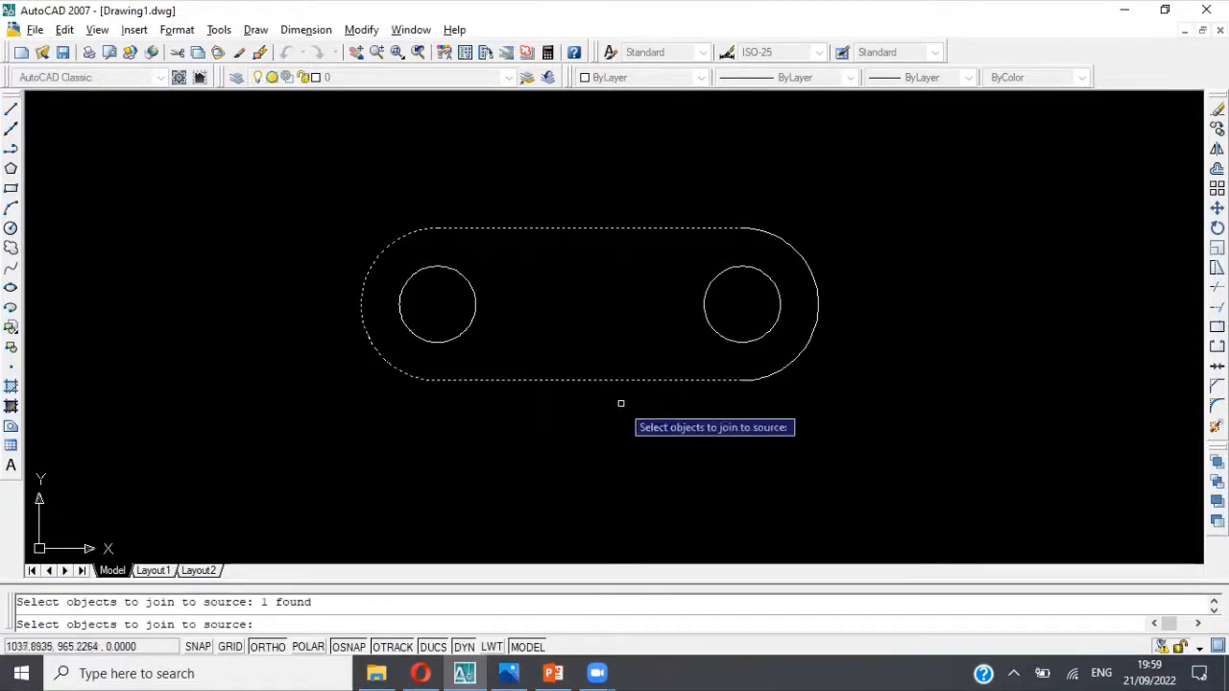
pyautogui.click(776, 373)
pyautogui.press('Return')
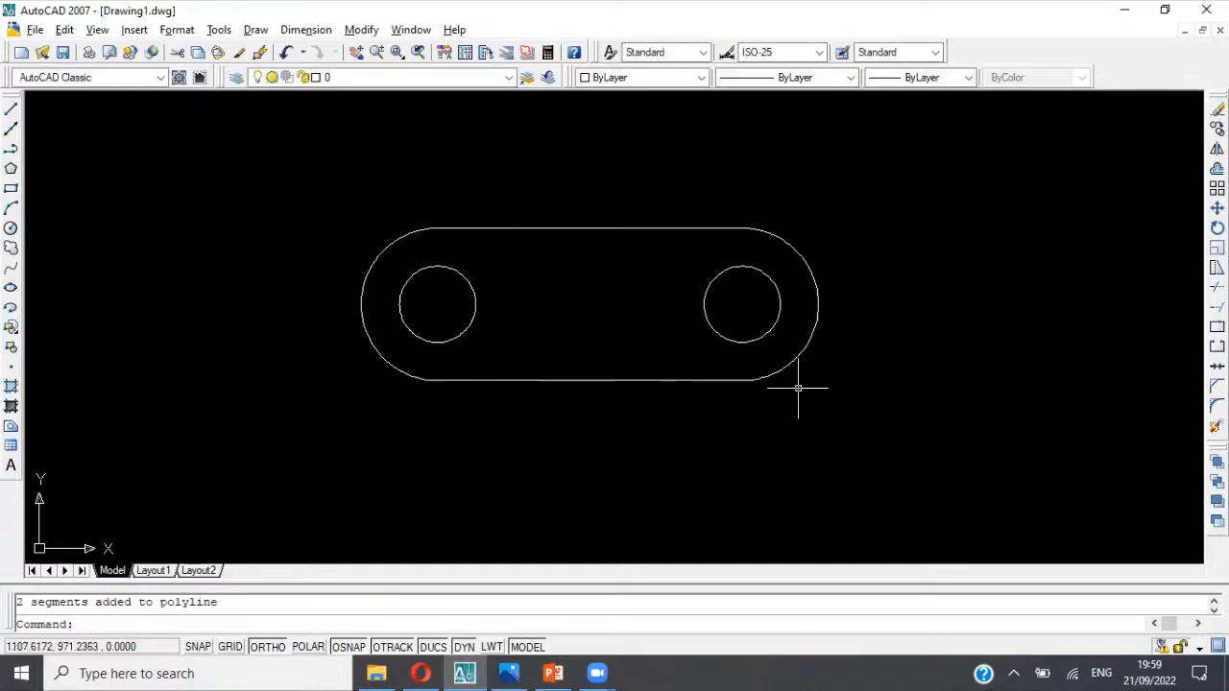
pyautogui.press('Escape')
pyautogui.click(792, 377)
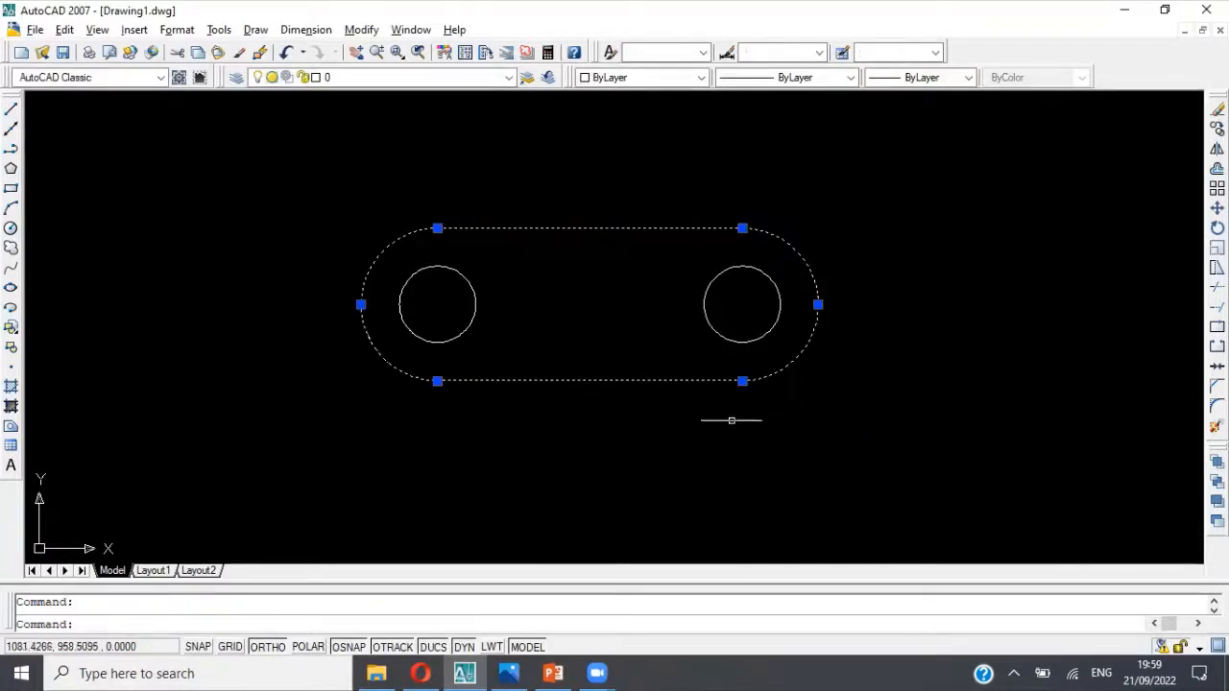
pyautogui.press('Escape')
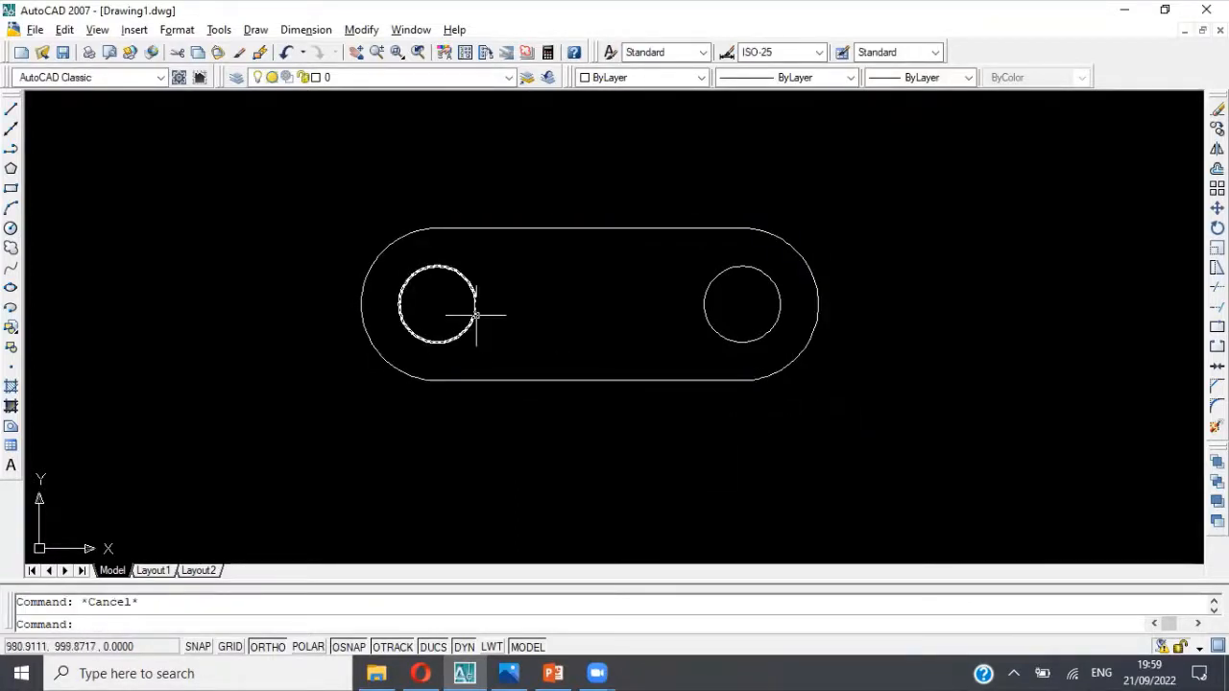
pyautogui.click(474, 317)
pyautogui.press('Escape')
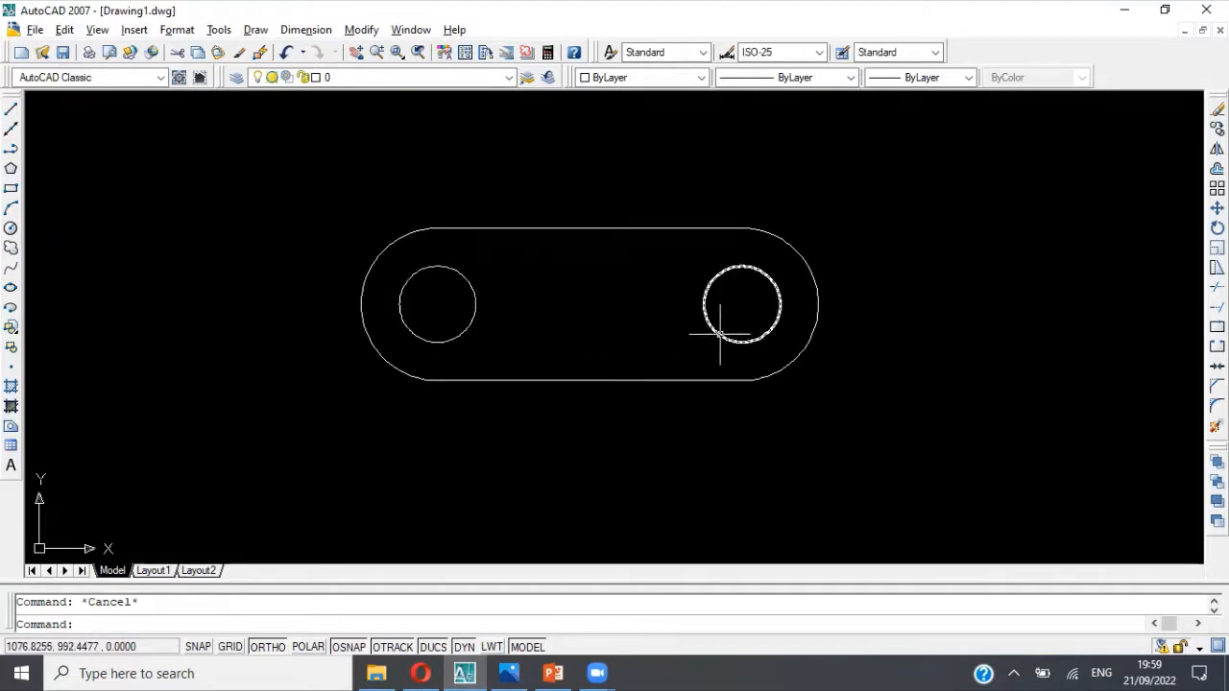
# Step: Convert the closed base outline and both hole circles into regions
pyautogui.click(720, 334)
pyautogui.press('Escape')
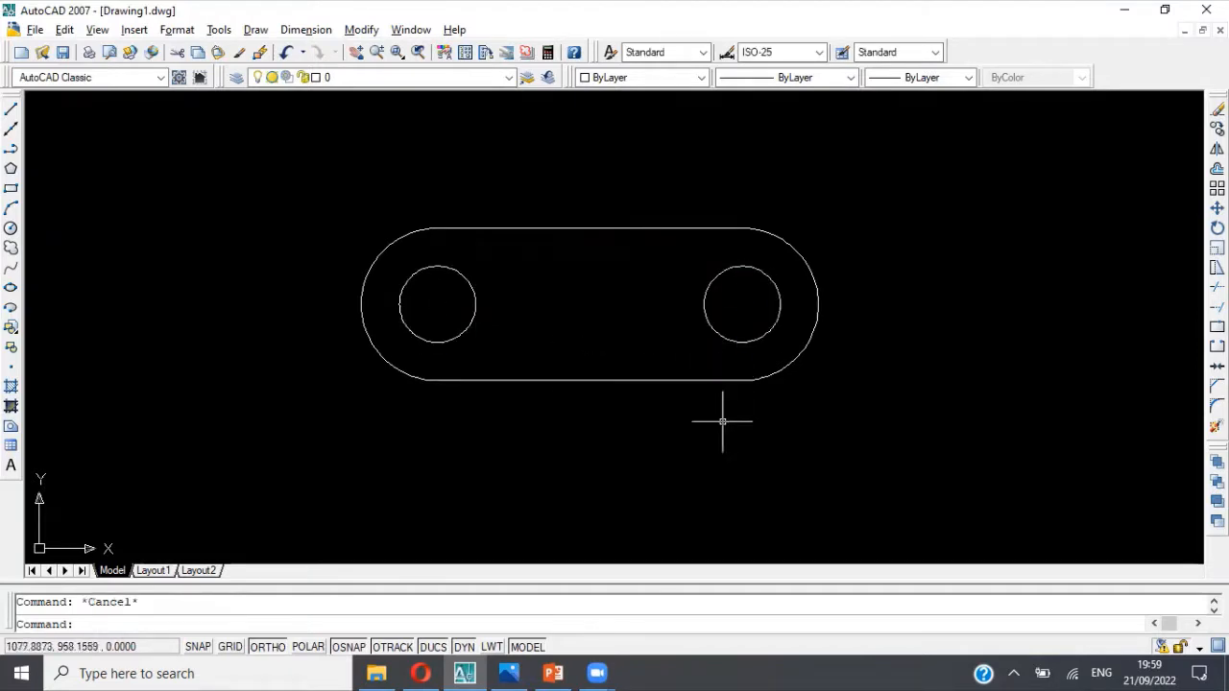
pyautogui.click(293, 190)
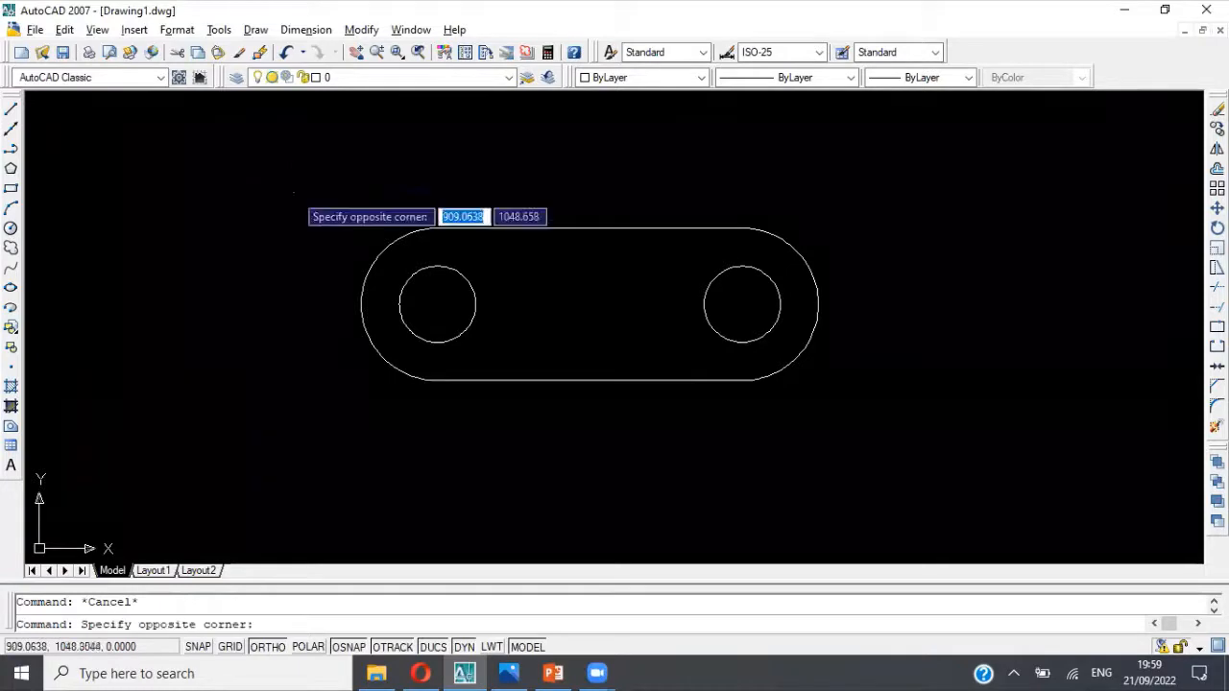
pyautogui.click(872, 431)
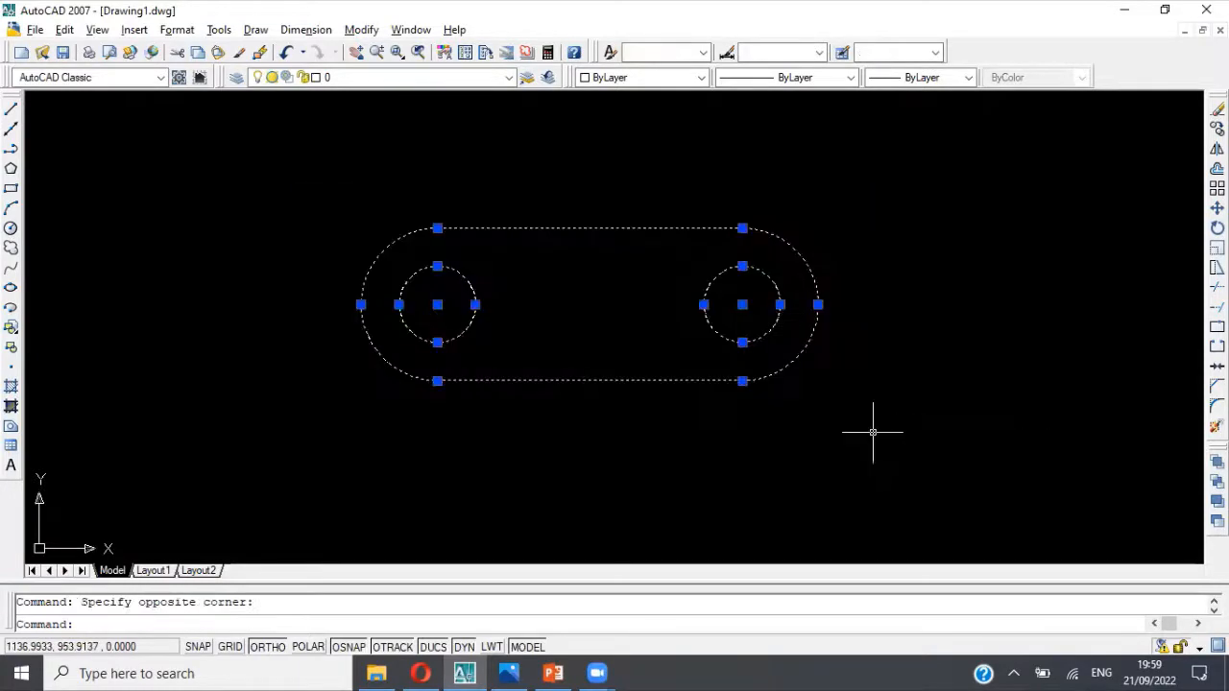
pyautogui.click(255, 30)
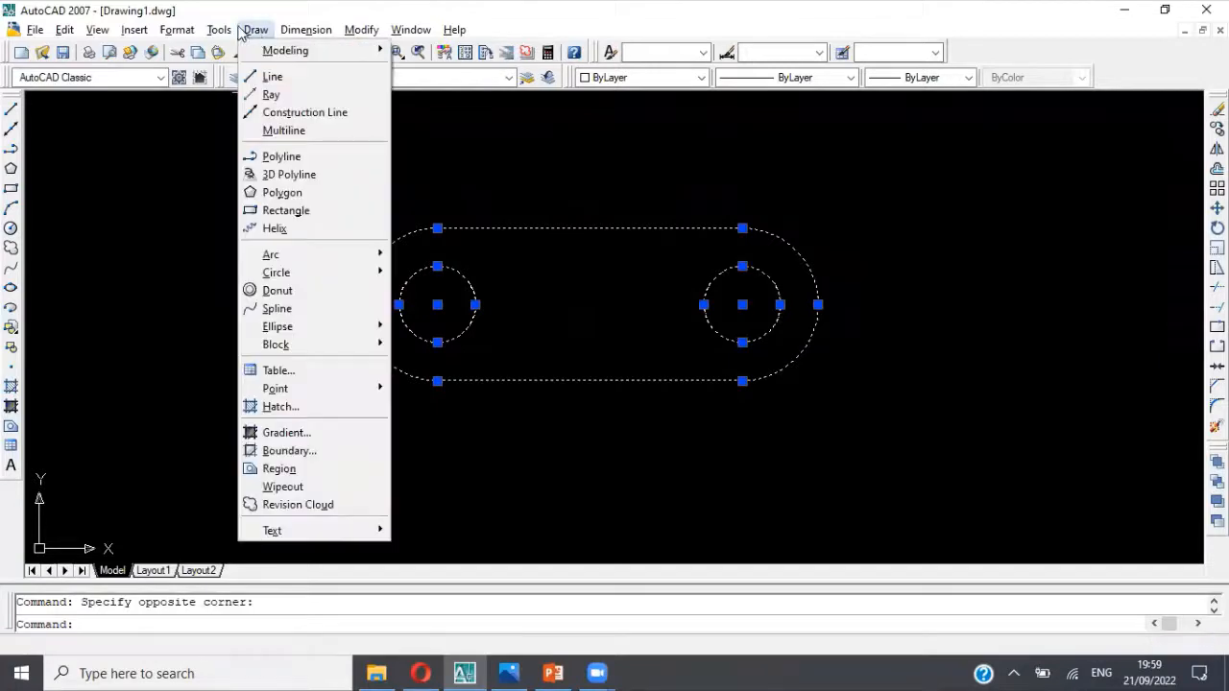
pyautogui.moveTo(194, 31)
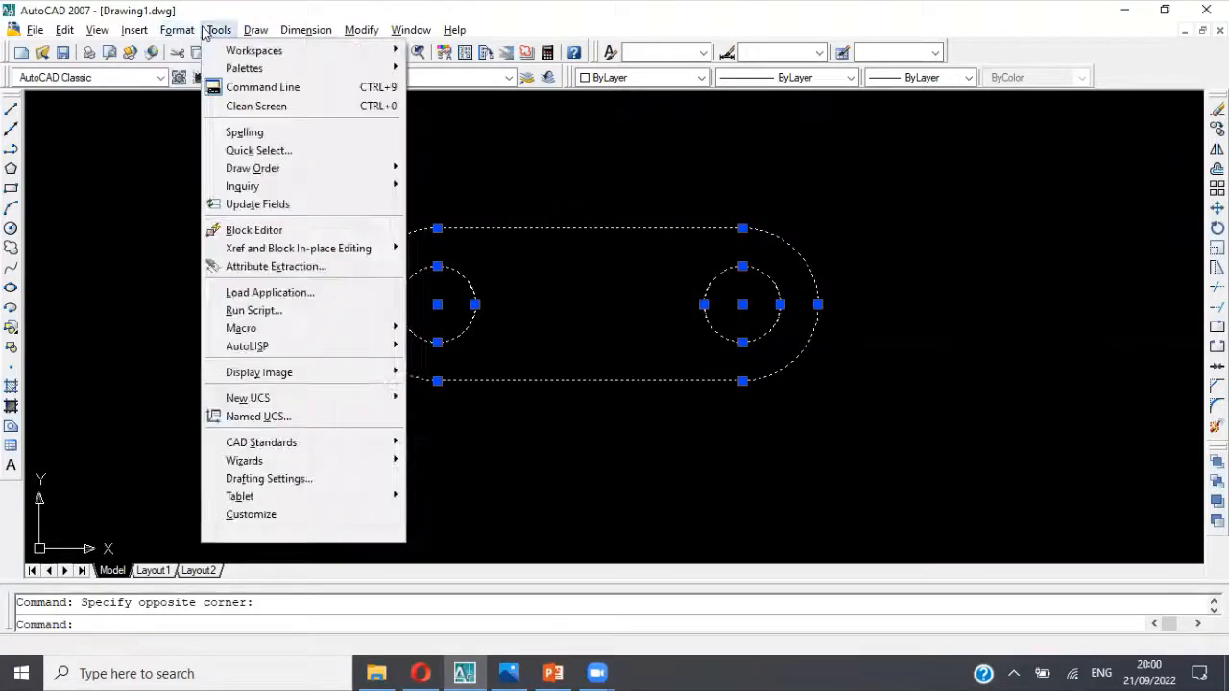
pyautogui.moveTo(254, 34)
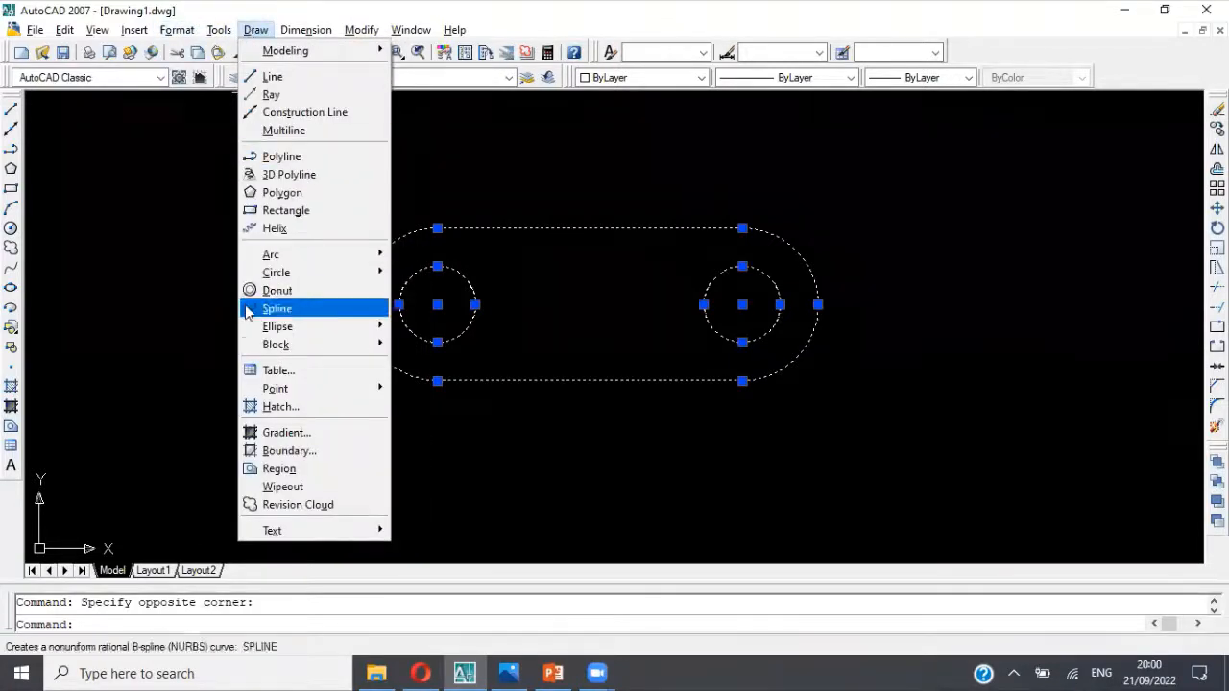
pyautogui.click(280, 468)
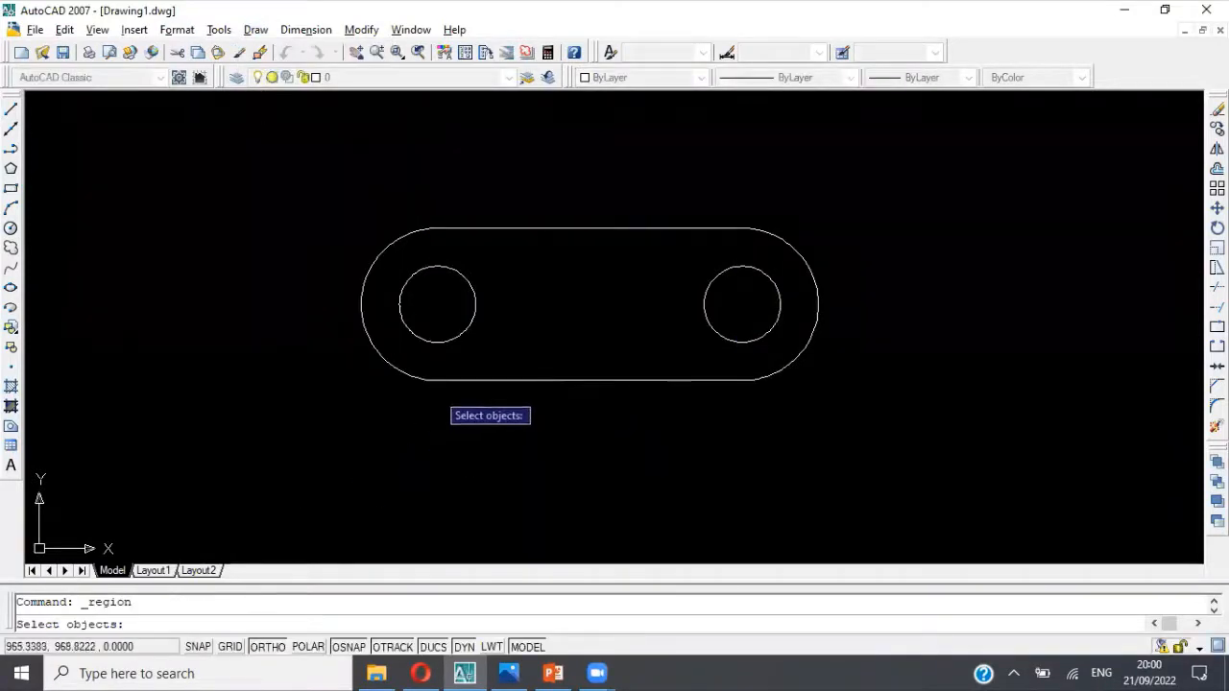
pyautogui.click(441, 381)
pyautogui.click(440, 381)
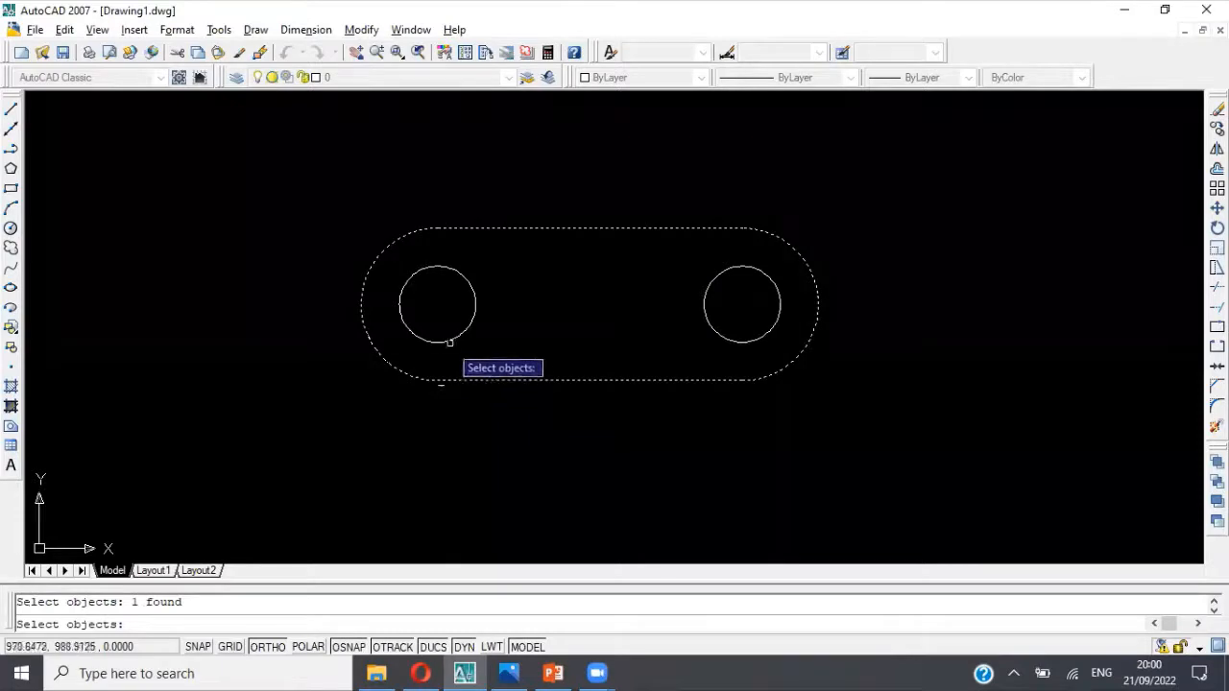
pyautogui.click(455, 337)
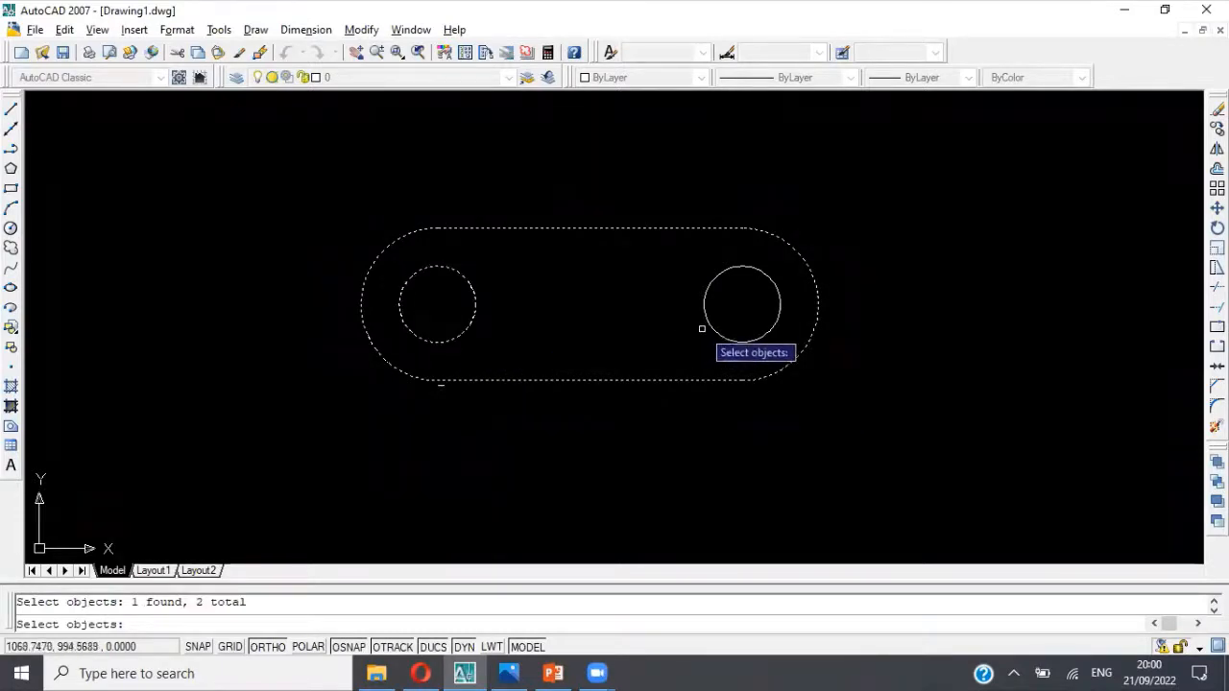
pyautogui.click(713, 332)
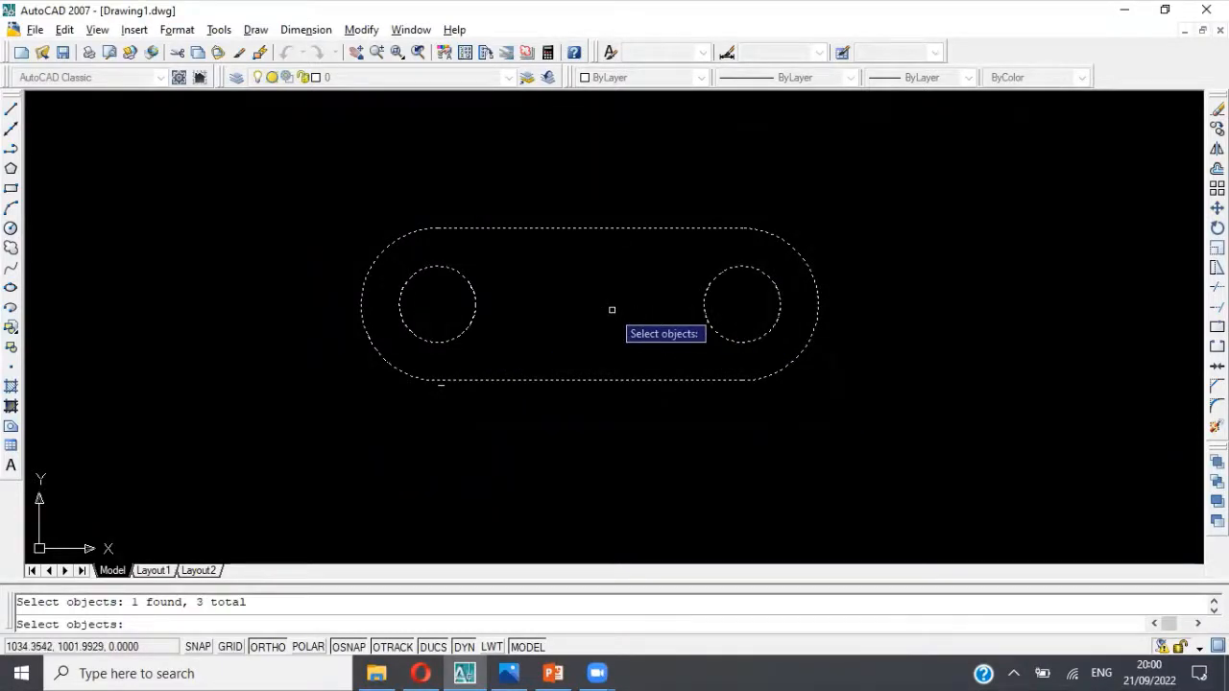
pyautogui.press('Return')
# Step: Consult the bracket's dimensioned reference picture and switch the drawing's workspace to 3D Modeling
pyautogui.scroll(-1, 577, 354)
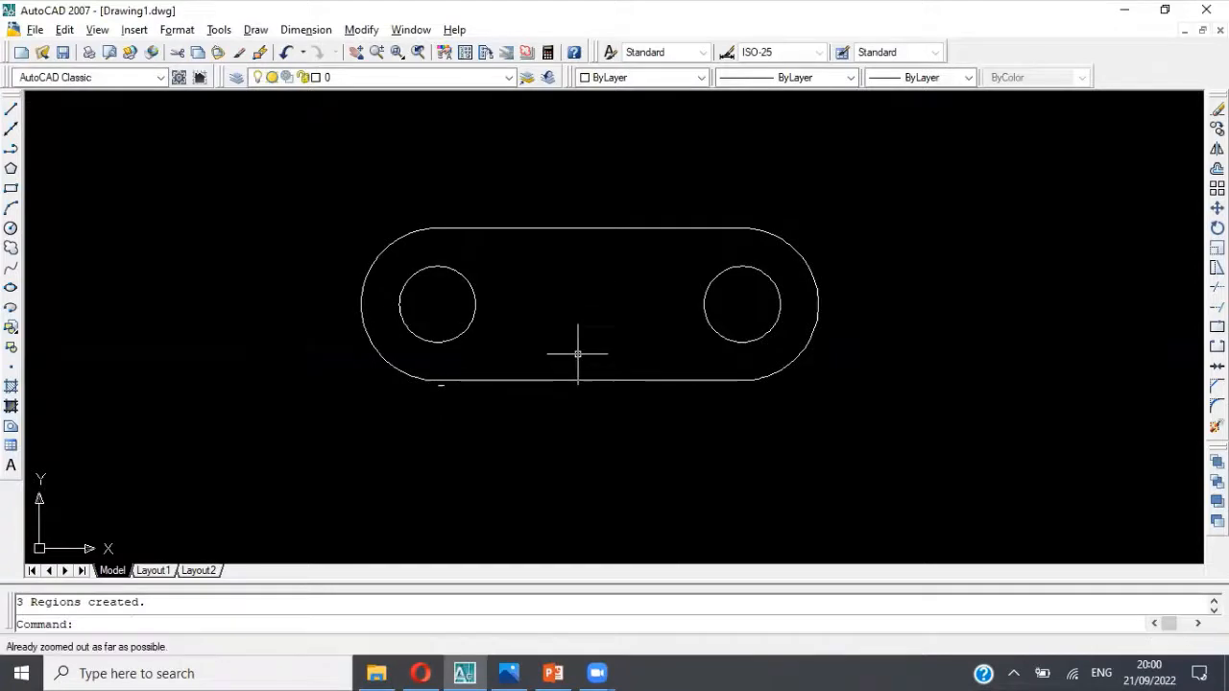
pyautogui.moveTo(576, 354); pyautogui.dragTo(544, 352, button='middle')
pyautogui.scroll(4, 543, 352)
pyautogui.scroll(-5, 569, 334)
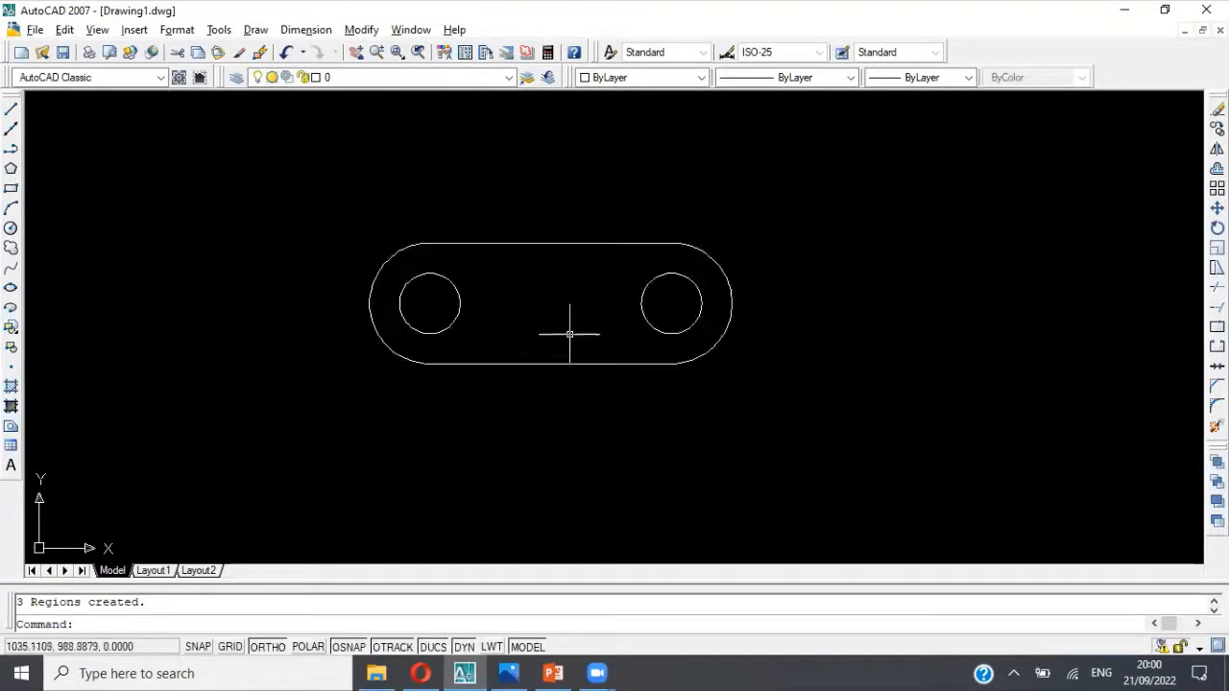
pyautogui.scroll(2, 569, 334)
pyautogui.hotkey('alt', 'Tab')
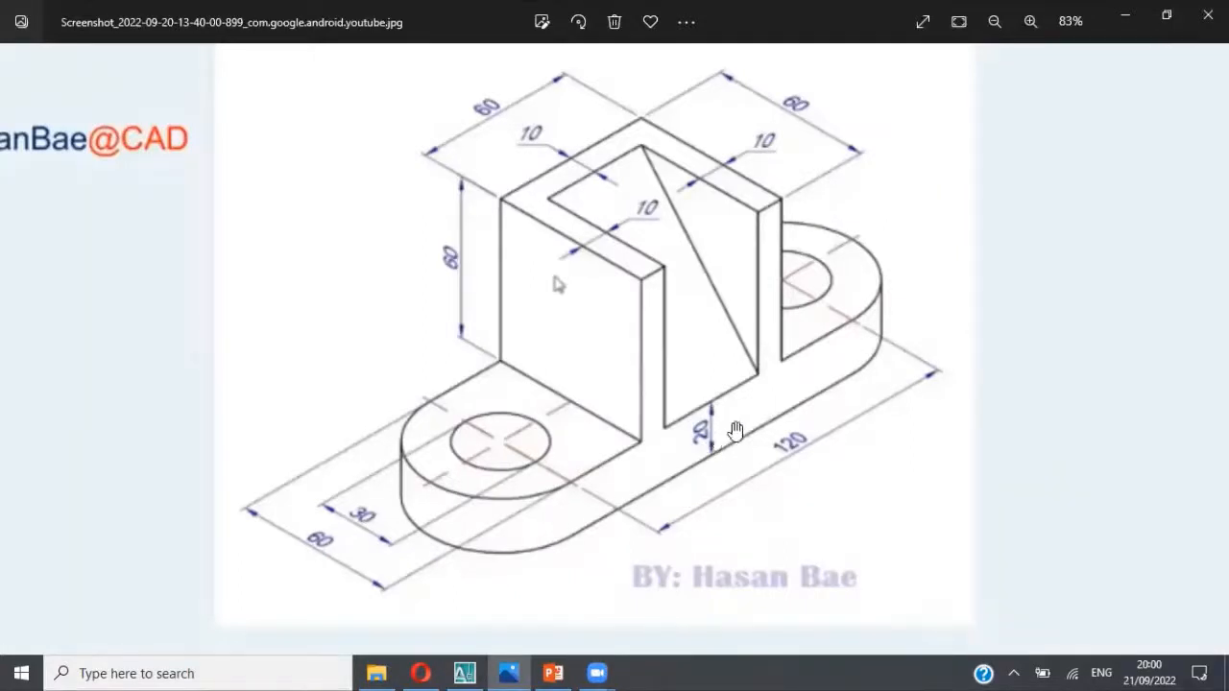
pyautogui.hotkey('alt', 'Tab')
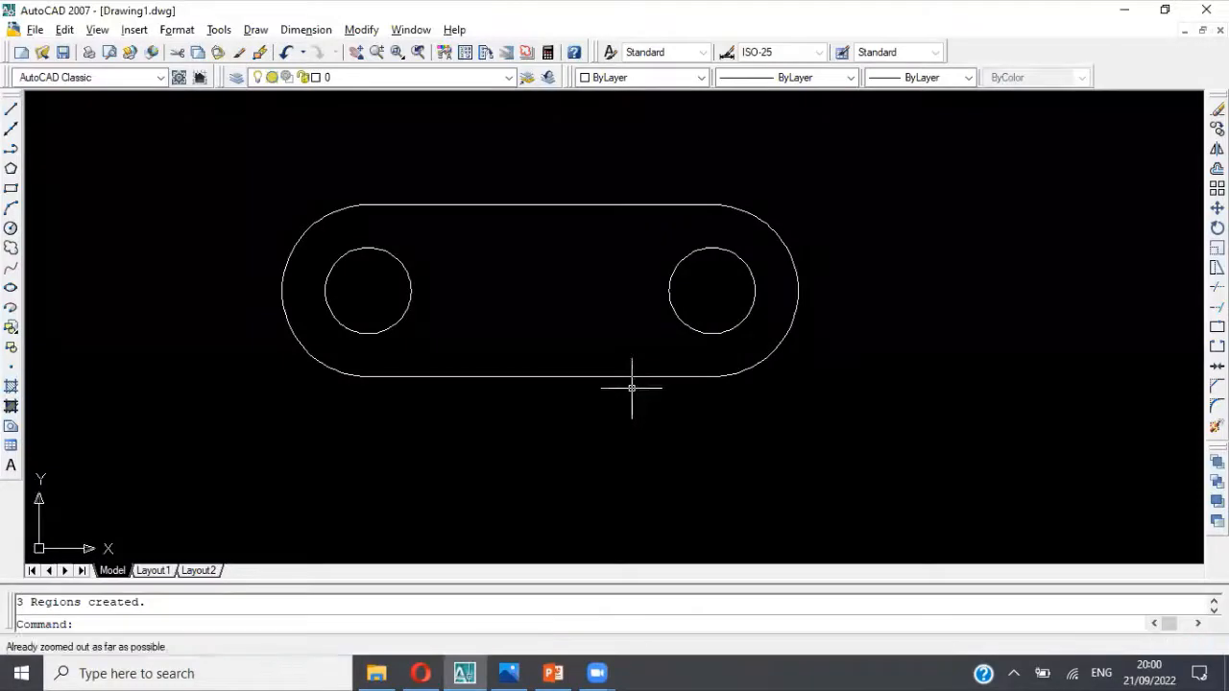
pyautogui.click(160, 77)
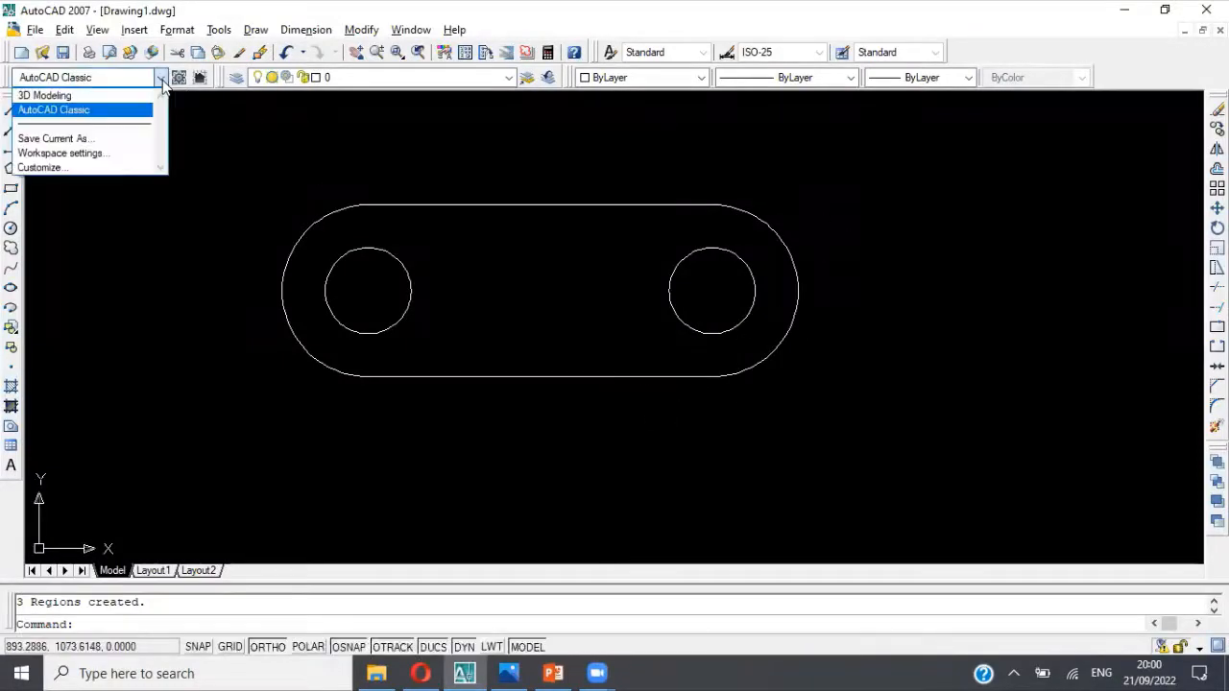
pyautogui.click(123, 97)
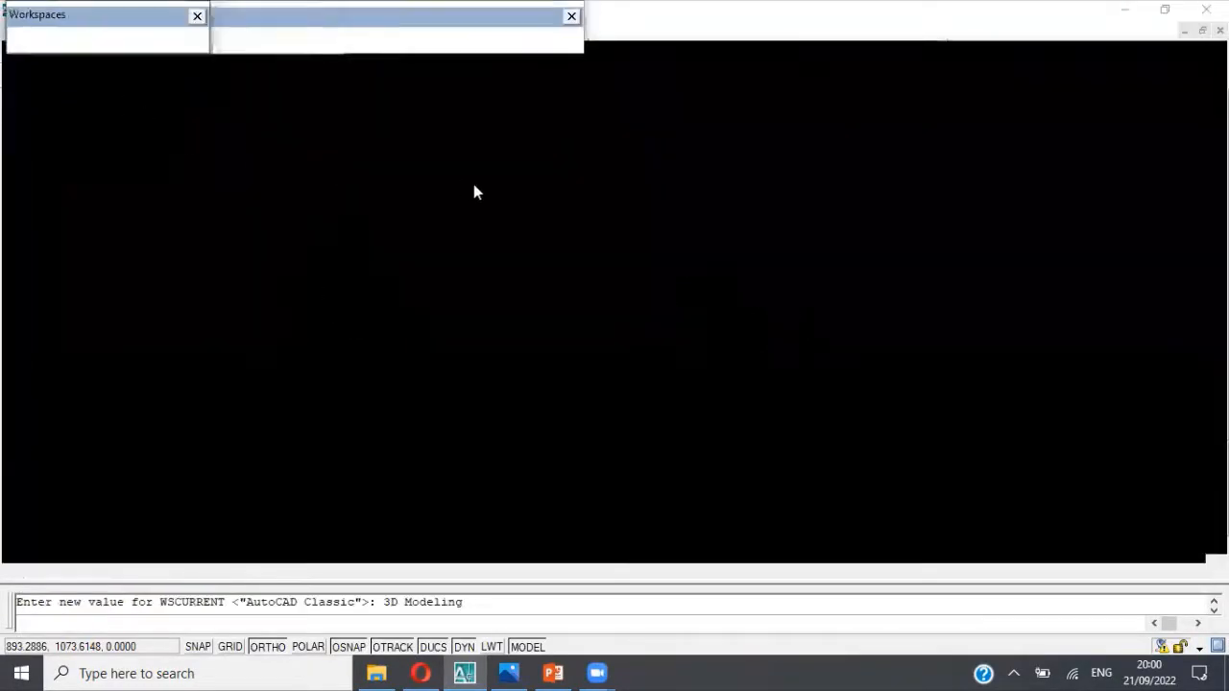
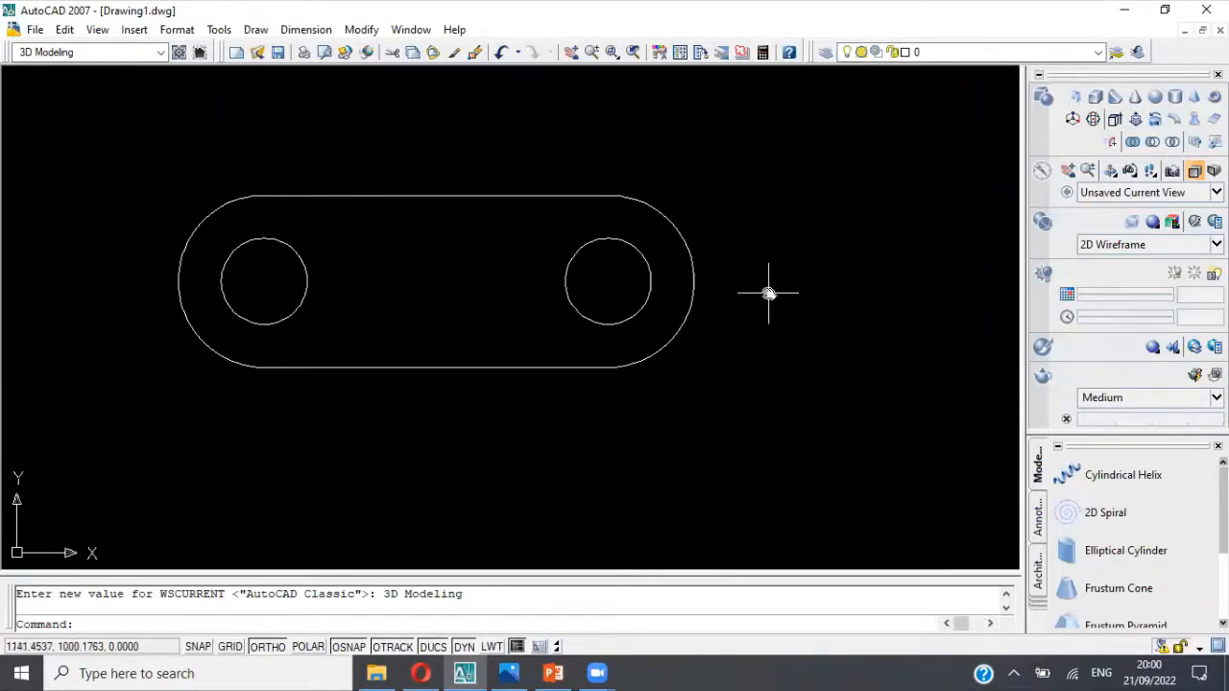
# Step: Set the view of the base profile to Southwest Isometric
pyautogui.moveTo(769, 296); pyautogui.dragTo(842, 321, button='middle')
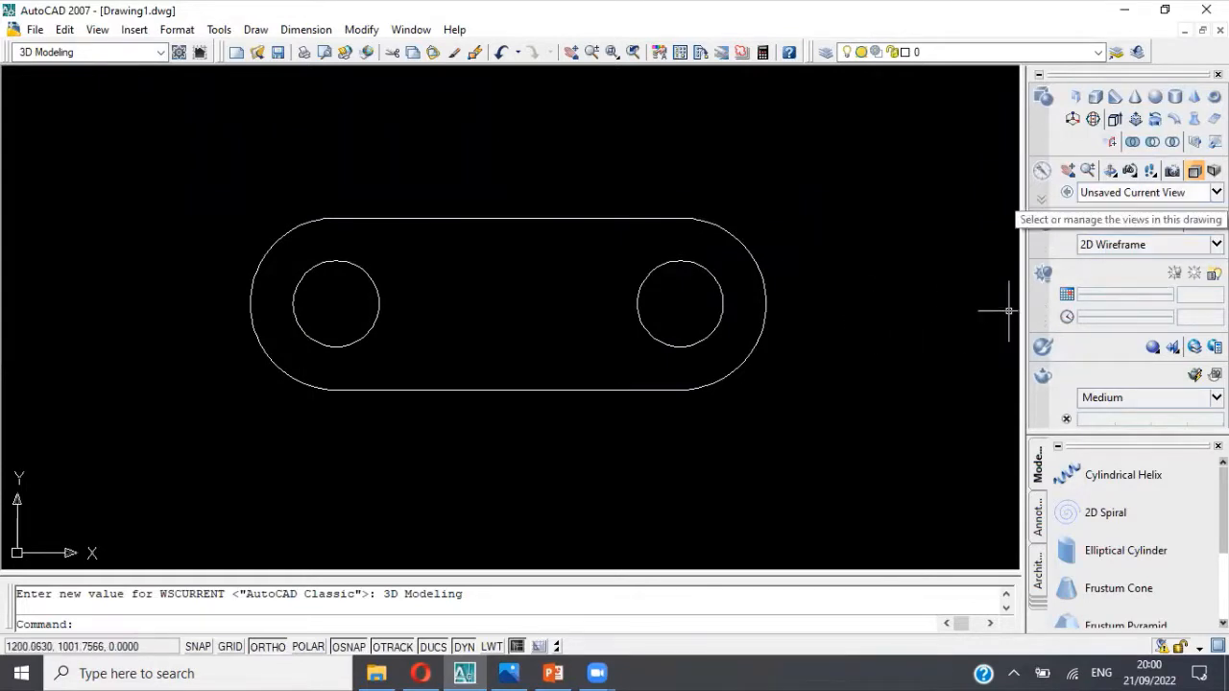
pyautogui.click(1137, 192)
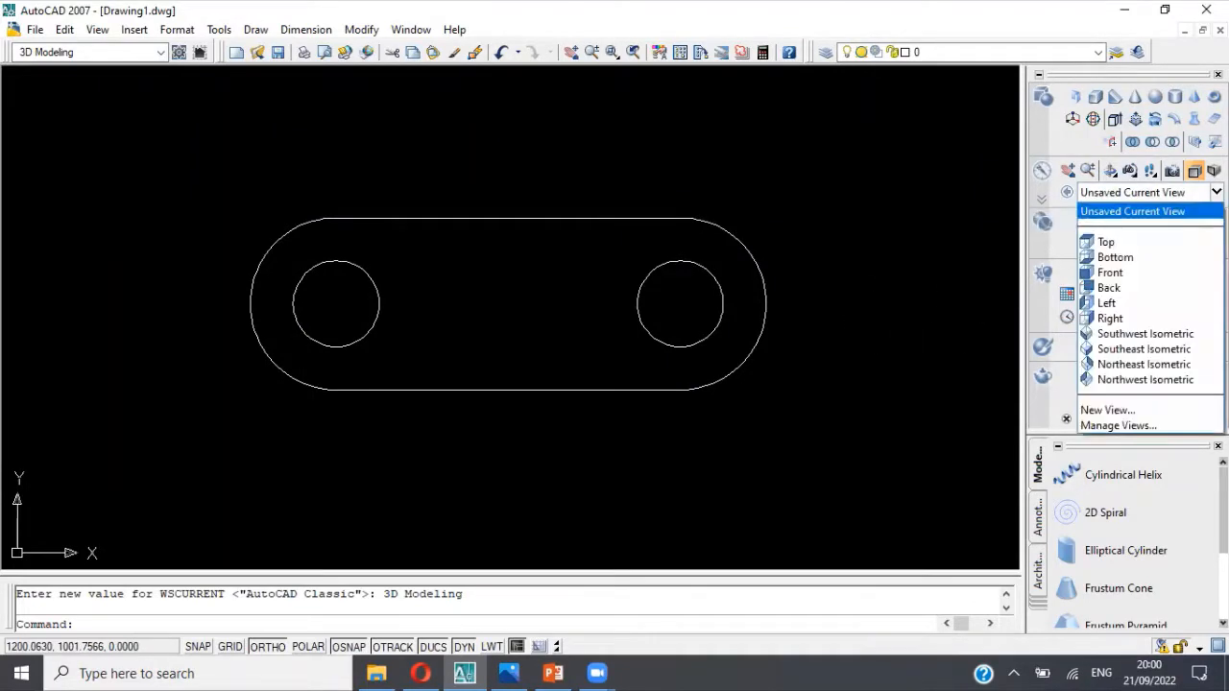
pyautogui.click(1162, 334)
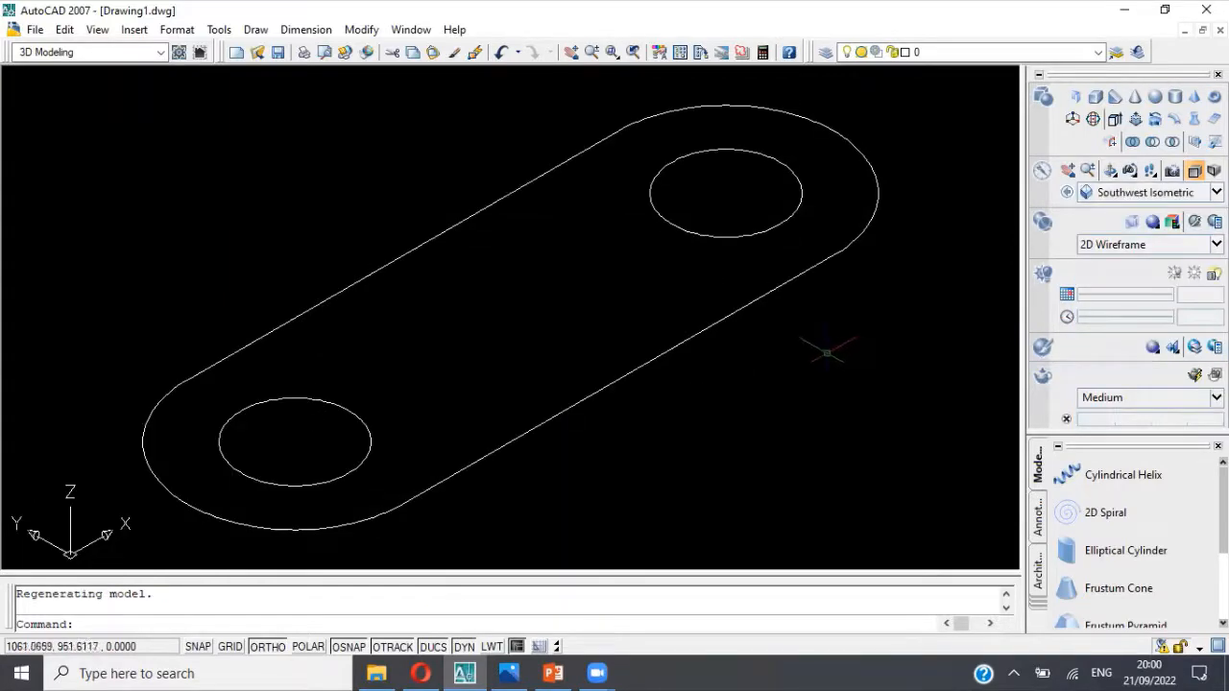
pyautogui.keyDown('shift'); pyautogui.moveTo(880, 318); pyautogui.dragTo(796, 340, button='middle'); pyautogui.keyUp('shift')
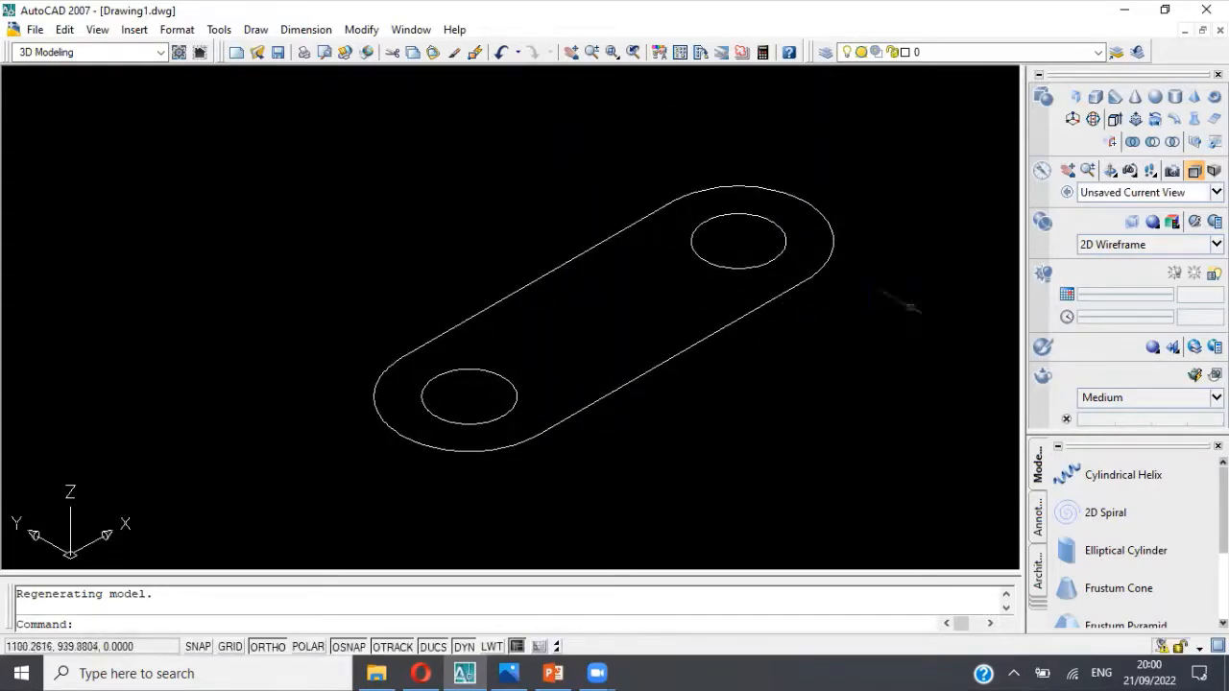
# Step: Extrude the base outline and both hole circles to a height of 20, checking the thickness in the reference picture
pyautogui.click(1114, 120)
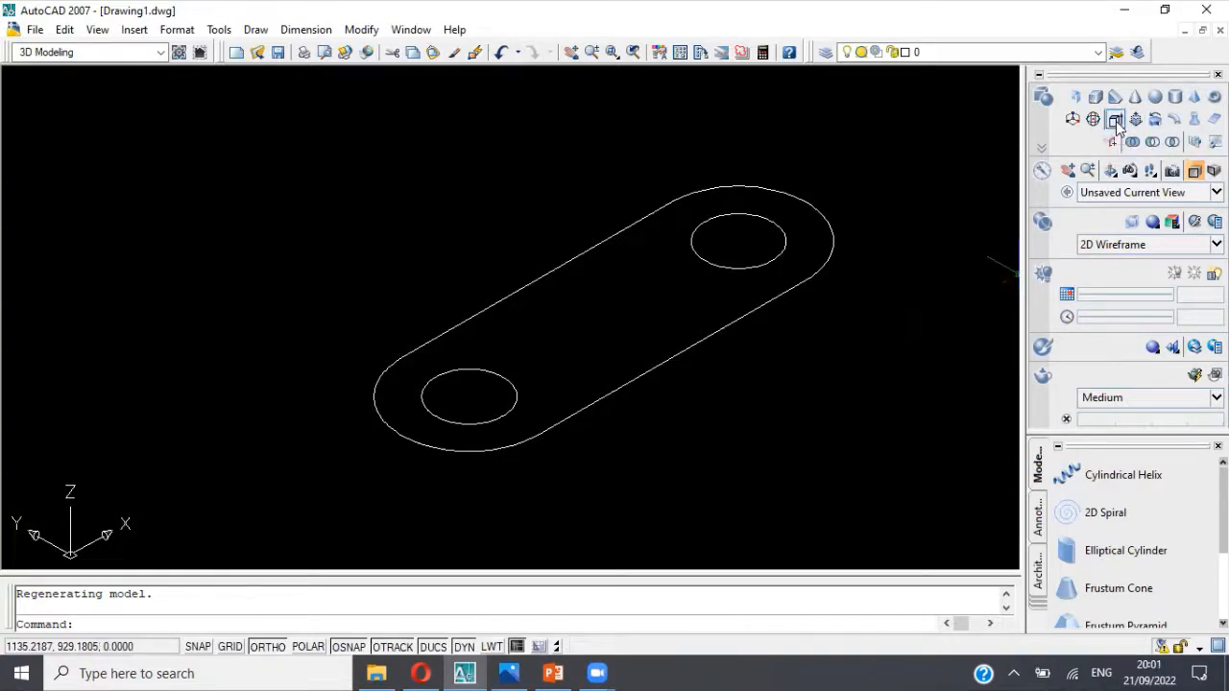
pyautogui.click(735, 319)
pyautogui.click(736, 323)
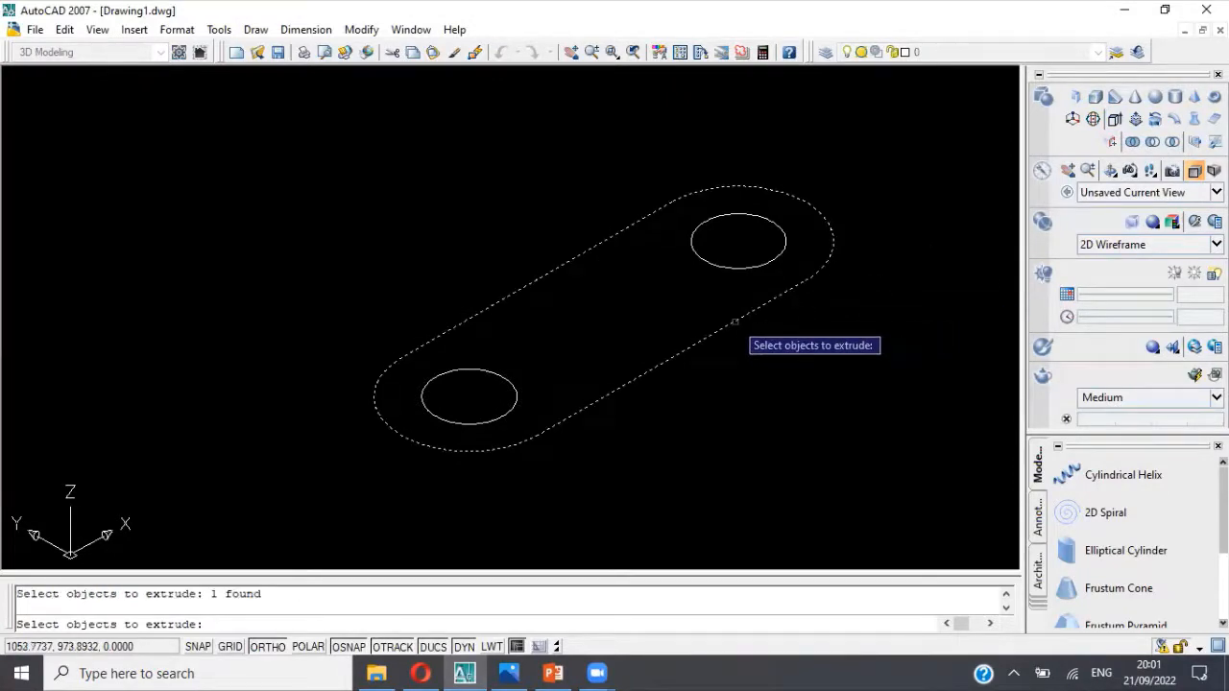
pyautogui.click(517, 395)
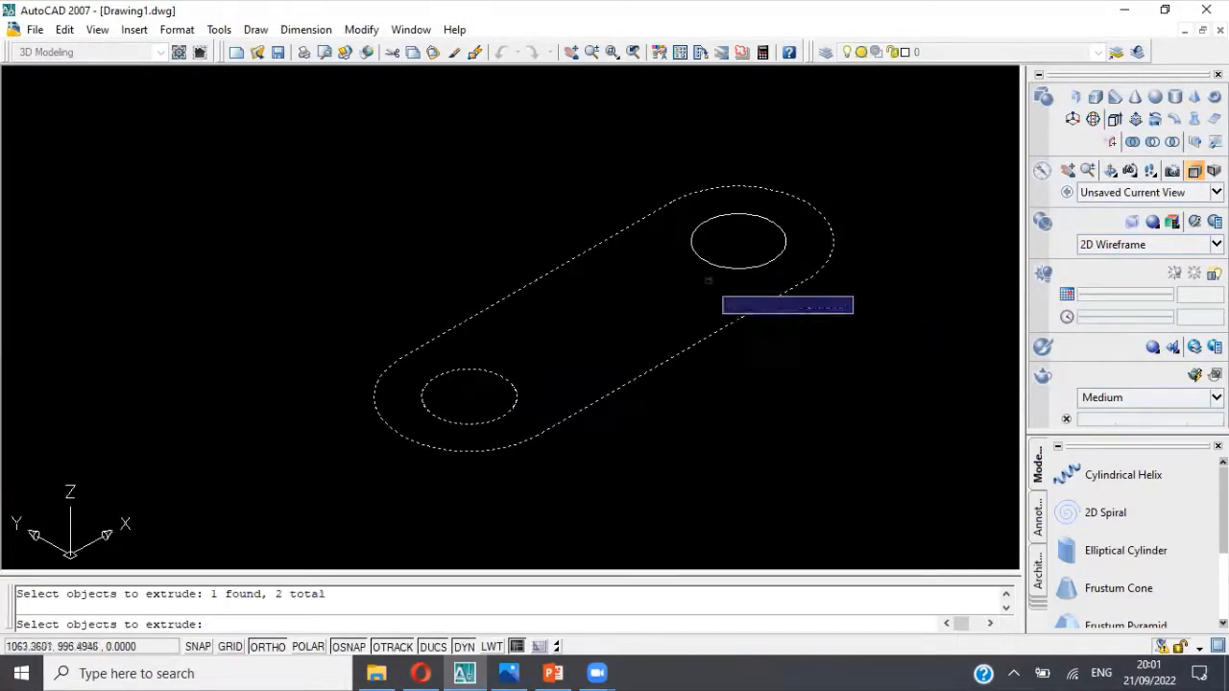
pyautogui.click(720, 265)
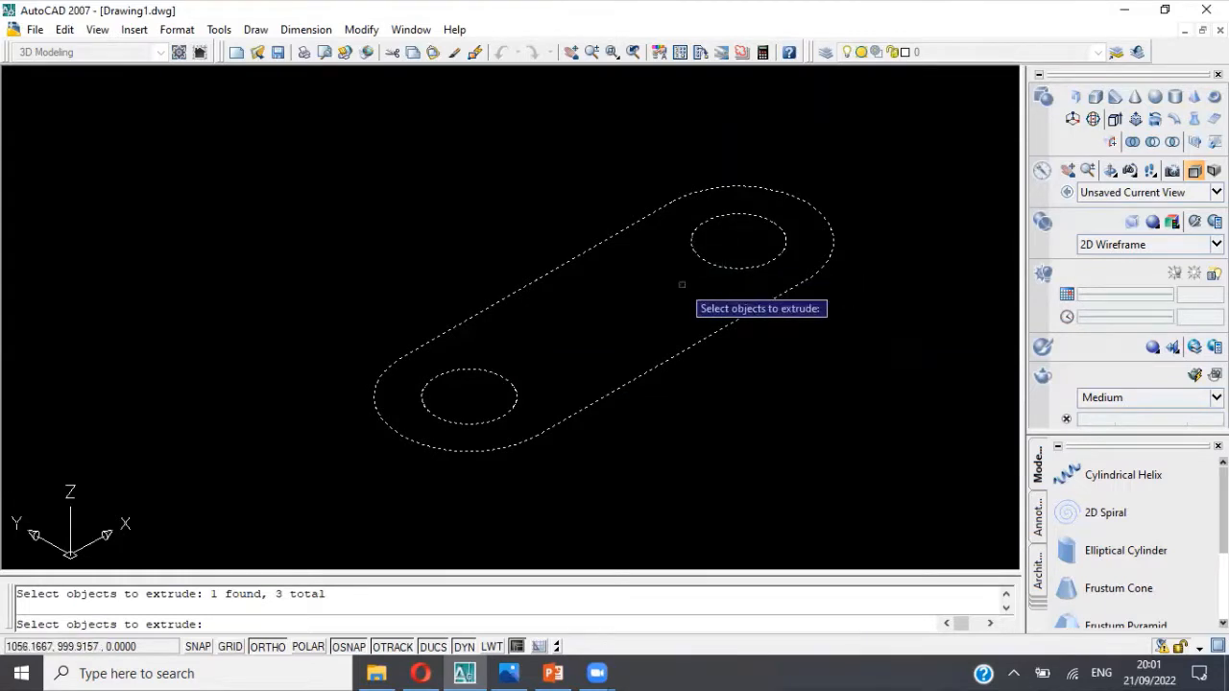
pyautogui.press('Return')
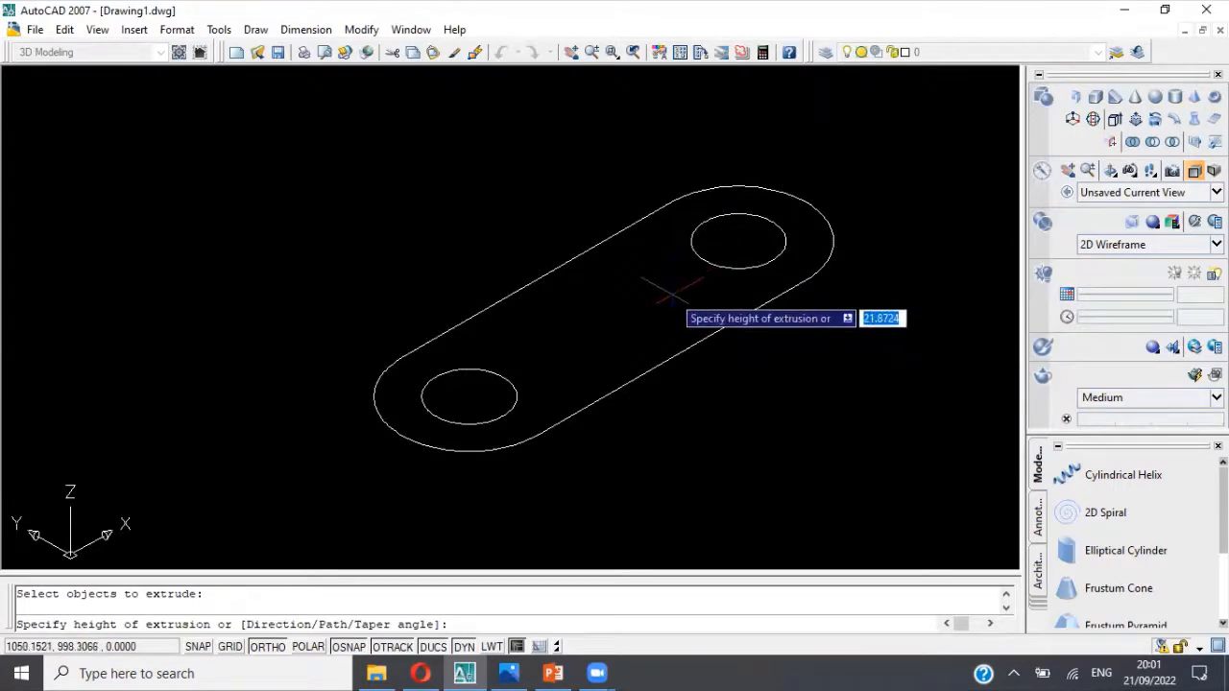
pyautogui.hotkey('alt', 'Tab')
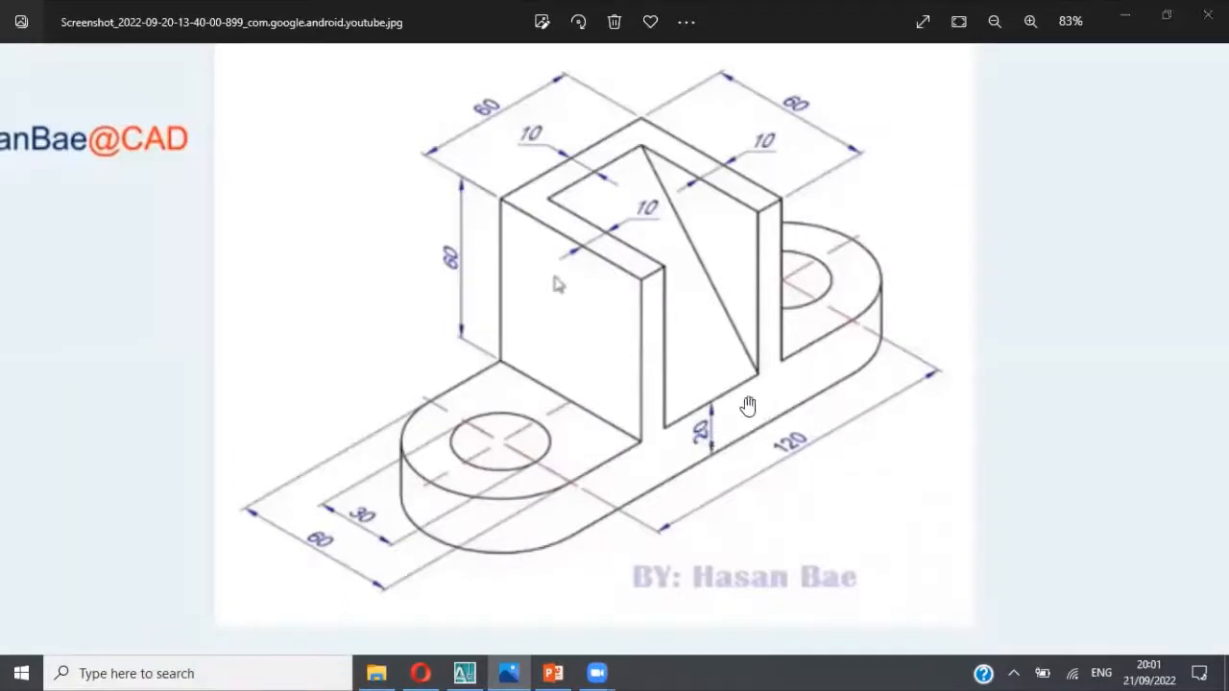
pyautogui.hotkey('alt', 'Tab')
pyautogui.write('20')
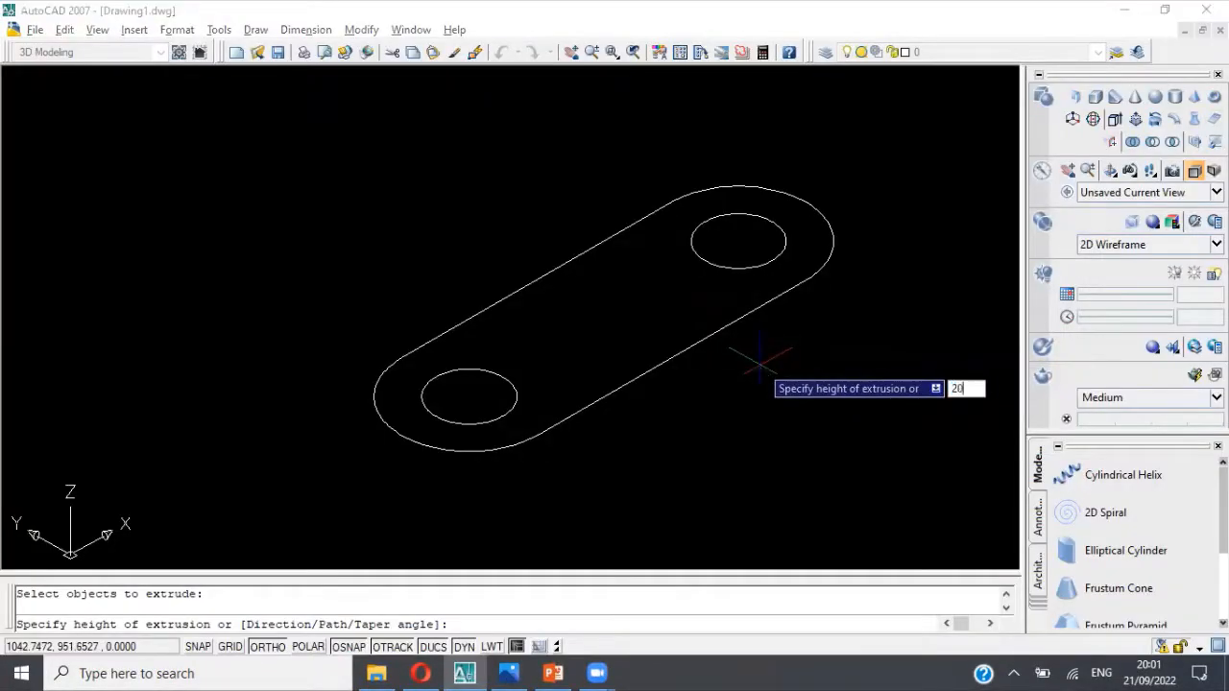
pyautogui.press('Return')
pyautogui.press('Escape')
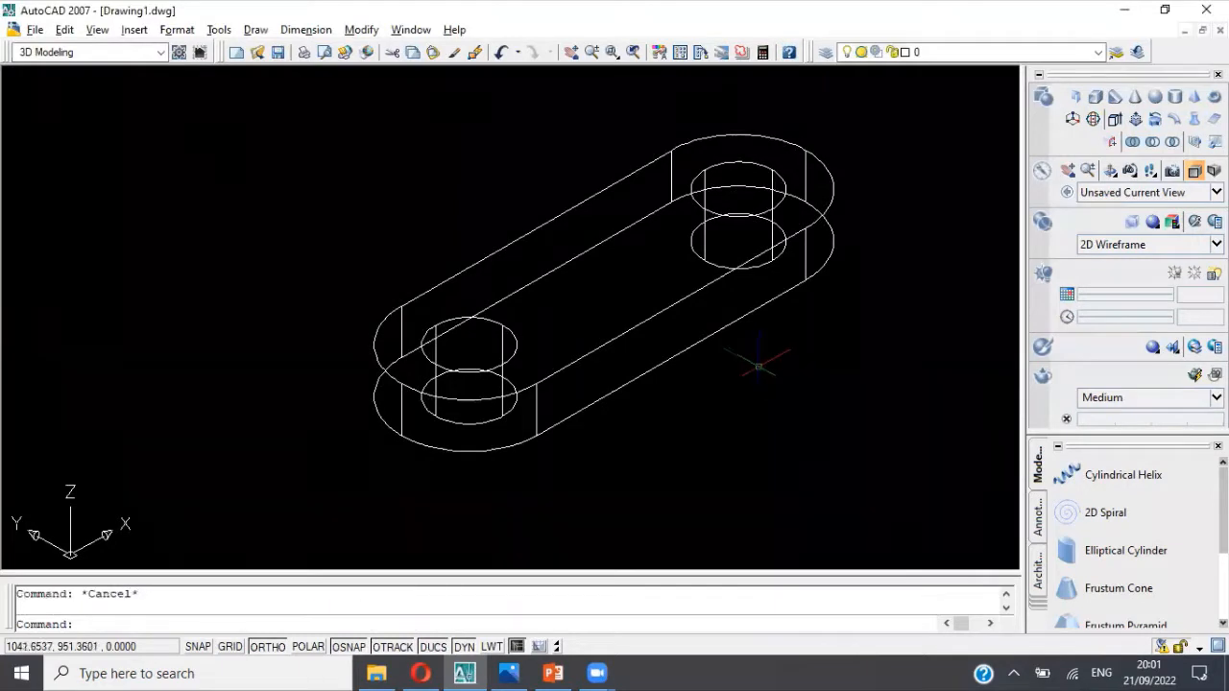
# Step: Examine the extruded base in the Conceptual visual style, and return the display to 2D Wireframe
pyautogui.moveTo(772, 363); pyautogui.dragTo(758, 384, button='middle')
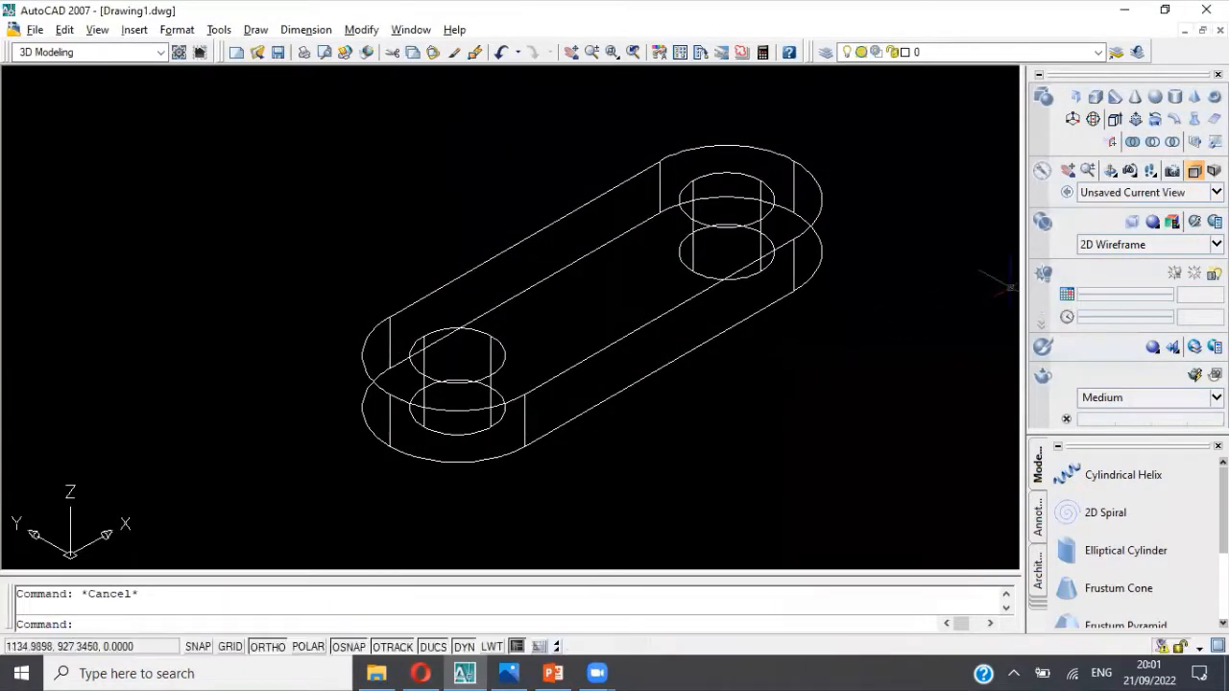
pyautogui.click(1090, 244)
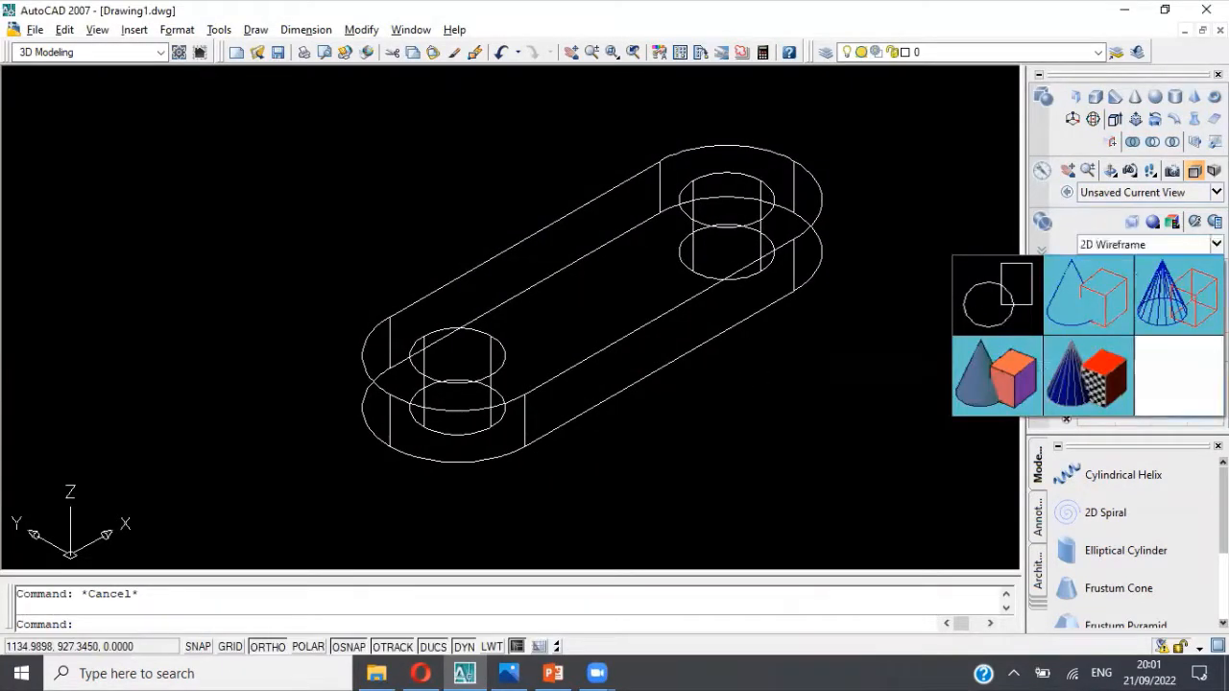
pyautogui.click(996, 363)
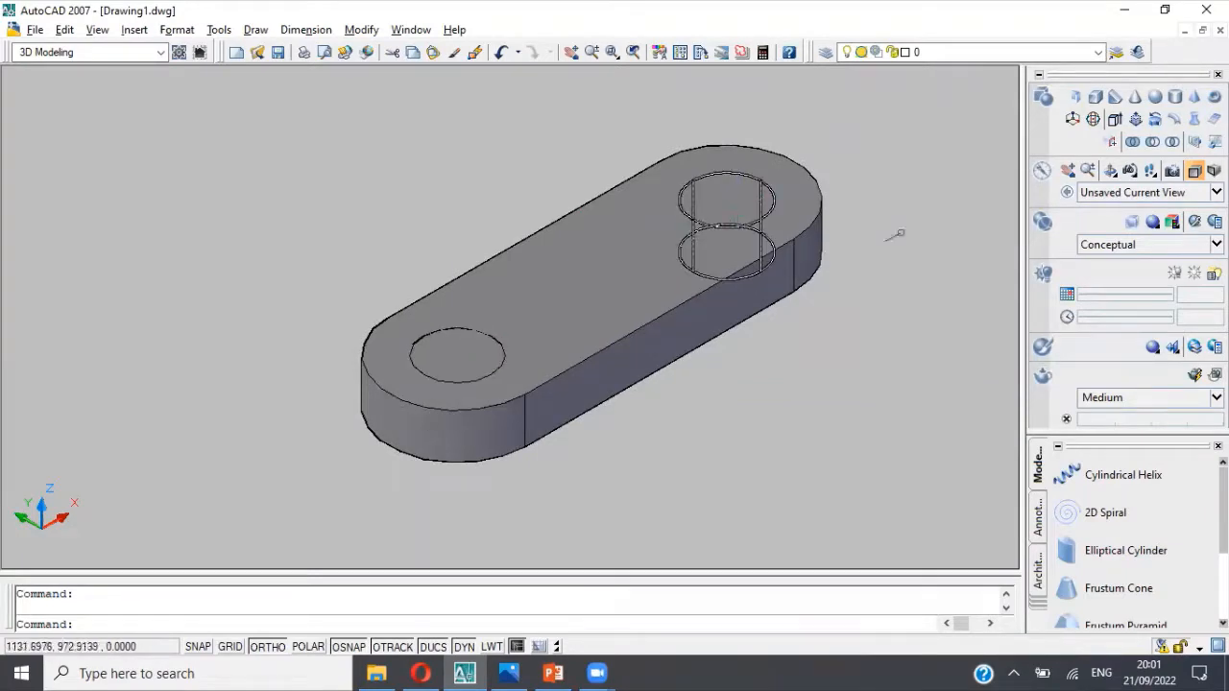
pyautogui.click(1190, 272)
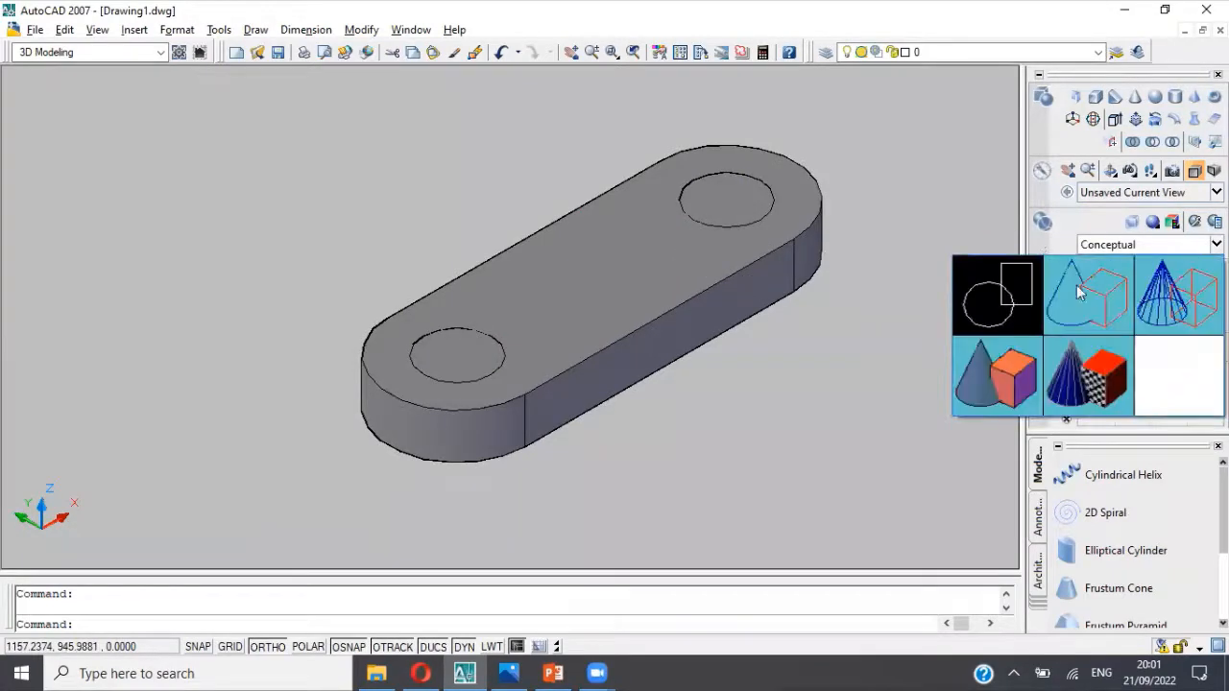
pyautogui.click(1008, 307)
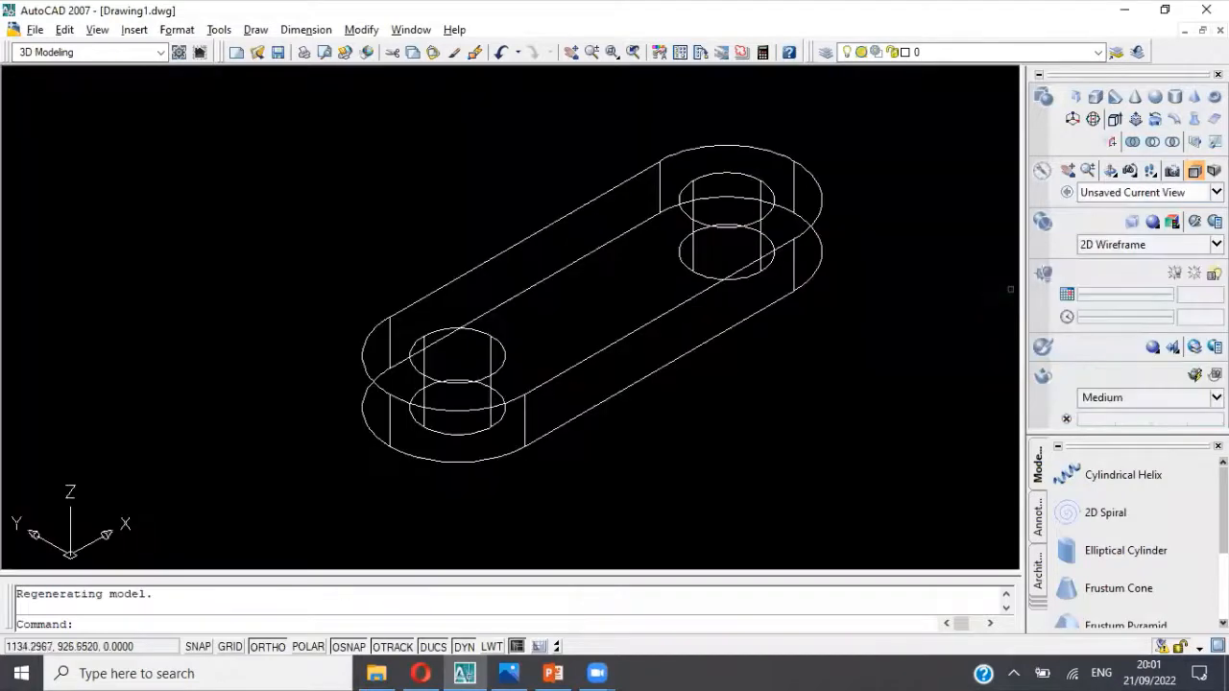
# Step: Undo the visual style changes and the extrusion of the base outline and hole circles
pyautogui.click(503, 54)
pyautogui.click(503, 54)
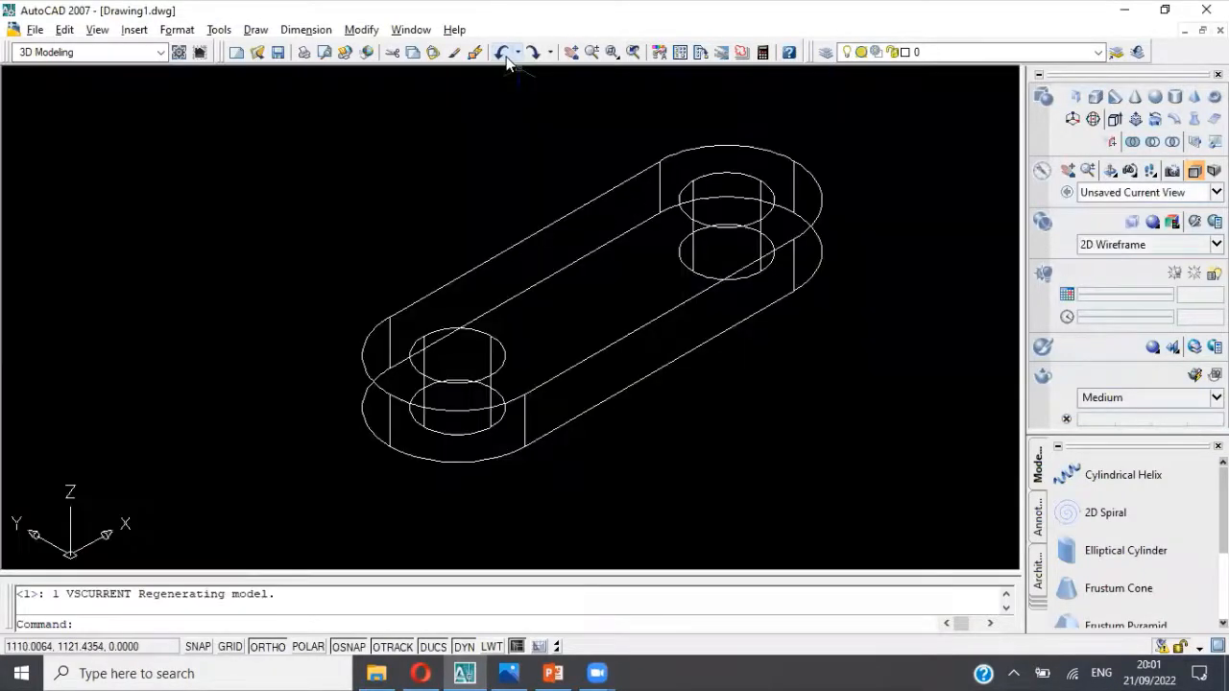
pyautogui.click(503, 54)
pyautogui.click(503, 54)
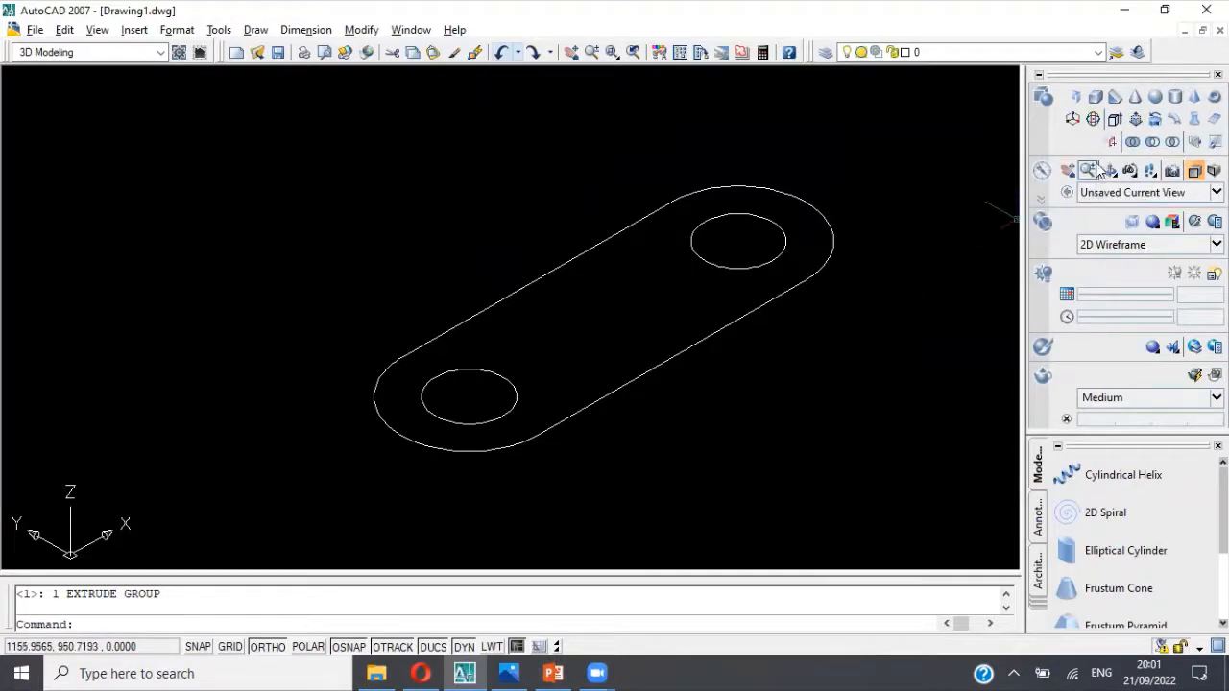
# Step: Presspull the base area between the outline and the two hole circles upward by 15
pyautogui.click(1132, 119)
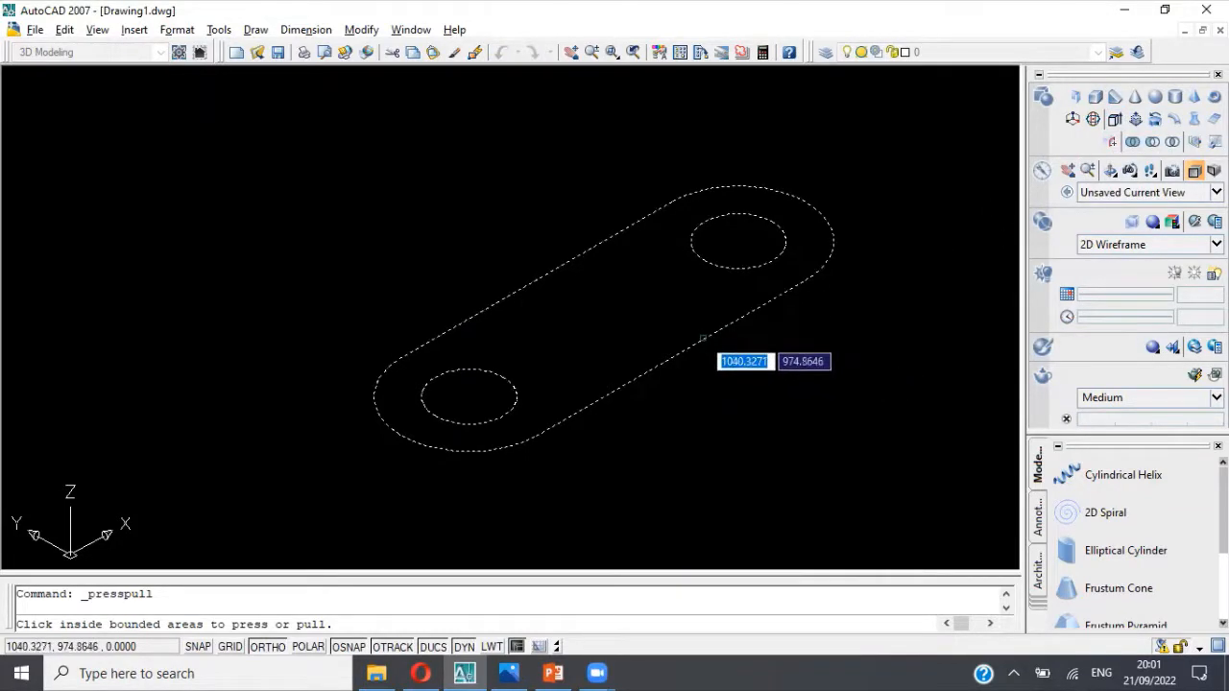
pyautogui.press('Escape')
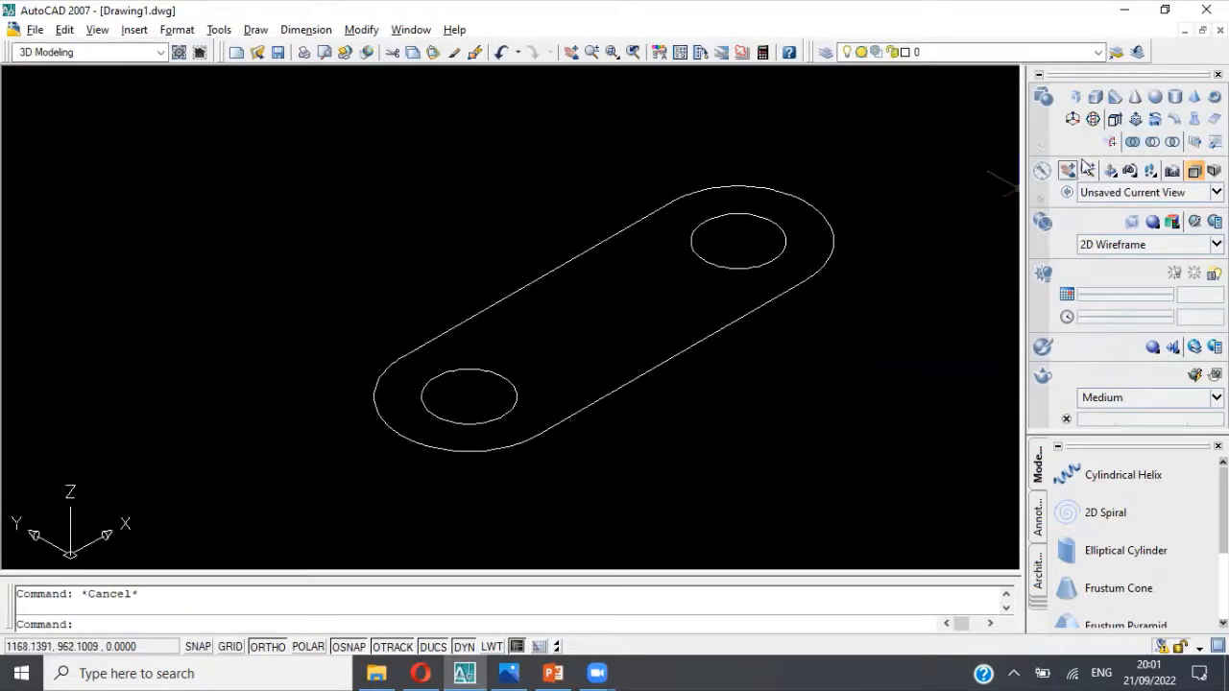
pyautogui.click(1134, 118)
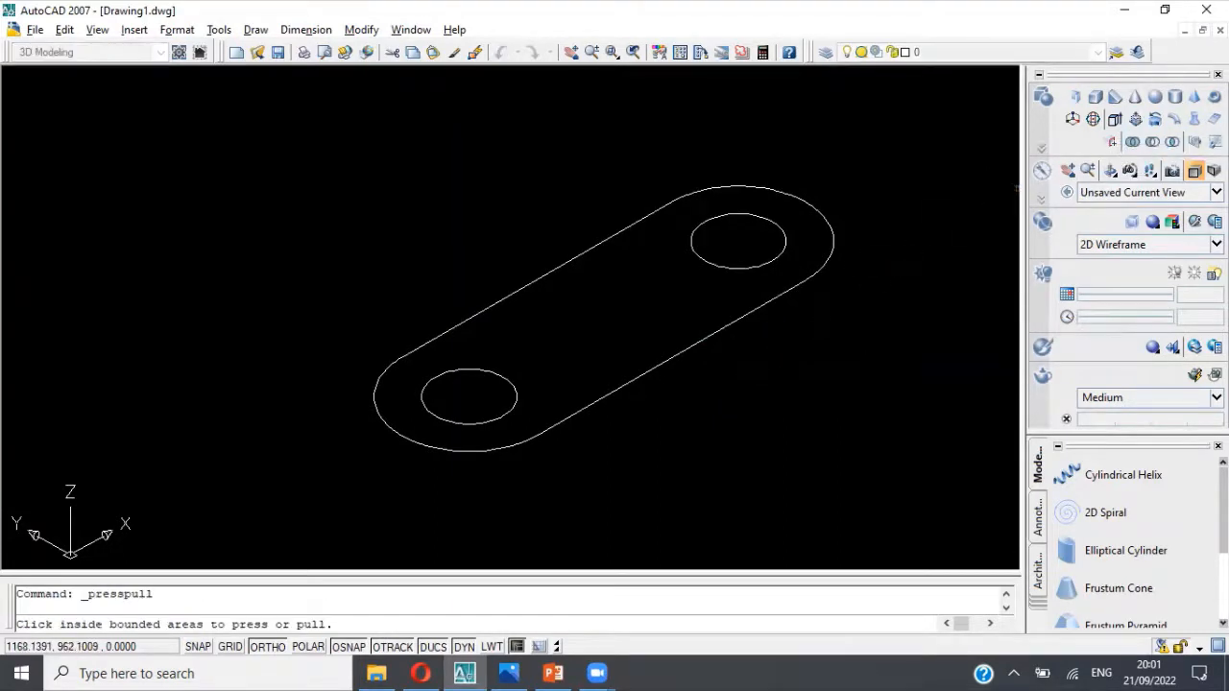
pyautogui.click(690, 345)
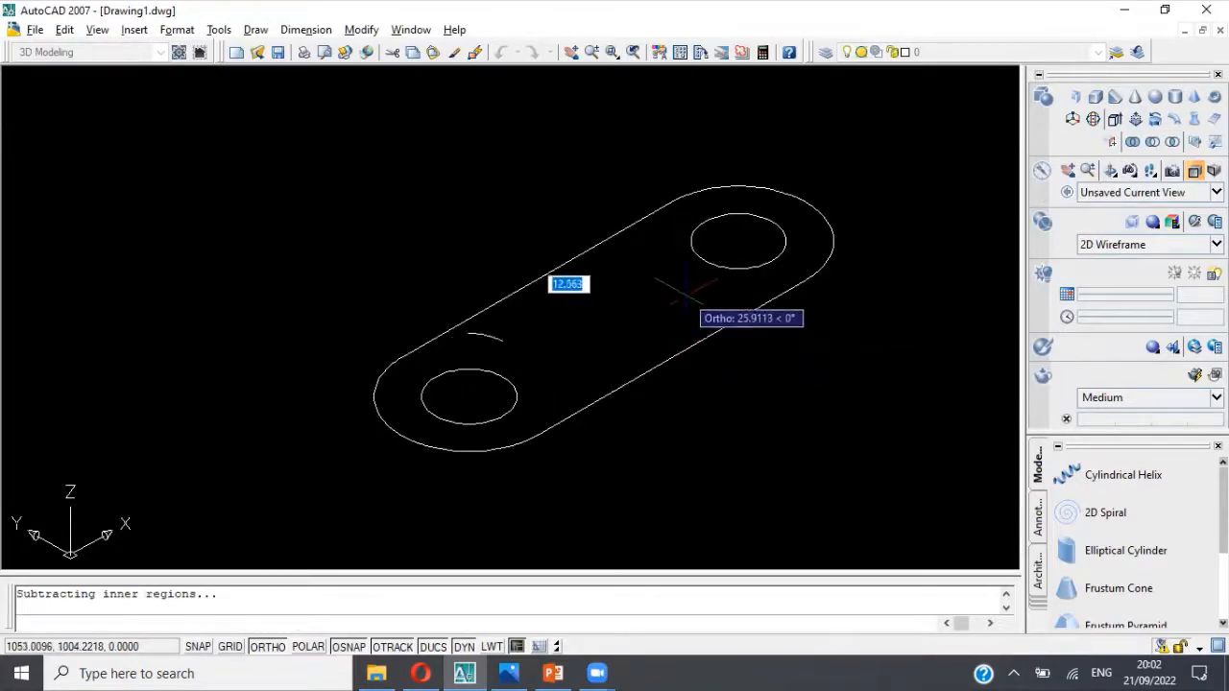
pyautogui.scroll(-2, 678, 238)
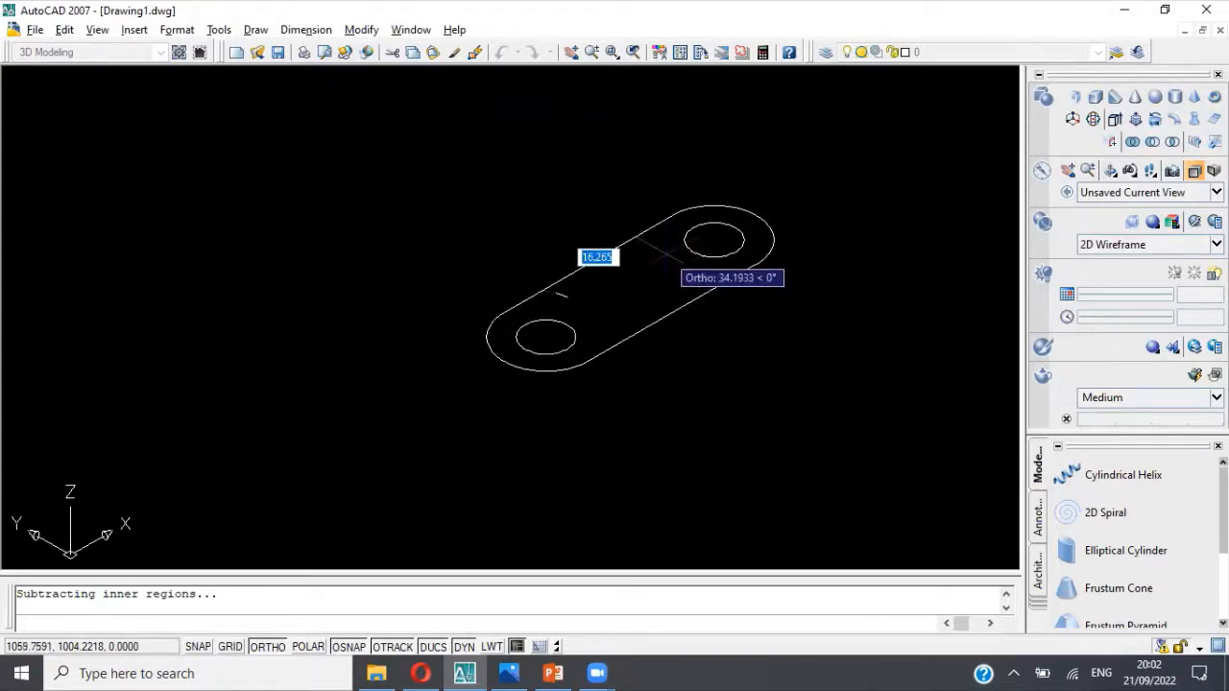
pyautogui.press('Escape')
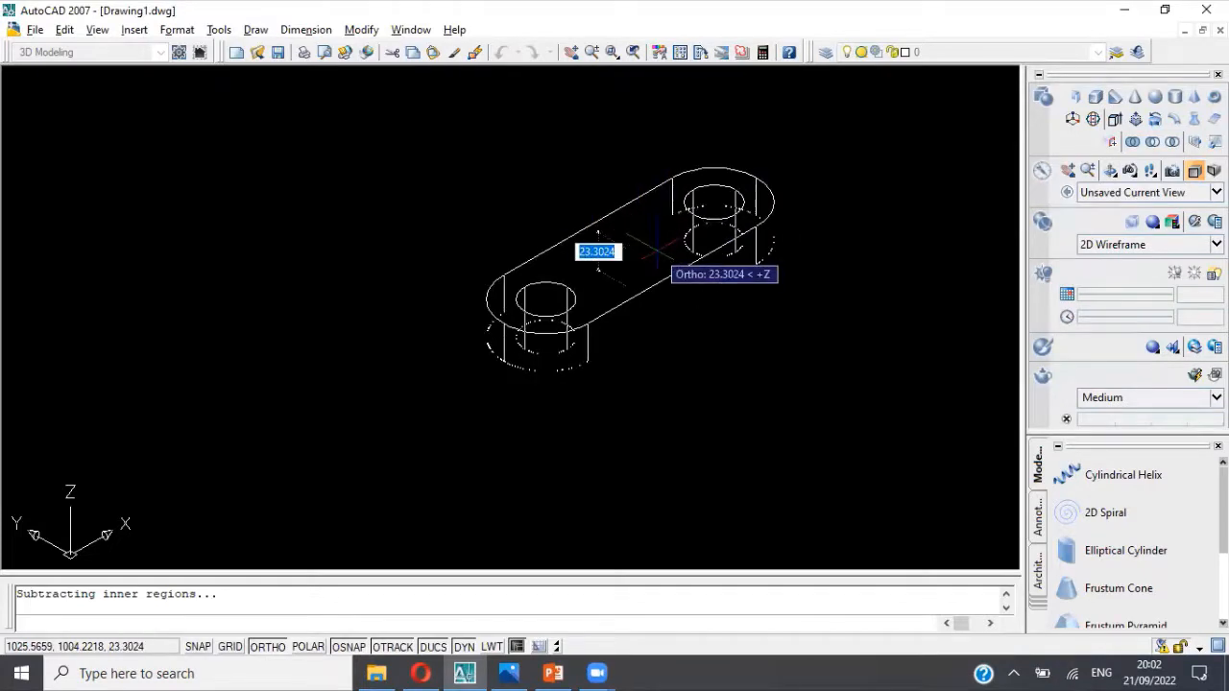
pyautogui.write('1')
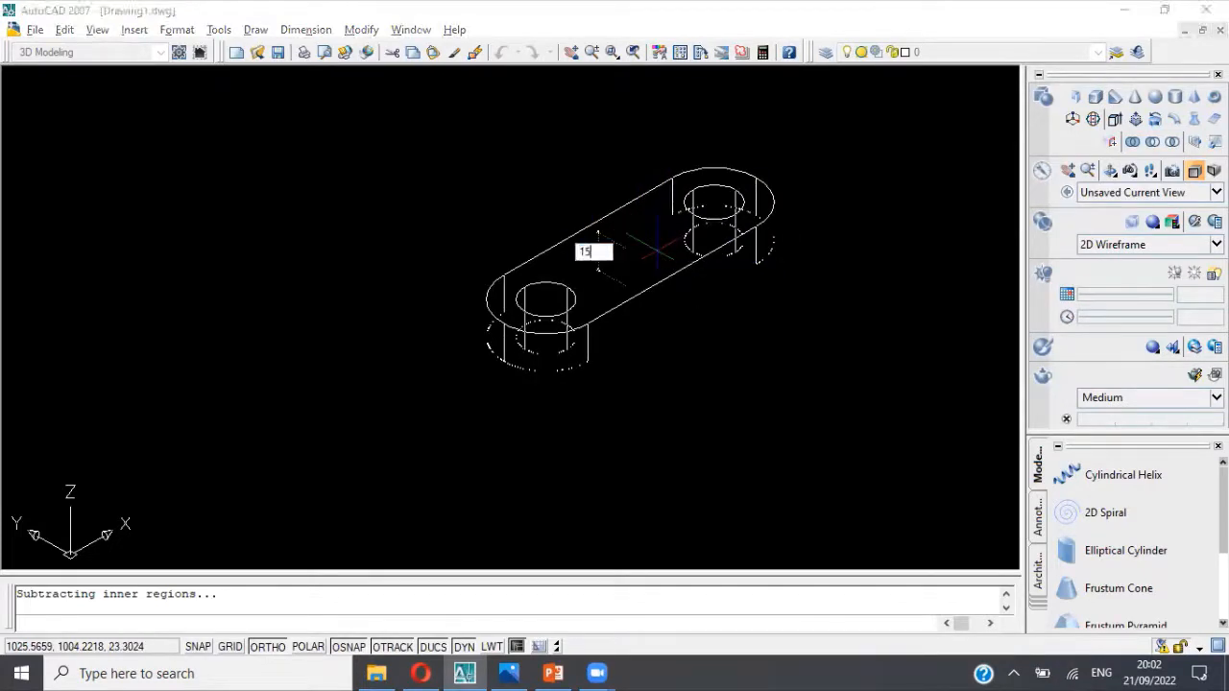
pyautogui.write('5')
pyautogui.press('Return')
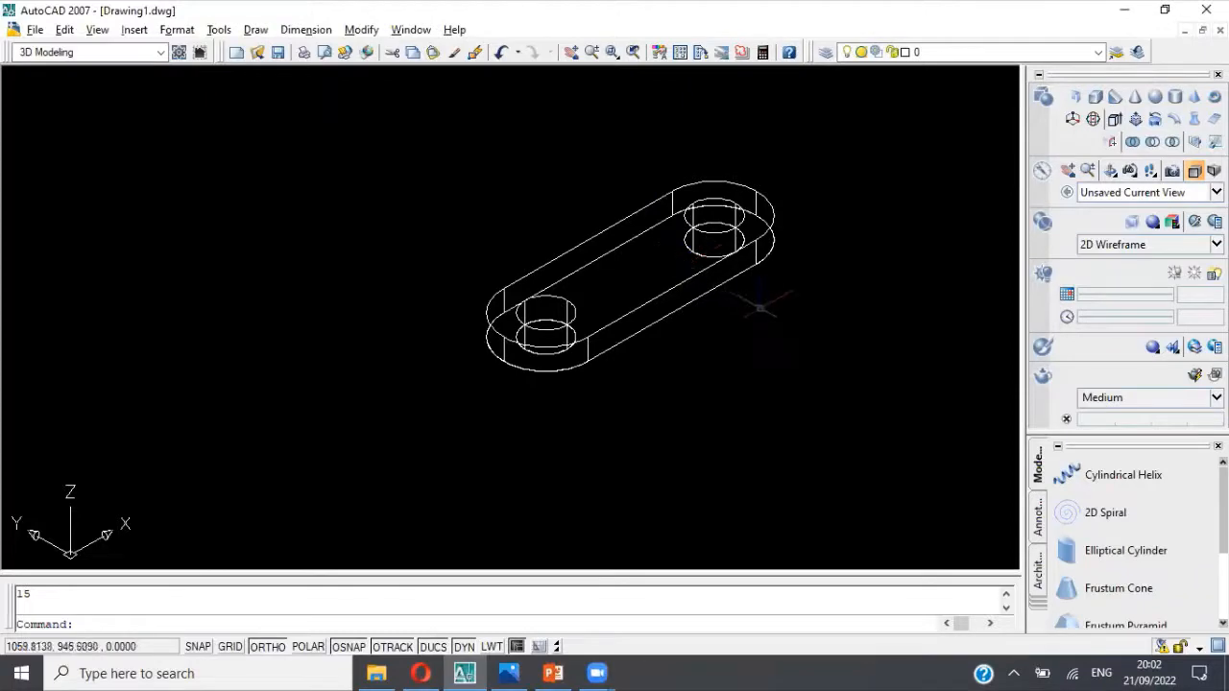
pyautogui.press('Escape')
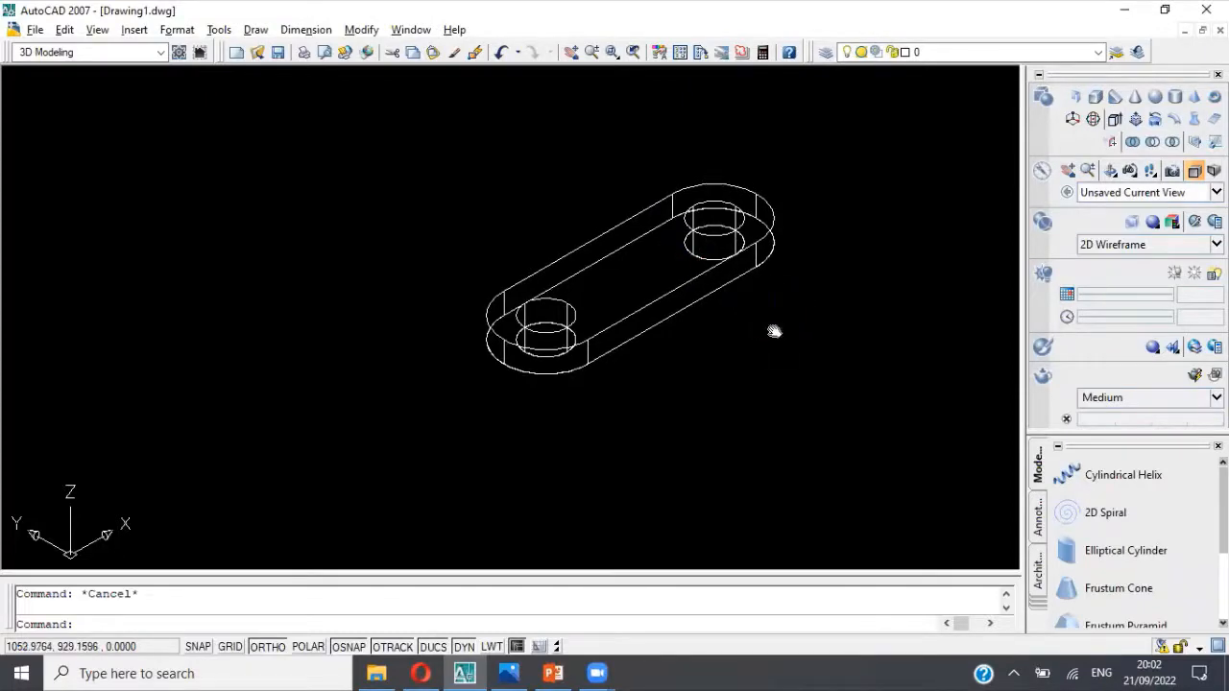
# Step: Check the base thickness in the bracket's reference picture and undo the last Presspull
pyautogui.hotkey('alt', 'Tab')
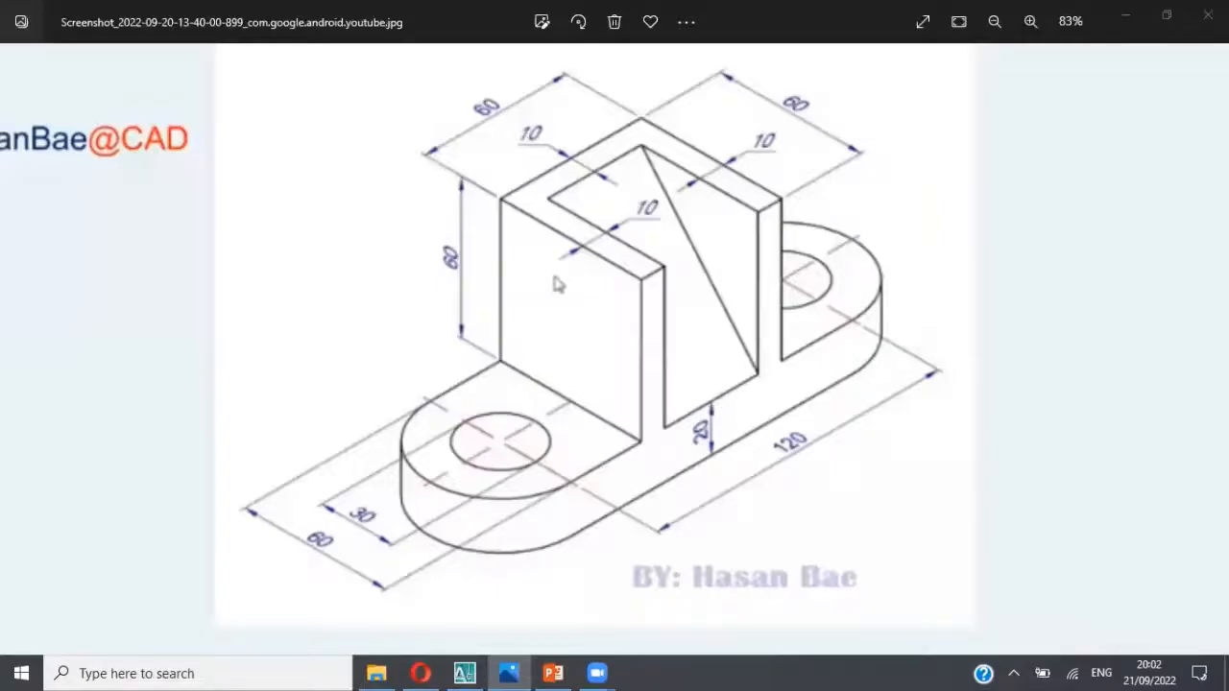
pyautogui.hotkey('alt', 'Tab')
pyautogui.click(502, 55)
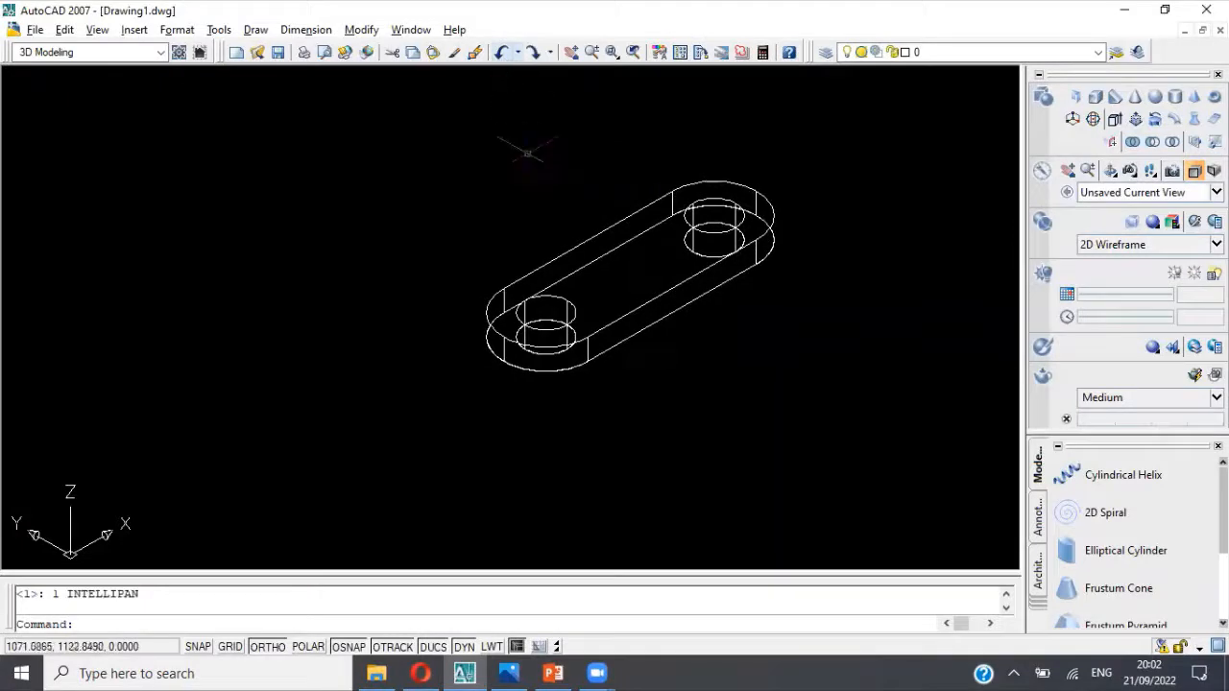
pyautogui.click(501, 54)
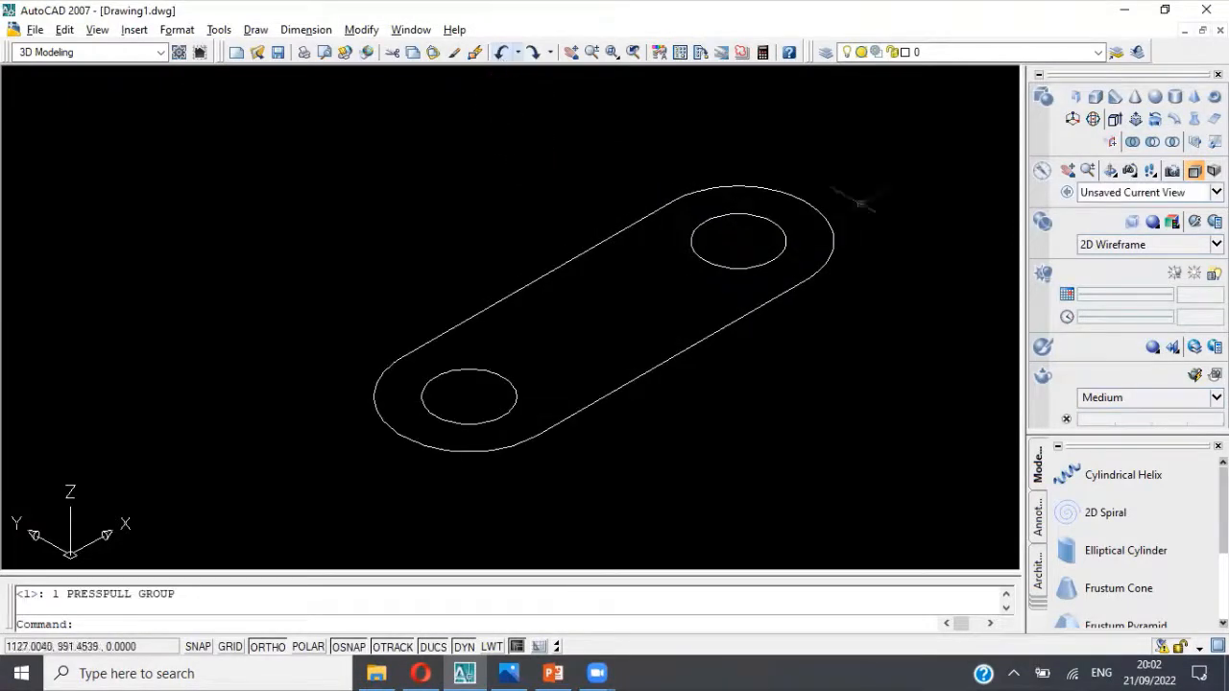
# Step: Presspull the base area between the outline and the two hole circles upward by 20
pyautogui.click(1135, 118)
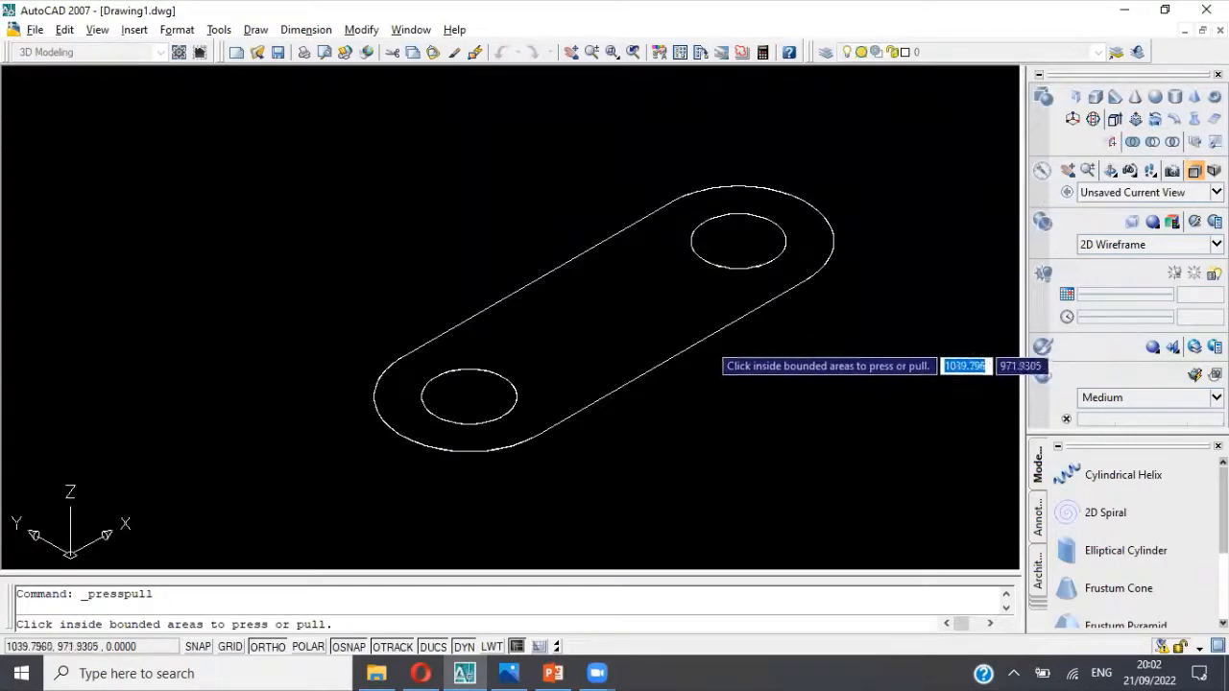
pyautogui.click(706, 335)
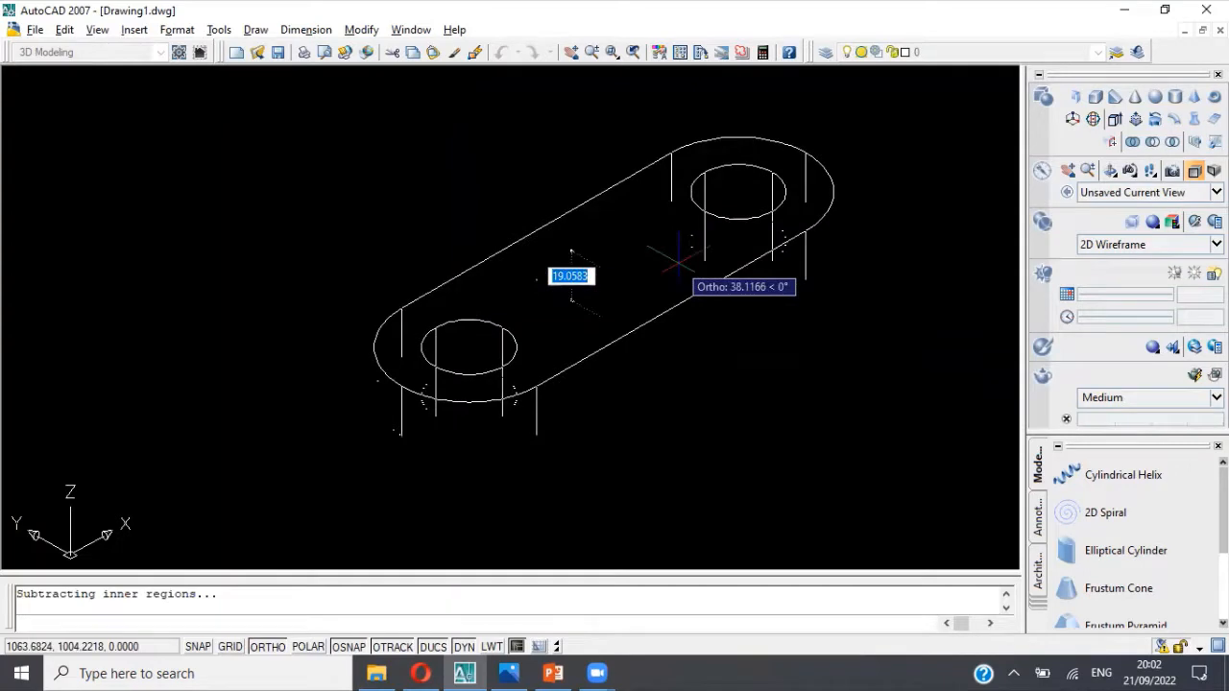
pyautogui.write('20')
pyautogui.press('Return')
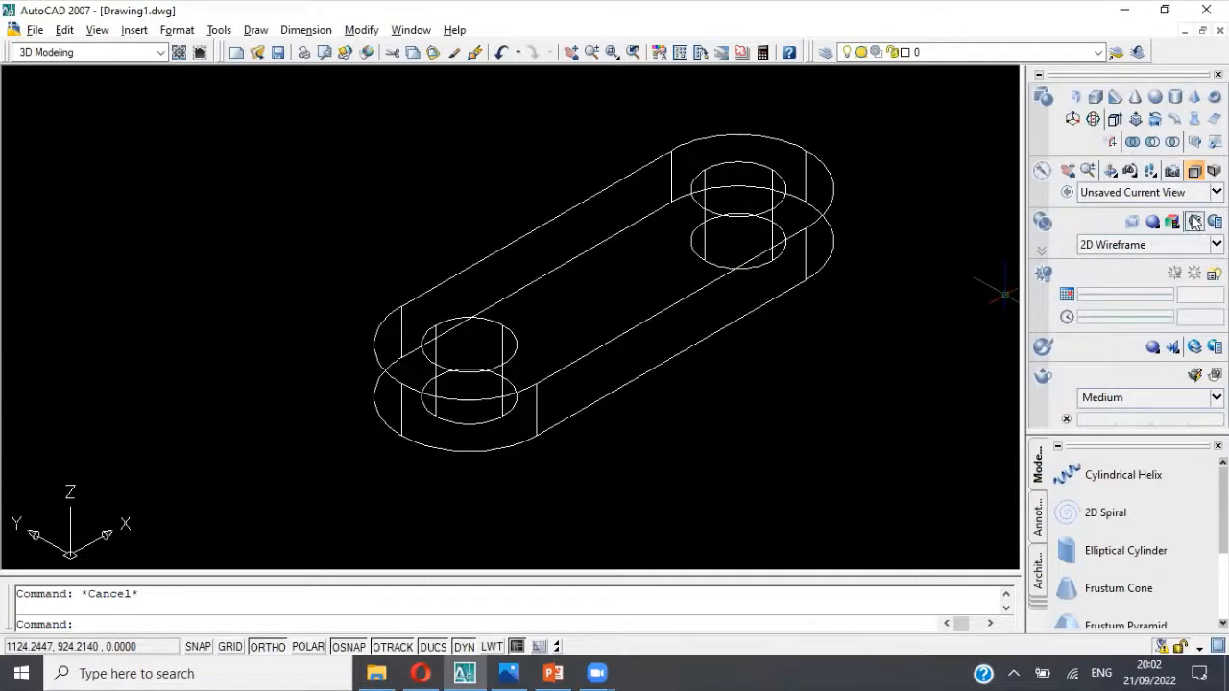
# Step: Display the base solid in the Conceptual visual style and orbit around it to inspect the two holes
pyautogui.click(1166, 246)
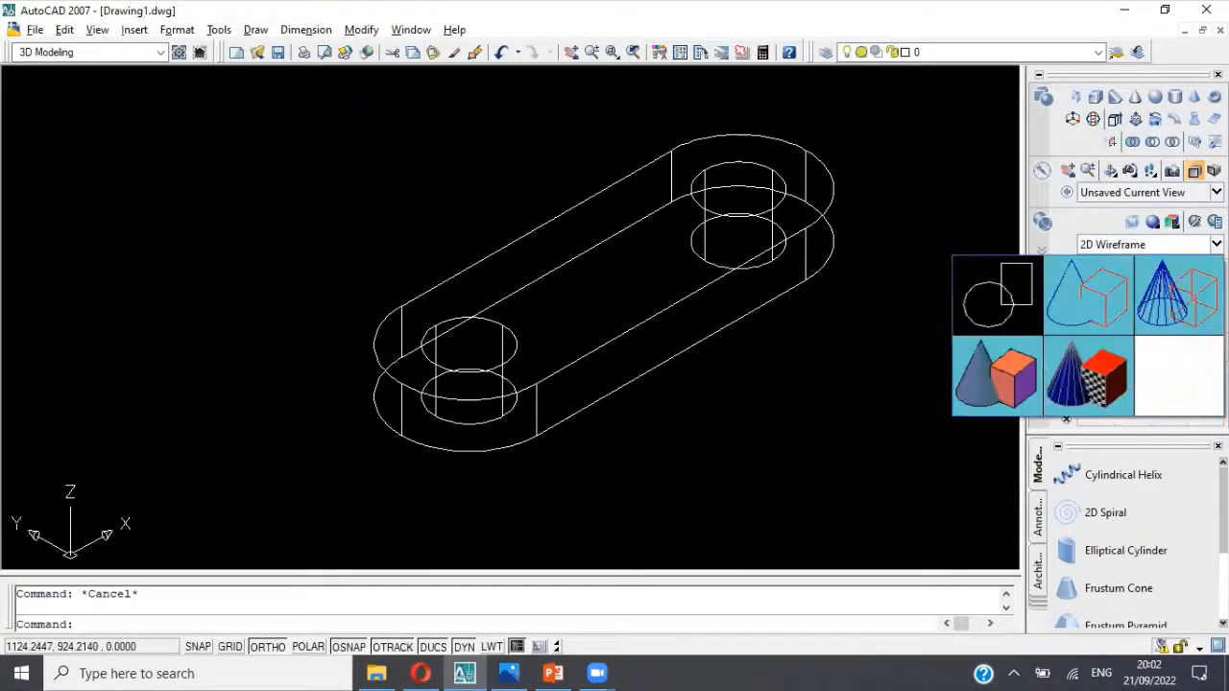
pyautogui.click(1035, 353)
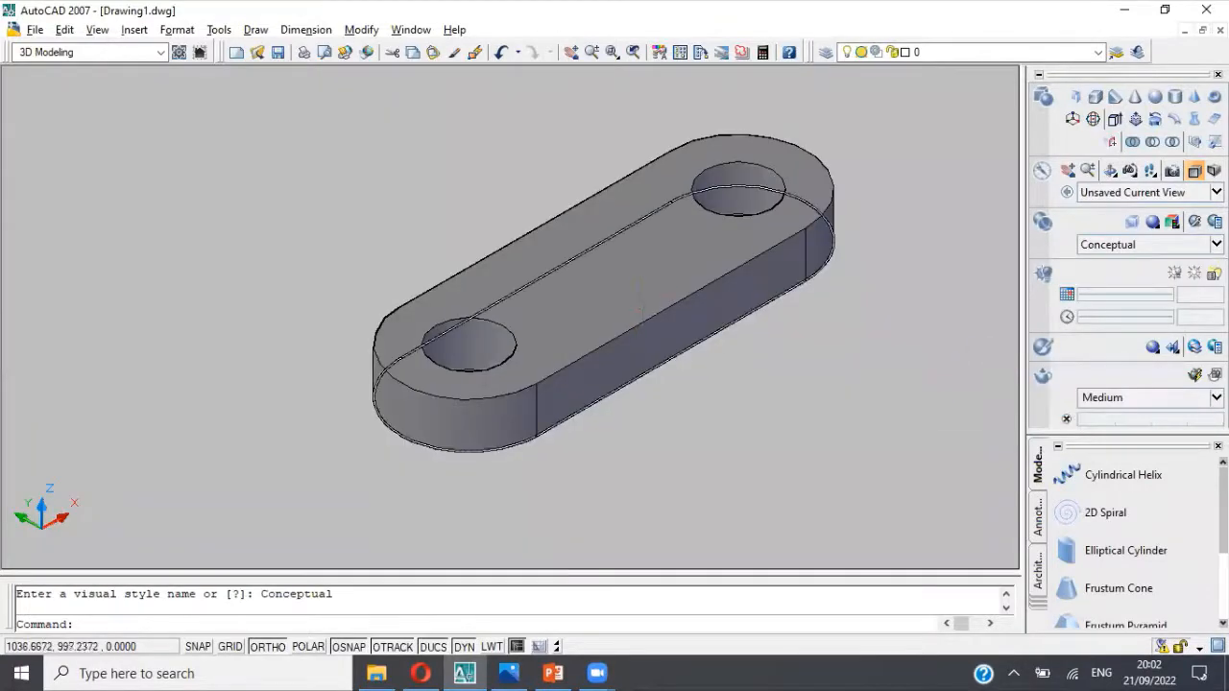
pyautogui.click(1111, 175)
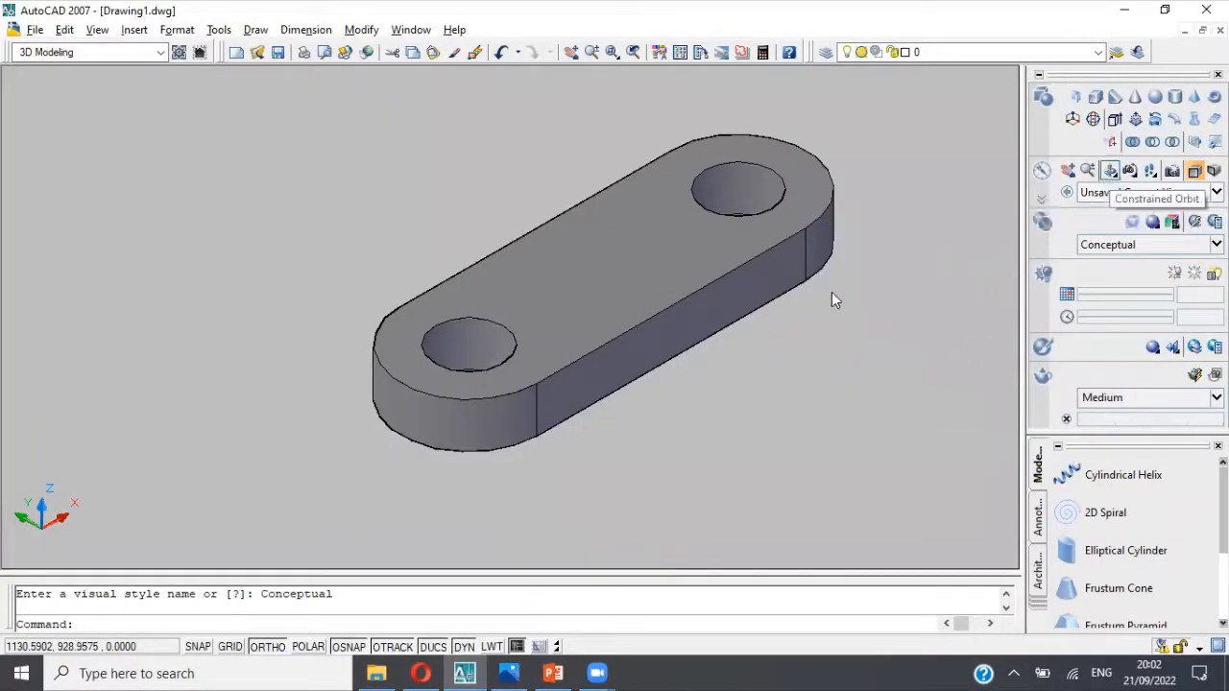
pyautogui.moveTo(755, 231); pyautogui.dragTo(727, 263)
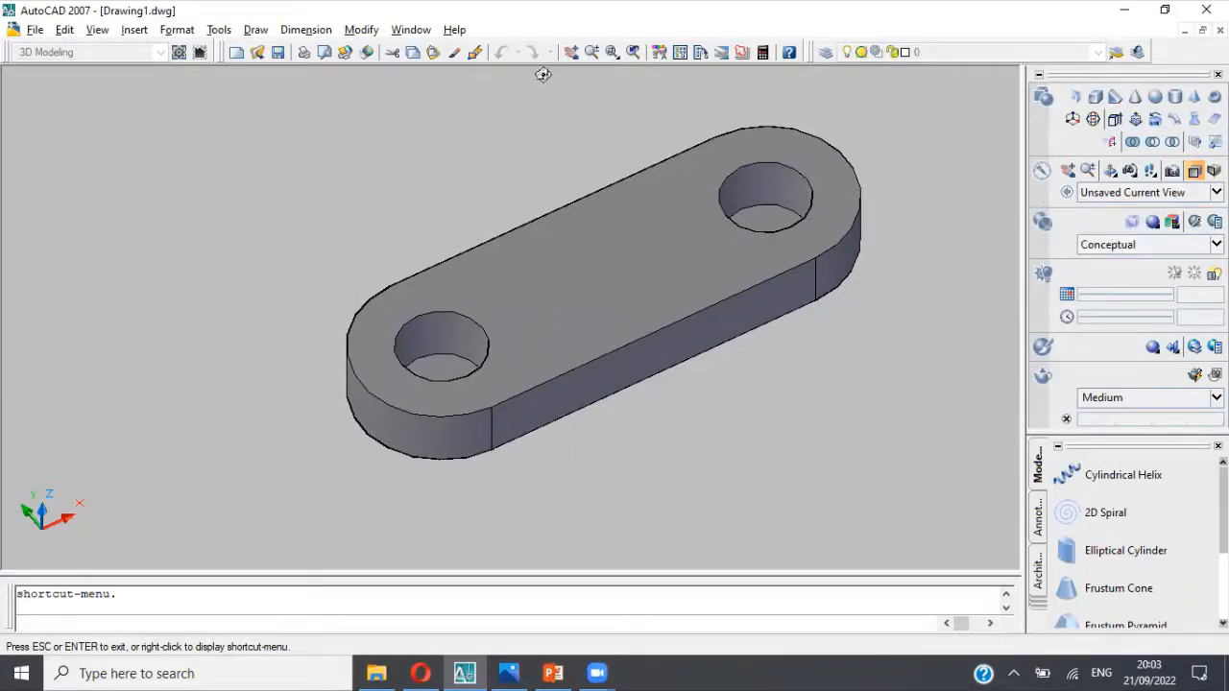
pyautogui.press('Escape')
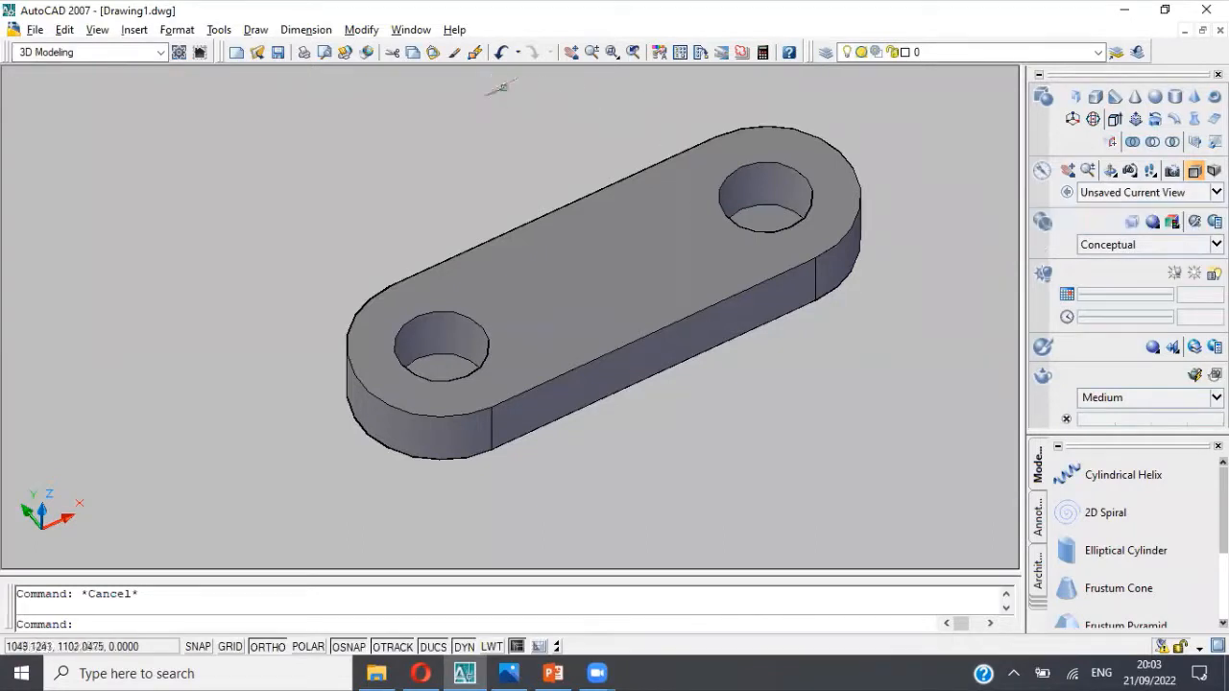
# Step: Undo the orbit, the visual style change and the Presspull of the base
pyautogui.click(503, 56)
pyautogui.click(503, 56)
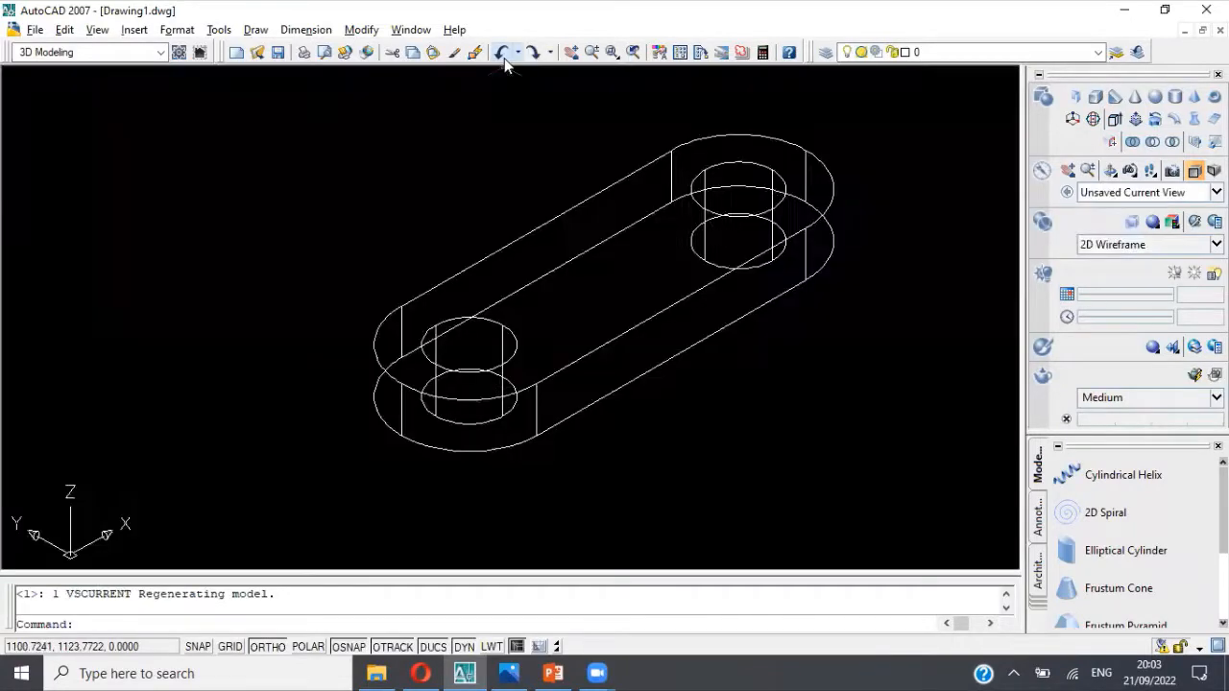
pyautogui.click(503, 56)
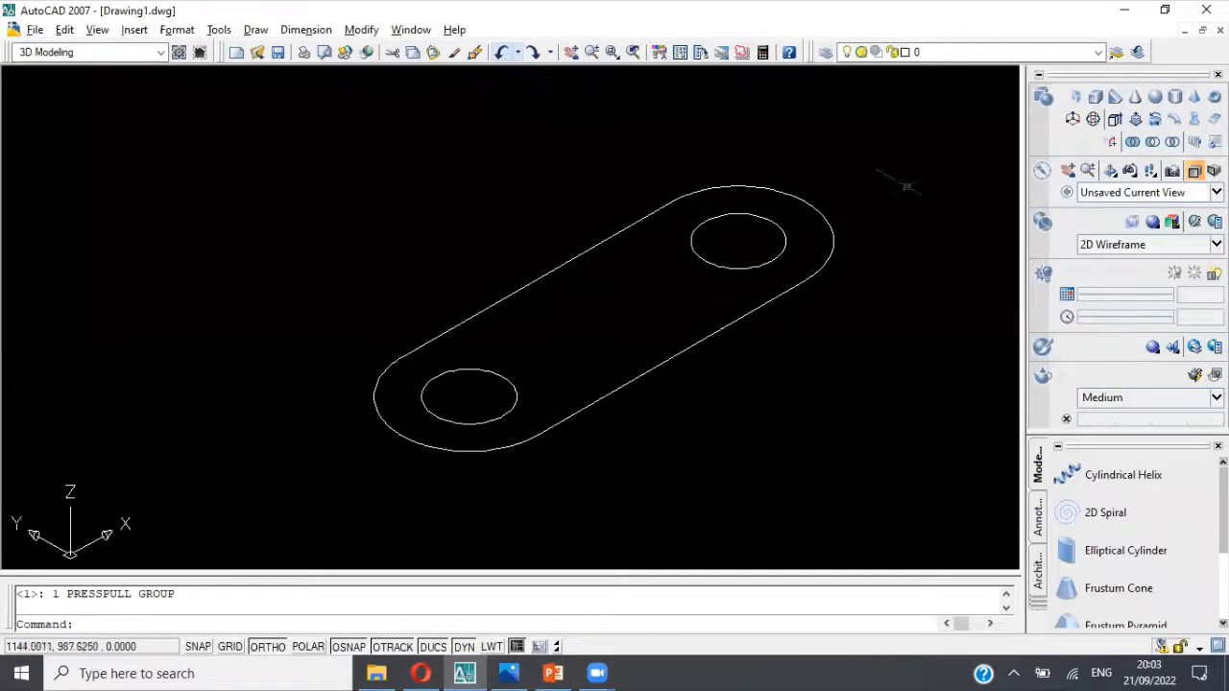
# Step: Extrude the base outline and both hole circles together to a height of 20
pyautogui.click(1115, 119)
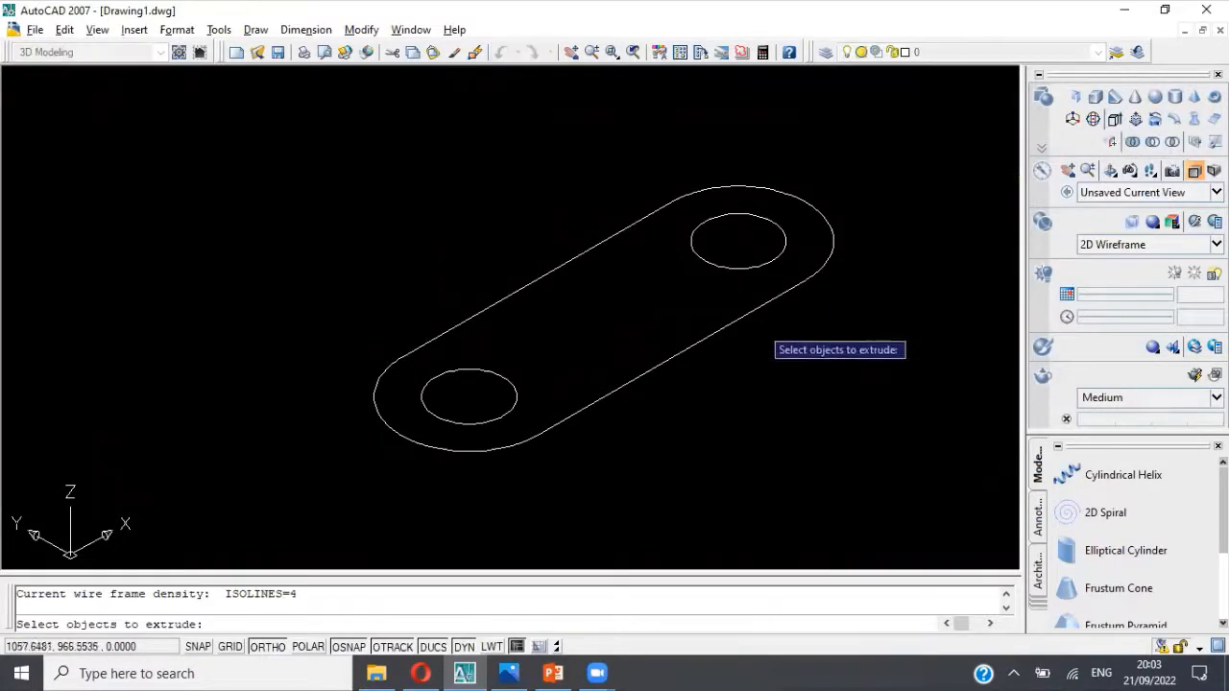
pyautogui.click(714, 335)
pyautogui.click(513, 388)
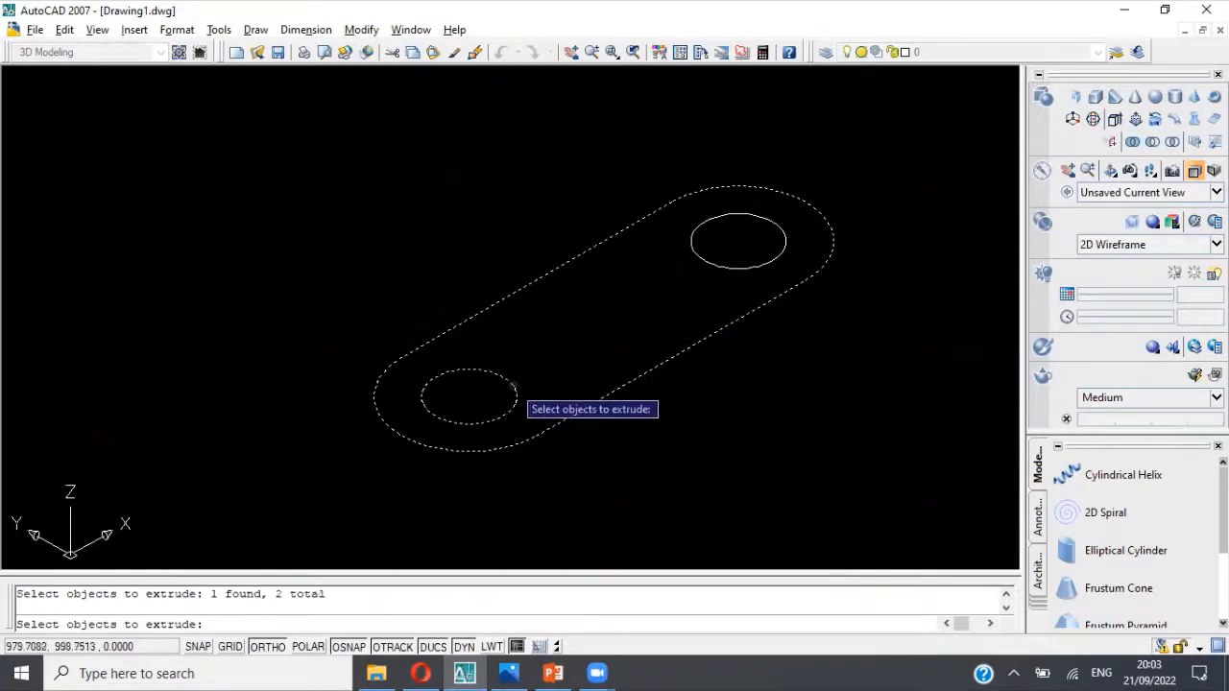
pyautogui.click(722, 267)
pyautogui.press('Return')
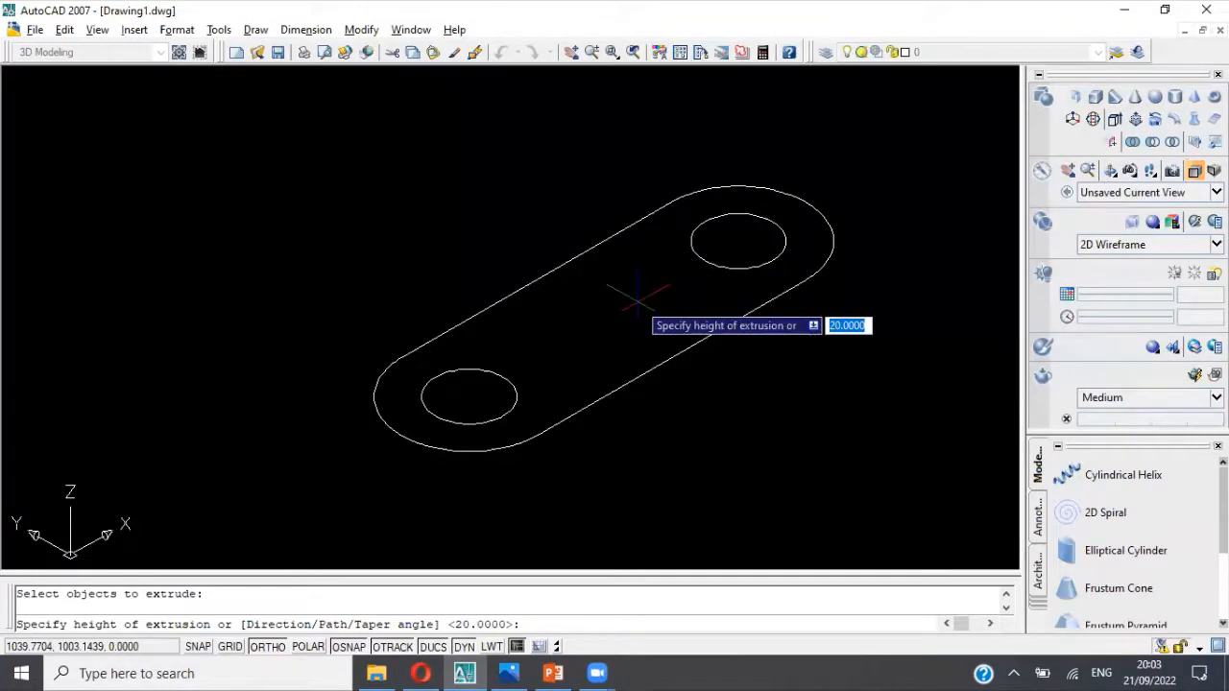
pyautogui.write('20')
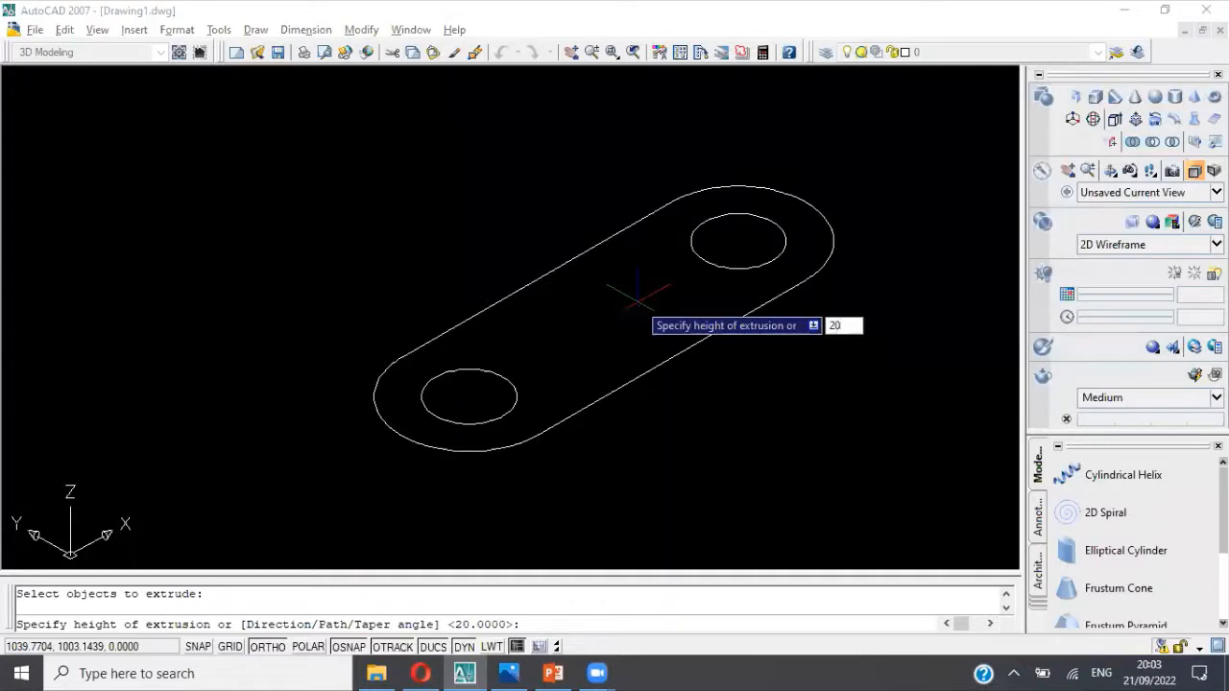
pyautogui.press('Return')
pyautogui.press('Escape')
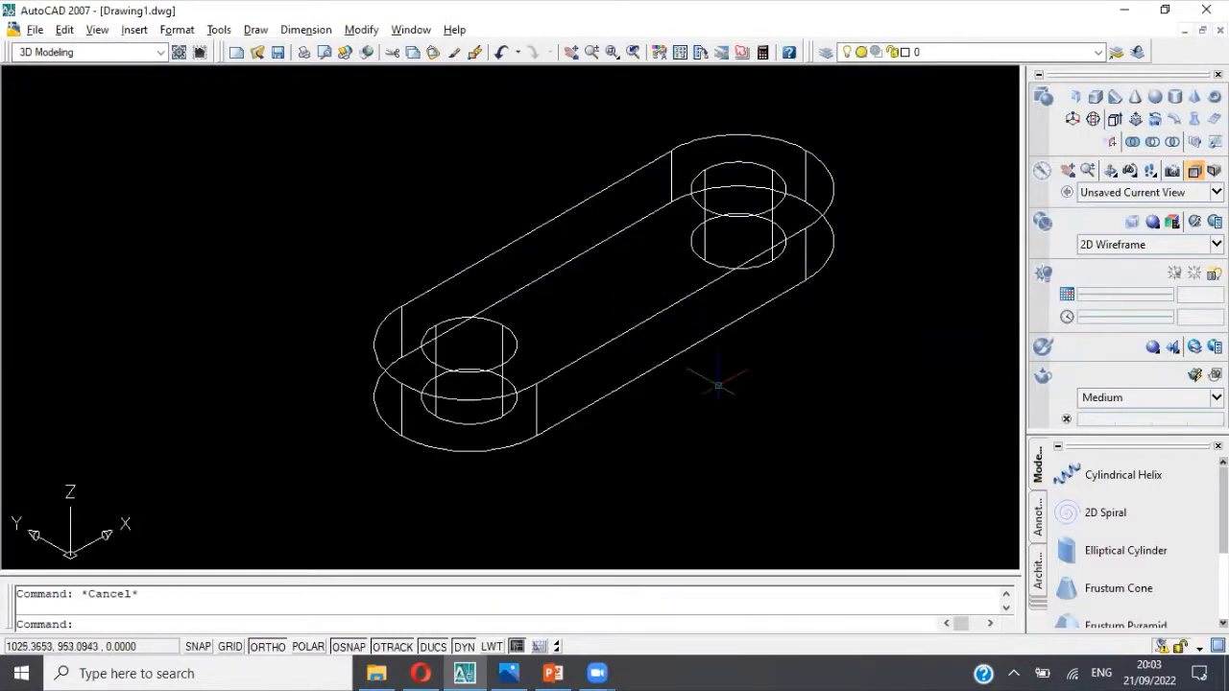
# Step: Shade the extruded base and hole cylinders with the Conceptual visual style
pyautogui.moveTo(713, 379); pyautogui.dragTo(738, 406, button='middle')
pyautogui.moveTo(811, 388); pyautogui.dragTo(795, 380, button='middle')
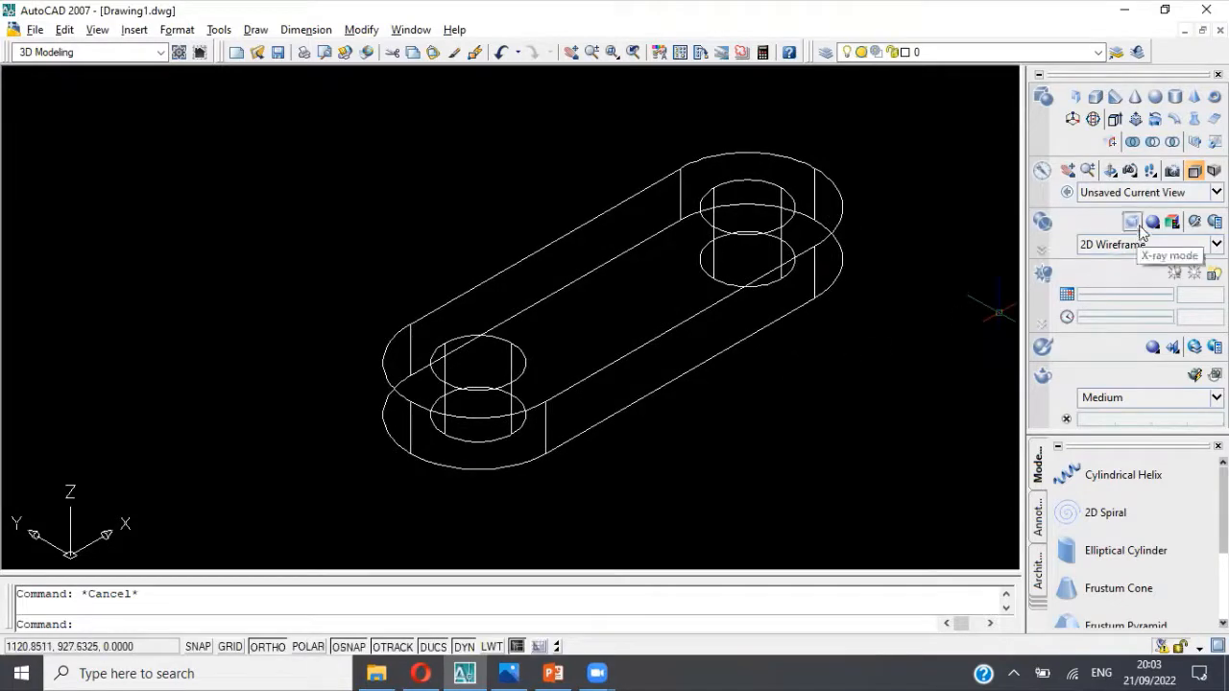
pyautogui.click(1191, 244)
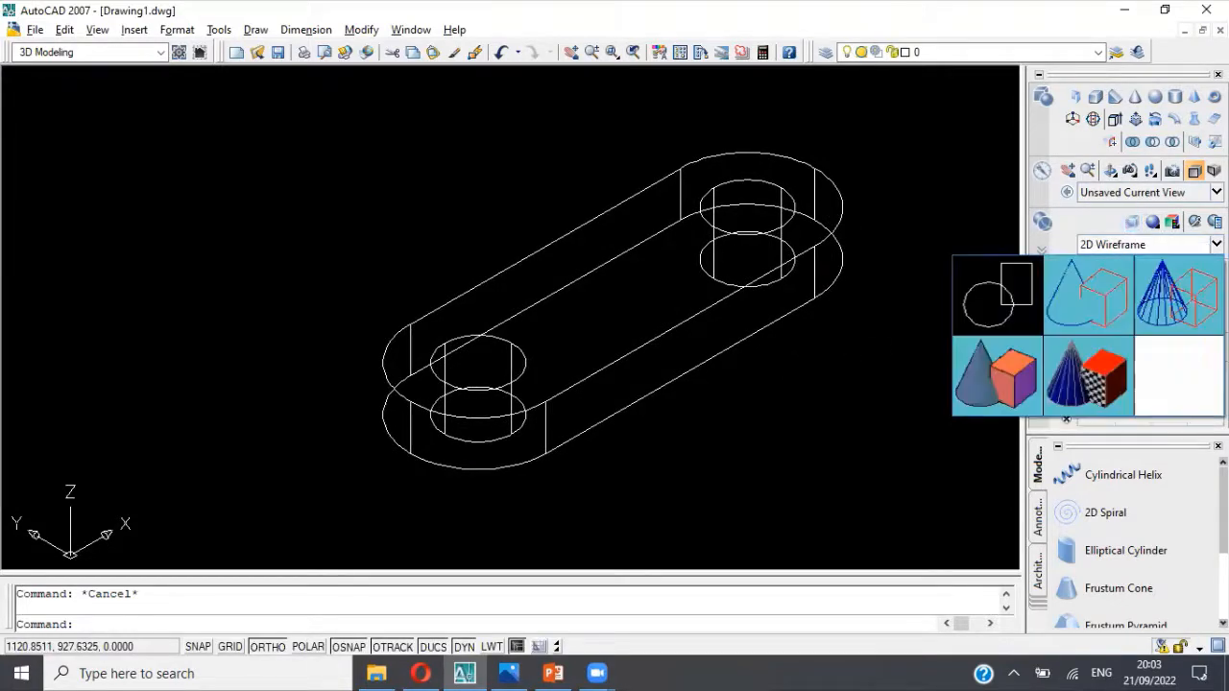
pyautogui.click(1021, 368)
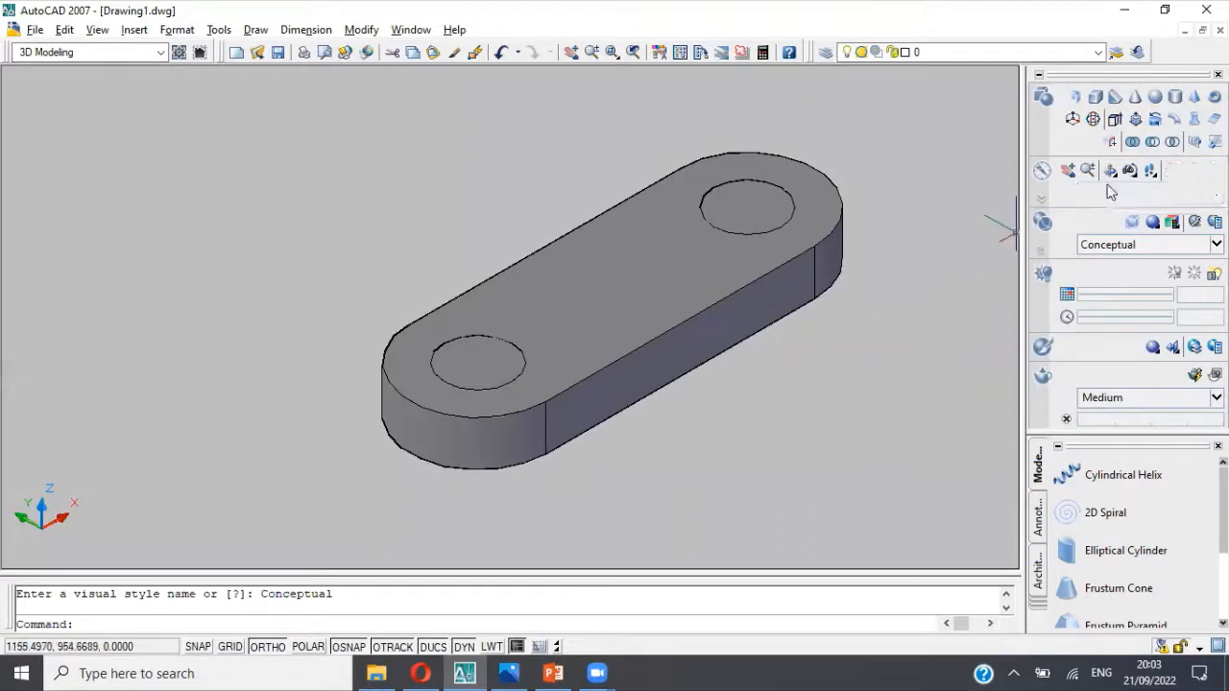
# Step: Subtract the two hole cylinders from the rounded base solid
pyautogui.click(1152, 142)
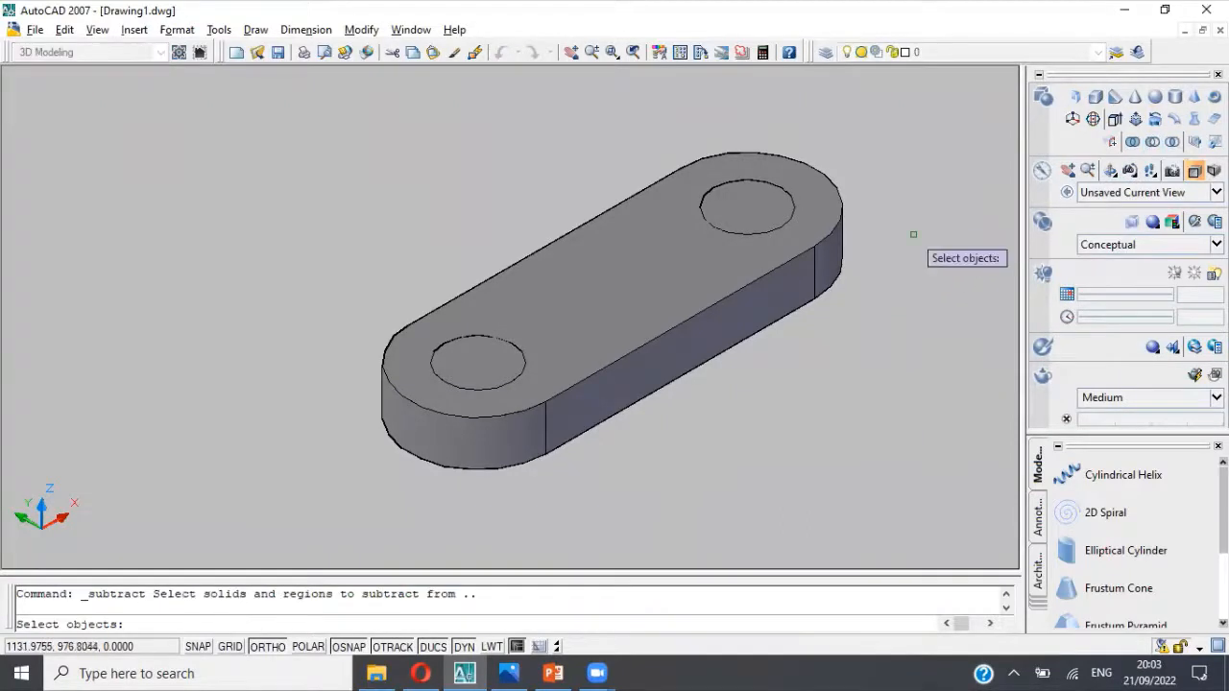
pyautogui.click(810, 273)
pyautogui.press('Return')
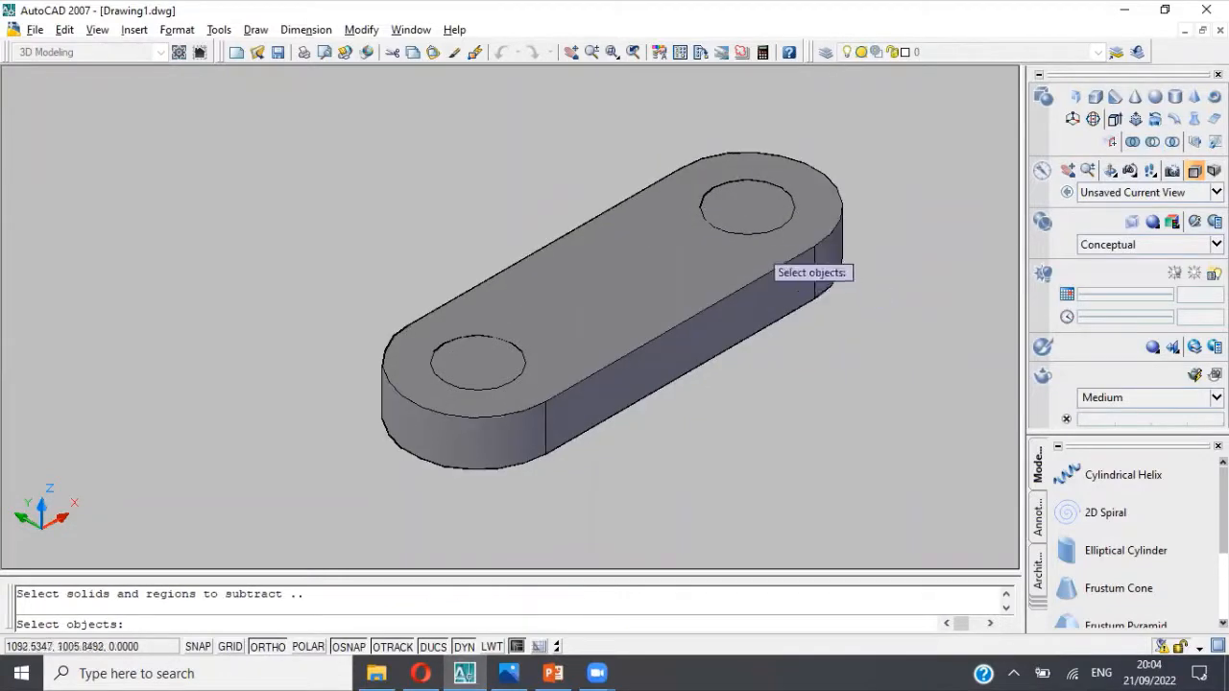
pyautogui.click(764, 238)
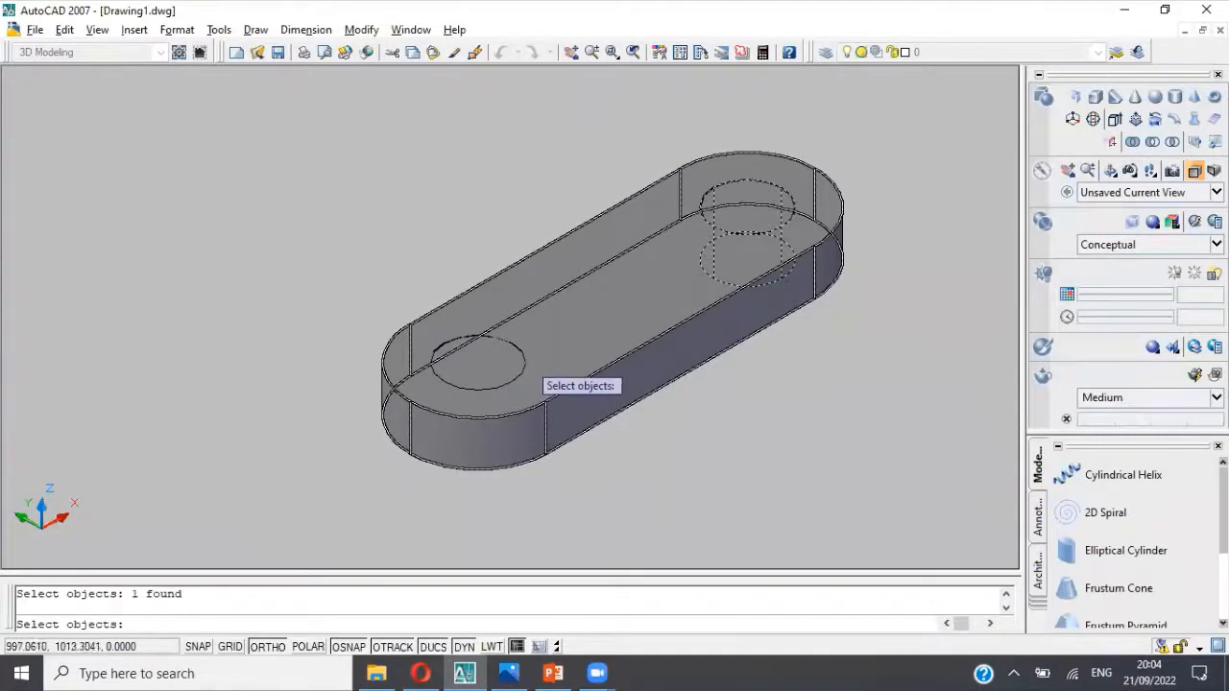
pyautogui.click(529, 387)
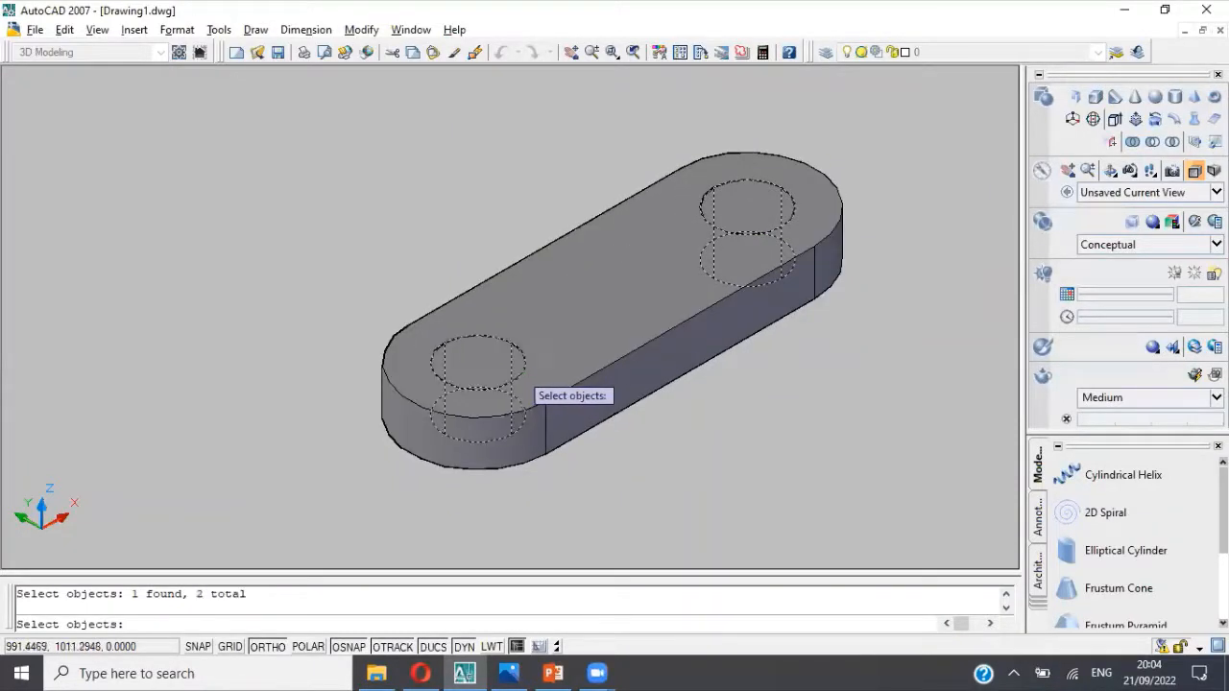
pyautogui.press('Return')
pyautogui.press('Escape')
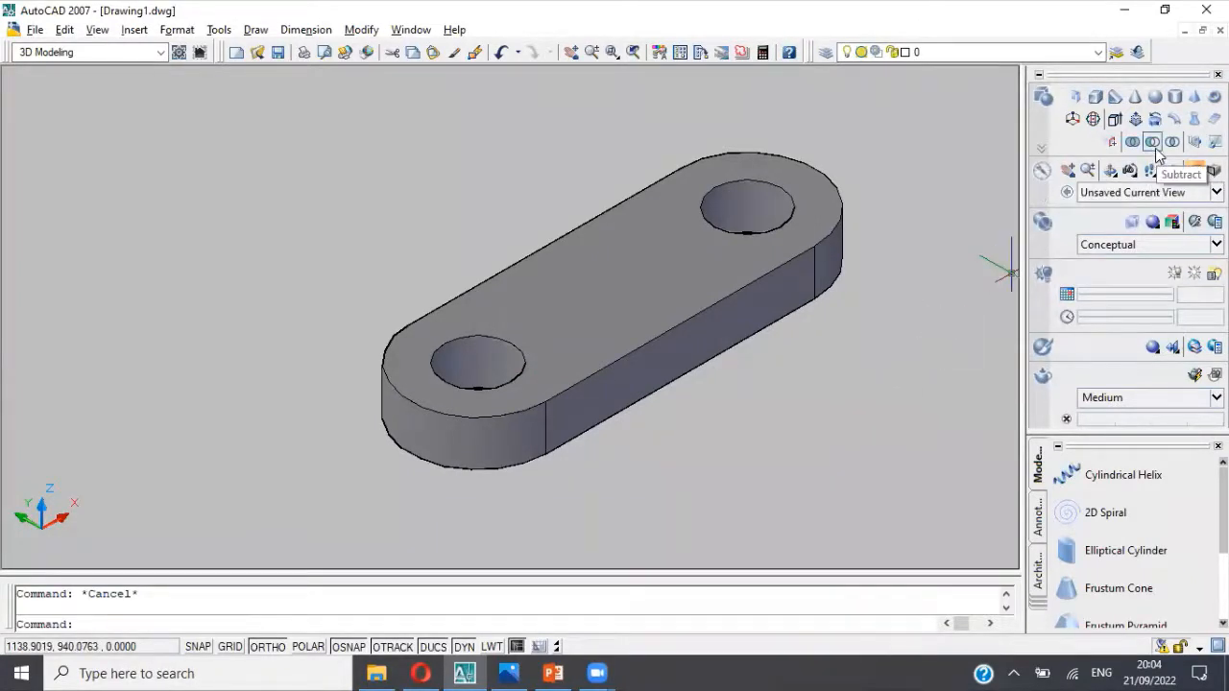
# Step: Return the model display to the 2D Wireframe visual style
pyautogui.click(1193, 193)
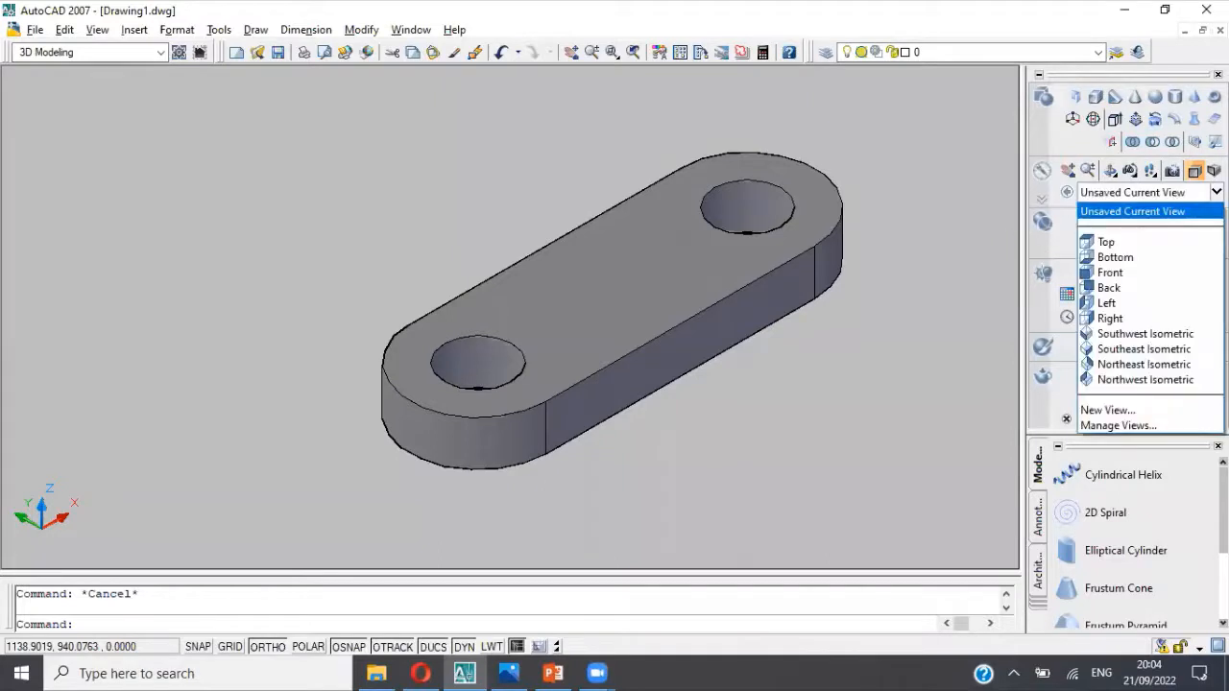
pyautogui.click(1193, 193)
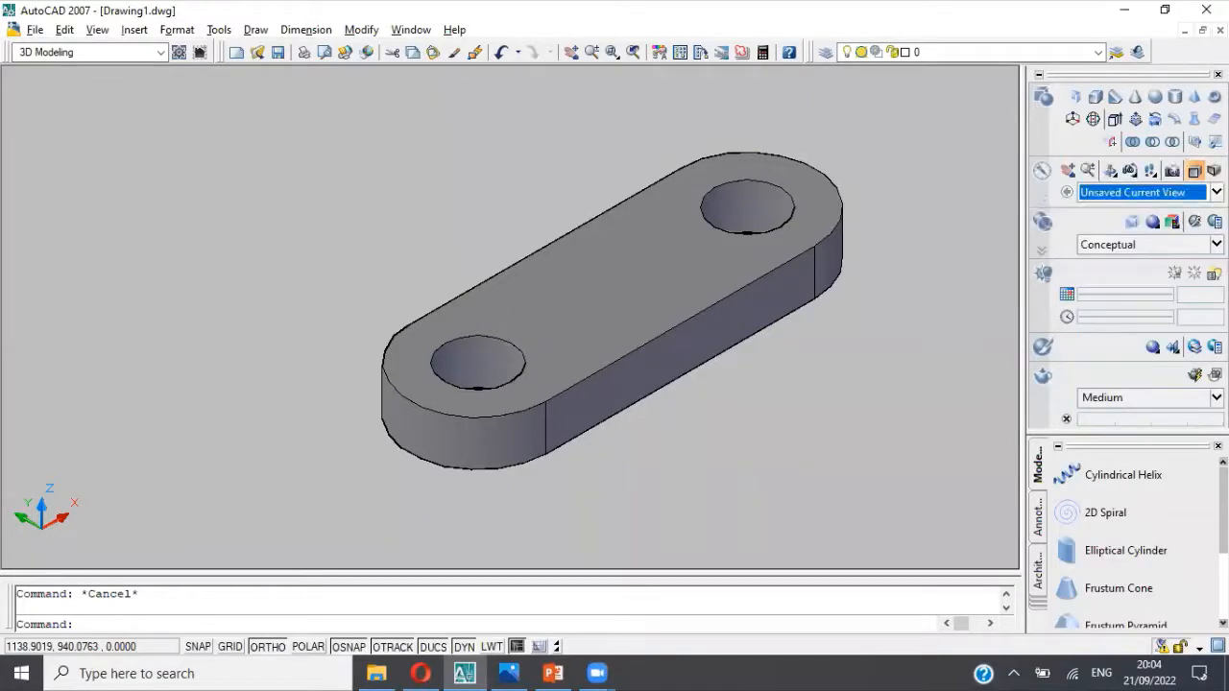
pyautogui.click(1181, 245)
pyautogui.click(998, 297)
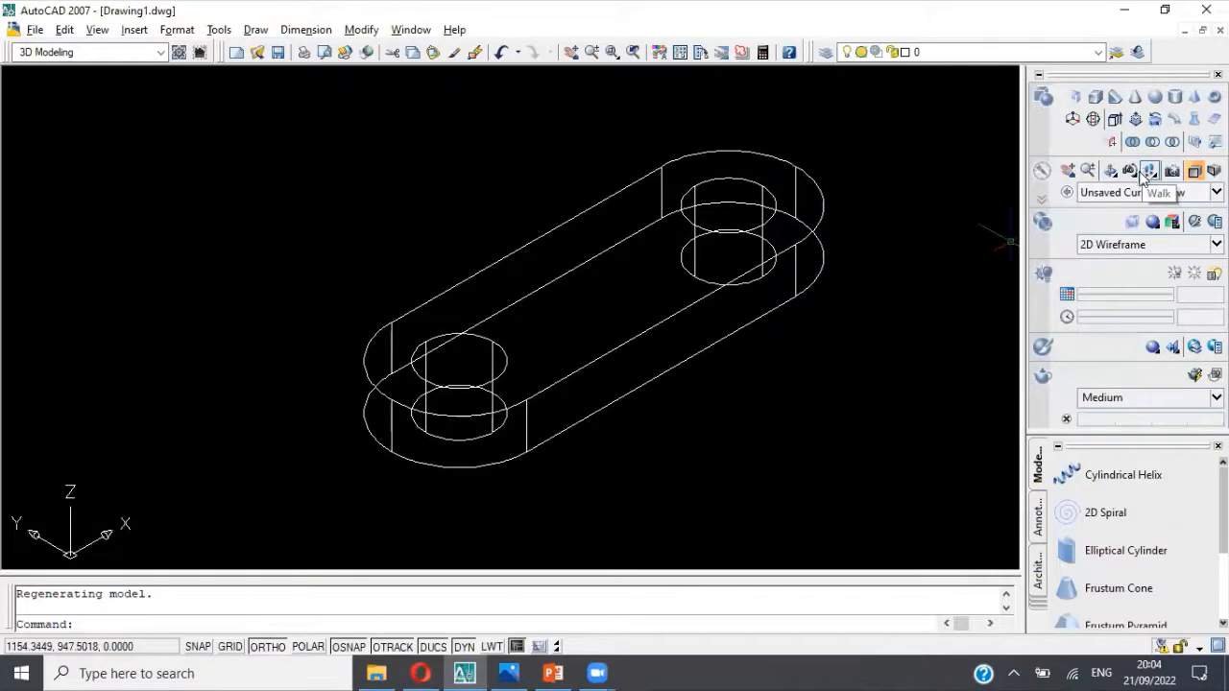
# Step: Orbit the wireframe base and check the upright walls' dimensions in the bracket's reference picture
pyautogui.click(1111, 170)
pyautogui.moveTo(831, 357)
pyautogui.mouseDown()
pyautogui.moveTo(776, 373)
pyautogui.moveTo(784, 356)
pyautogui.moveTo(771, 378)
pyautogui.moveTo(780, 363)
pyautogui.moveTo(770, 364)
pyautogui.mouseUp()
pyautogui.hotkey('alt', 'Tab')
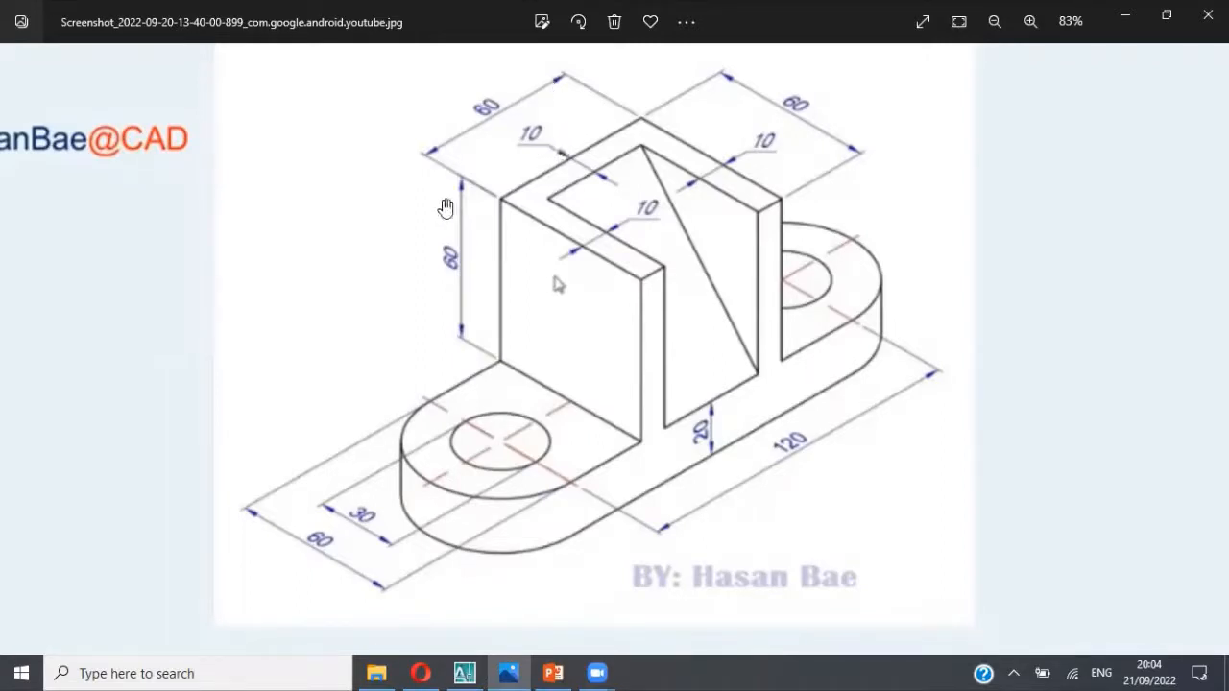
pyautogui.hotkey('alt', 'Tab')
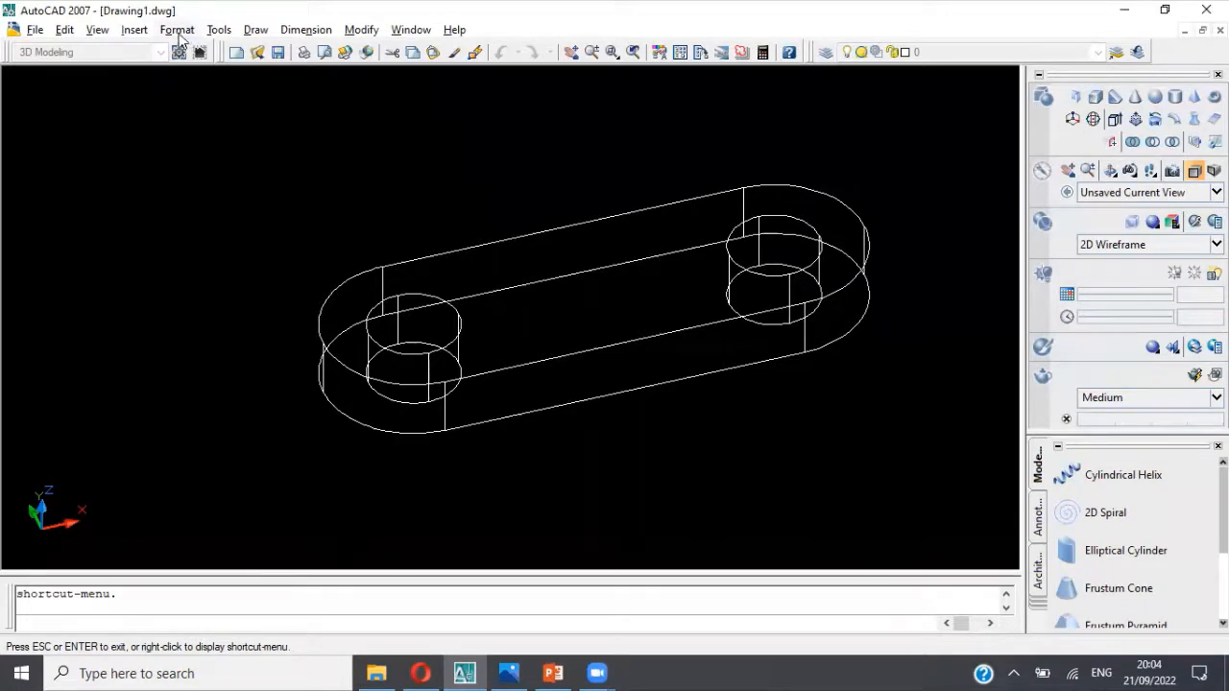
pyautogui.click(254, 31)
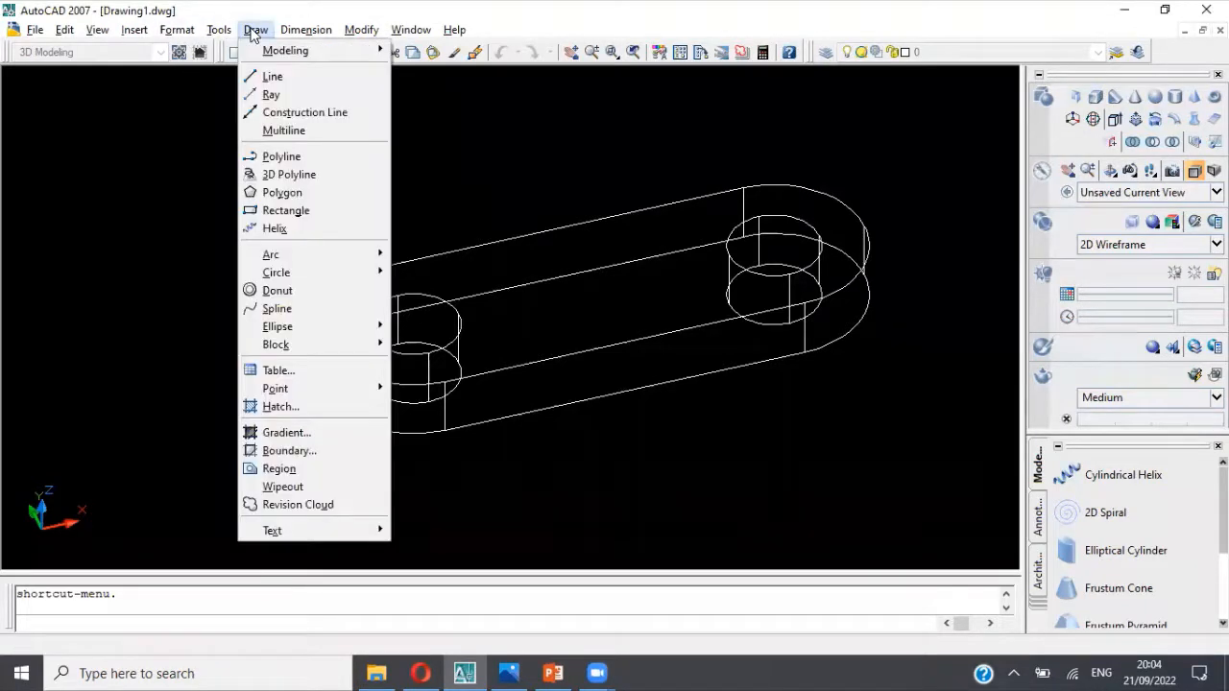
pyautogui.click(254, 77)
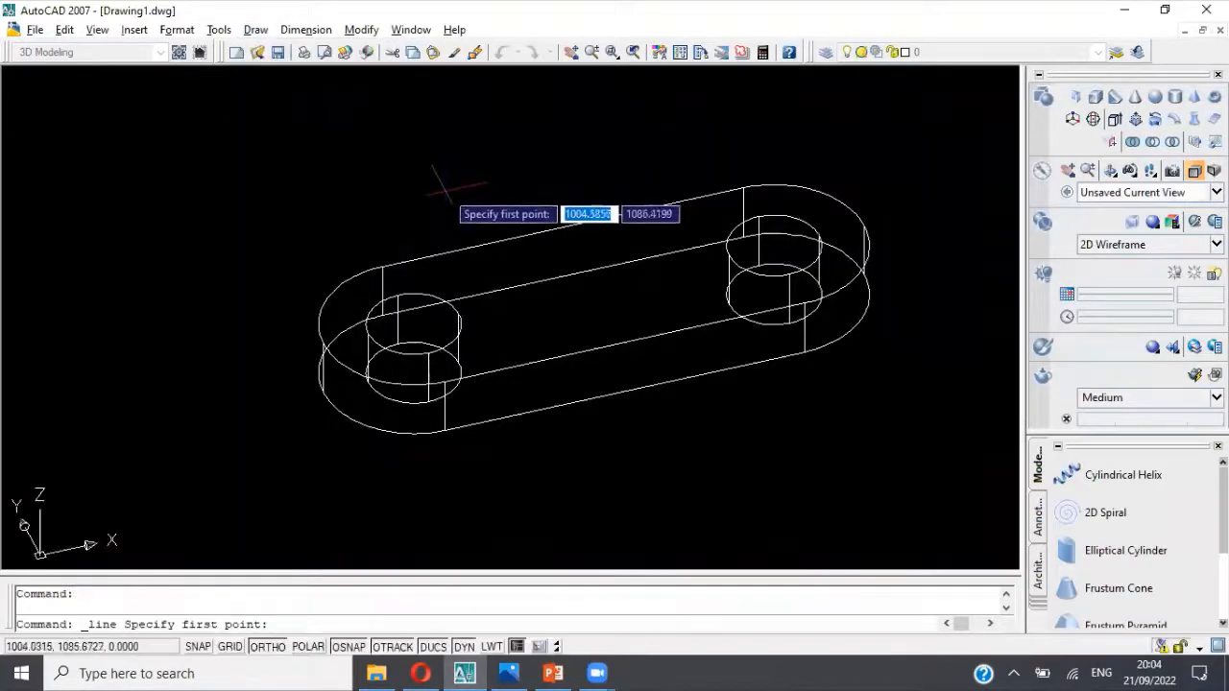
pyautogui.press('Escape')
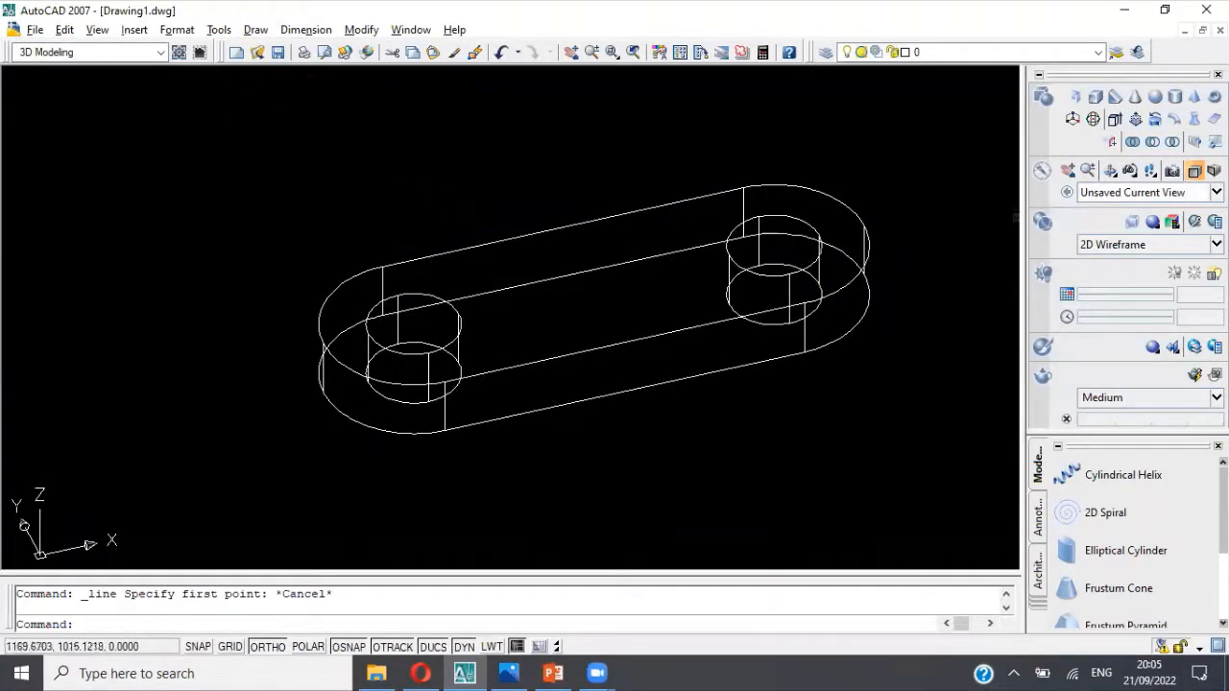
# Step: Show the base in the Top view with free space above the outline
pyautogui.click(1152, 192)
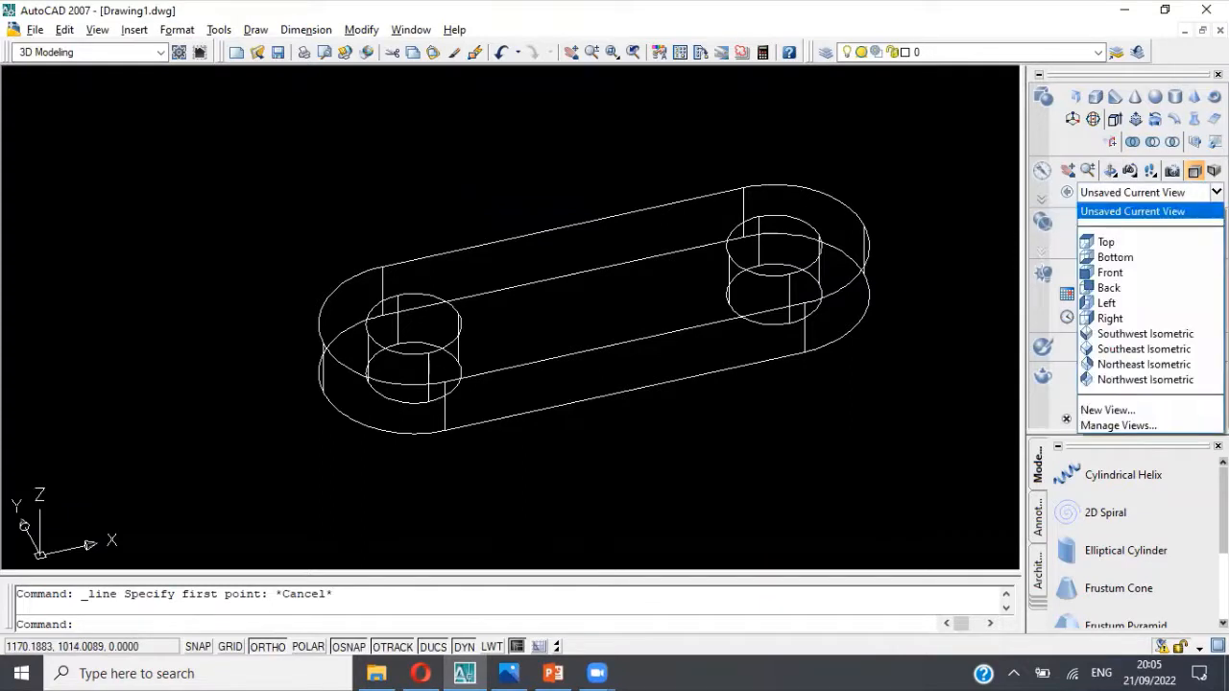
pyautogui.click(1149, 240)
pyautogui.scroll(-3, 617, 256)
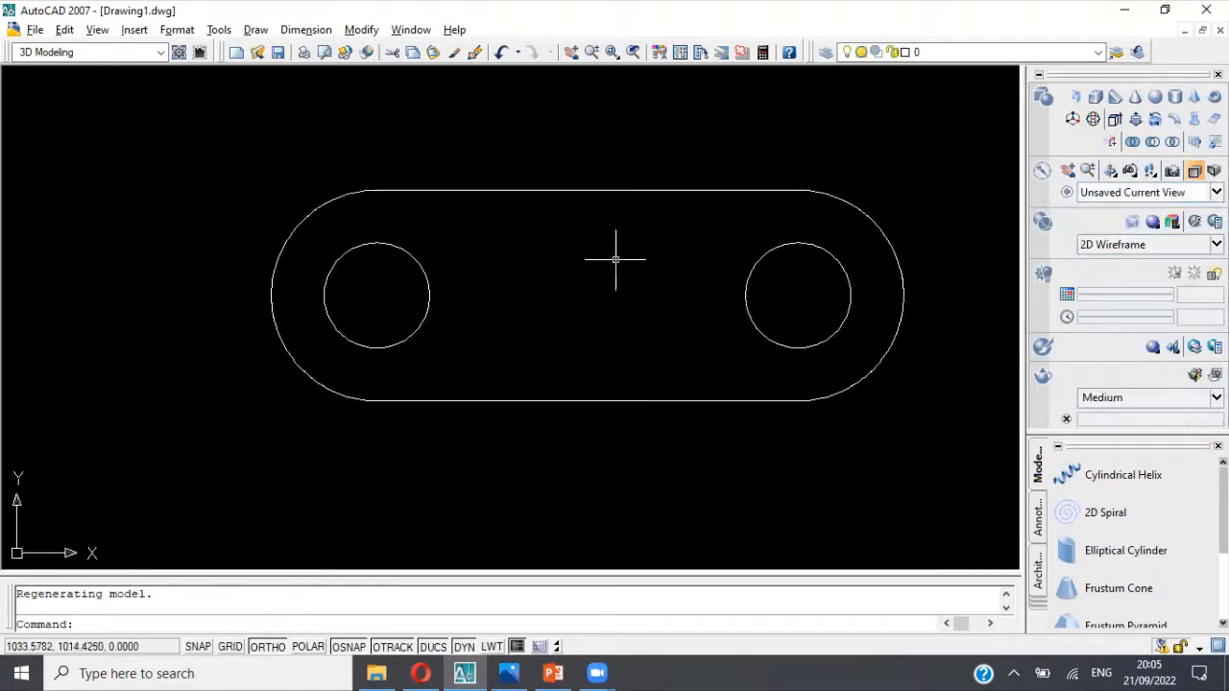
pyautogui.moveTo(617, 255); pyautogui.dragTo(601, 329, button='middle')
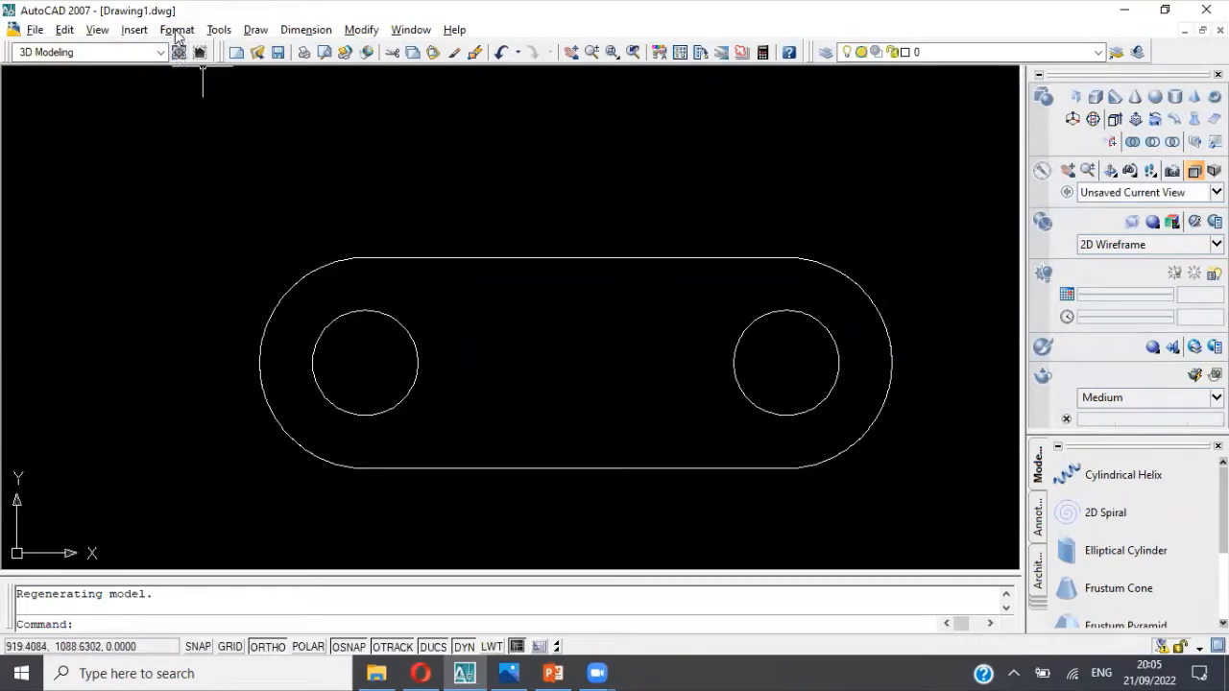
# Step: Switch to the AutoCAD Classic workspace and close the Sheet Set Manager and Tool Palettes
pyautogui.click(161, 53)
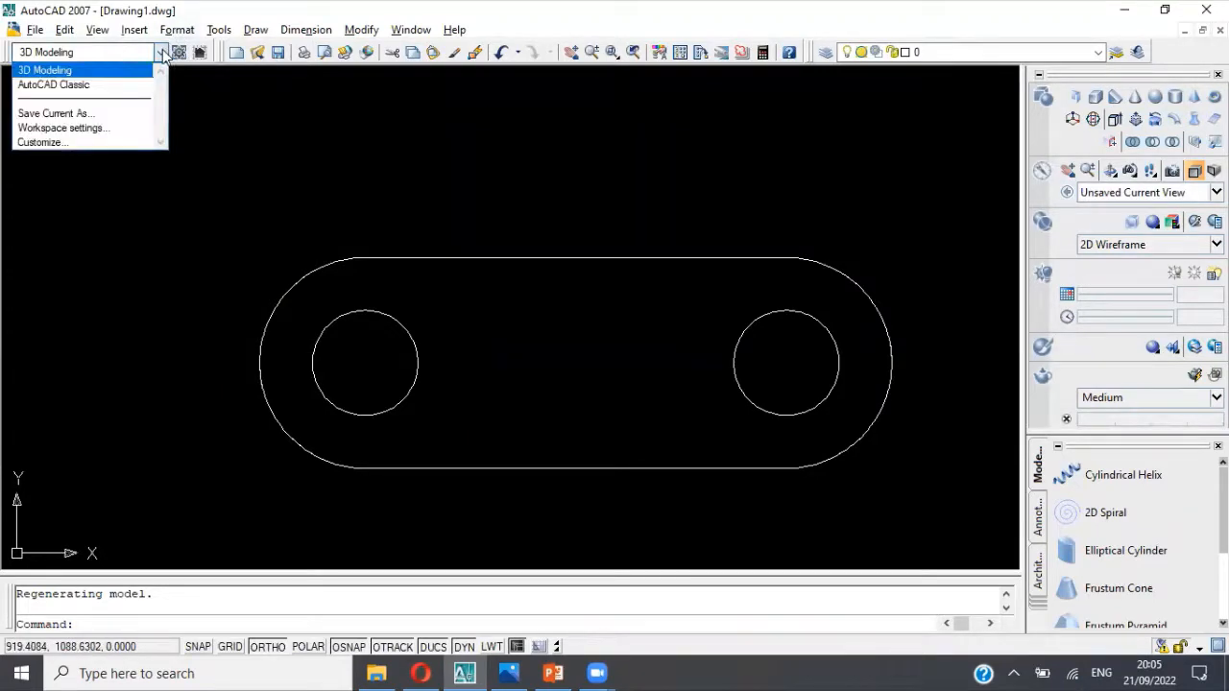
pyautogui.click(118, 84)
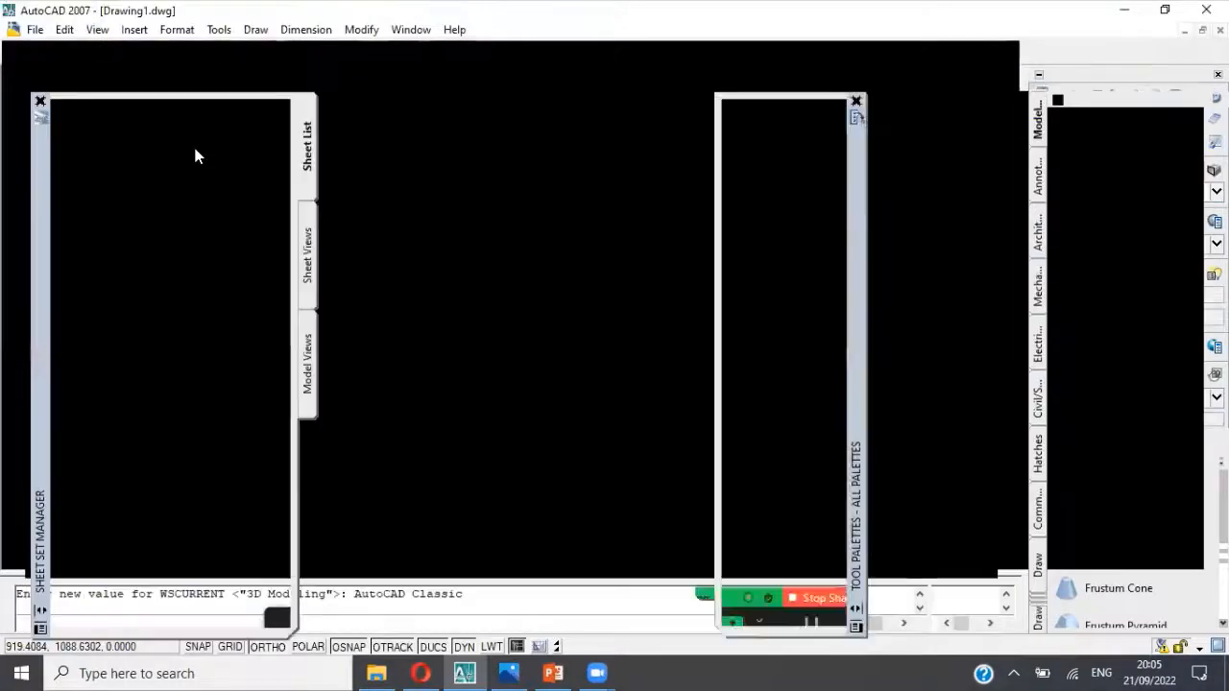
pyautogui.click(40, 101)
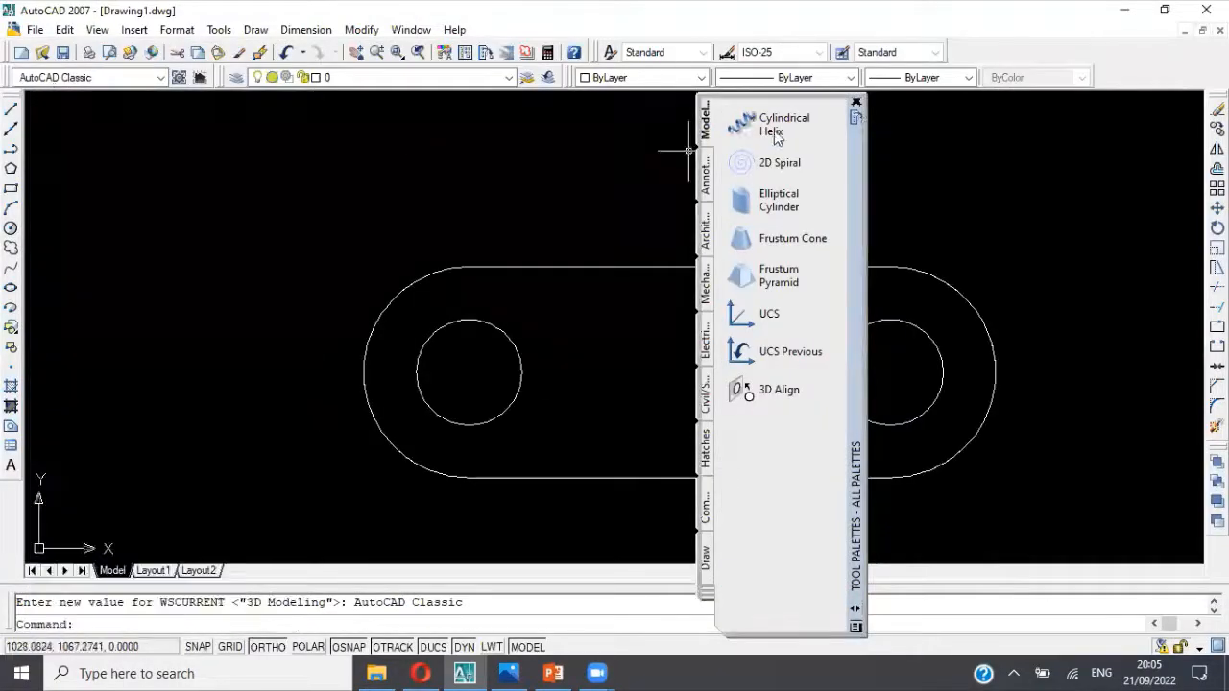
pyautogui.click(856, 101)
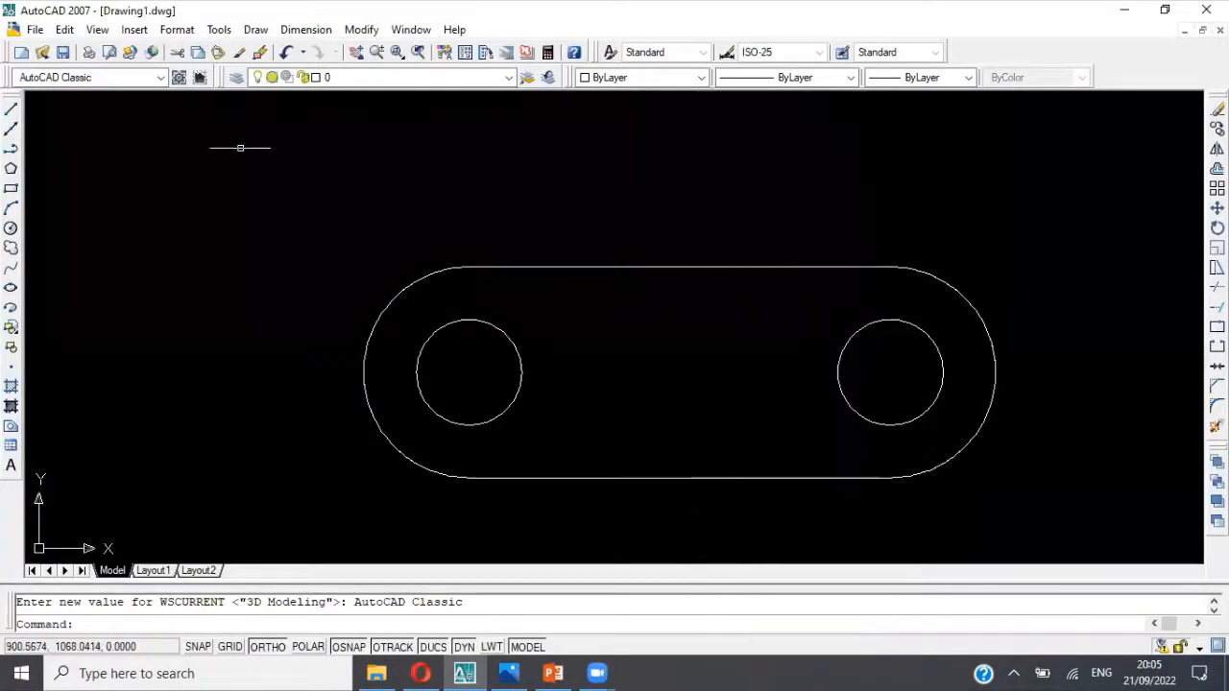
# Step: Draw a 60-unit horizontal line in the free space above the base outline, per the wall width in the reference picture
pyautogui.click(11, 112)
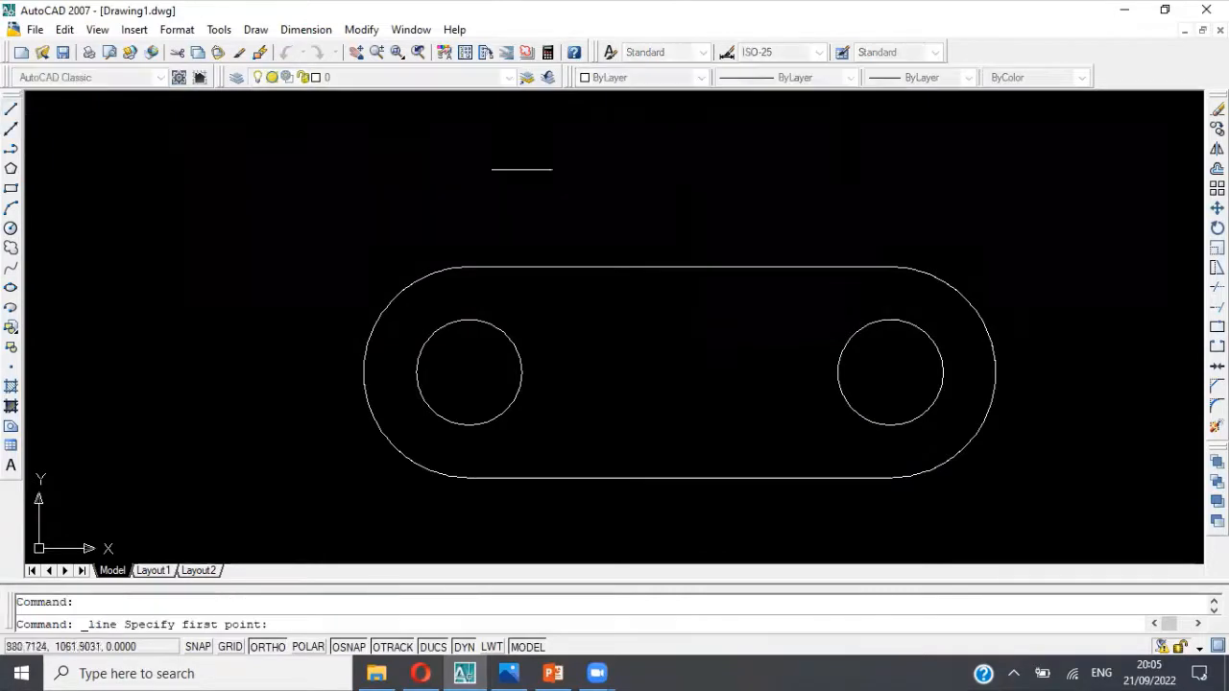
pyautogui.click(573, 198)
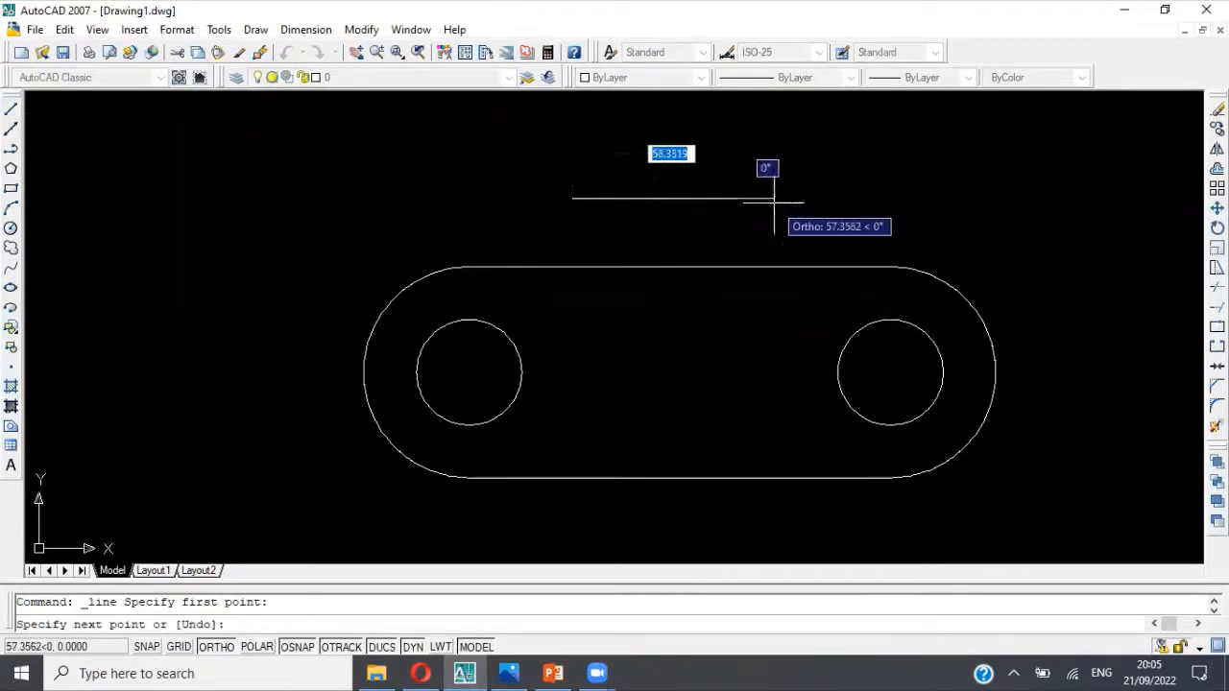
pyautogui.hotkey('alt', 'Tab')
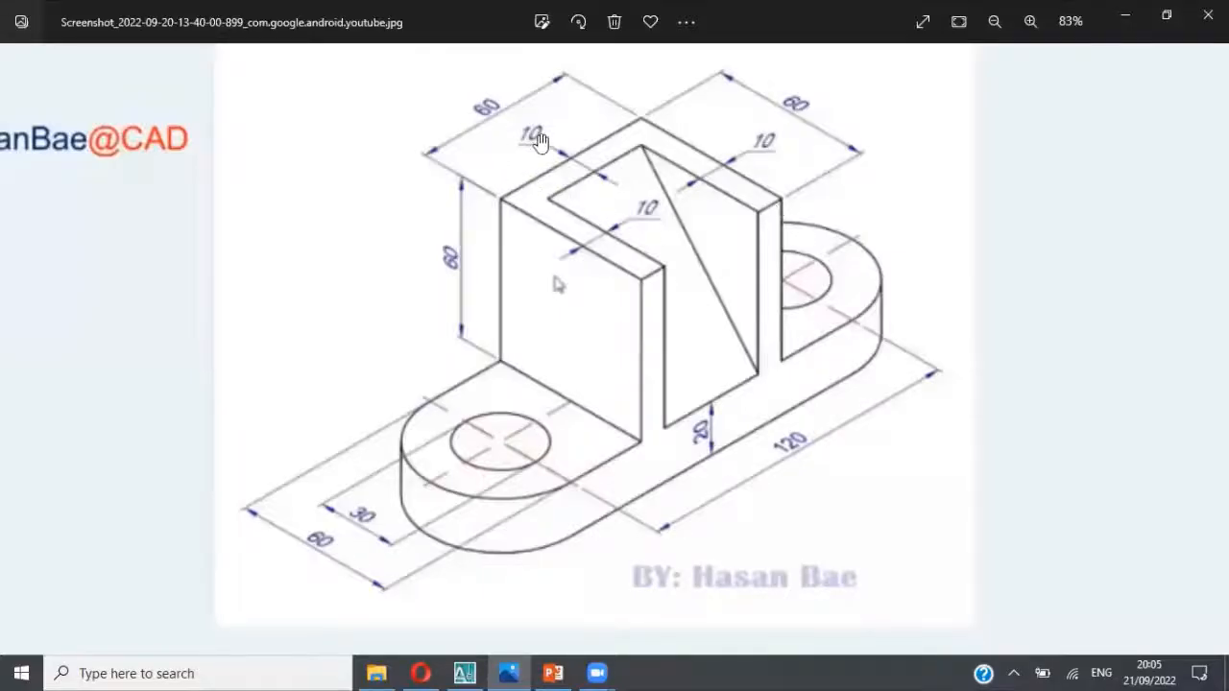
pyautogui.hotkey('alt', 'Tab')
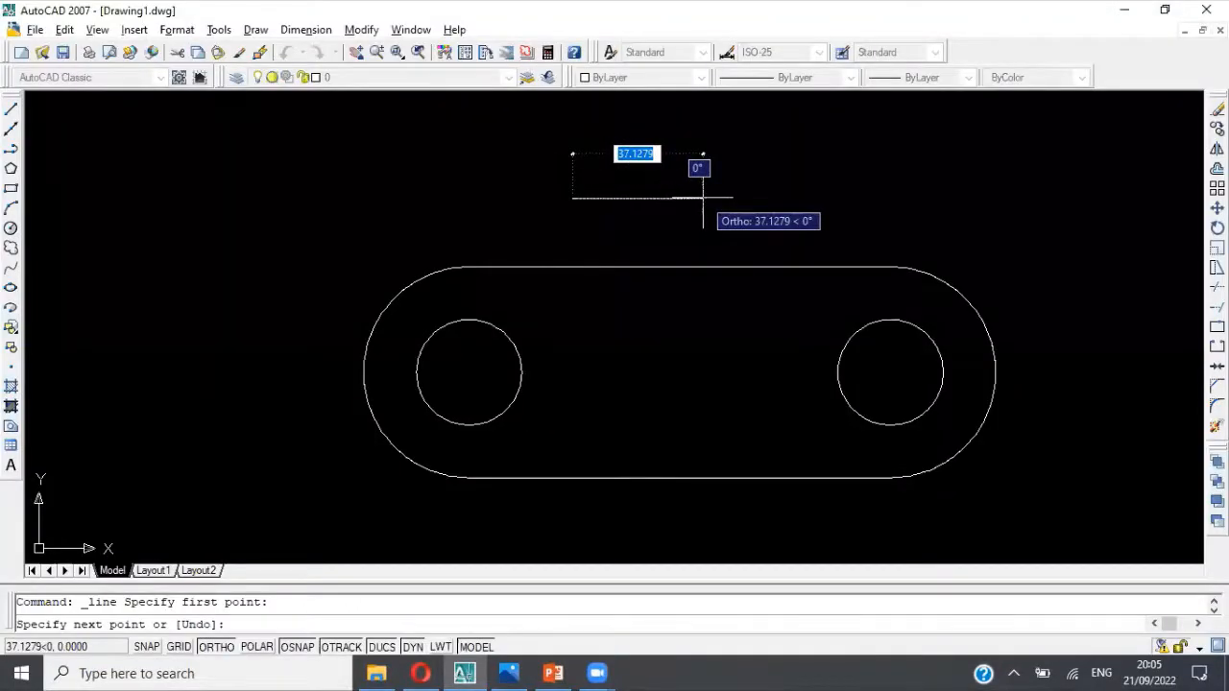
pyautogui.write('60')
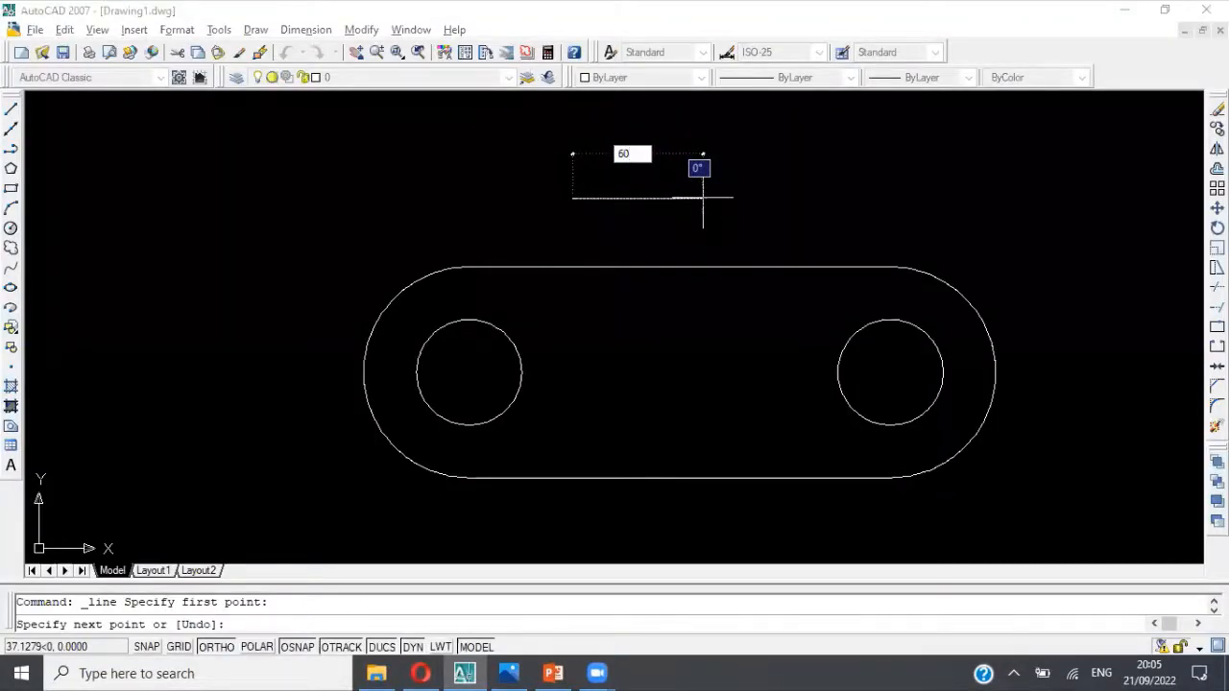
pyautogui.press('Return')
pyautogui.press('Escape')
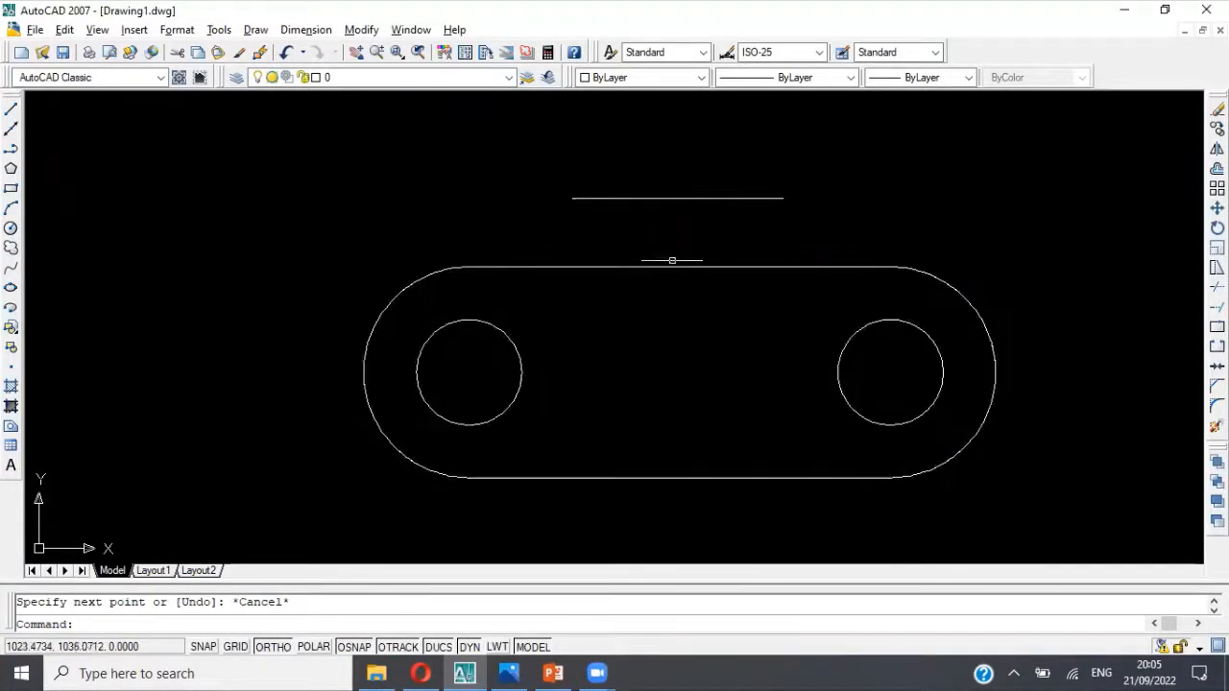
# Step: Move the 60-unit line by its midpoint onto the midpoint of the base outline's upper straight edge
pyautogui.click(672, 198)
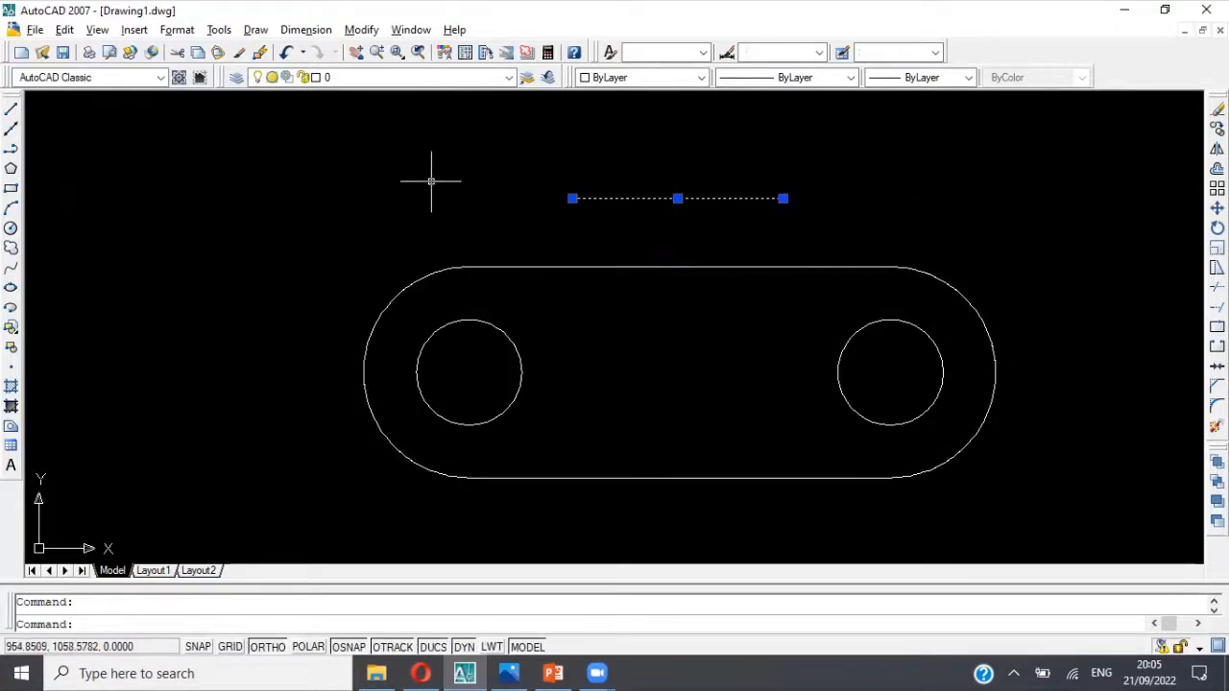
pyautogui.press('Escape')
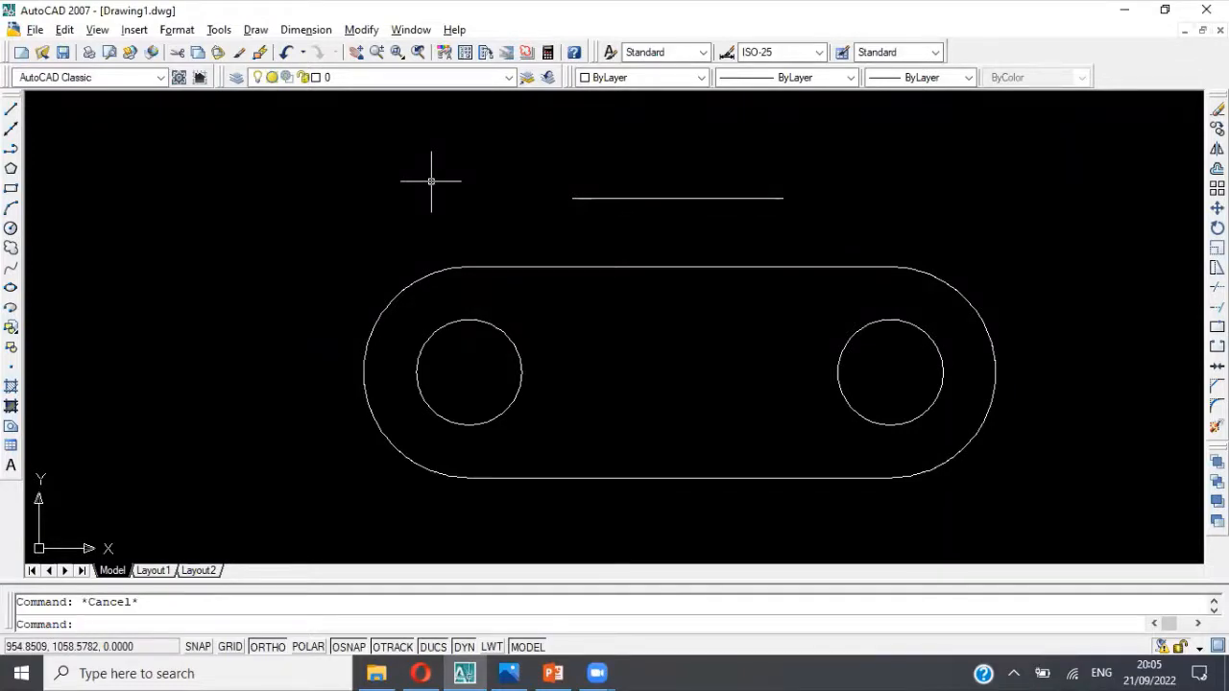
pyautogui.write('move')
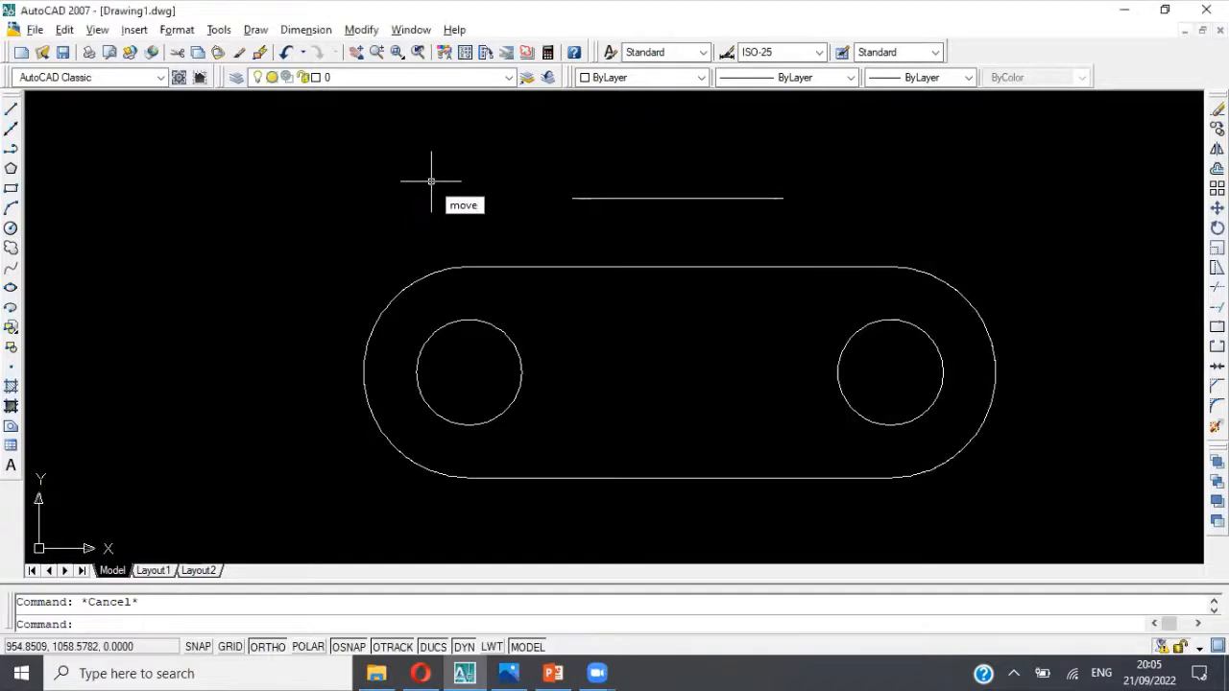
pyautogui.press('Return')
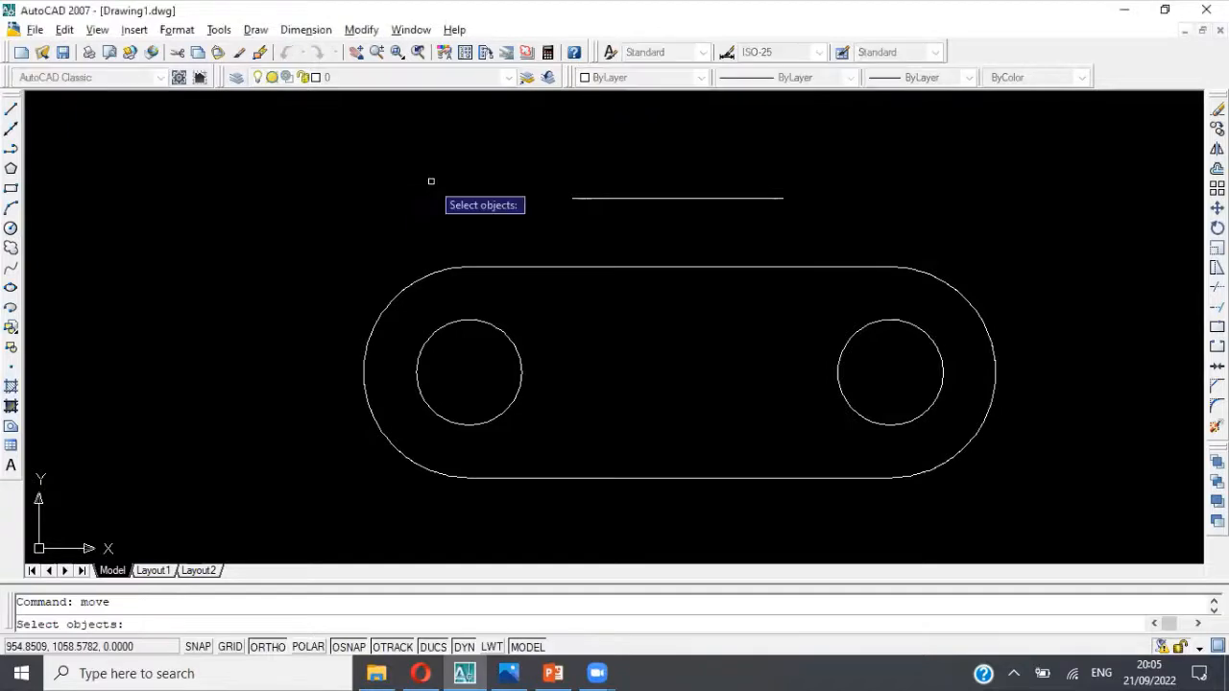
pyautogui.click(653, 198)
pyautogui.press('Return')
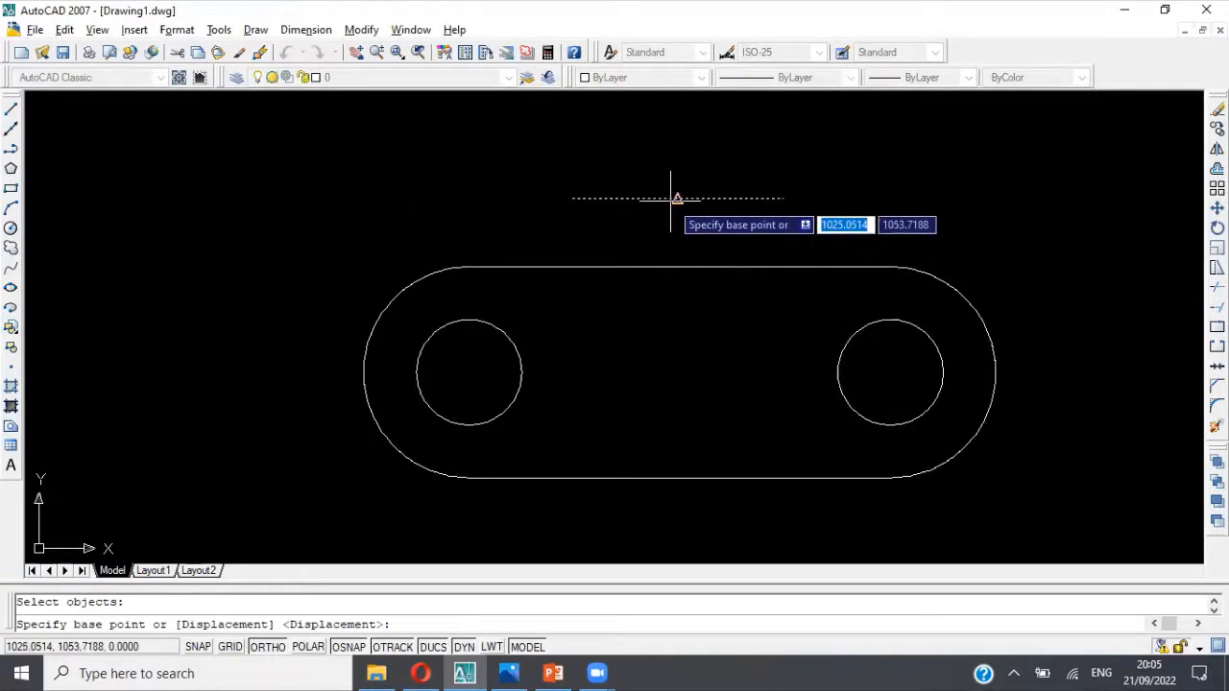
pyautogui.click(677, 198)
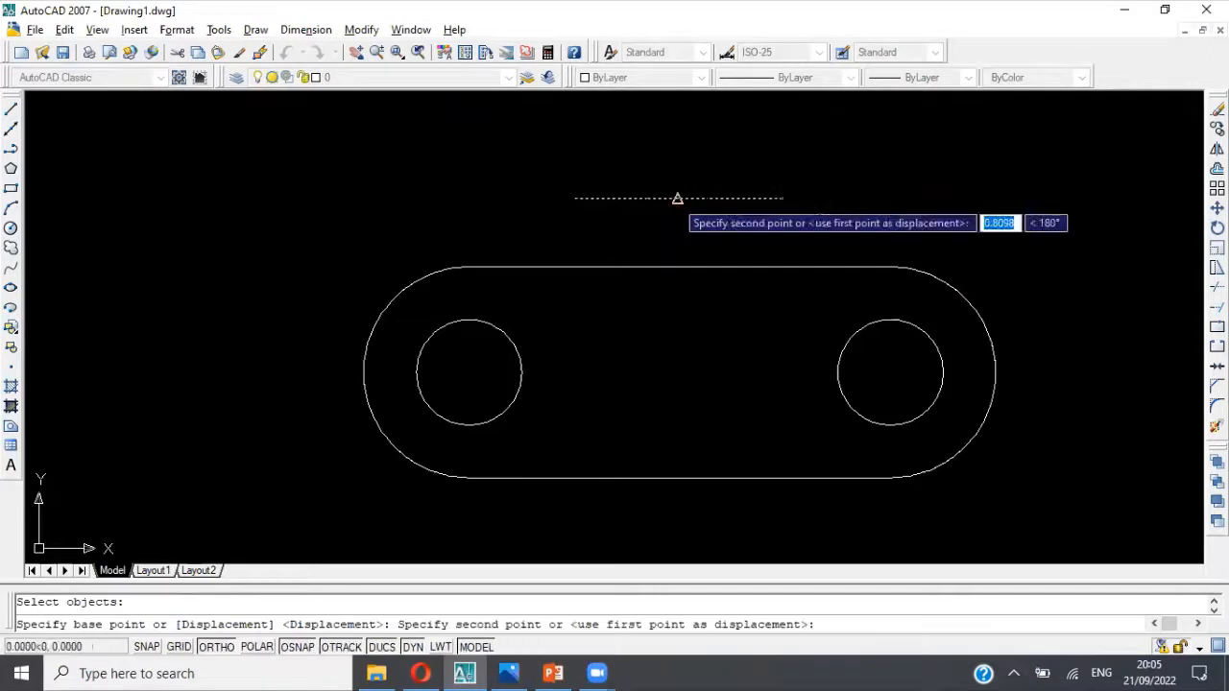
pyautogui.click(678, 267)
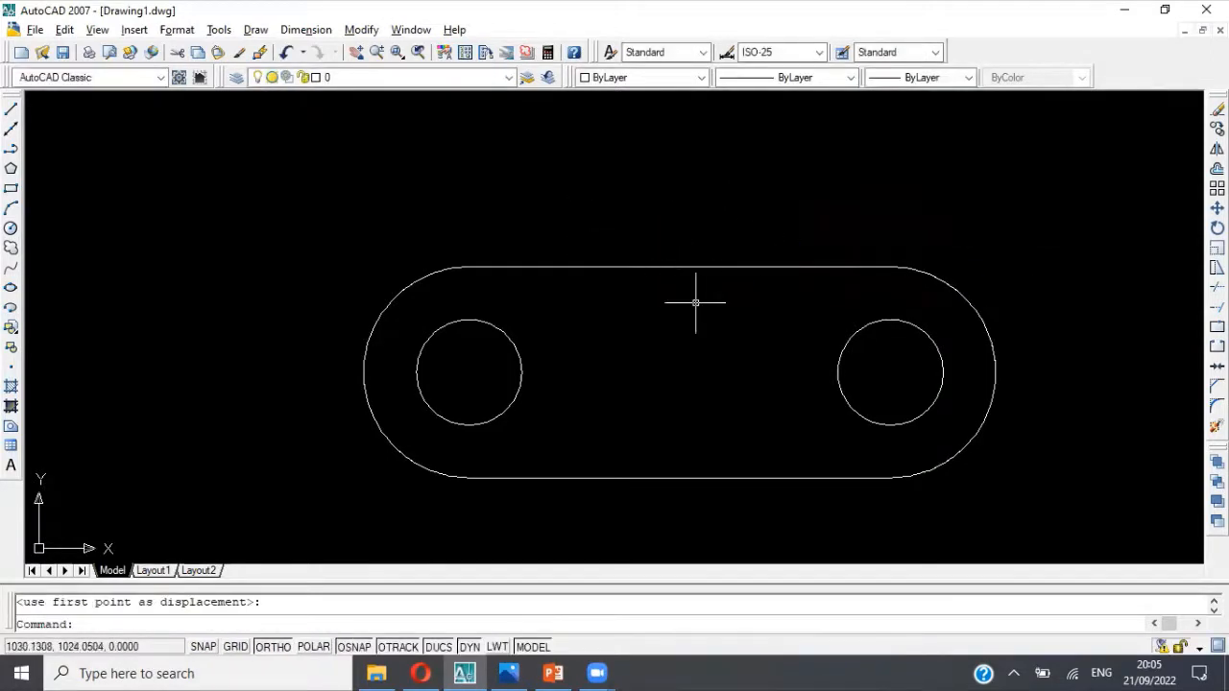
pyautogui.press('Escape')
pyautogui.click(679, 268)
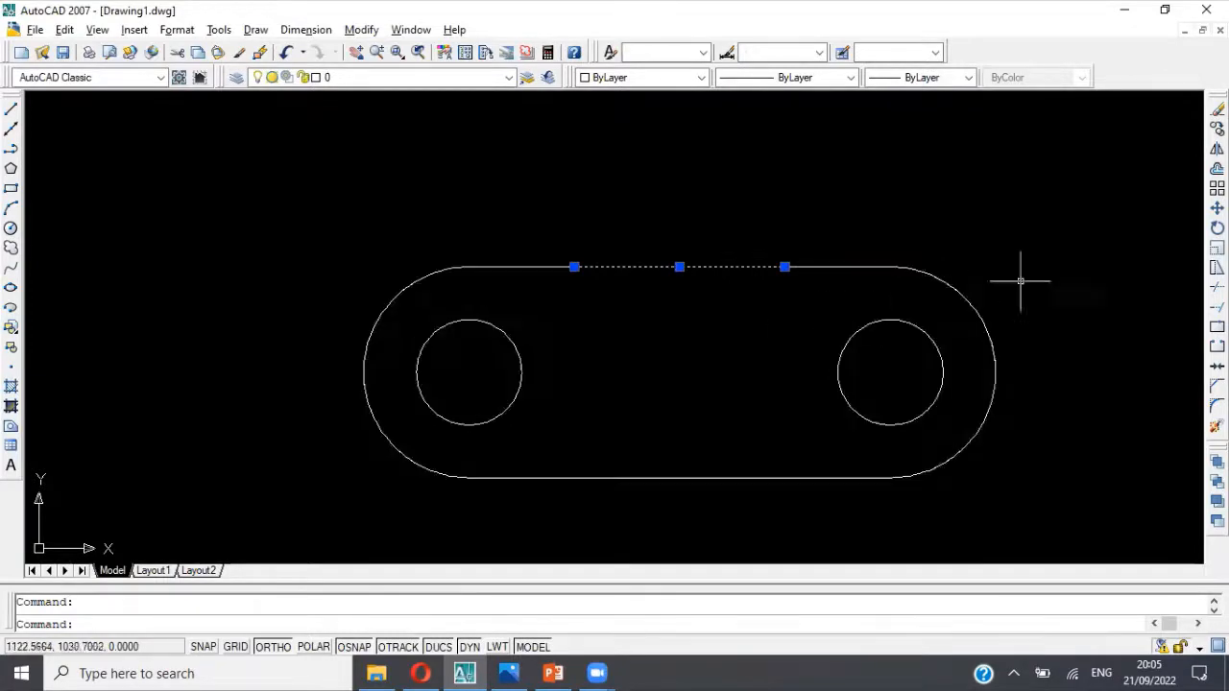
# Step: Show the model in the SW Isometric view and check where the 60-unit line lies on the base
pyautogui.click(98, 30)
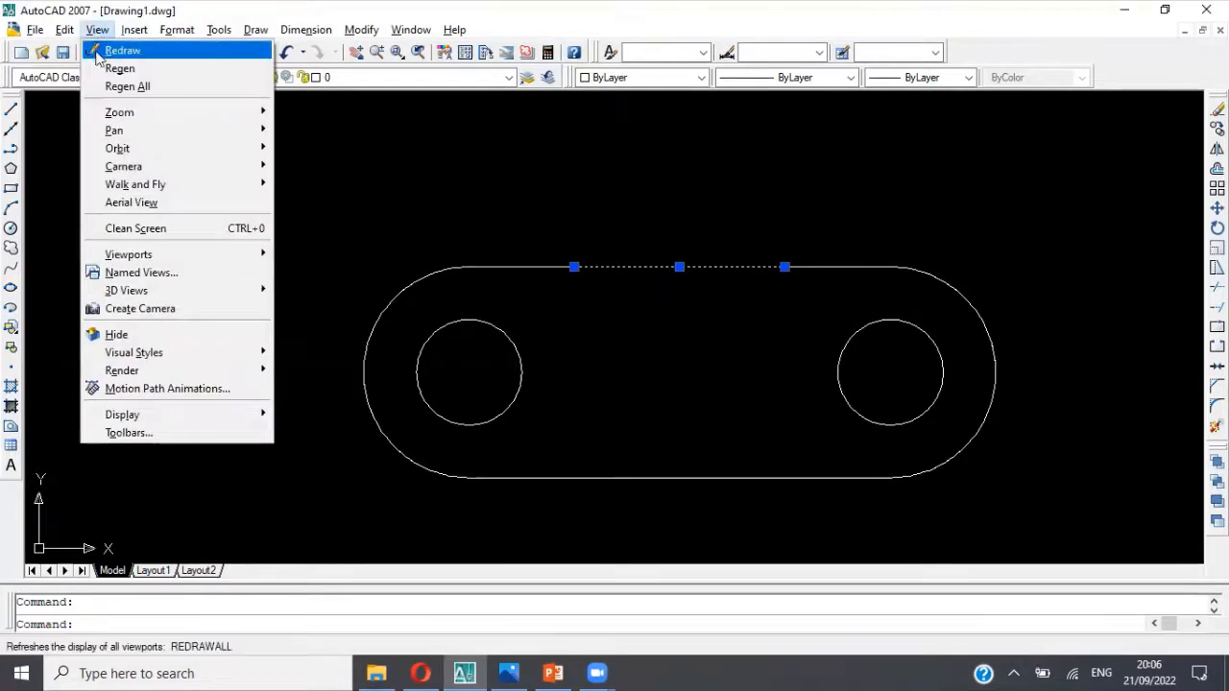
pyautogui.moveTo(112, 116)
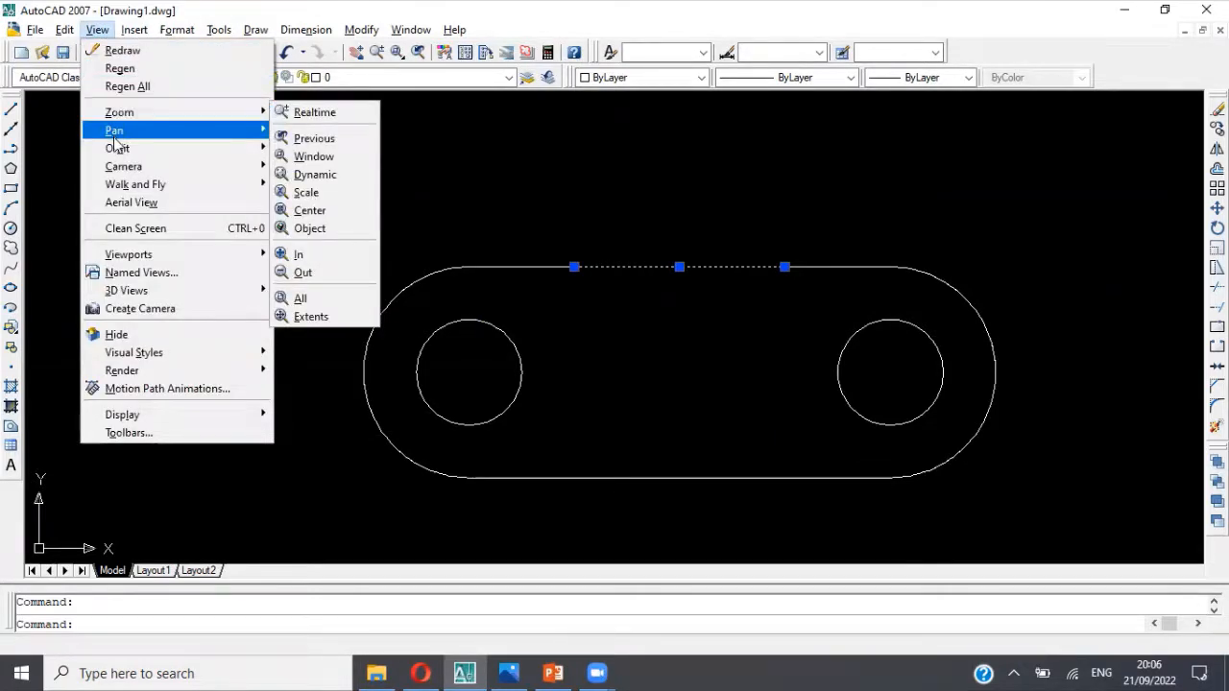
pyautogui.moveTo(142, 150)
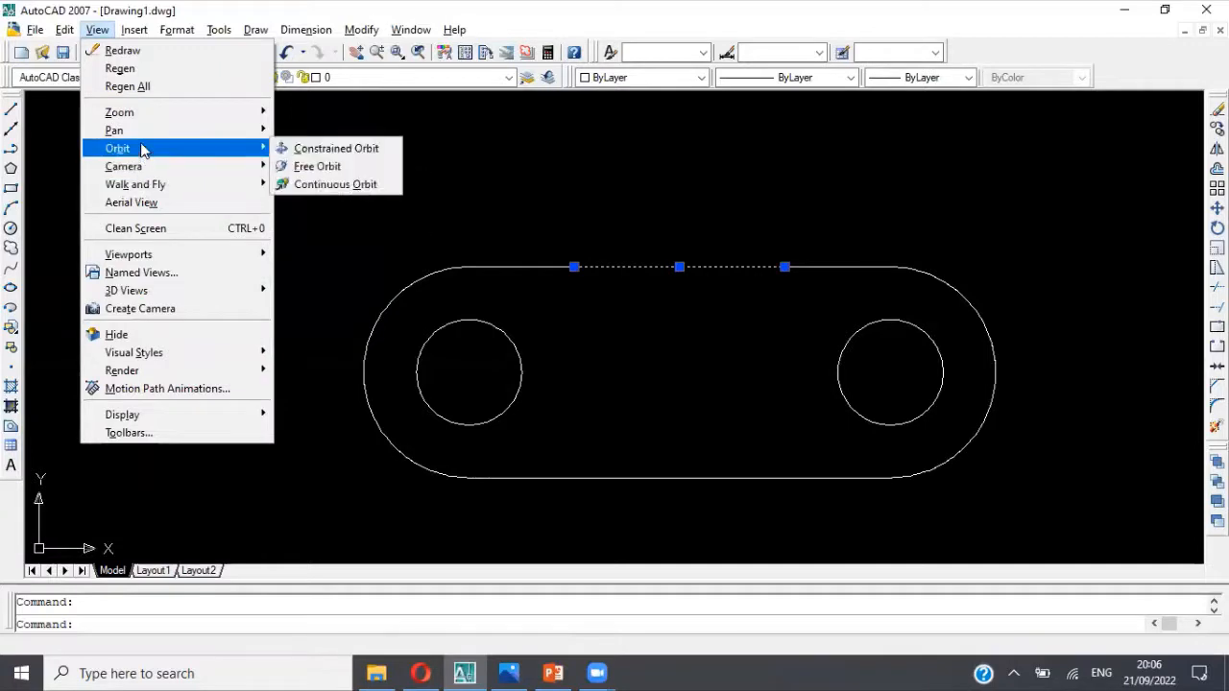
pyautogui.moveTo(176, 135)
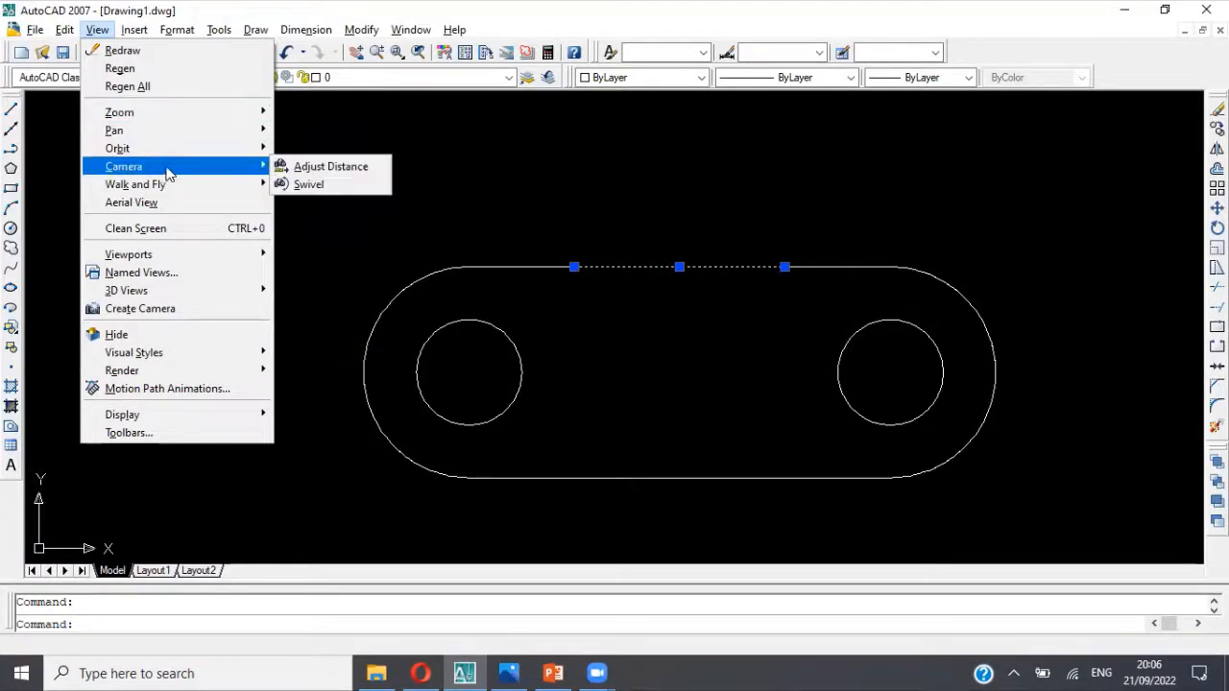
pyautogui.moveTo(187, 292)
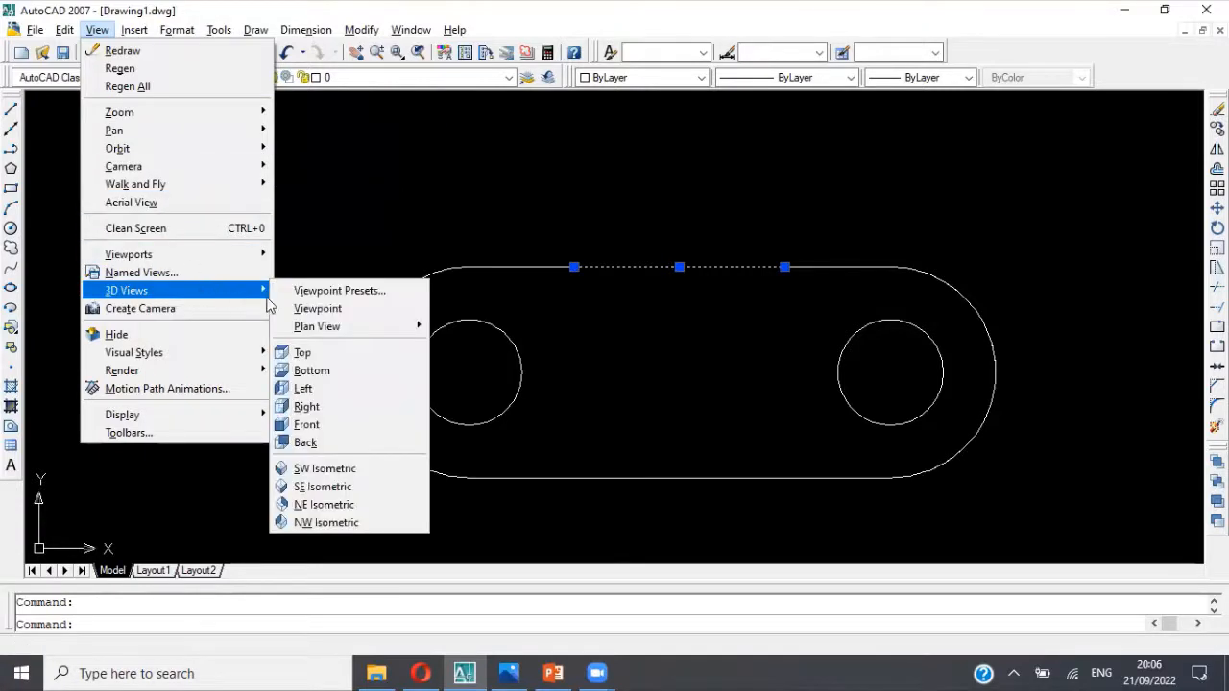
pyautogui.click(323, 473)
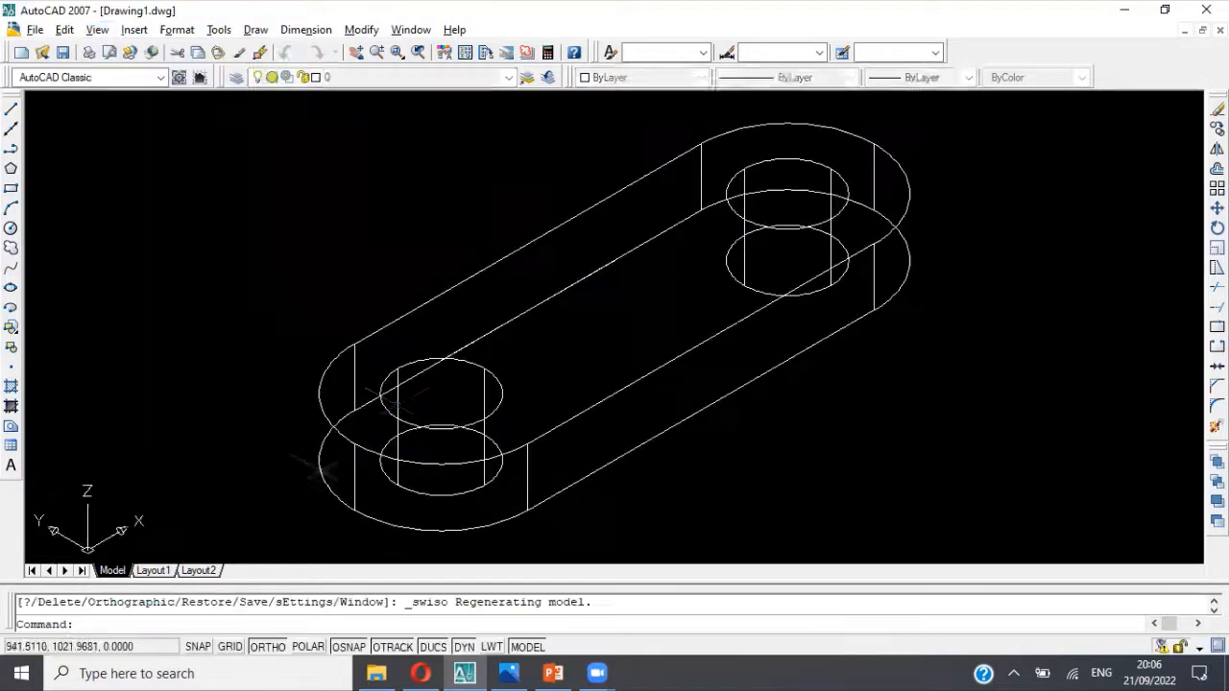
pyautogui.click(558, 296)
pyautogui.press('Escape')
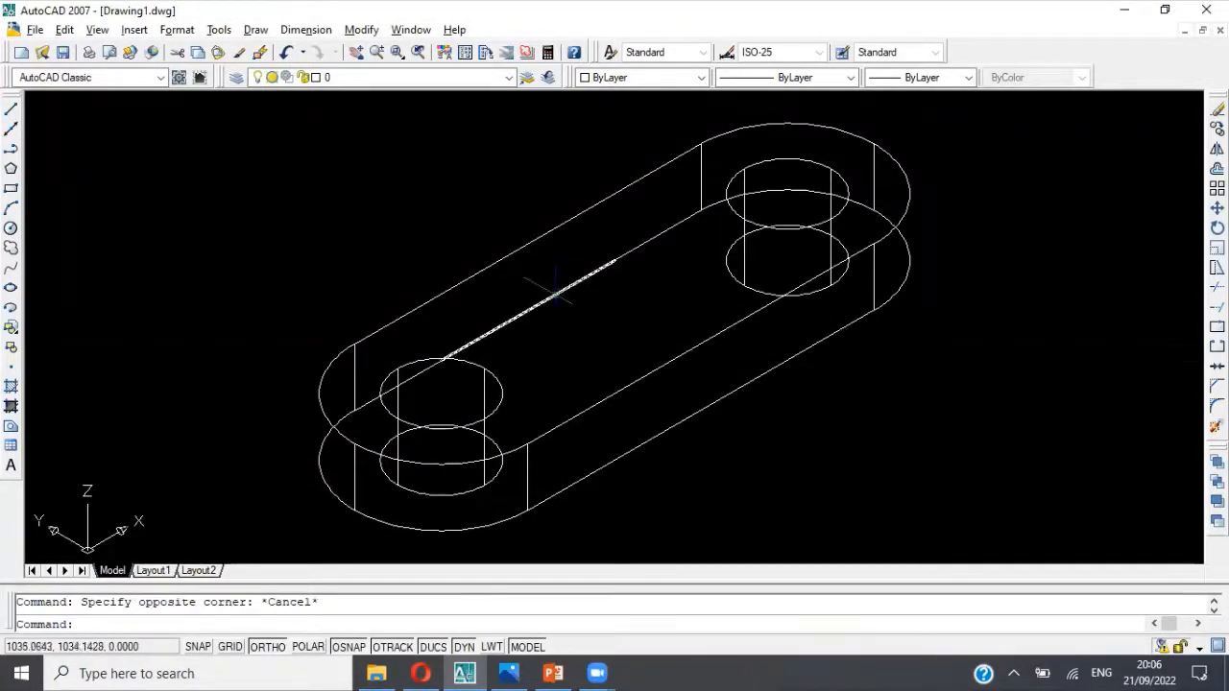
pyautogui.click(556, 292)
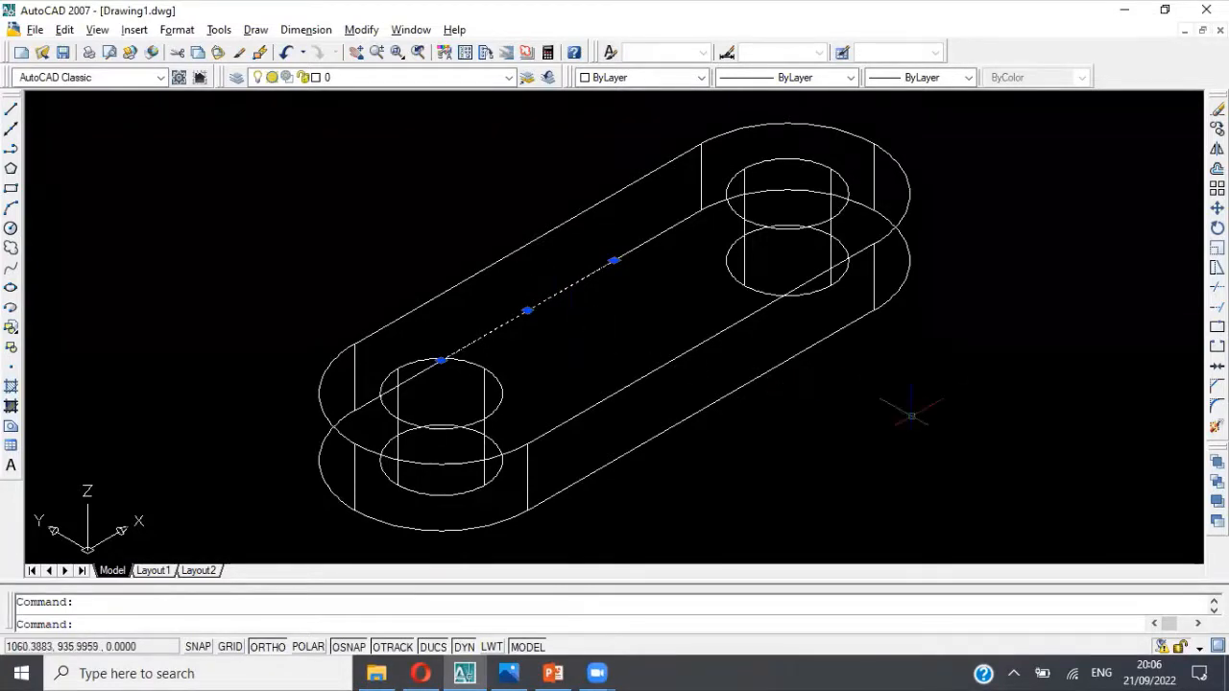
pyautogui.press('Escape')
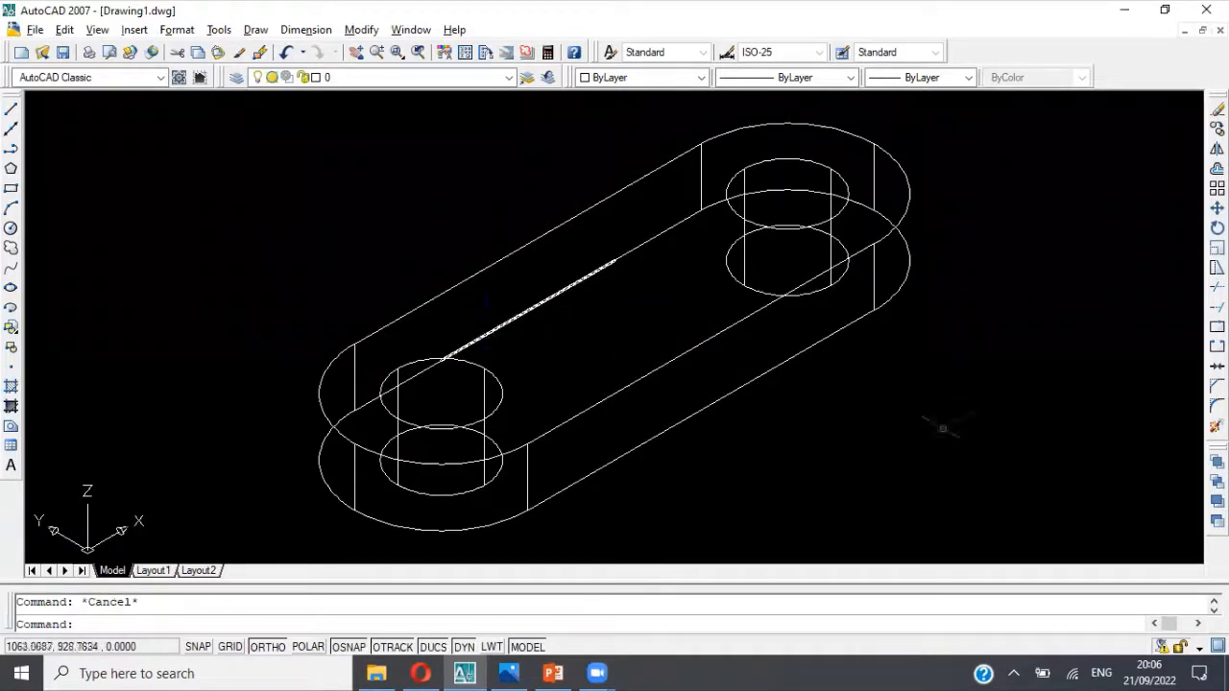
# Step: Move the 60-unit line by its midpoint 20 units up to the midpoint of the base's top back edge
pyautogui.write('m')
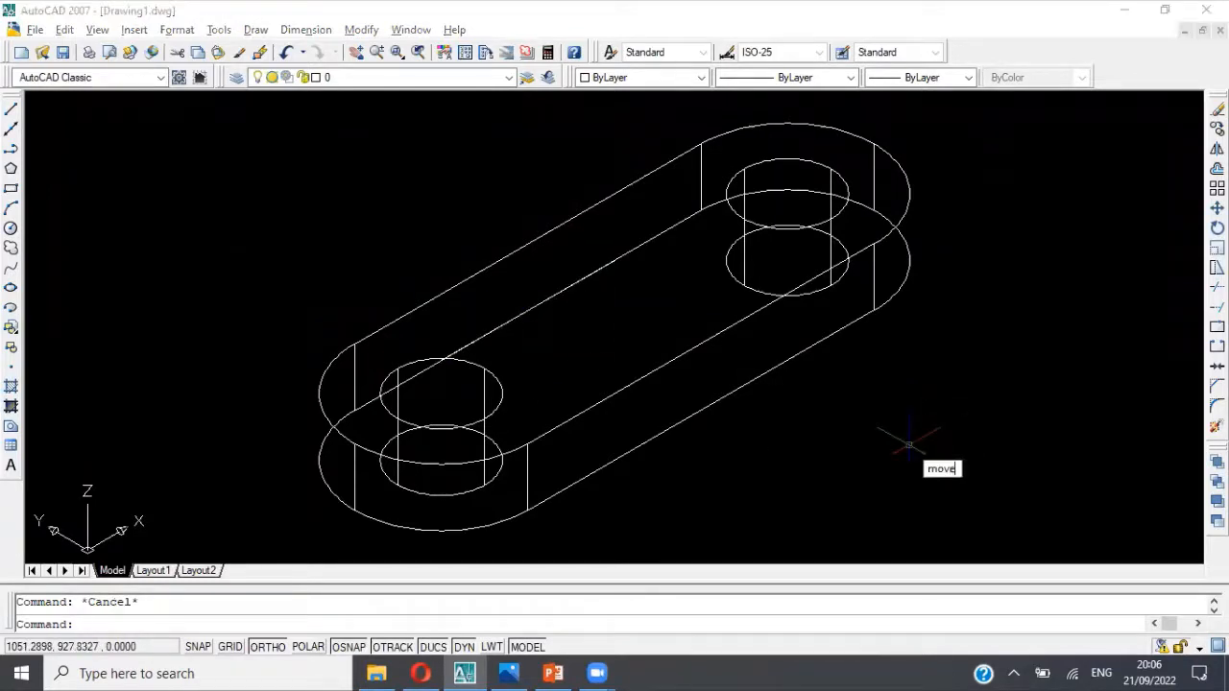
pyautogui.write('ove')
pyautogui.press('Return')
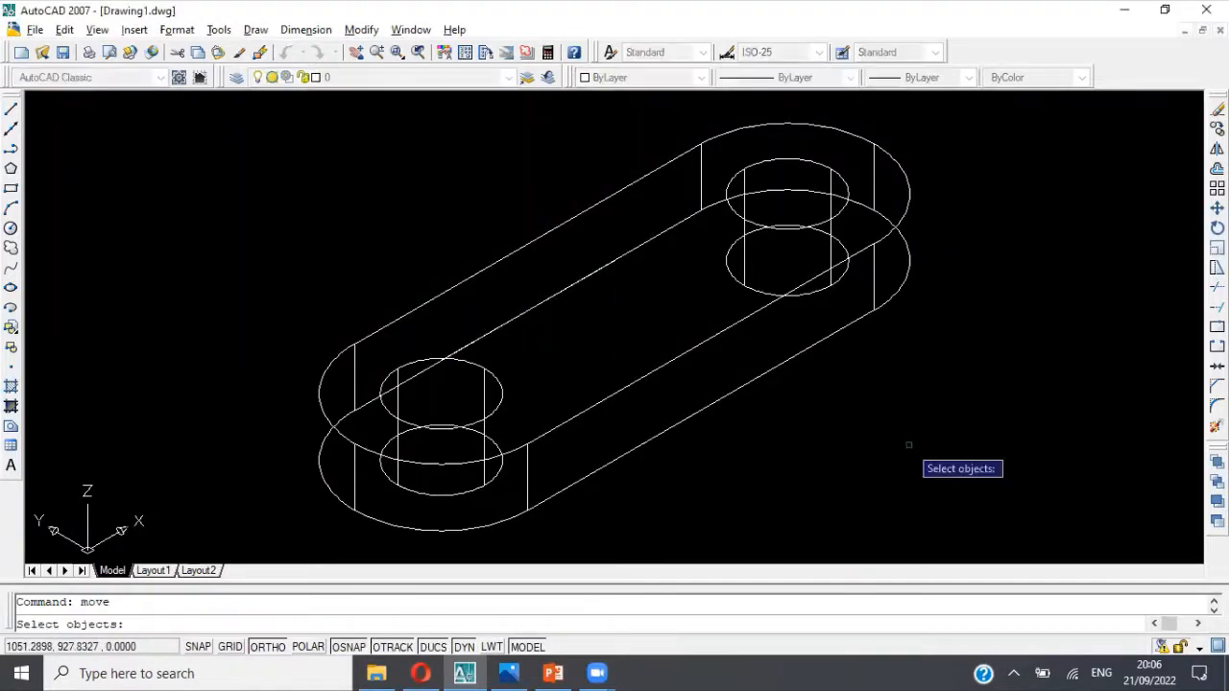
pyautogui.click(557, 294)
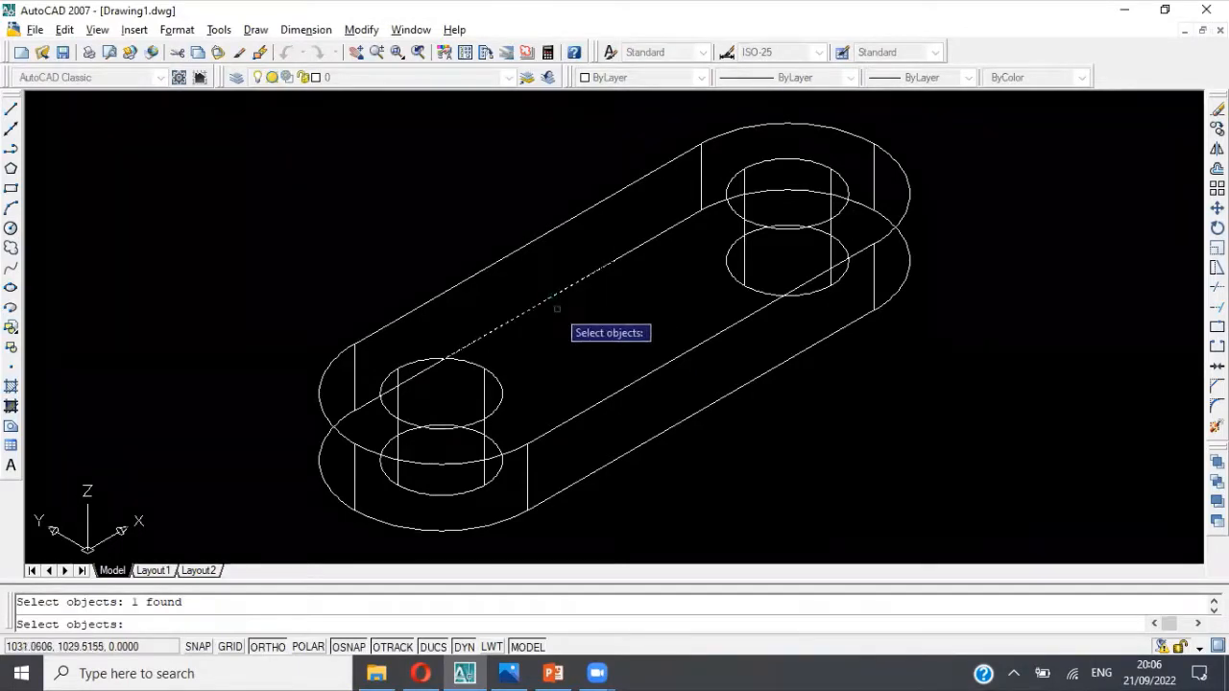
pyautogui.press('Return')
pyautogui.click(527, 310)
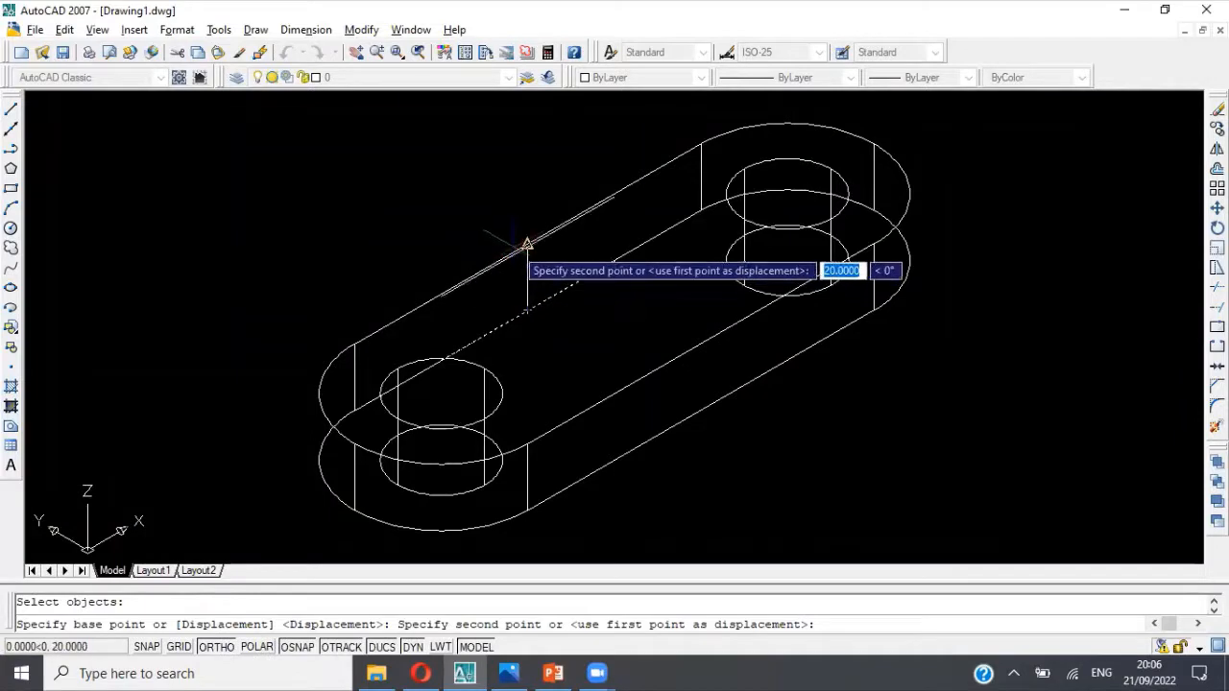
pyautogui.click(527, 245)
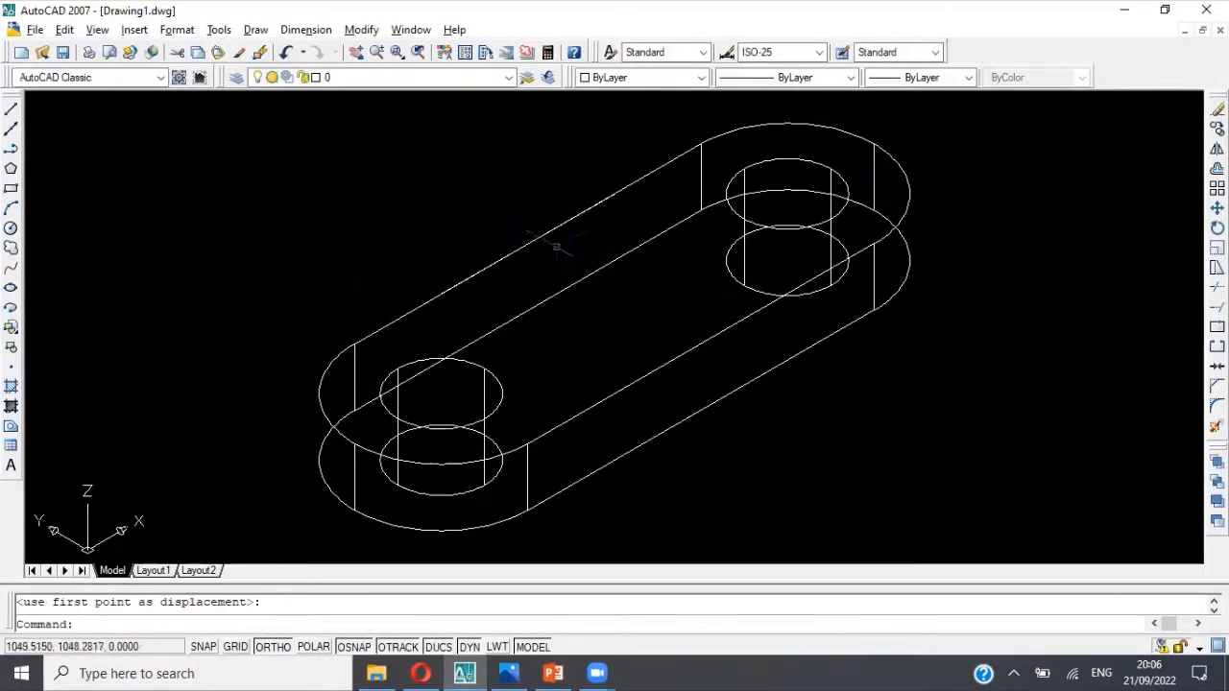
pyautogui.press('Escape')
pyautogui.click(536, 239)
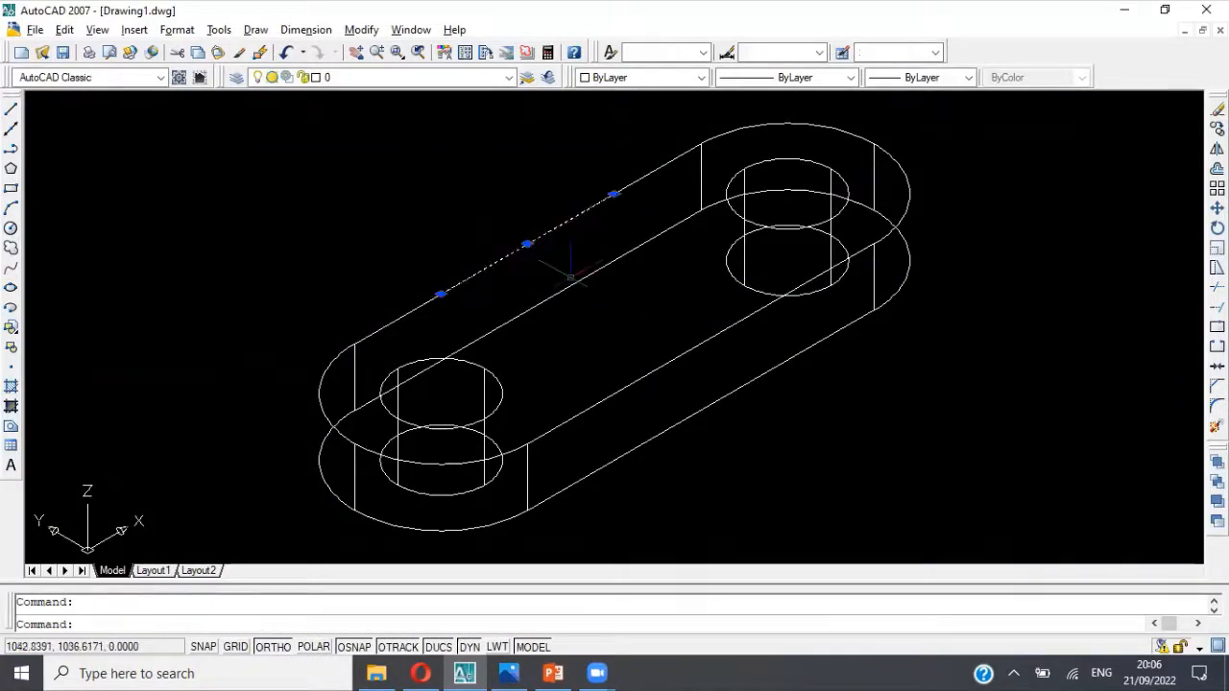
pyautogui.press('Escape')
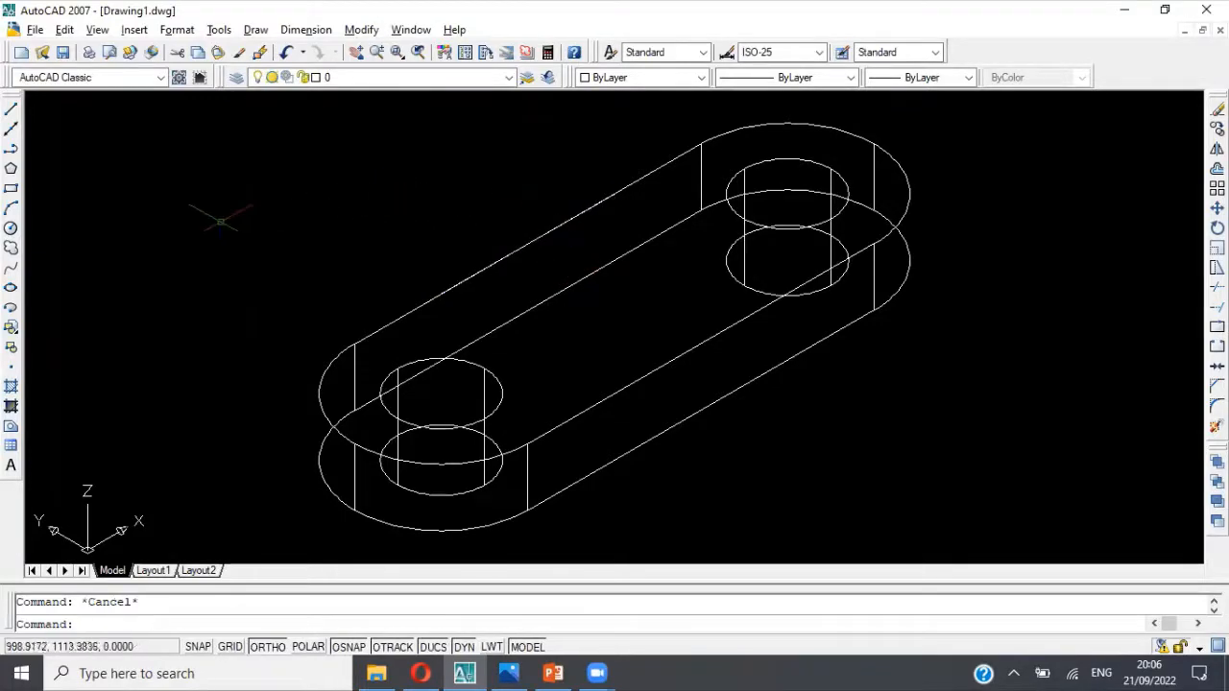
pyautogui.hotkey('alt', 'Tab')
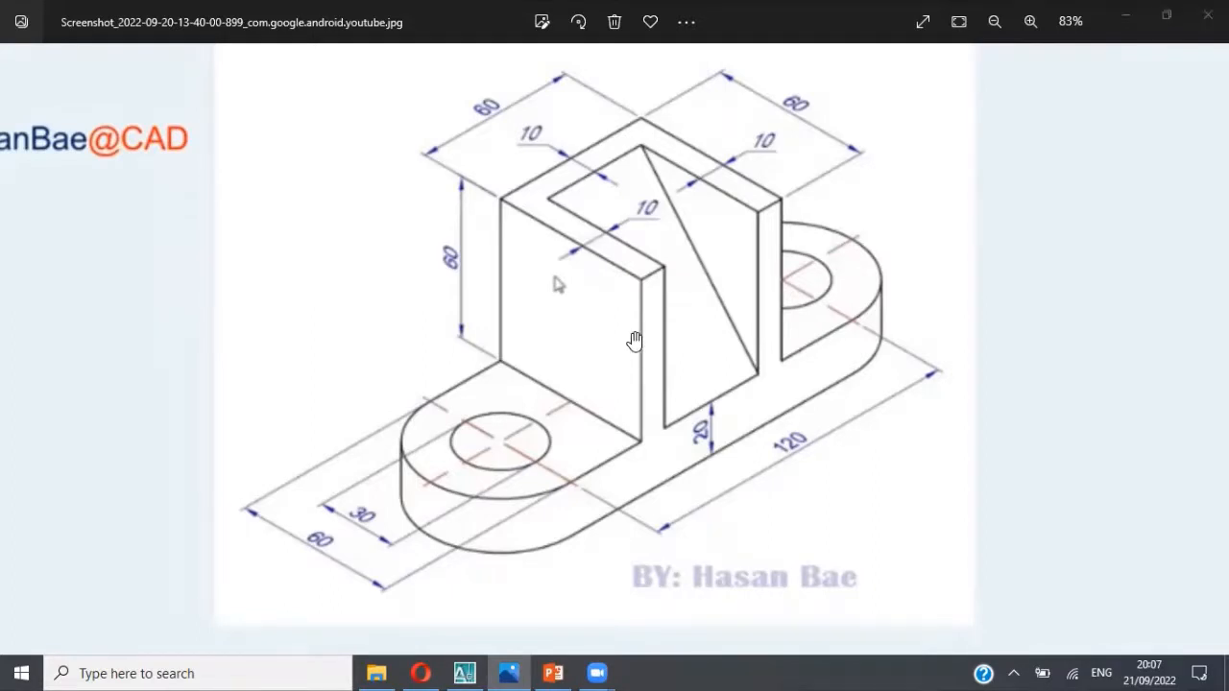
pyautogui.hotkey('alt', 'Tab')
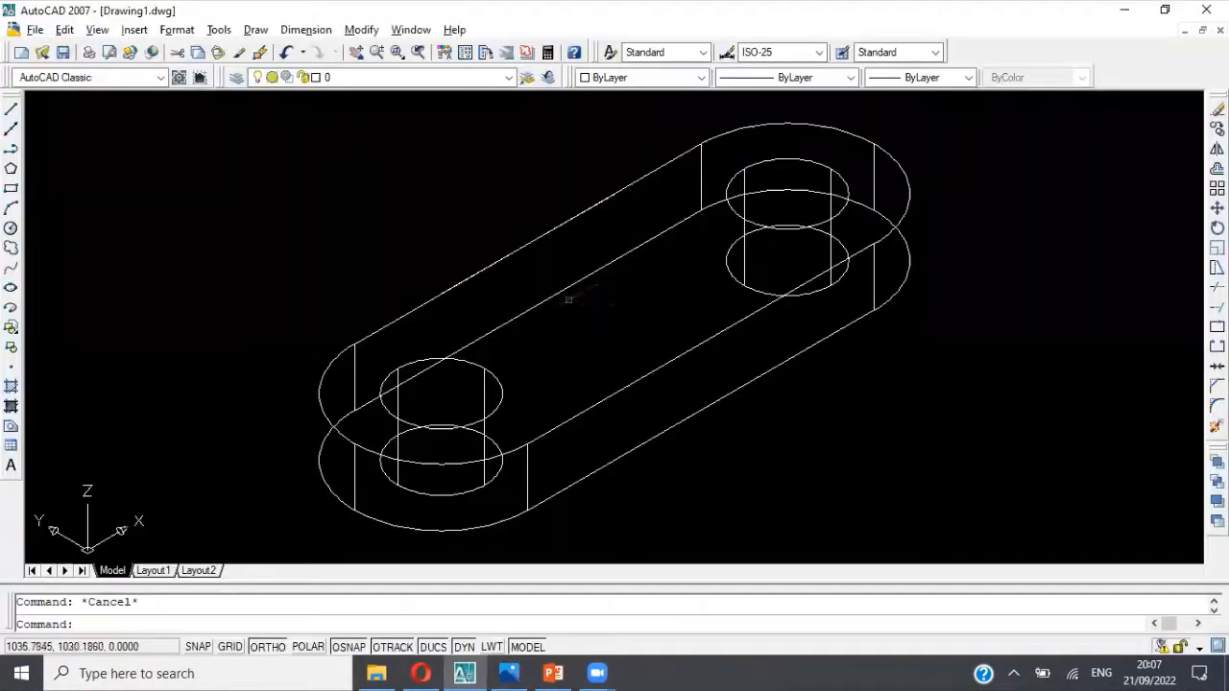
pyautogui.click(11, 150)
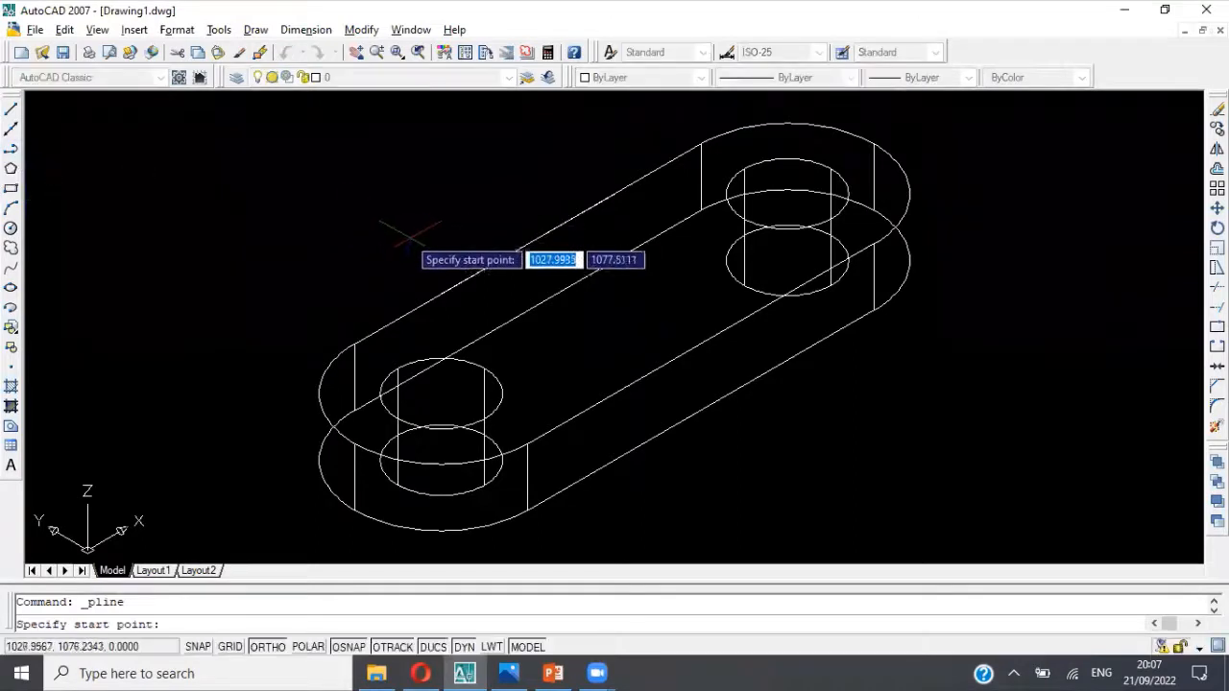
pyautogui.click(441, 294)
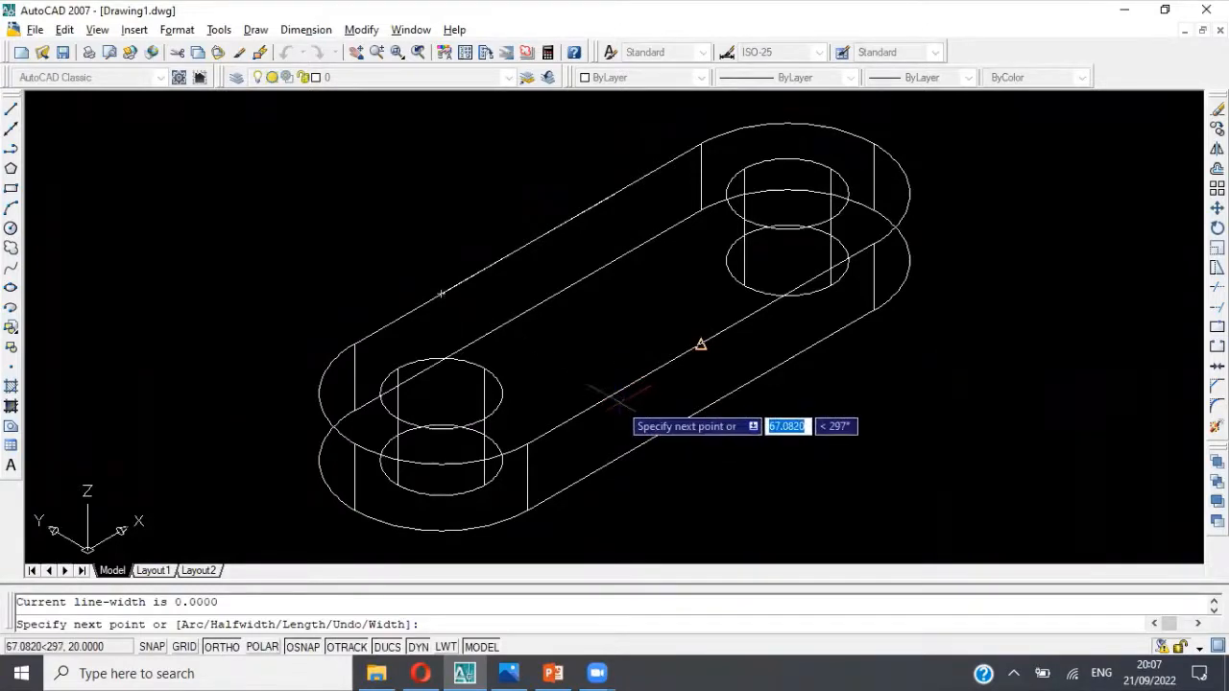
pyautogui.press('Escape')
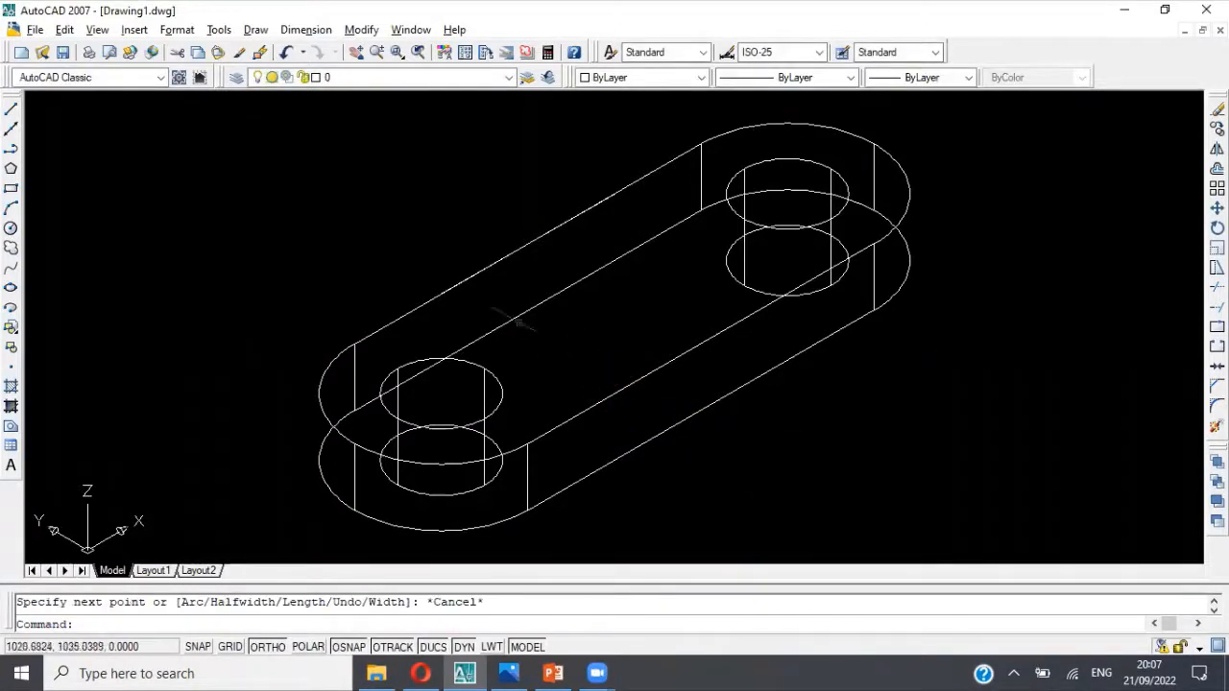
# Step: Switch the model to the Top view with the whole base outline in sight
pyautogui.click(503, 254)
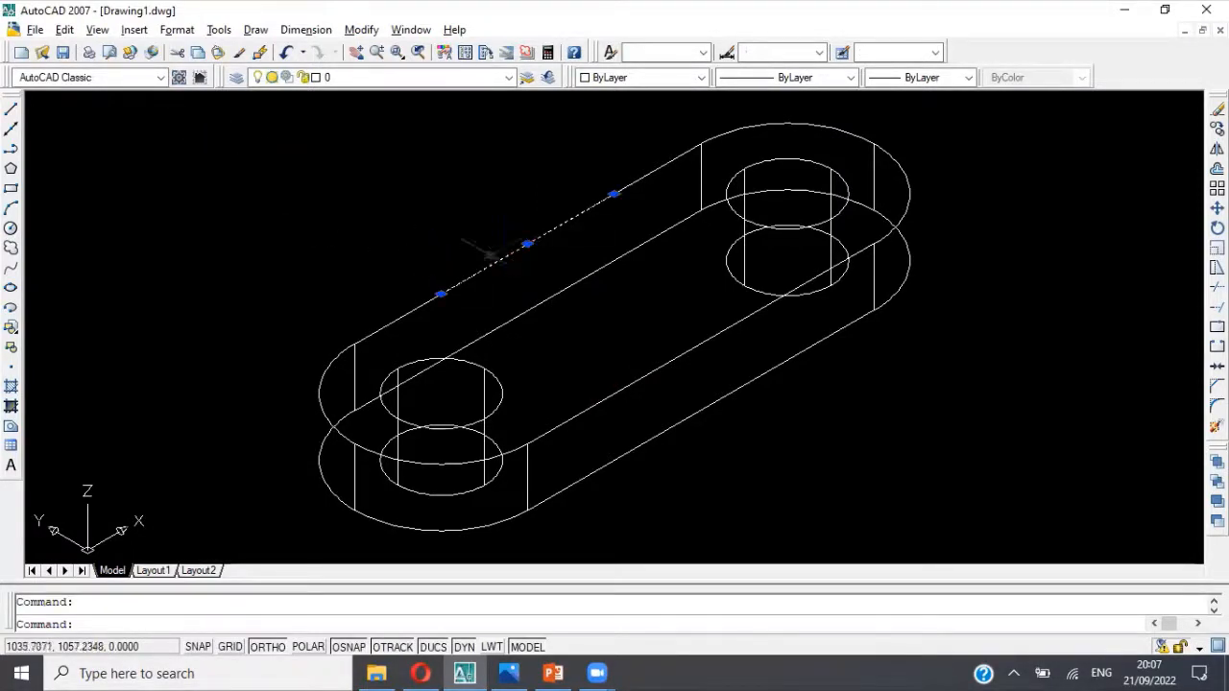
pyautogui.press('Escape')
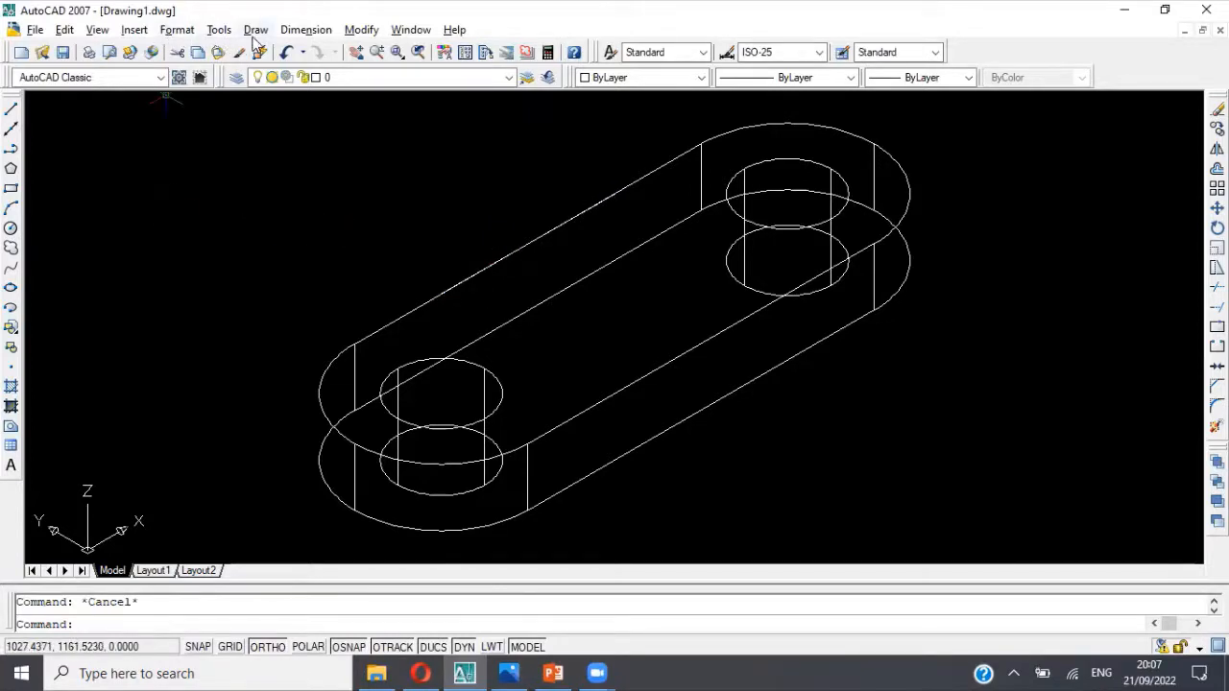
pyautogui.click(135, 34)
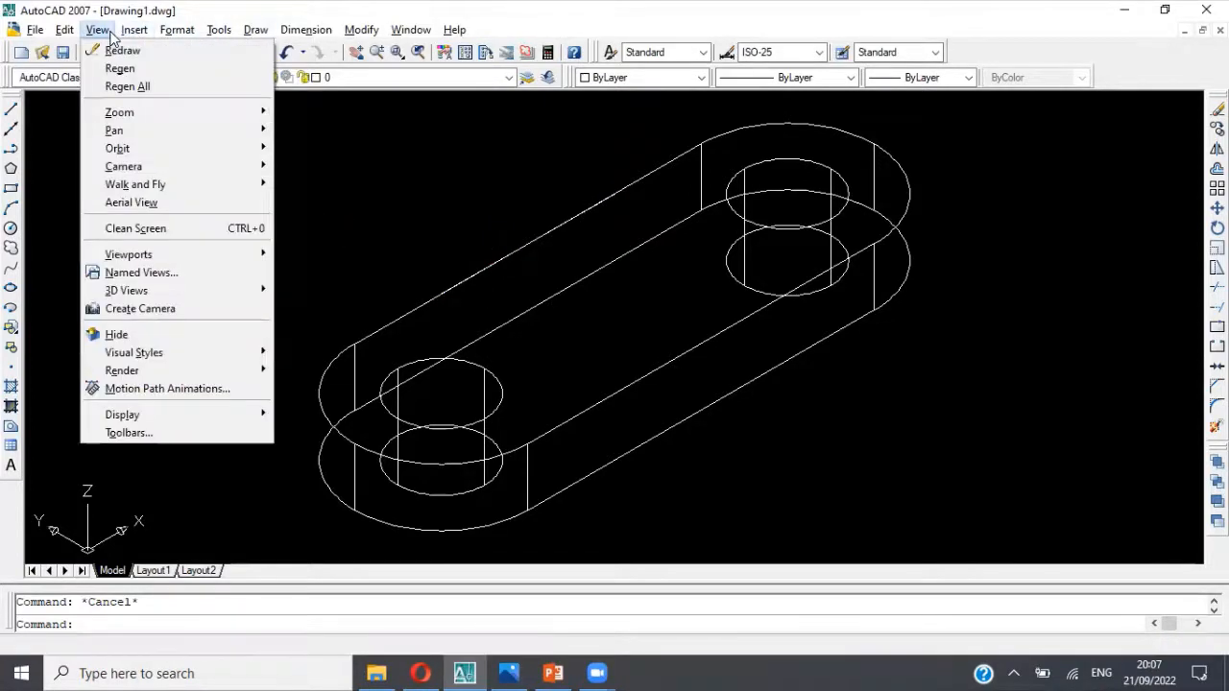
pyautogui.moveTo(177, 292)
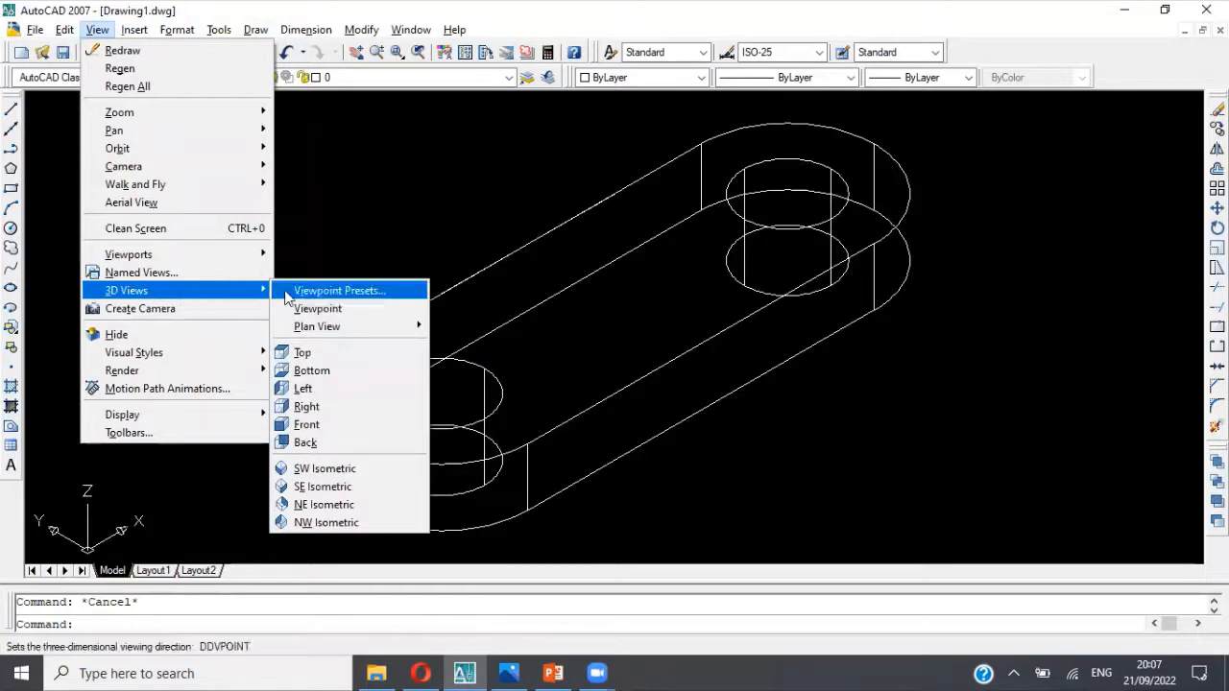
pyautogui.click(318, 351)
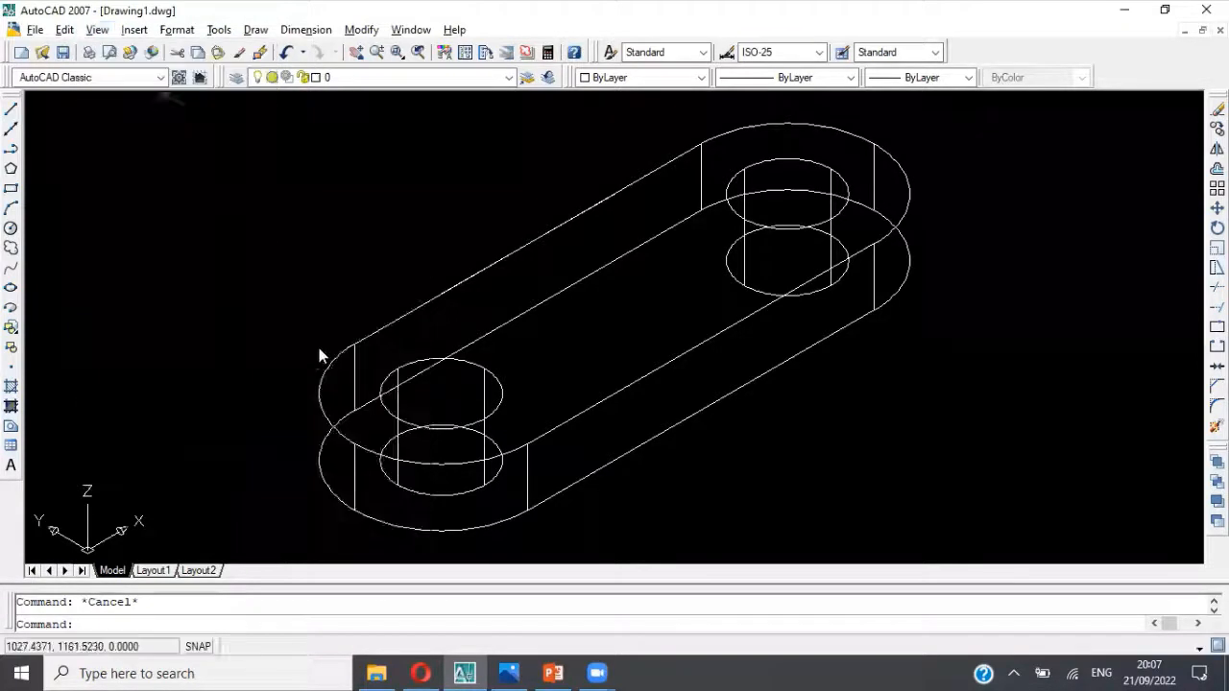
pyautogui.scroll(-2, 569, 136)
pyautogui.click(569, 136)
pyautogui.press('Escape')
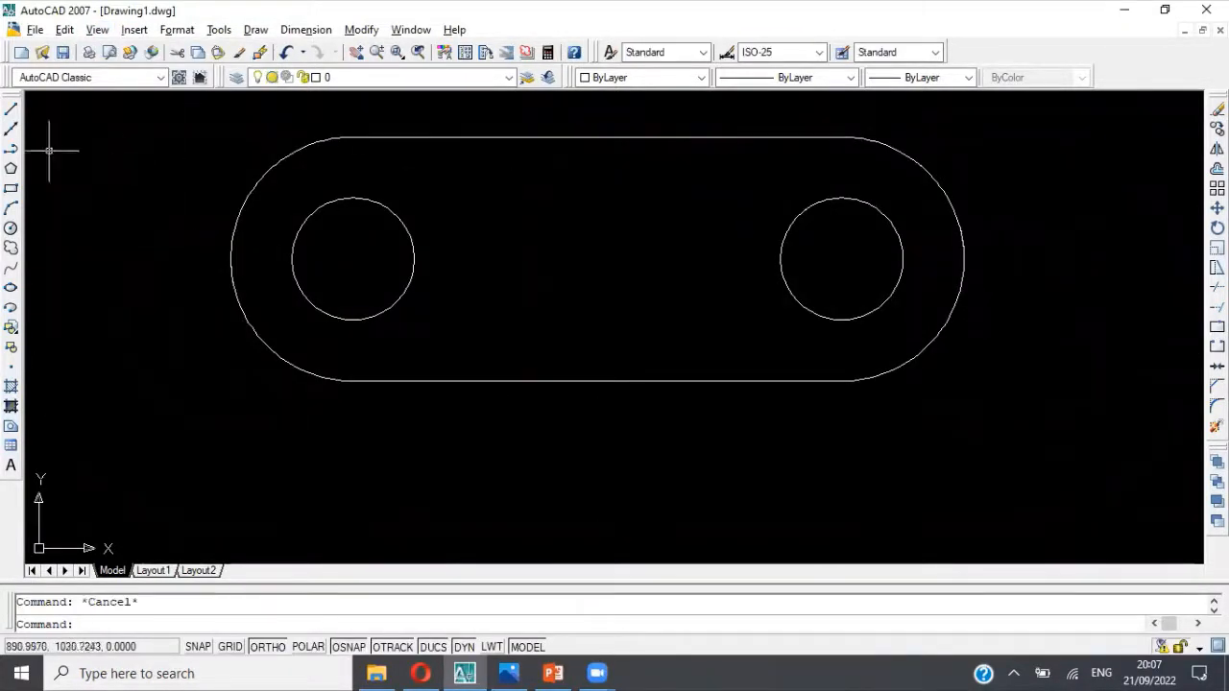
# Step: Draw a polyline over the 60-unit line on the base's upper straight edge, from endpoint to endpoint
pyautogui.click(11, 151)
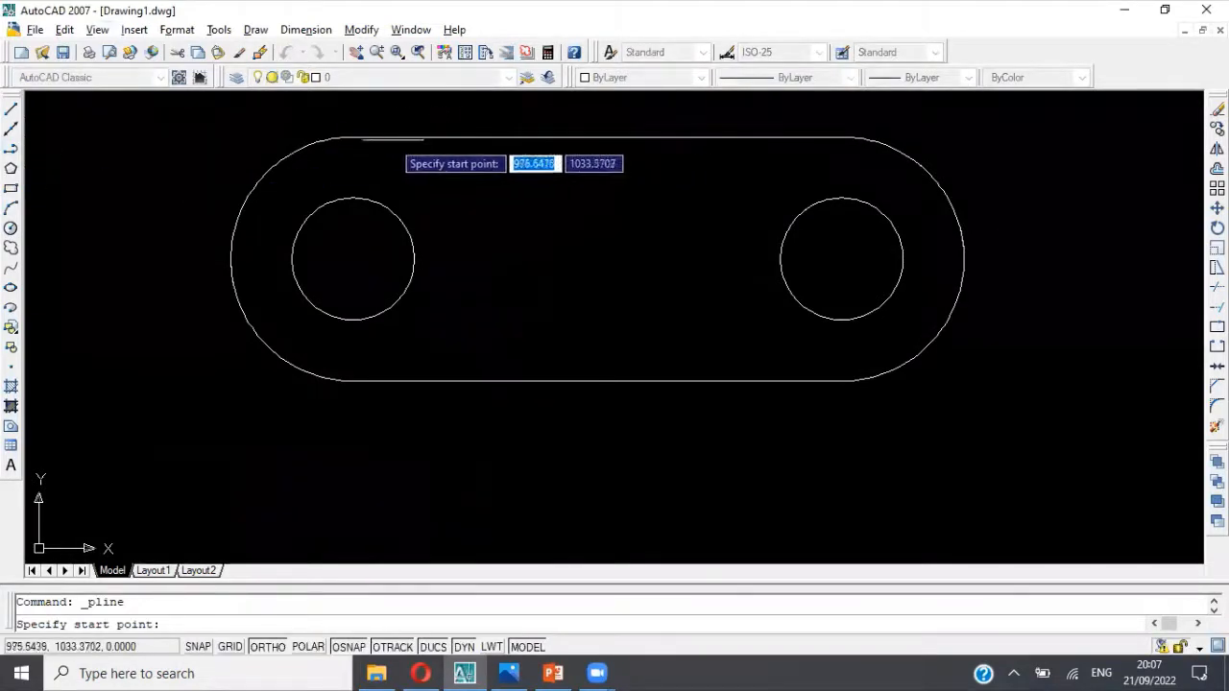
pyautogui.click(475, 137)
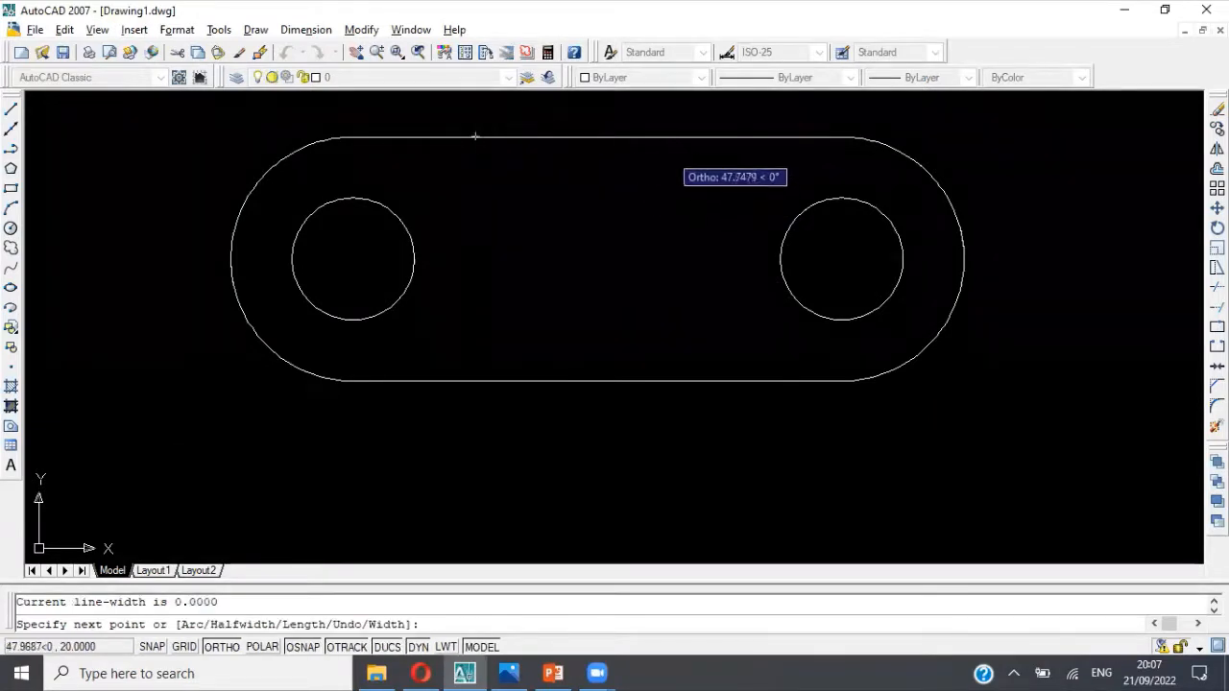
pyautogui.click(718, 137)
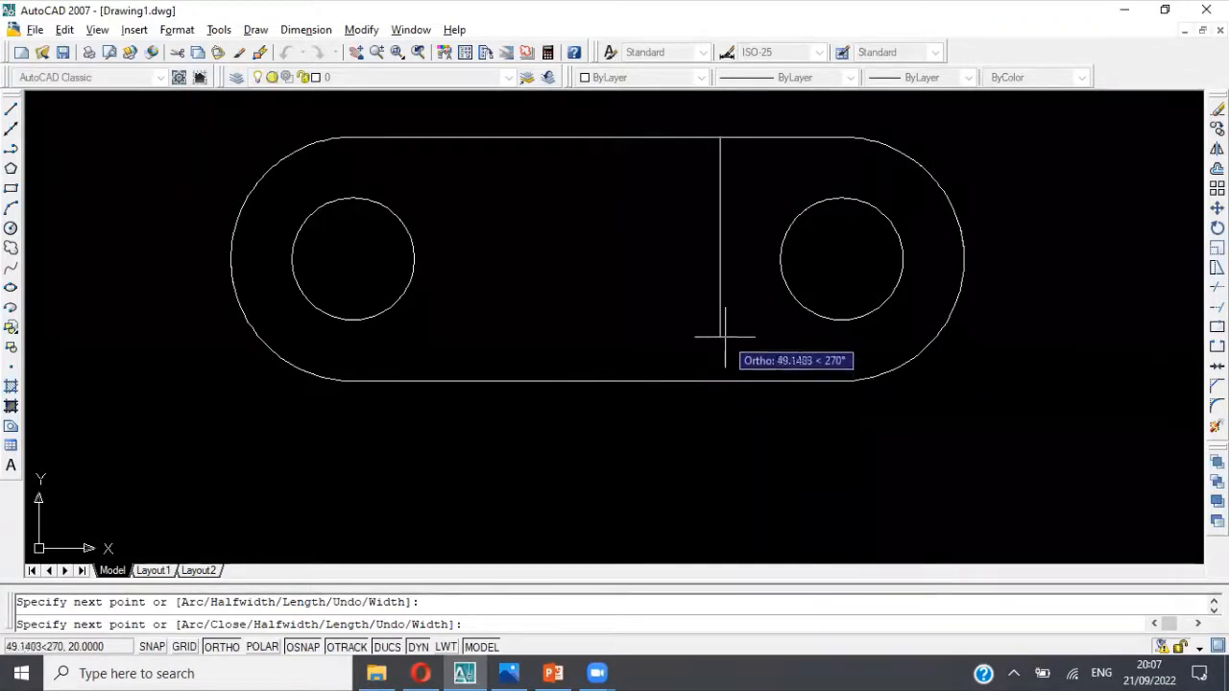
pyautogui.press('Escape')
# Step: Move the 60-unit polyline by its midpoint about 92 units straight down into the free space below the base
pyautogui.click(617, 138)
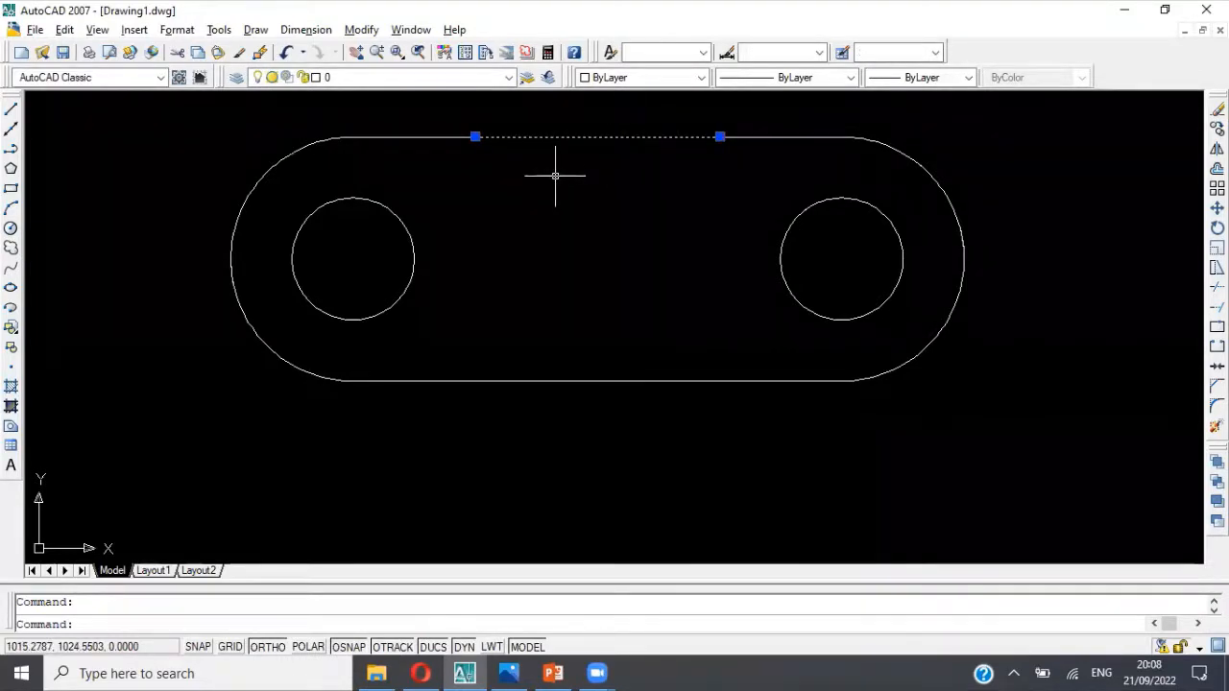
pyautogui.write('move')
pyautogui.press('Return')
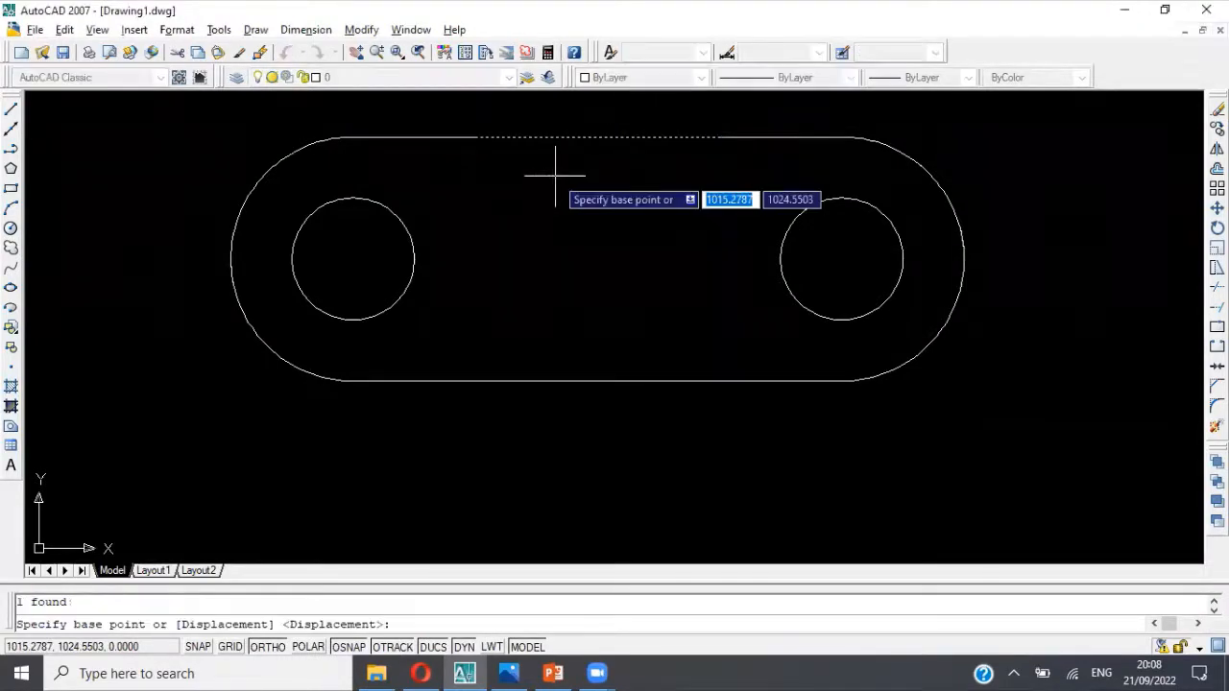
pyautogui.click(596, 137)
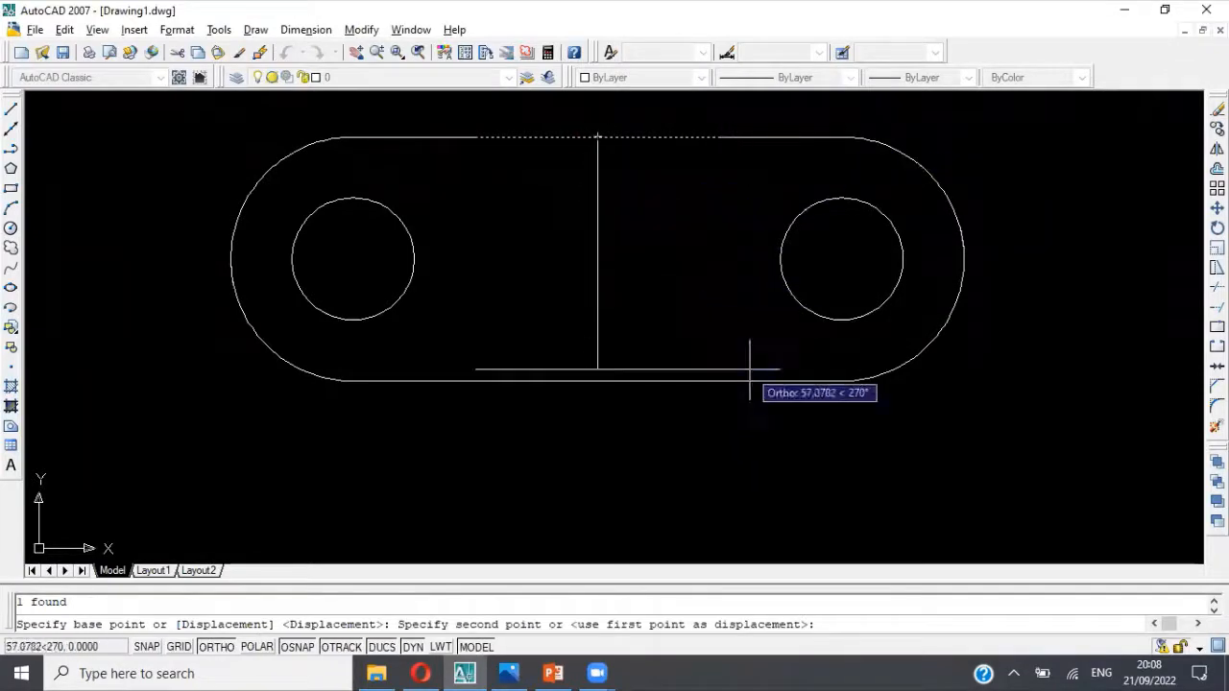
pyautogui.moveTo(723, 383); pyautogui.dragTo(582, 297, button='middle')
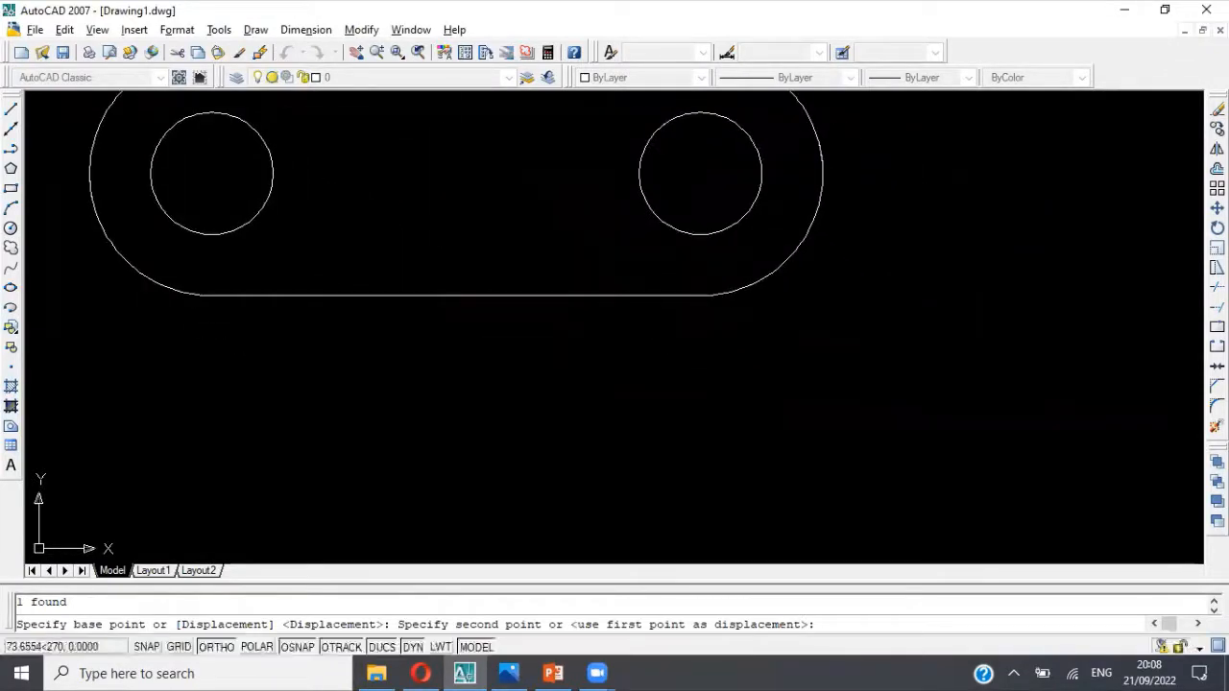
pyautogui.click(758, 422)
pyautogui.moveTo(510, 376); pyautogui.dragTo(625, 246, button='middle')
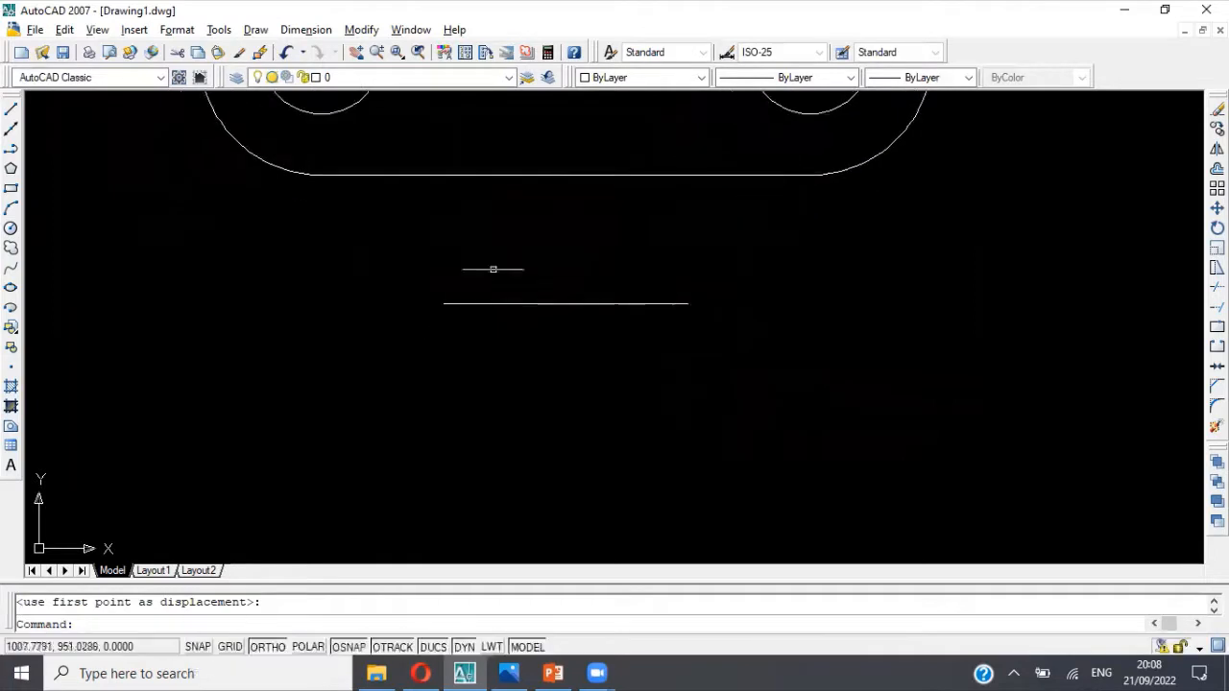
# Step: Draw a polyline along the moved 60-unit line from its left to its right endpoint and continue it 60 units down
pyautogui.click(10, 154)
pyautogui.click(444, 304)
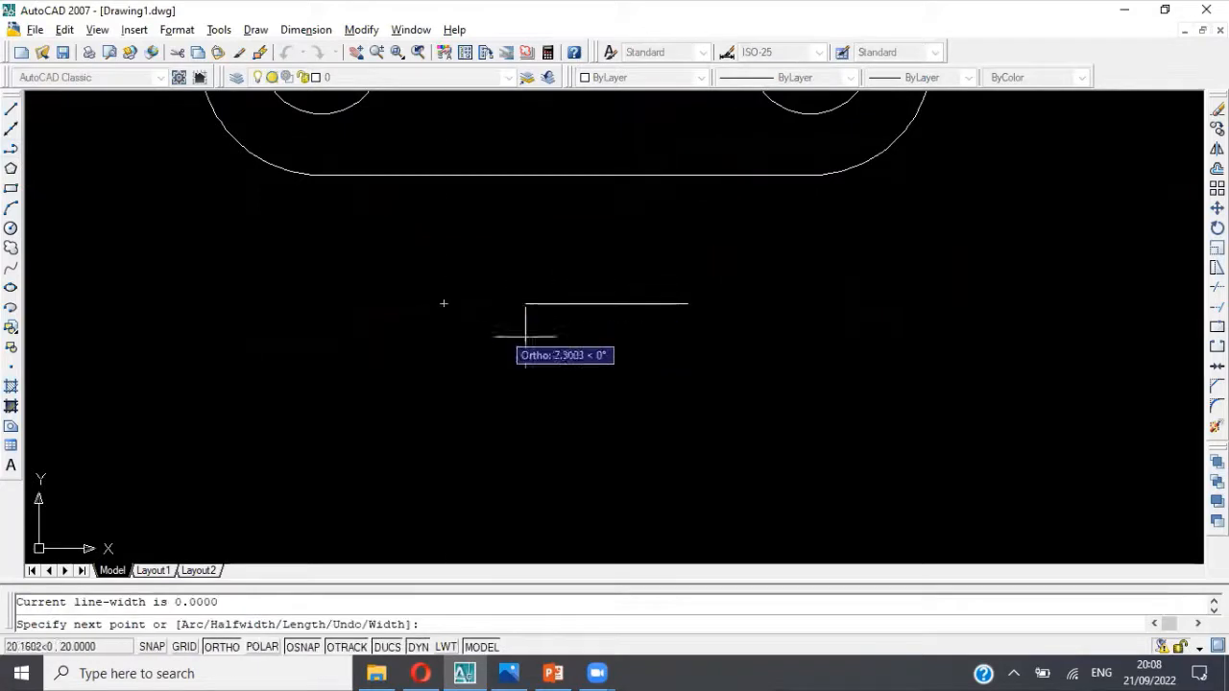
pyautogui.click(688, 303)
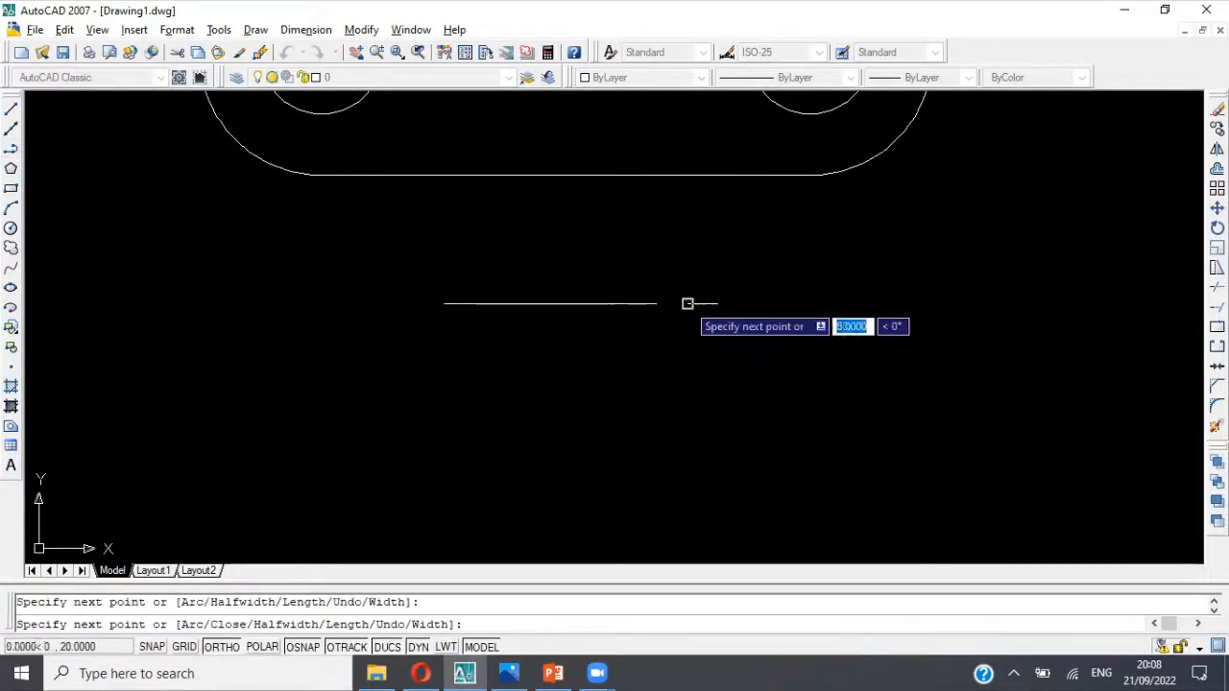
pyautogui.hotkey('alt', 'Tab')
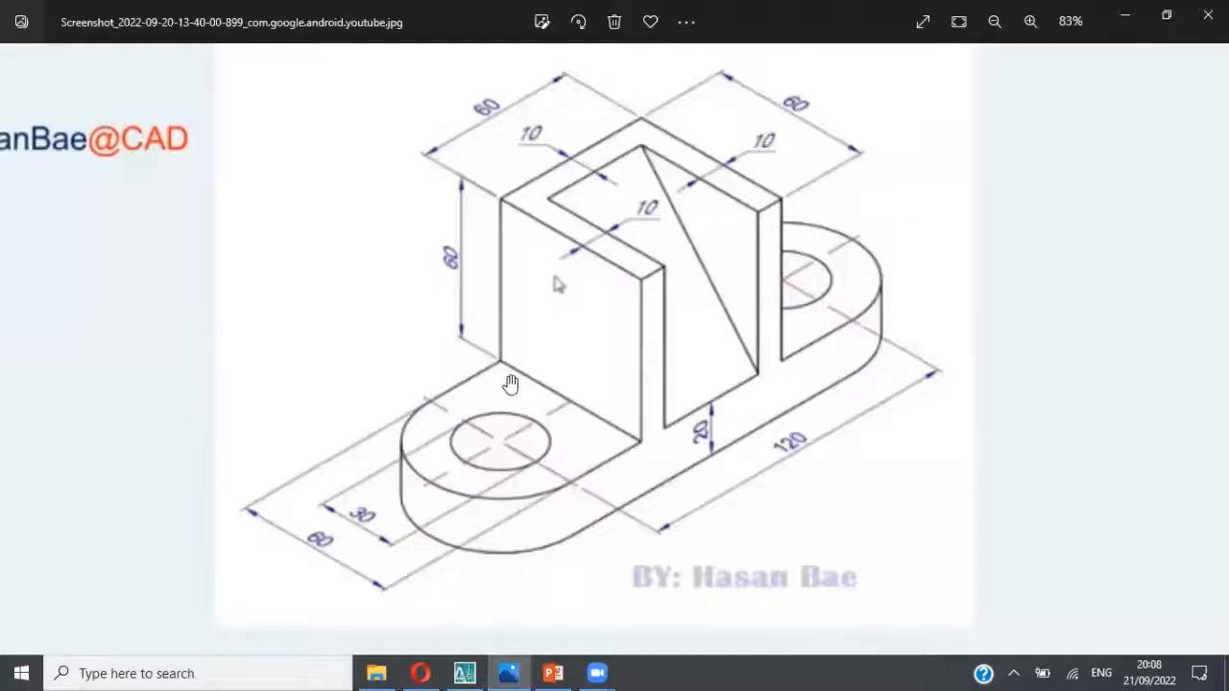
pyautogui.hotkey('alt', 'Tab')
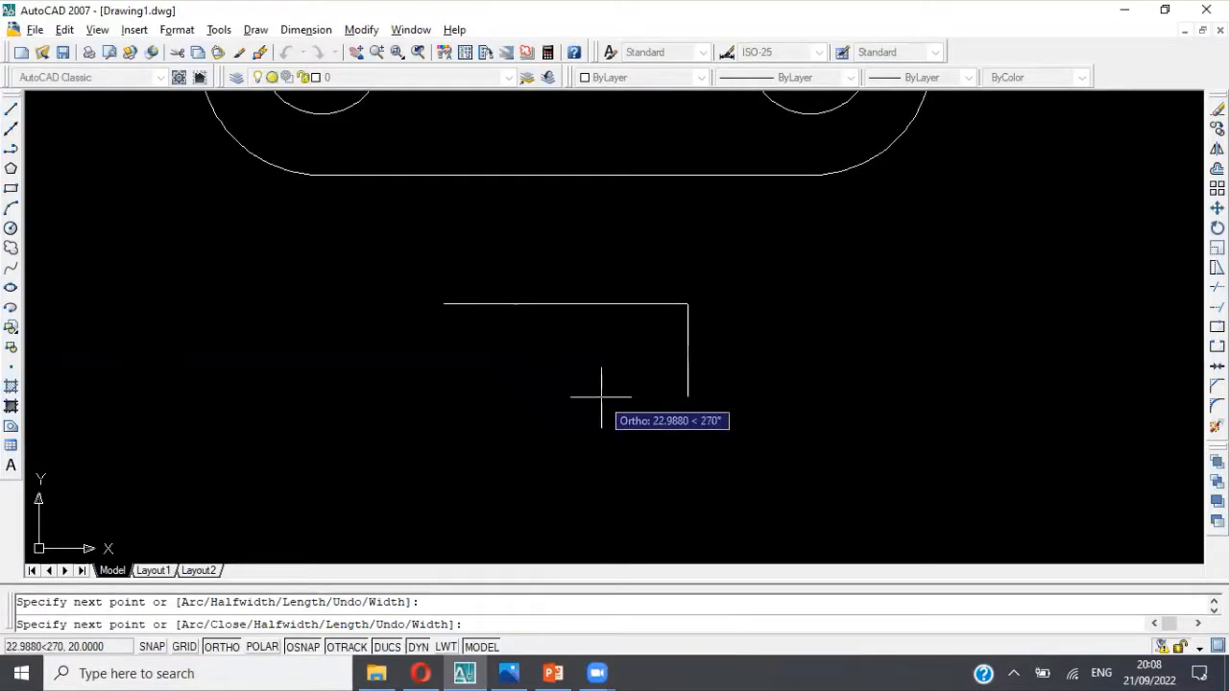
pyautogui.write('60')
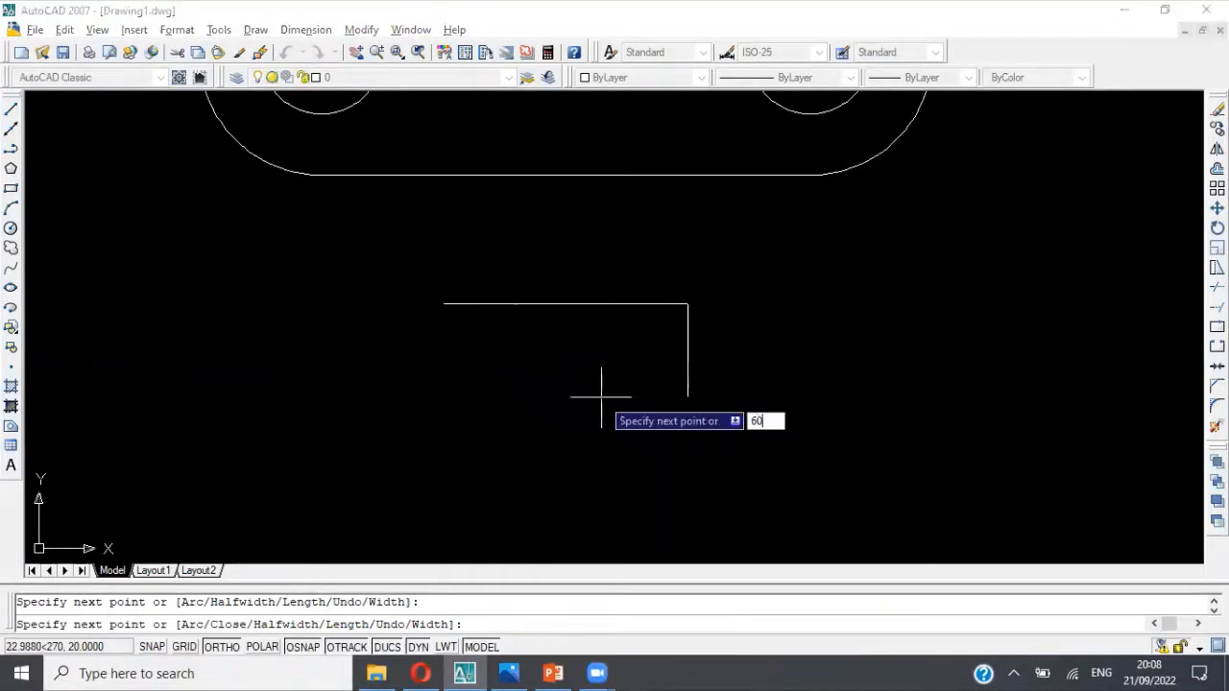
pyautogui.press('Return')
pyautogui.moveTo(609, 439); pyautogui.dragTo(677, 356, button='middle')
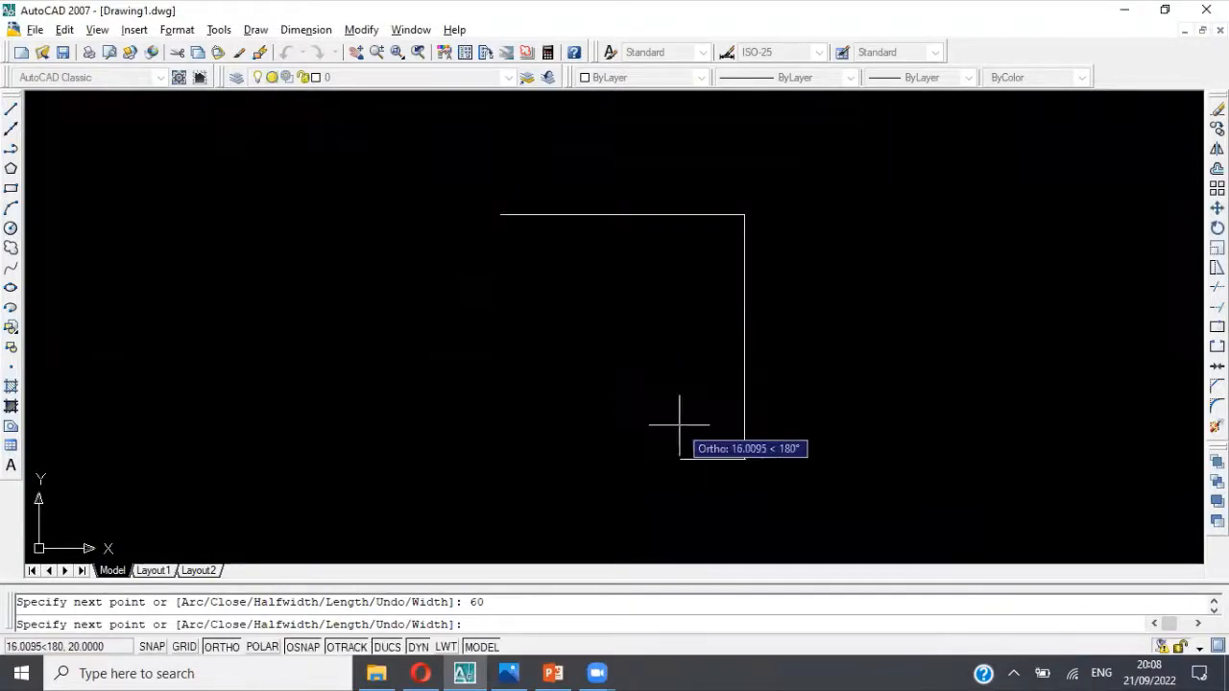
# Step: Extend the polyline 10 units to the left for the wall thickness, per the reference picture, and end it there
pyautogui.hotkey('alt', 'Tab')
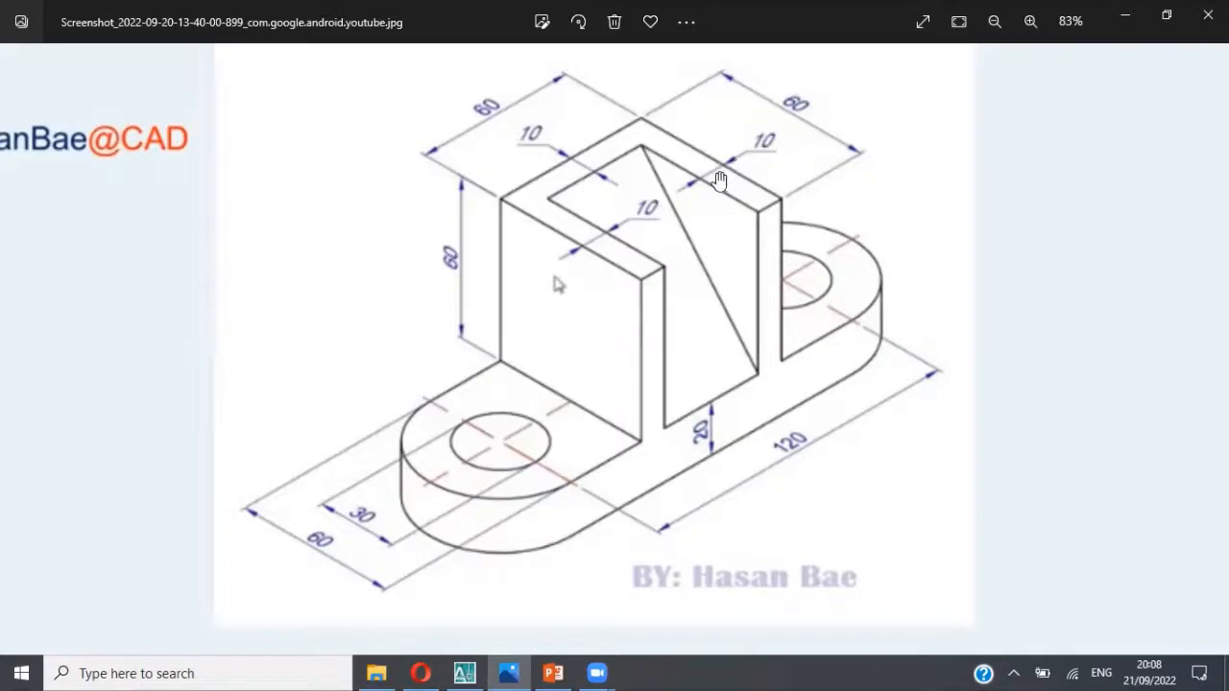
pyautogui.hotkey('alt', 'Tab')
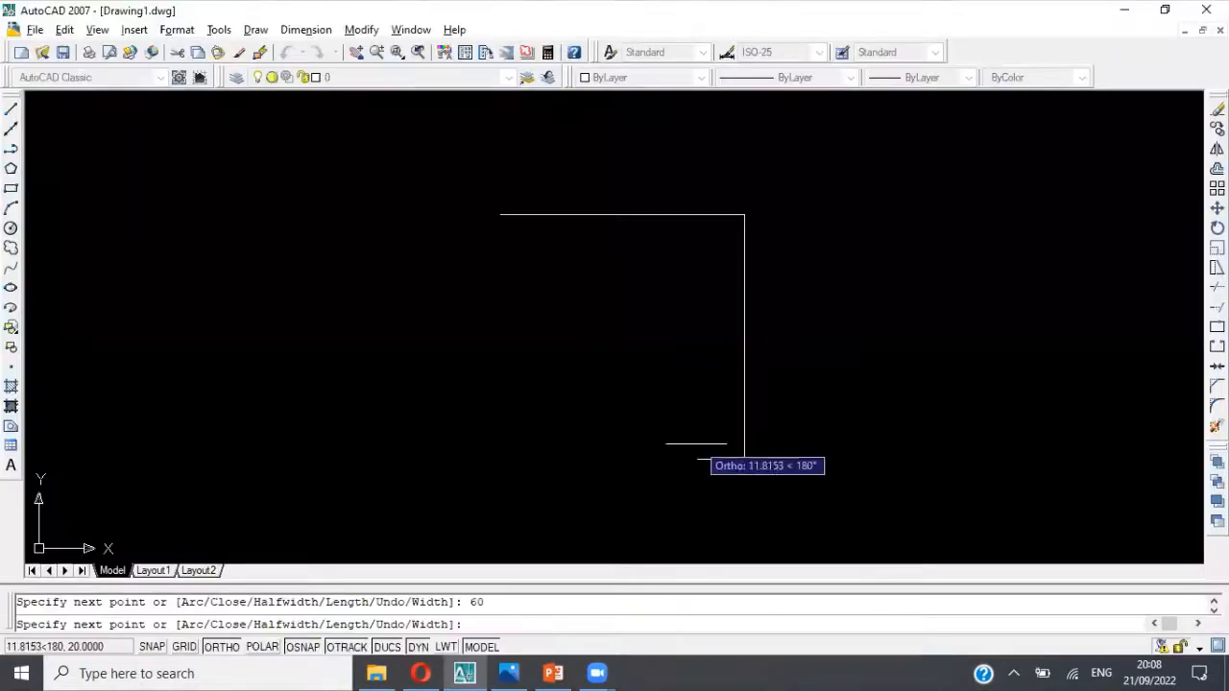
pyautogui.write('10')
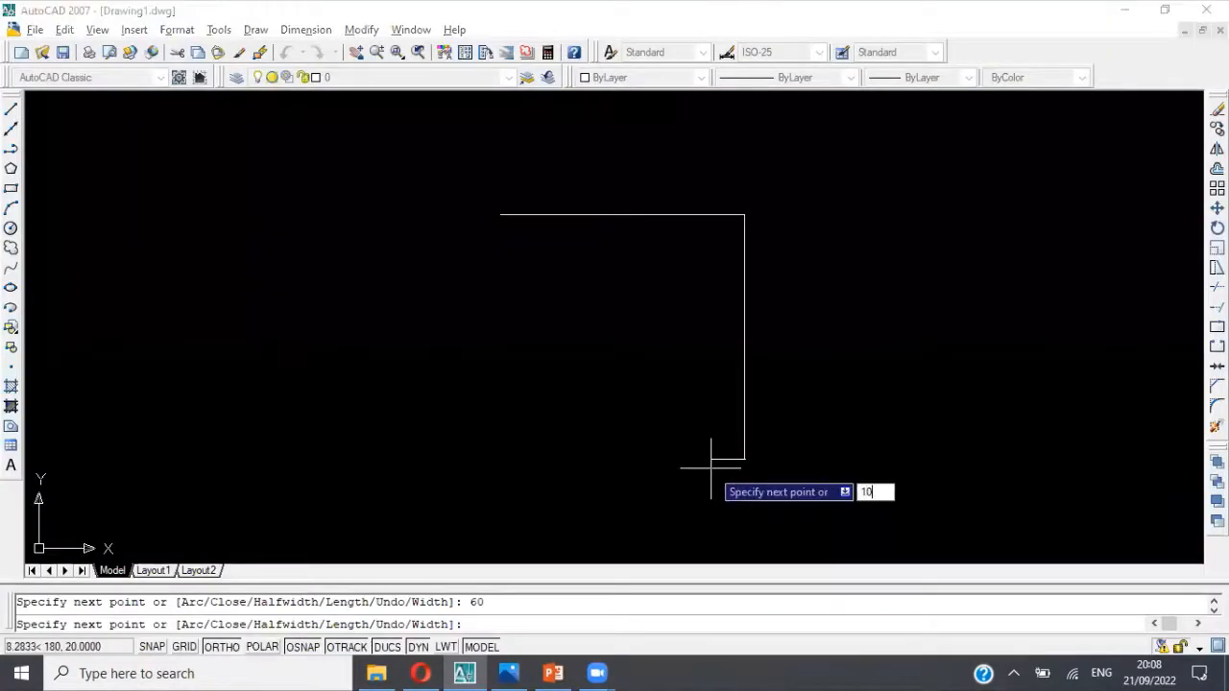
pyautogui.press('Return')
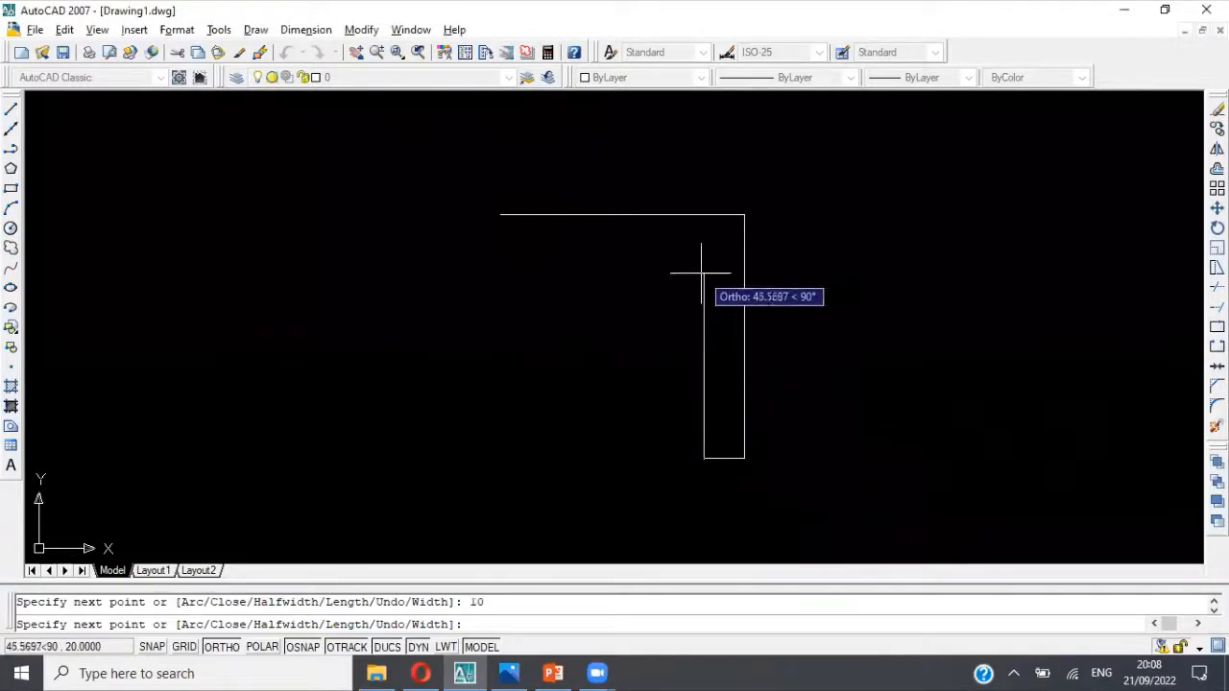
pyautogui.hotkey('alt', 'Tab')
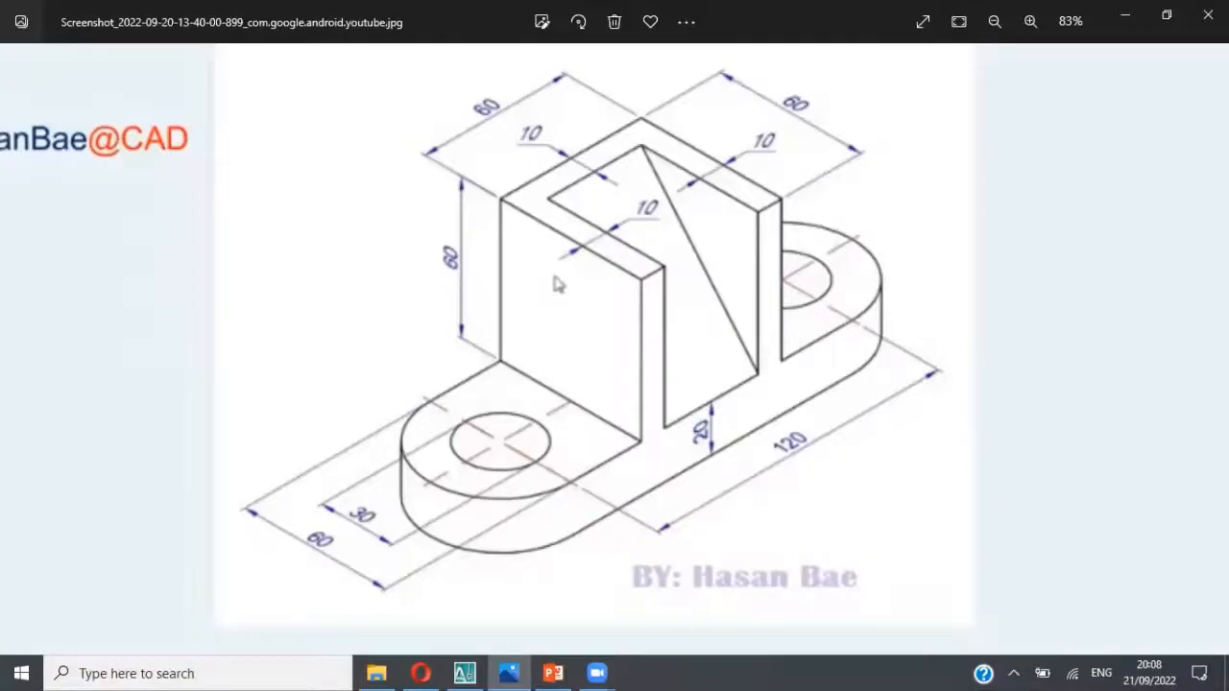
pyautogui.hotkey('alt', 'Tab')
pyautogui.press('Escape')
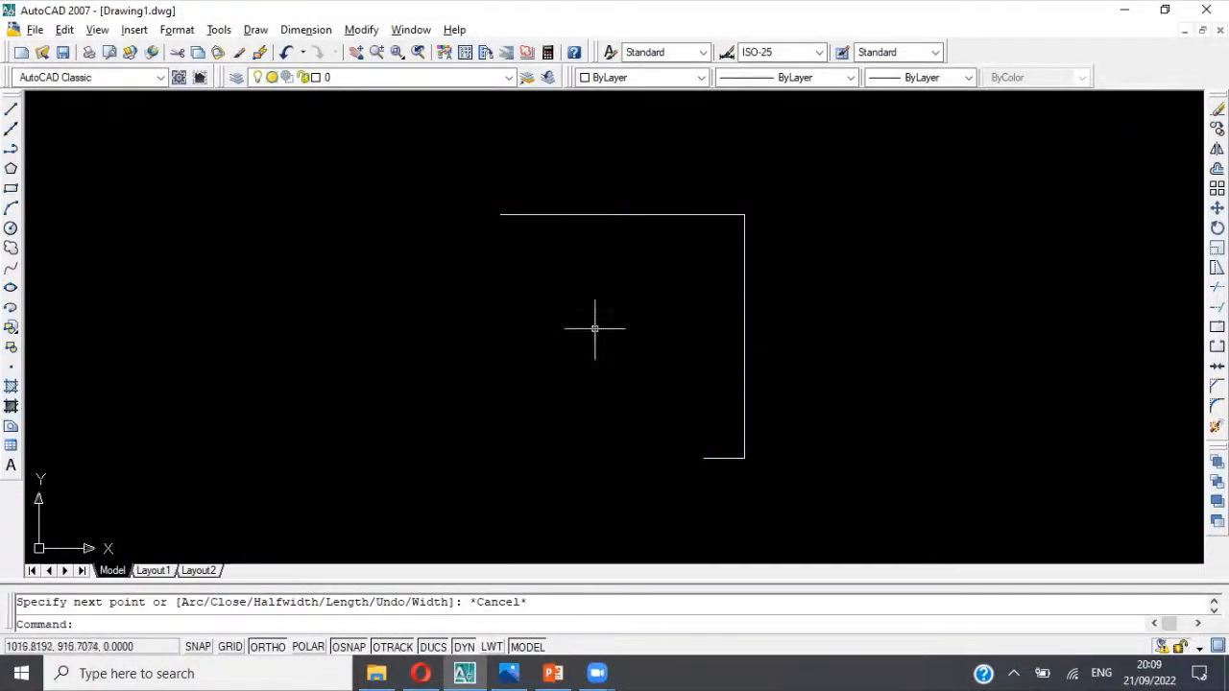
# Step: Start a second polyline at the left end of the 60-unit line and draw its first segment 60 units down
pyautogui.click(10, 150)
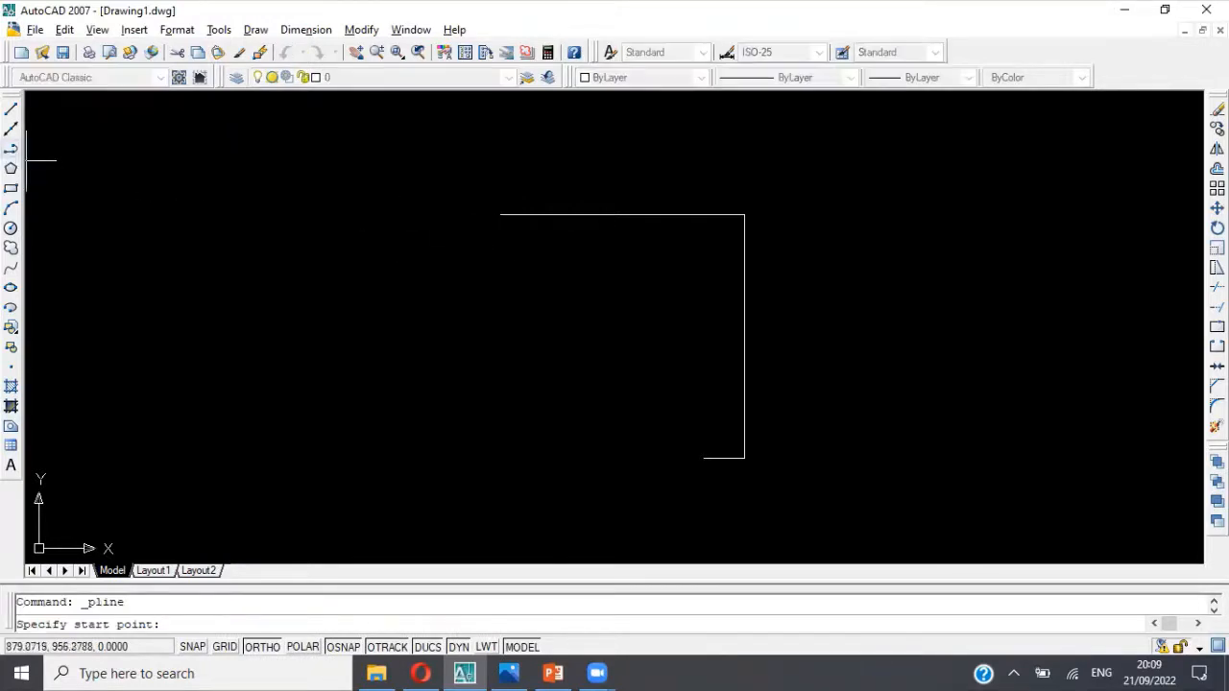
pyautogui.click(500, 214)
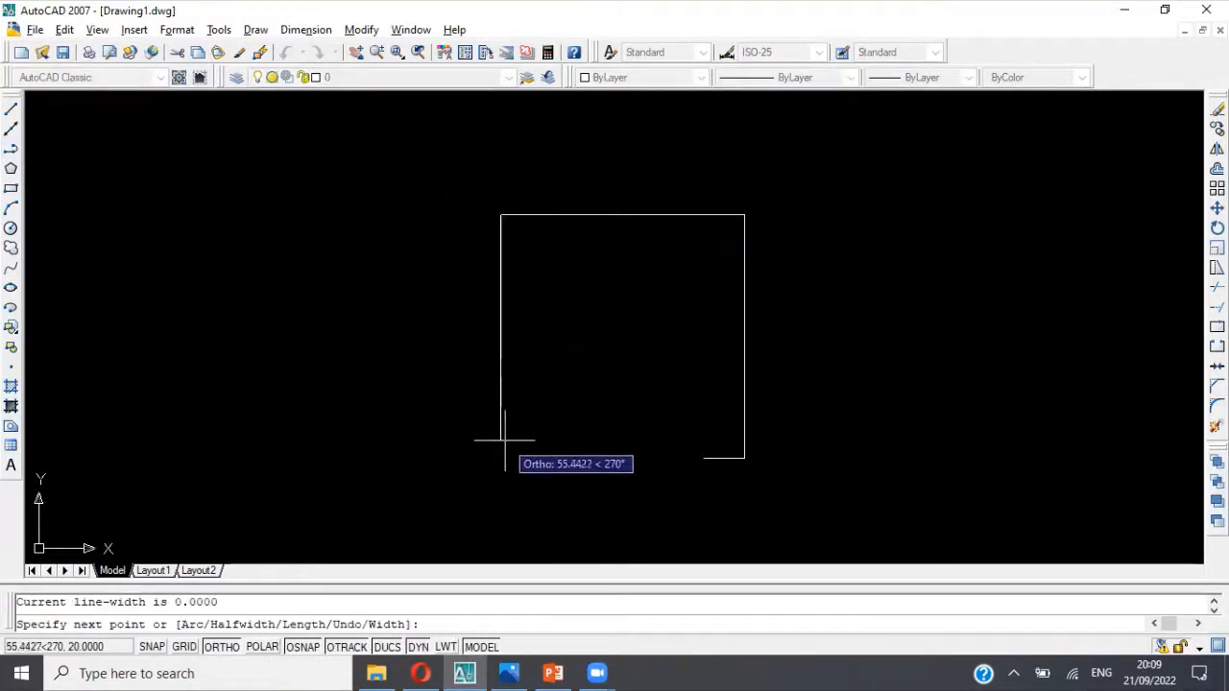
pyautogui.hotkey('alt', 'Tab')
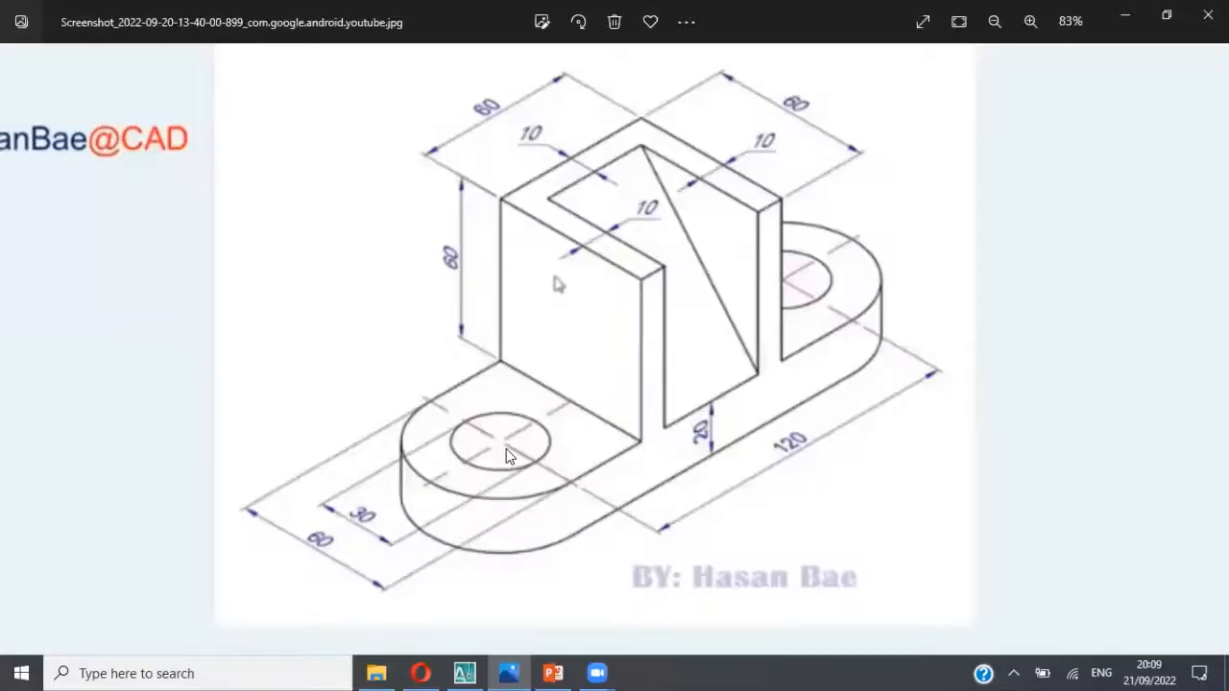
pyautogui.hotkey('alt', 'Tab')
pyautogui.write('60')
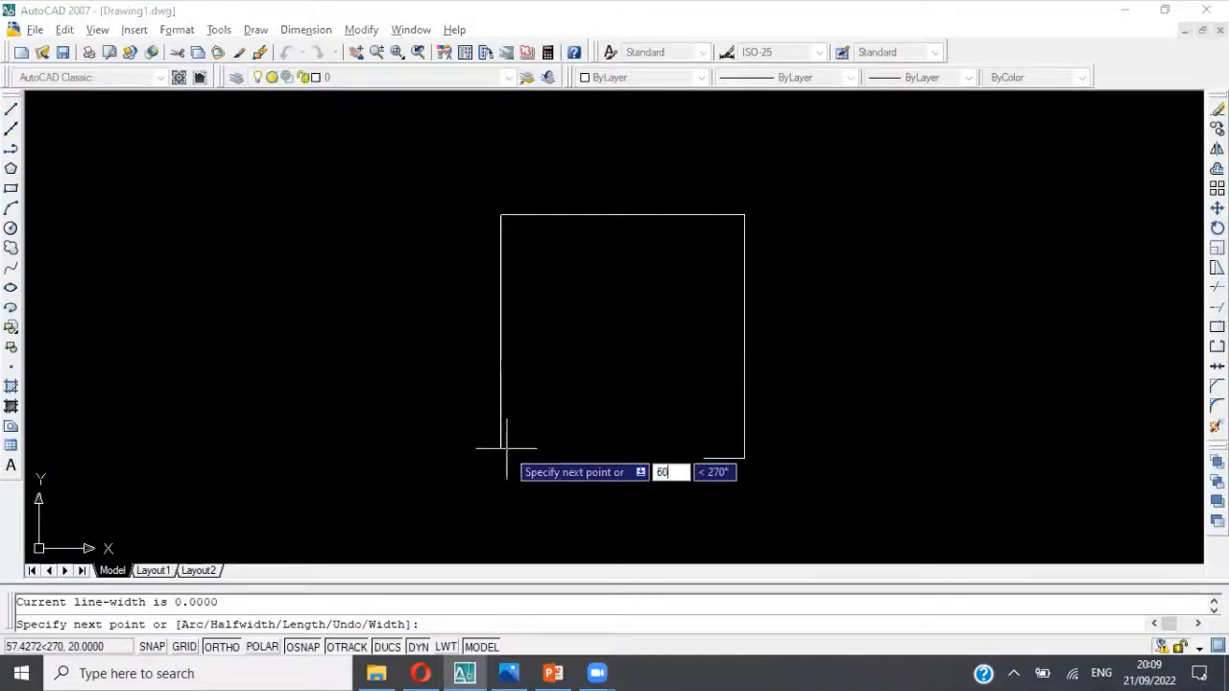
pyautogui.press('Return')
# Step: Continue the left wall's polyline 10 units to the right and 50 units up, and end it there
pyautogui.write('1')
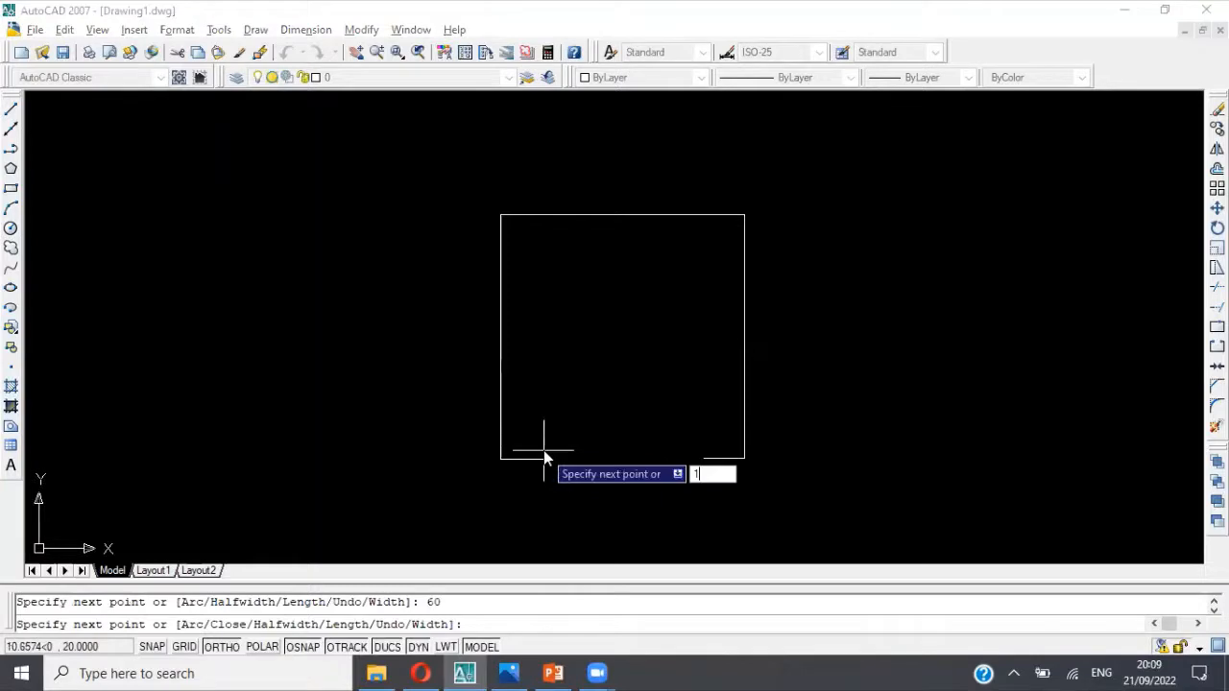
pyautogui.write('0')
pyautogui.press('Return')
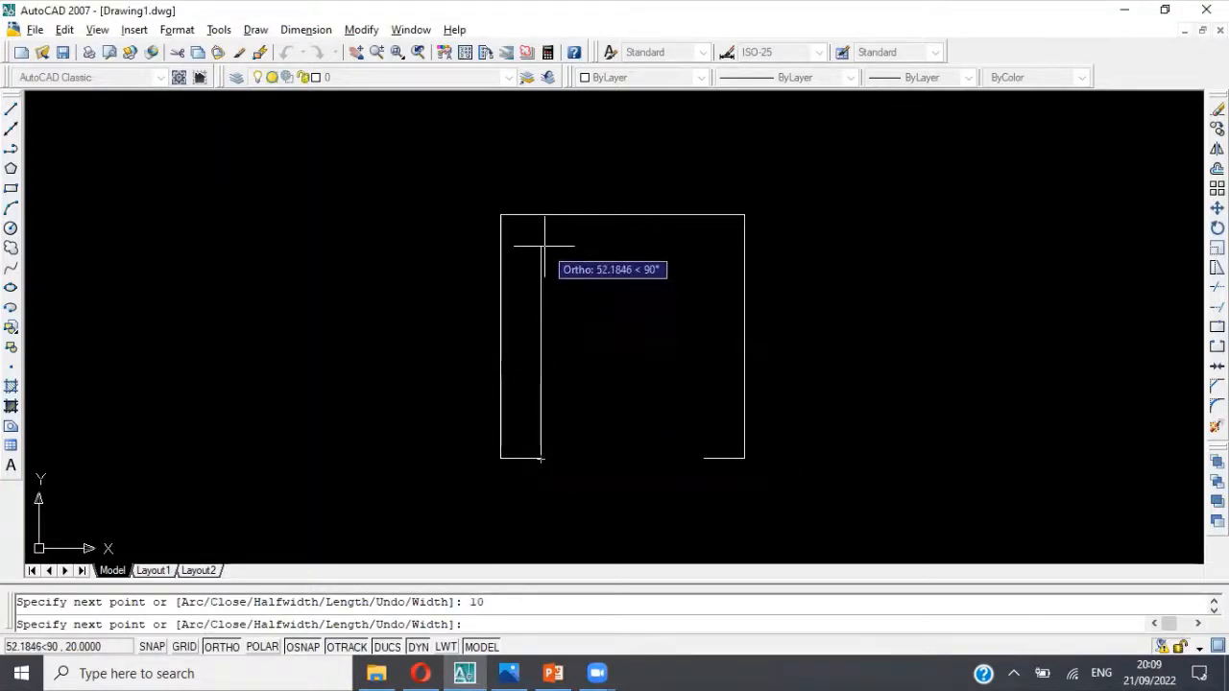
pyautogui.write('50')
pyautogui.press('Return')
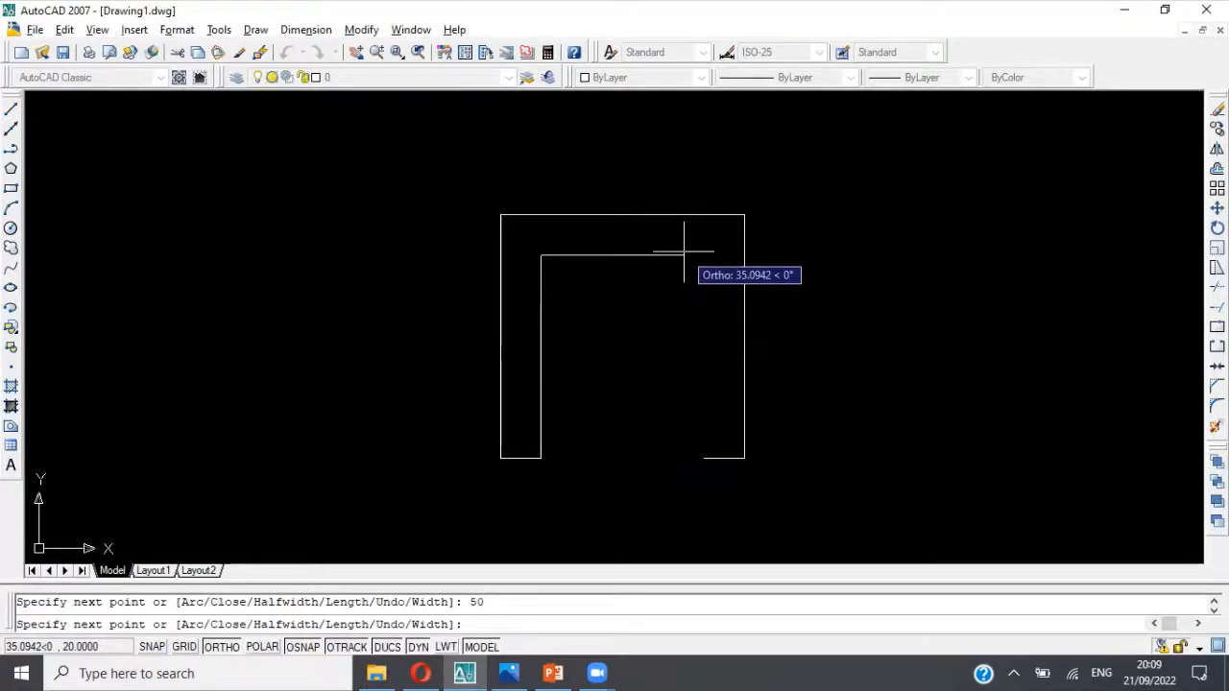
pyautogui.hotkey('alt', 'Tab')
pyautogui.hotkey('alt', 'Tab')
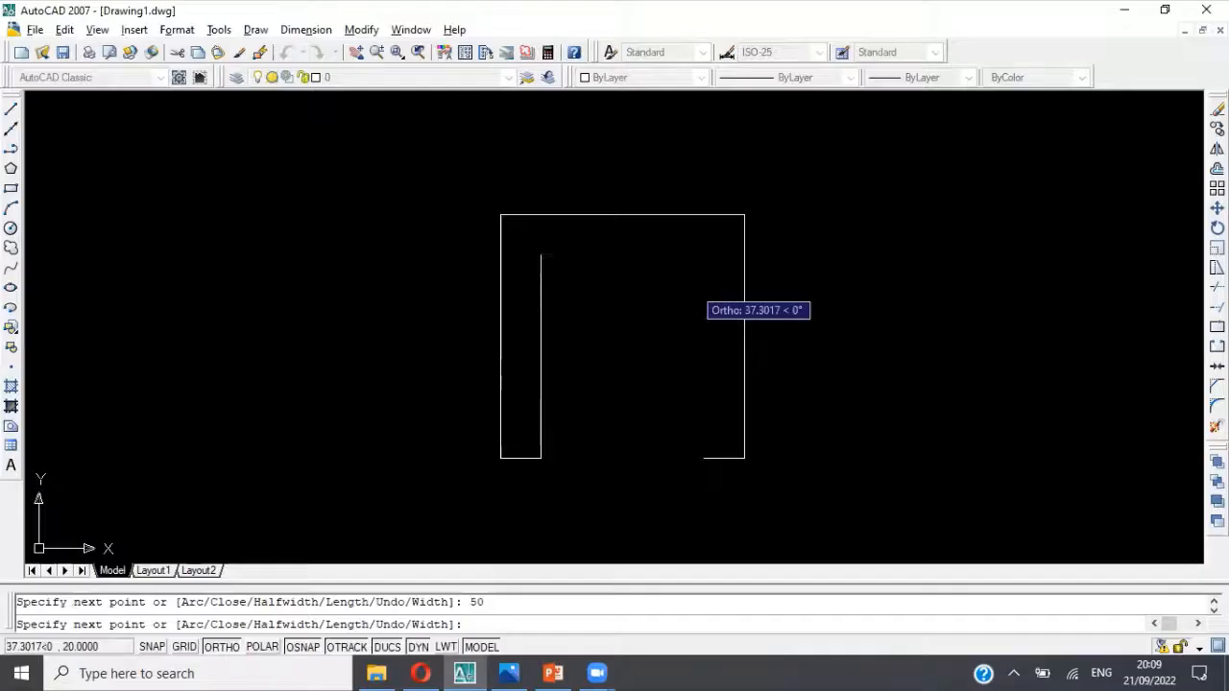
pyautogui.press('Escape')
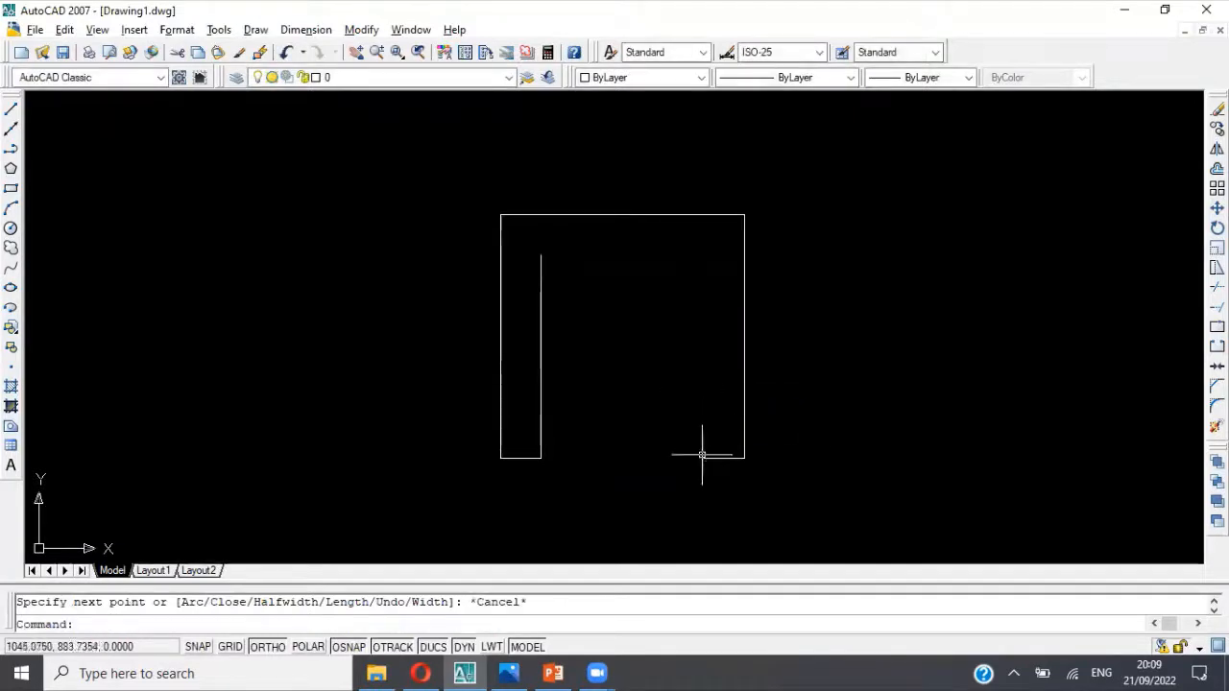
# Step: Draw a polyline from the right wall's inner bottom corner 50 units up and across to the left wall's inner top endpoint
pyautogui.click(11, 149)
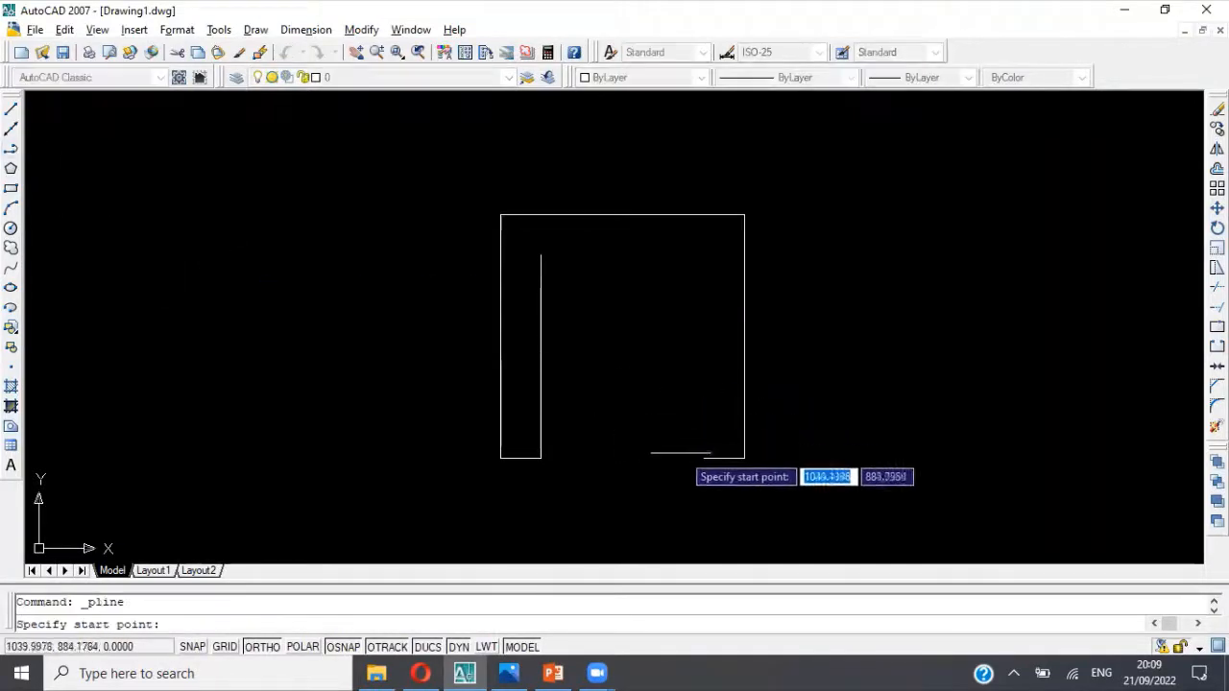
pyautogui.click(704, 458)
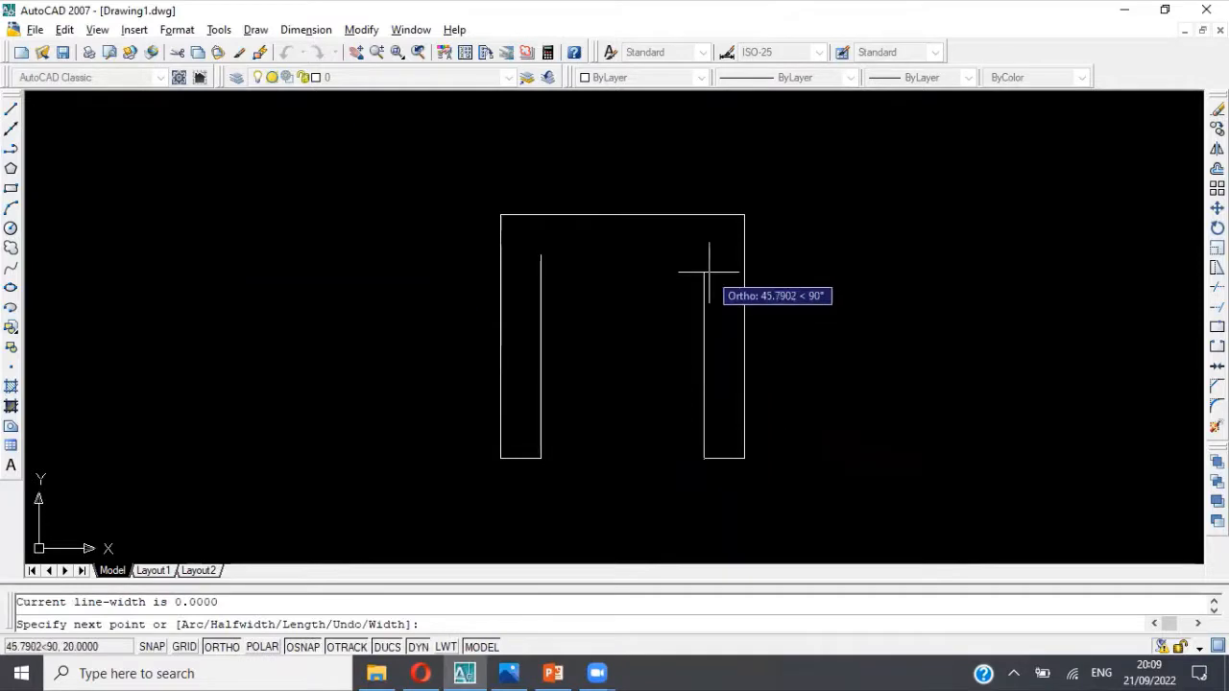
pyautogui.write('50')
pyautogui.press('Return')
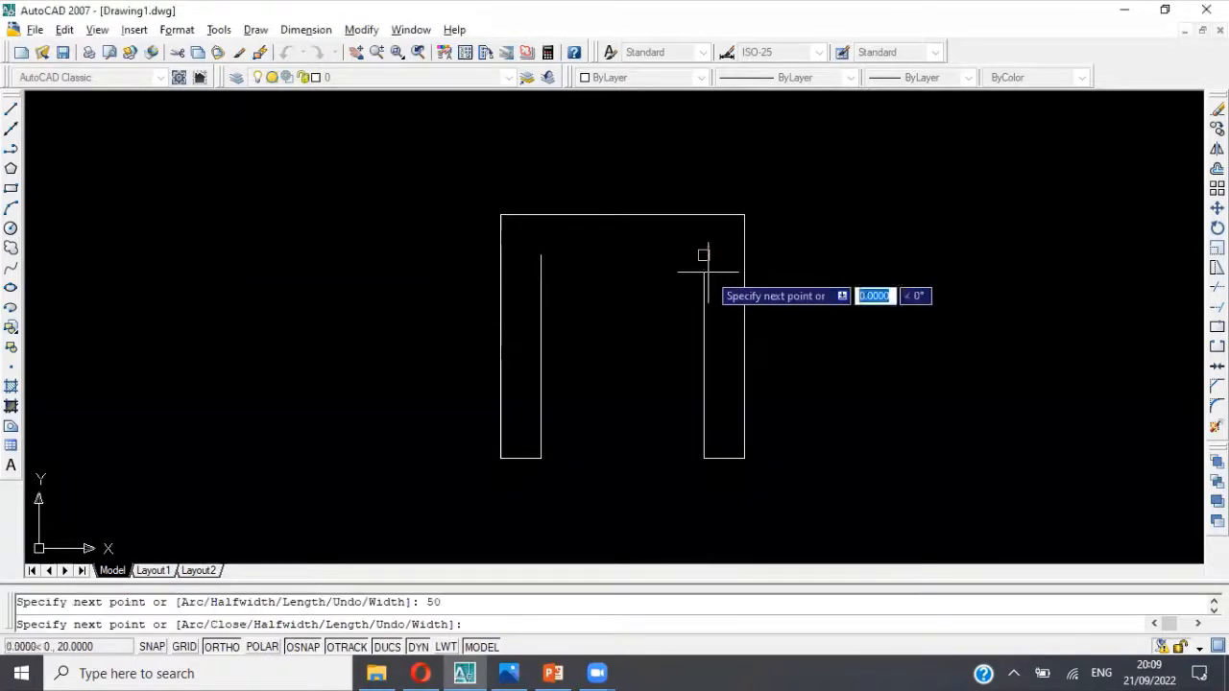
pyautogui.click(540, 255)
pyautogui.press('Return')
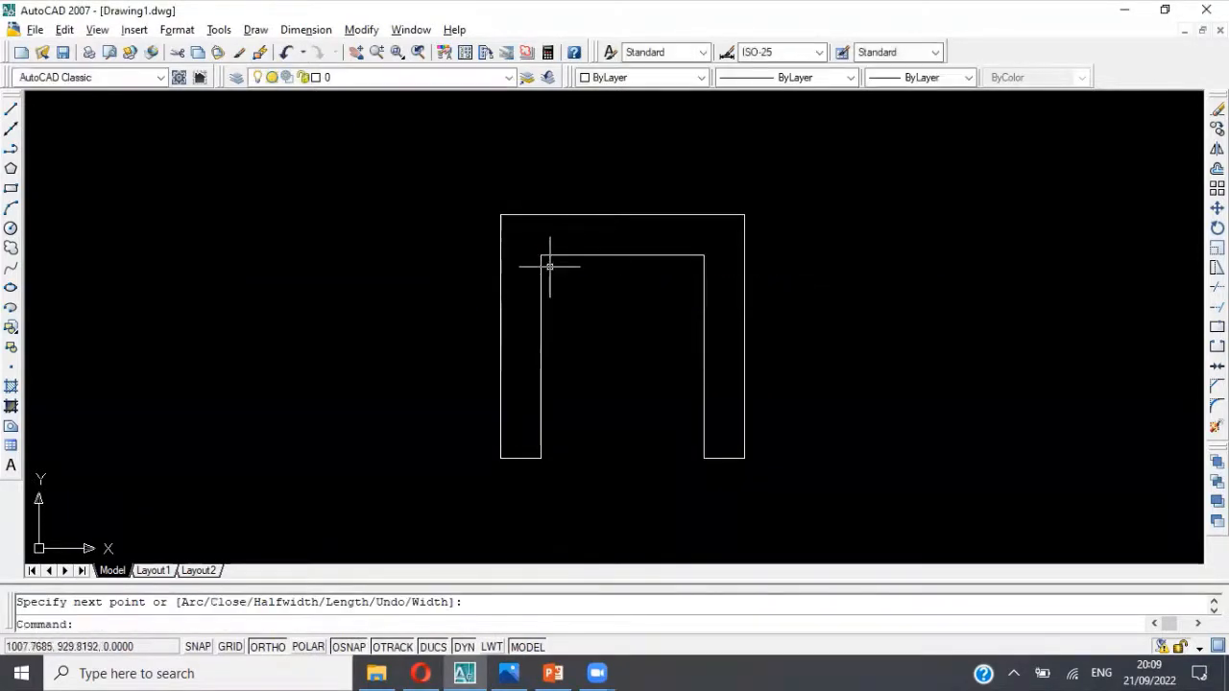
pyautogui.press('Escape')
# Step: Check the reference picture, switch to the 3D Modeling workspace and set the view to Southwest Isometric
pyautogui.hotkey('alt', 'Tab')
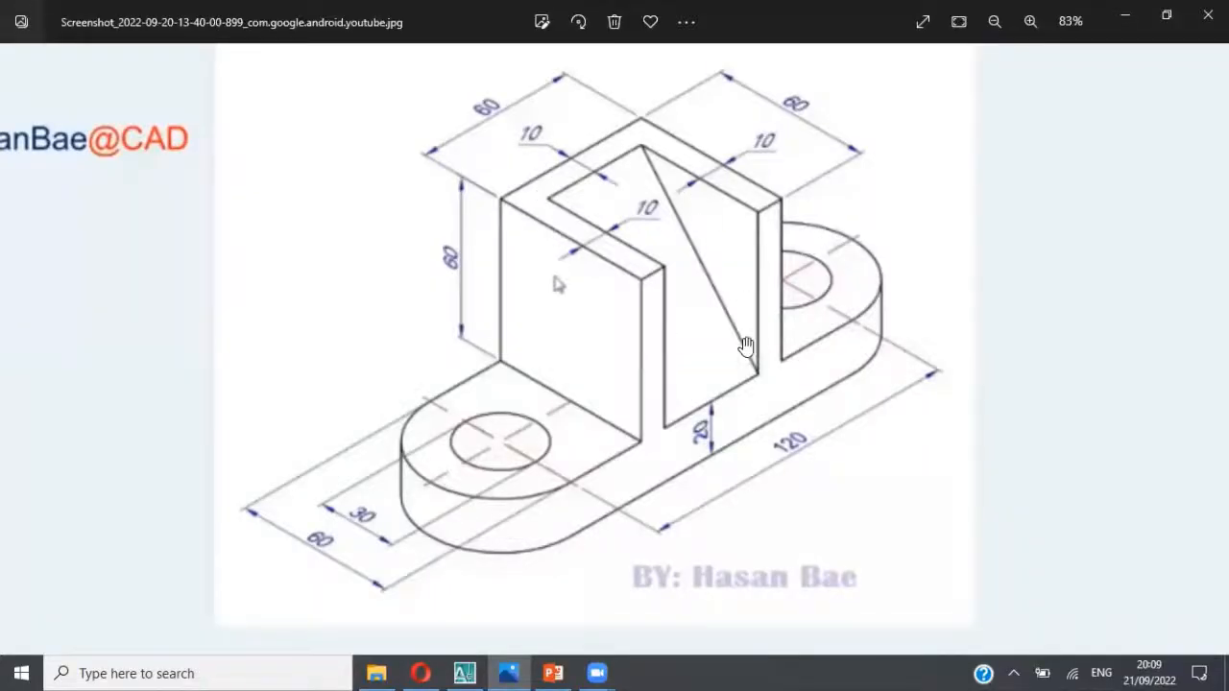
pyautogui.scroll(-1, 747, 346)
pyautogui.hotkey('alt', 'Tab')
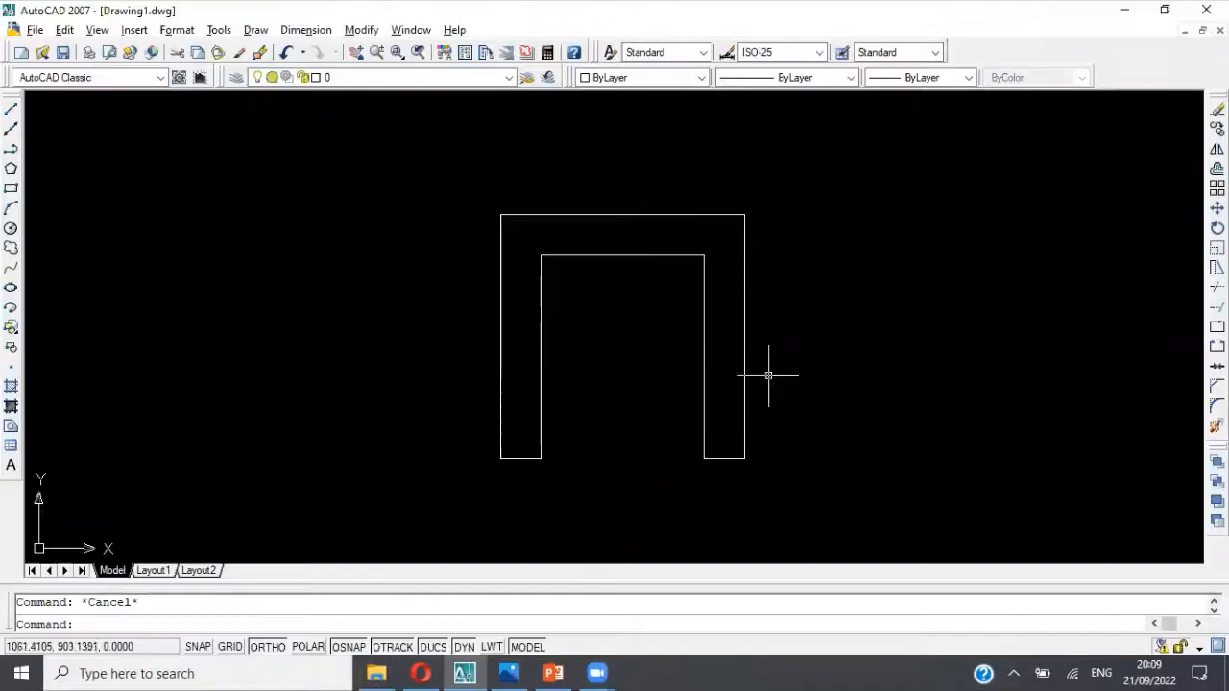
pyautogui.click(160, 81)
pyautogui.click(108, 96)
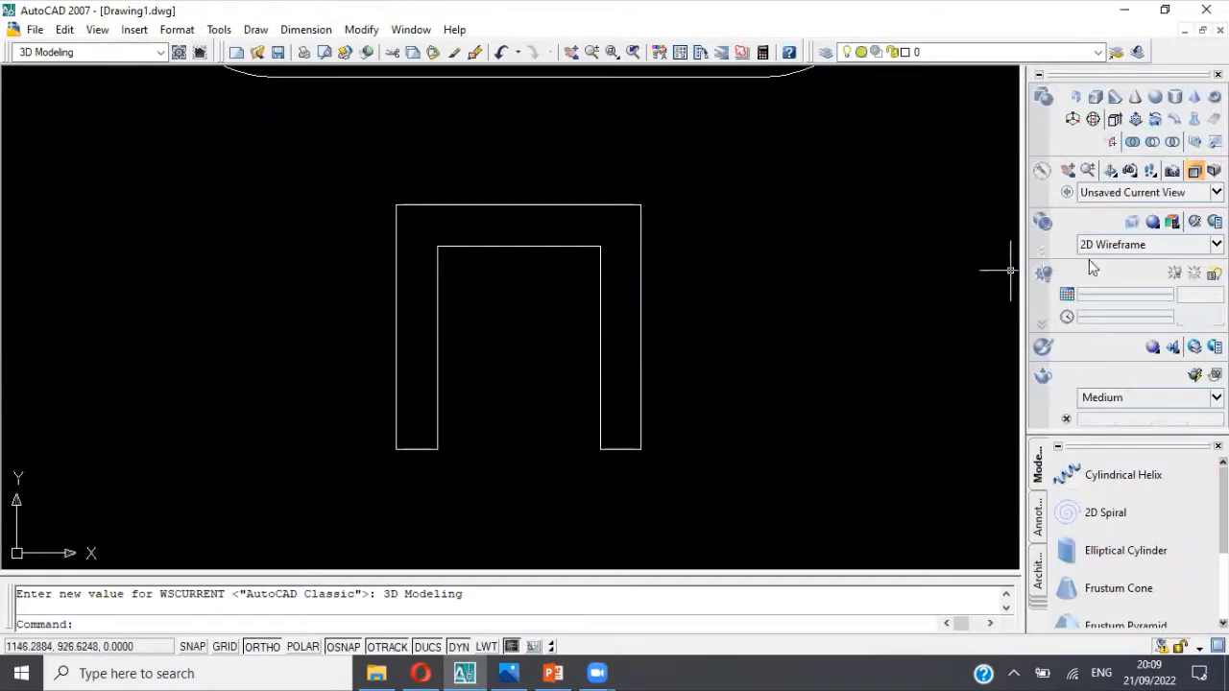
pyautogui.click(1179, 192)
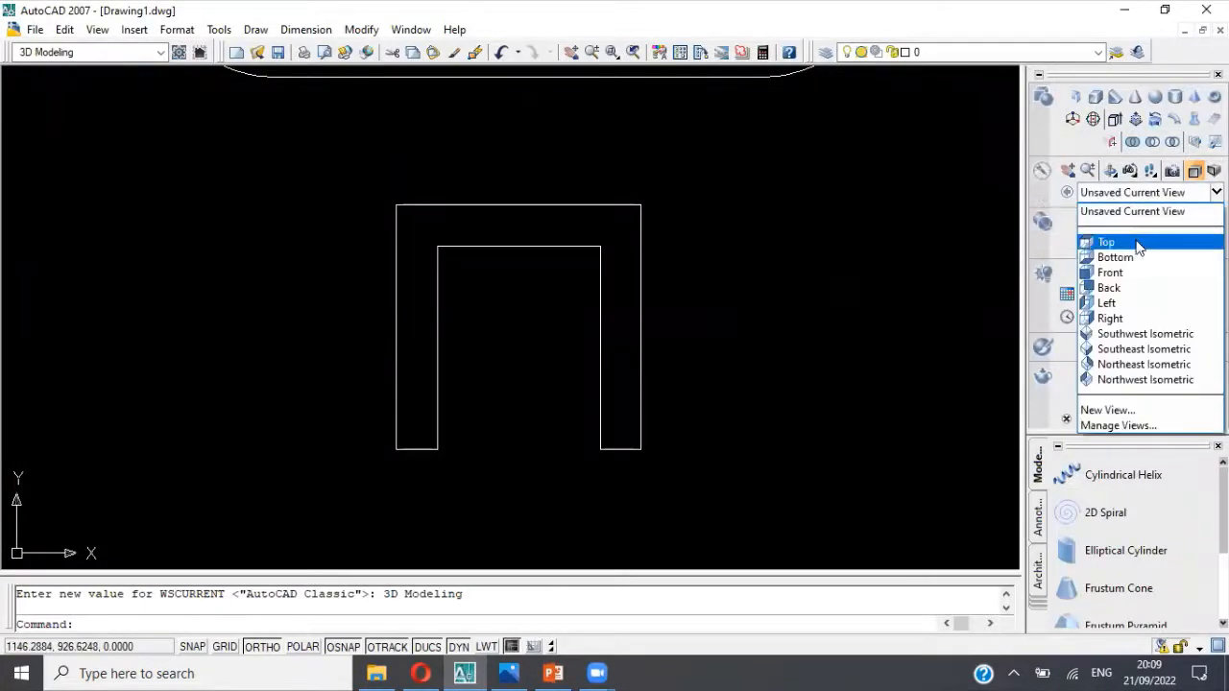
pyautogui.click(1144, 333)
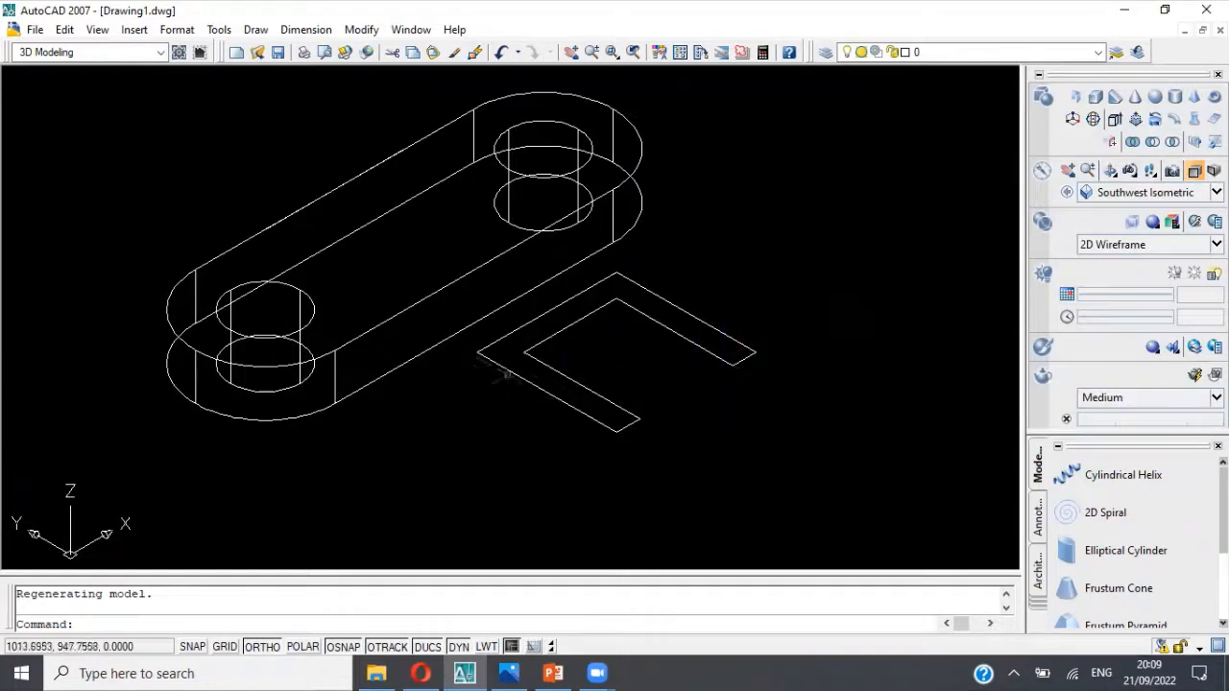
pyautogui.click(498, 364)
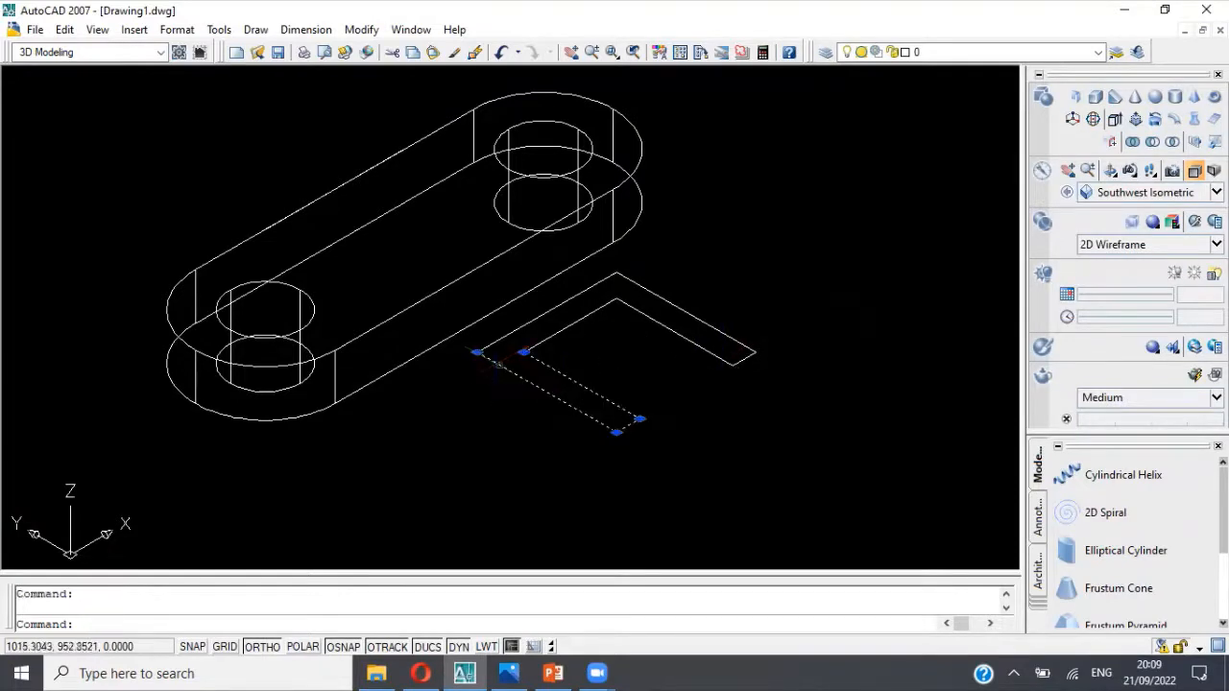
pyautogui.click(540, 321)
pyautogui.click(539, 315)
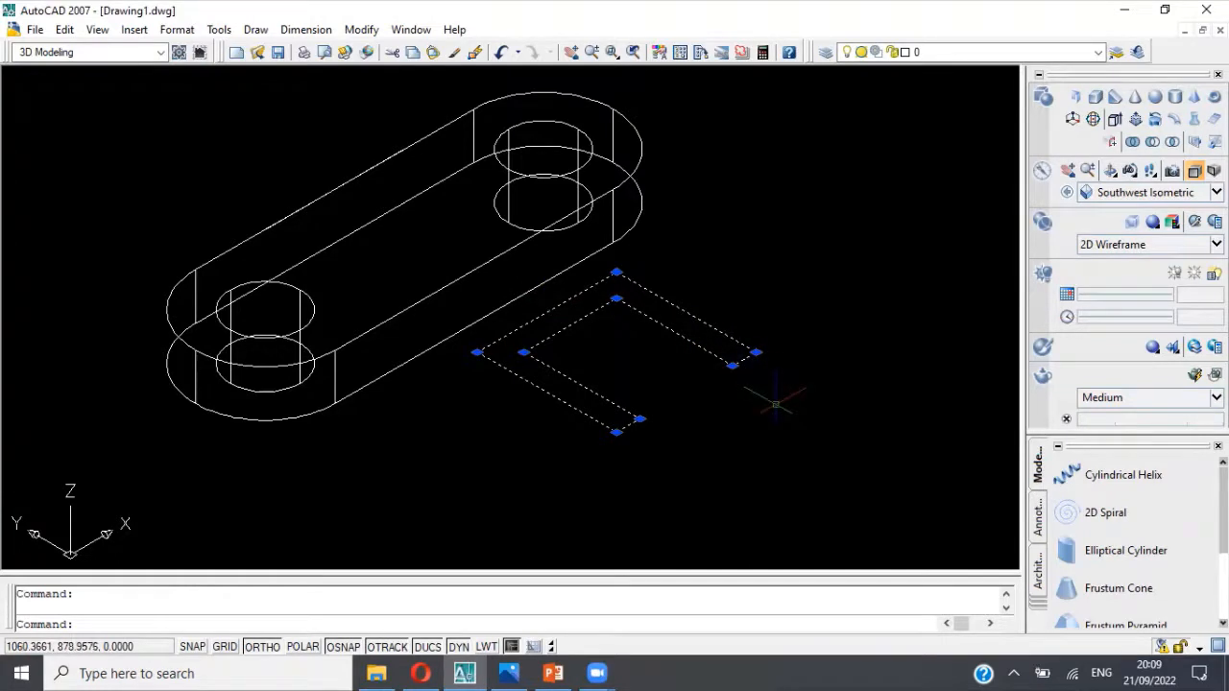
pyautogui.press('Escape')
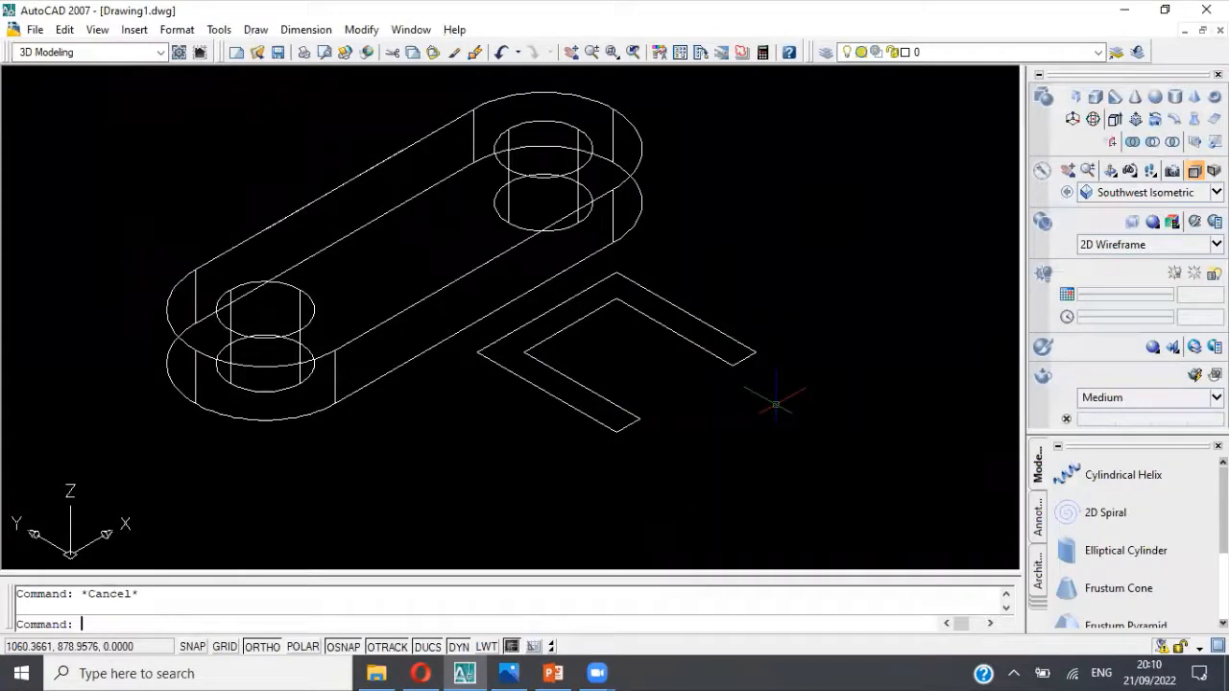
# Step: Convert all the pieces of the U-shaped wall outline into one region and check that it selects as a single object
pyautogui.write('region')
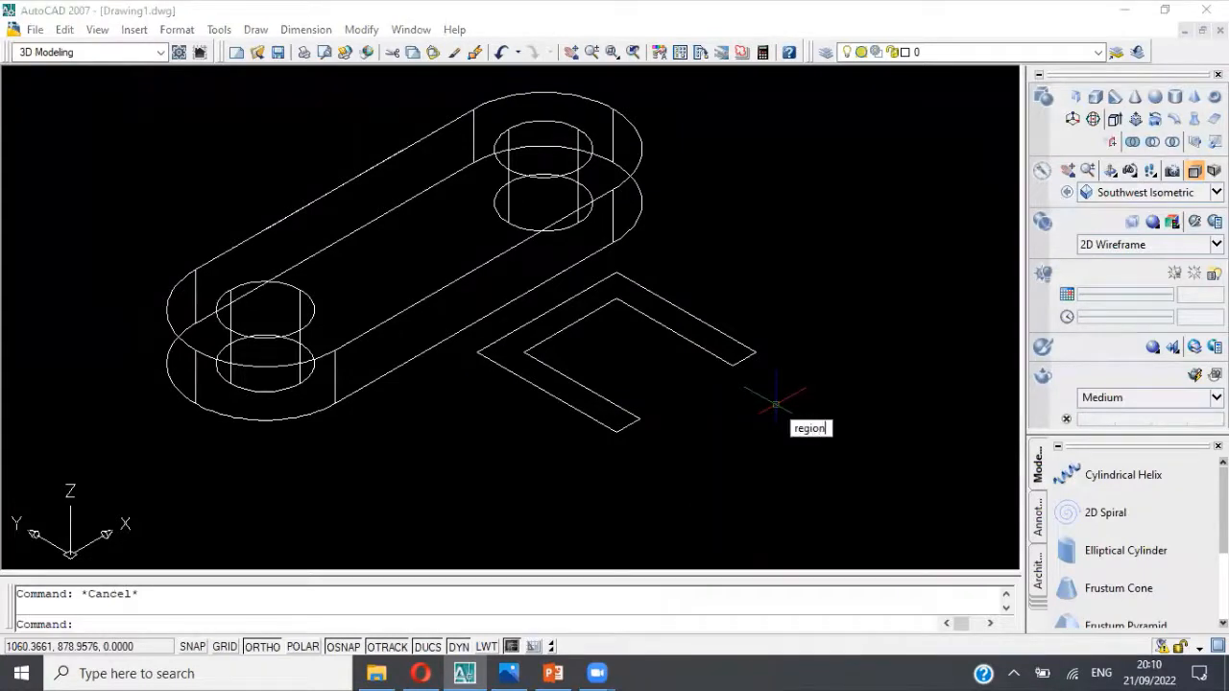
pyautogui.press('Return')
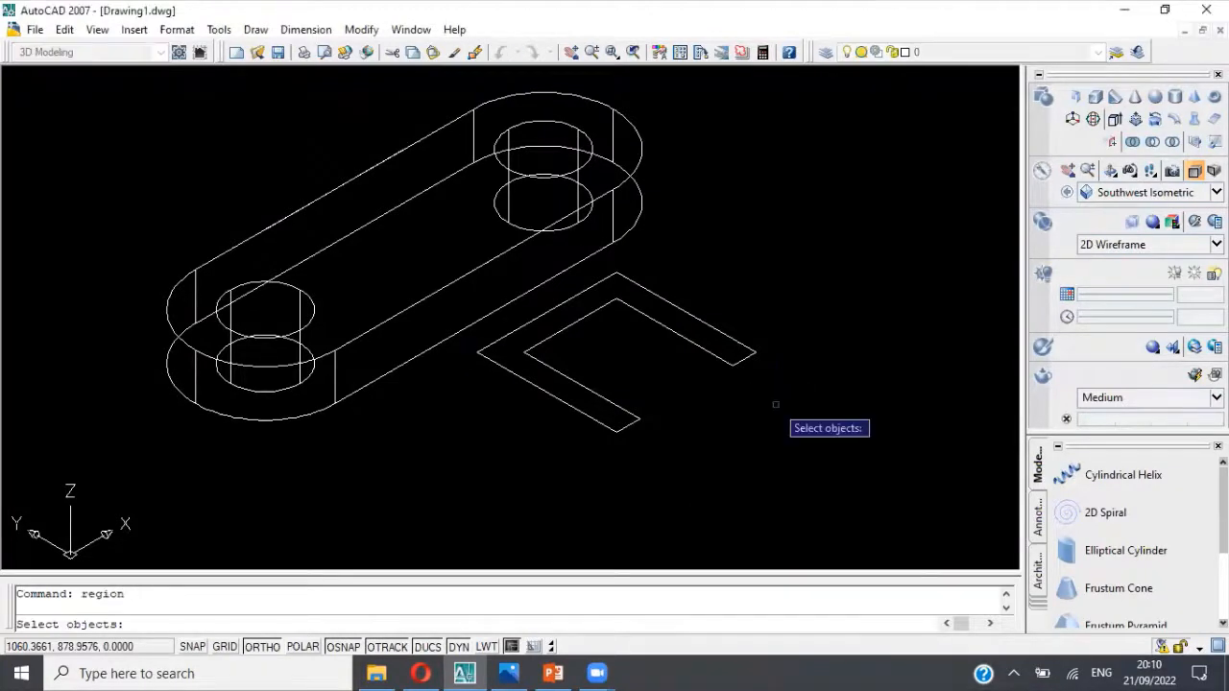
pyautogui.click(634, 429)
pyautogui.click(557, 337)
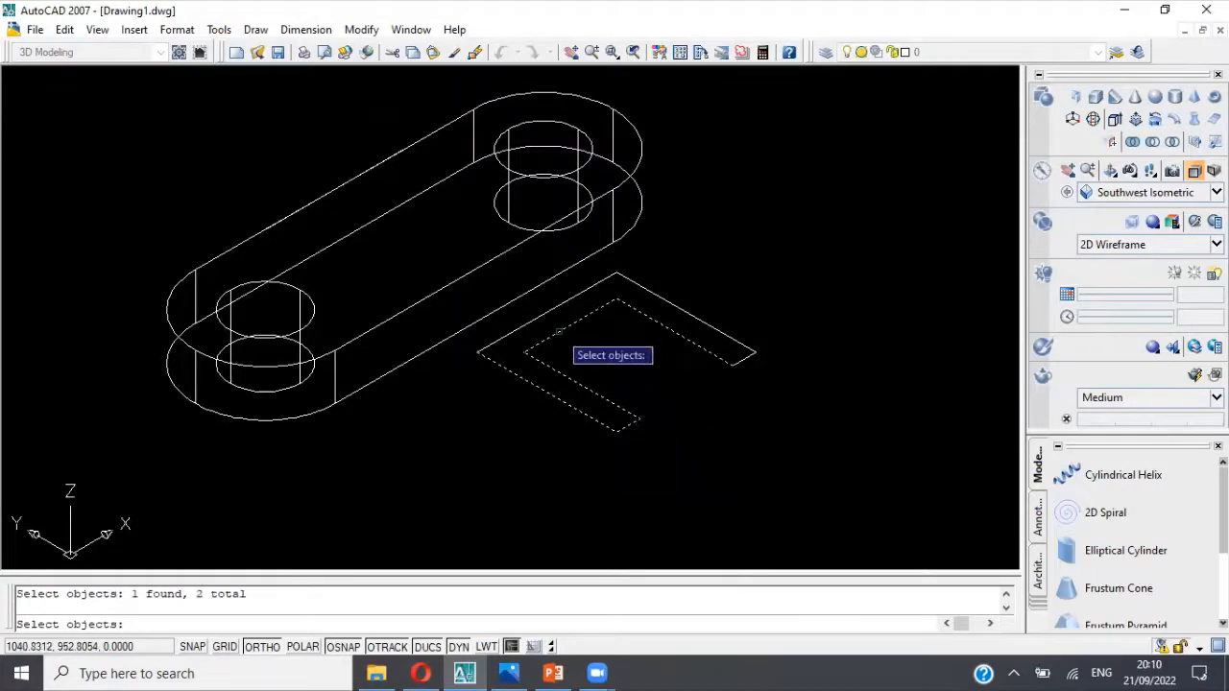
pyautogui.click(547, 323)
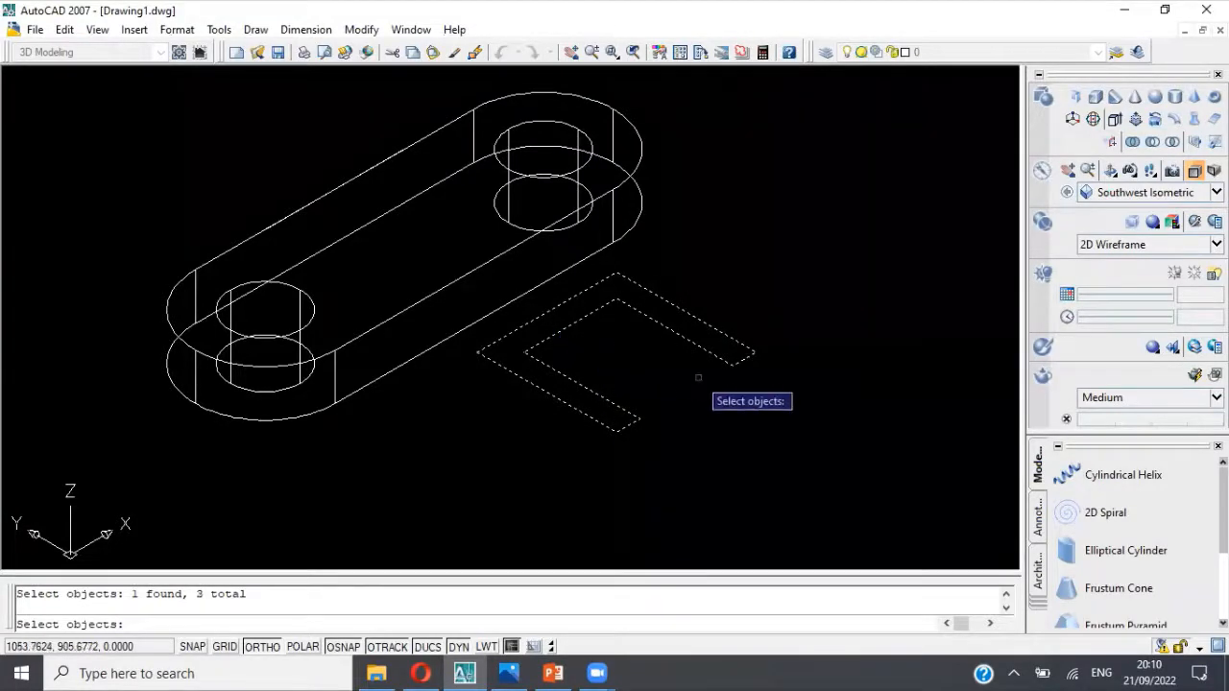
pyautogui.press('Return')
pyautogui.press('Escape')
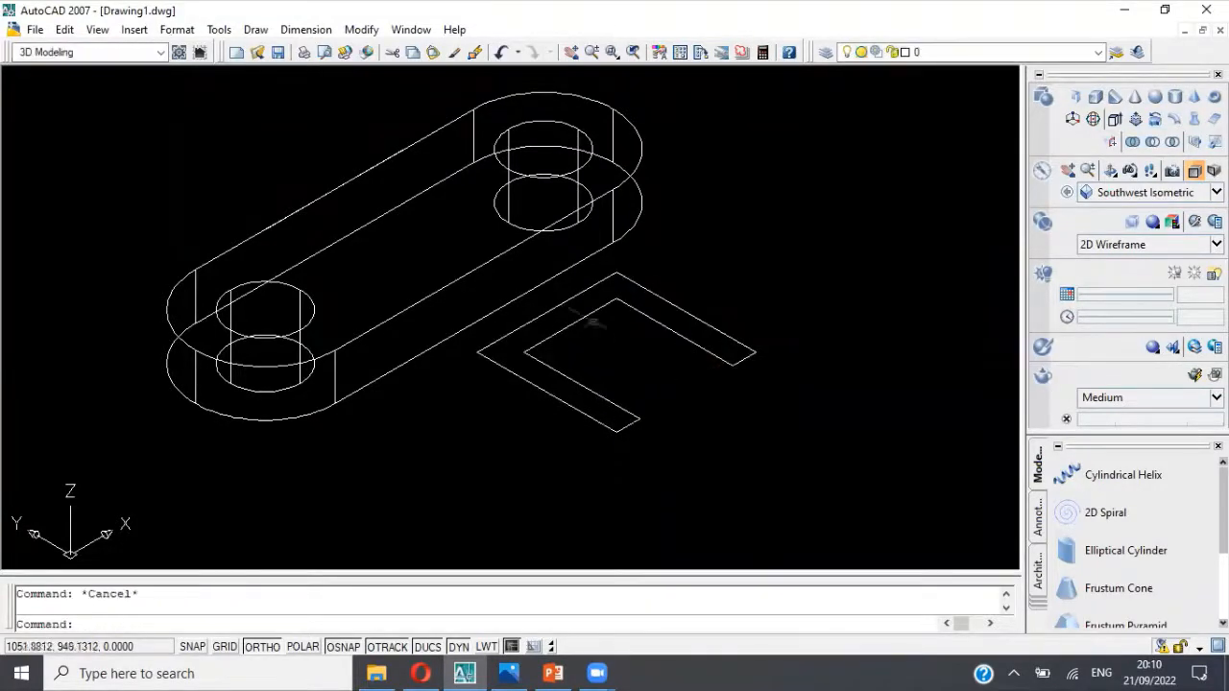
pyautogui.click(560, 302)
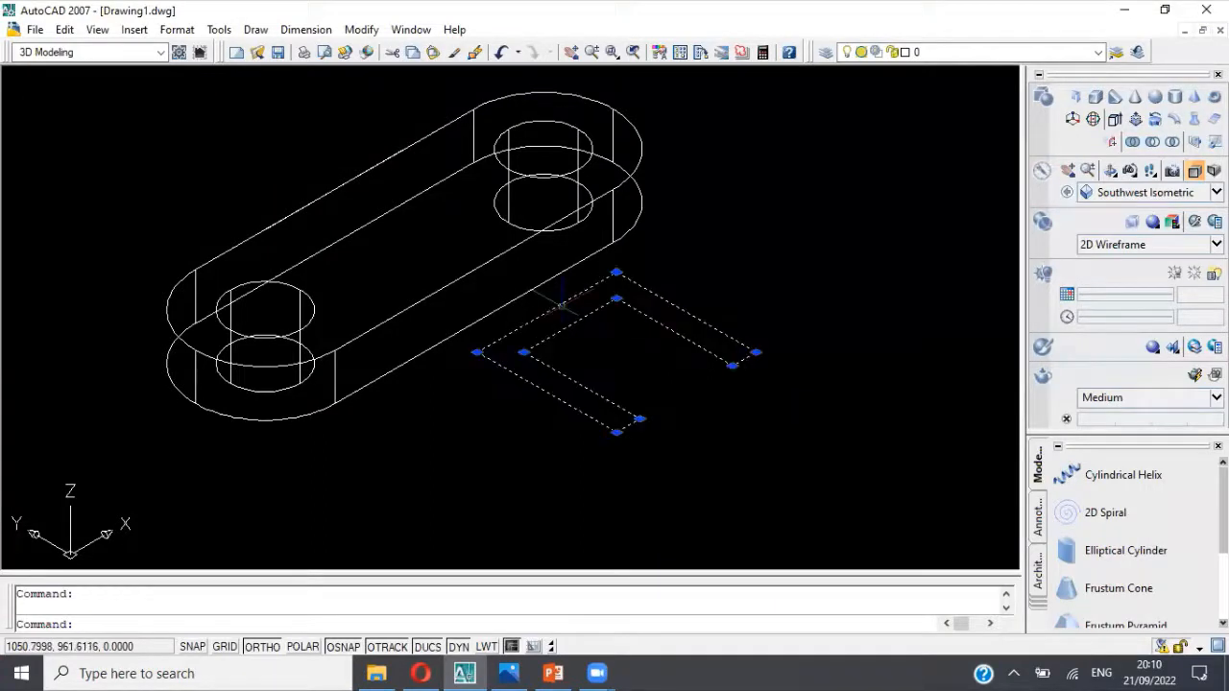
pyautogui.press('Escape')
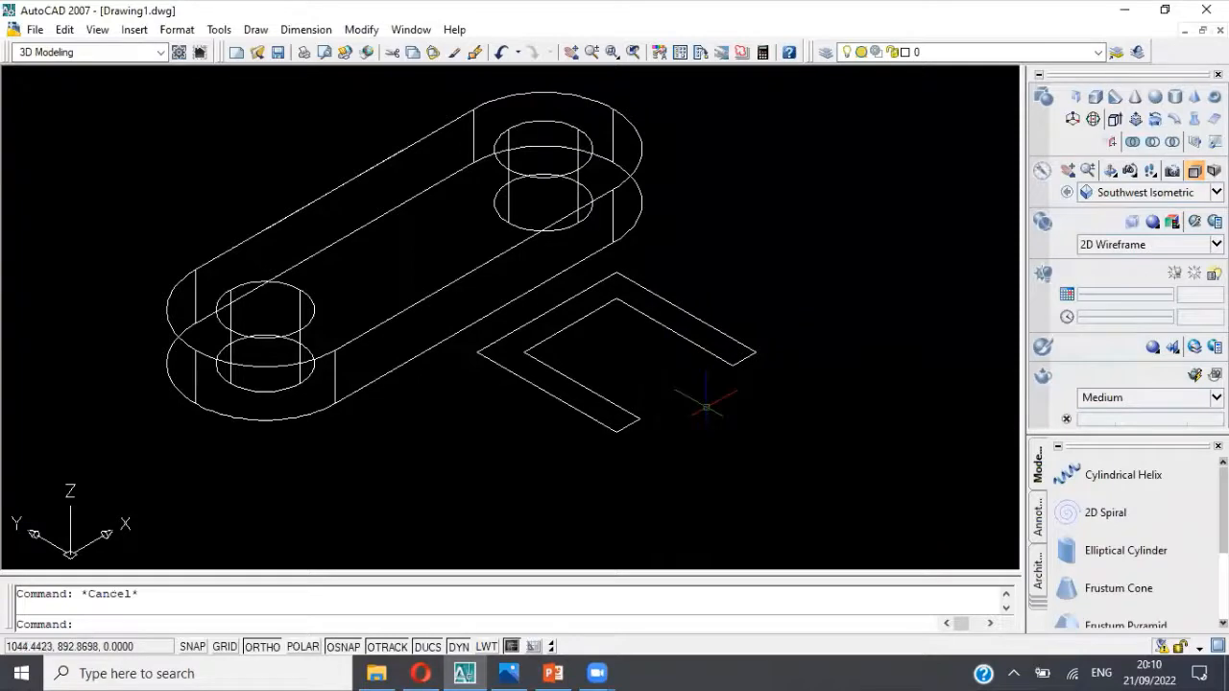
# Step: Extrude the U-shaped region to a height of 60, per the wall height in the reference picture
pyautogui.click(1114, 119)
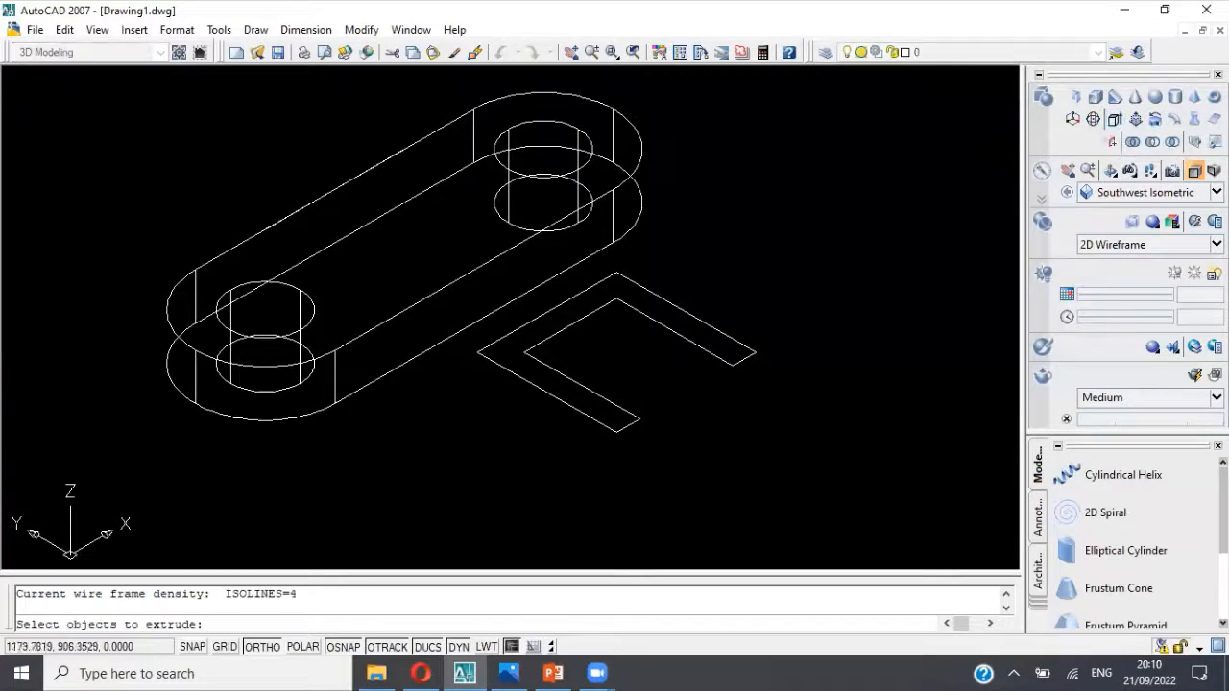
pyautogui.click(750, 356)
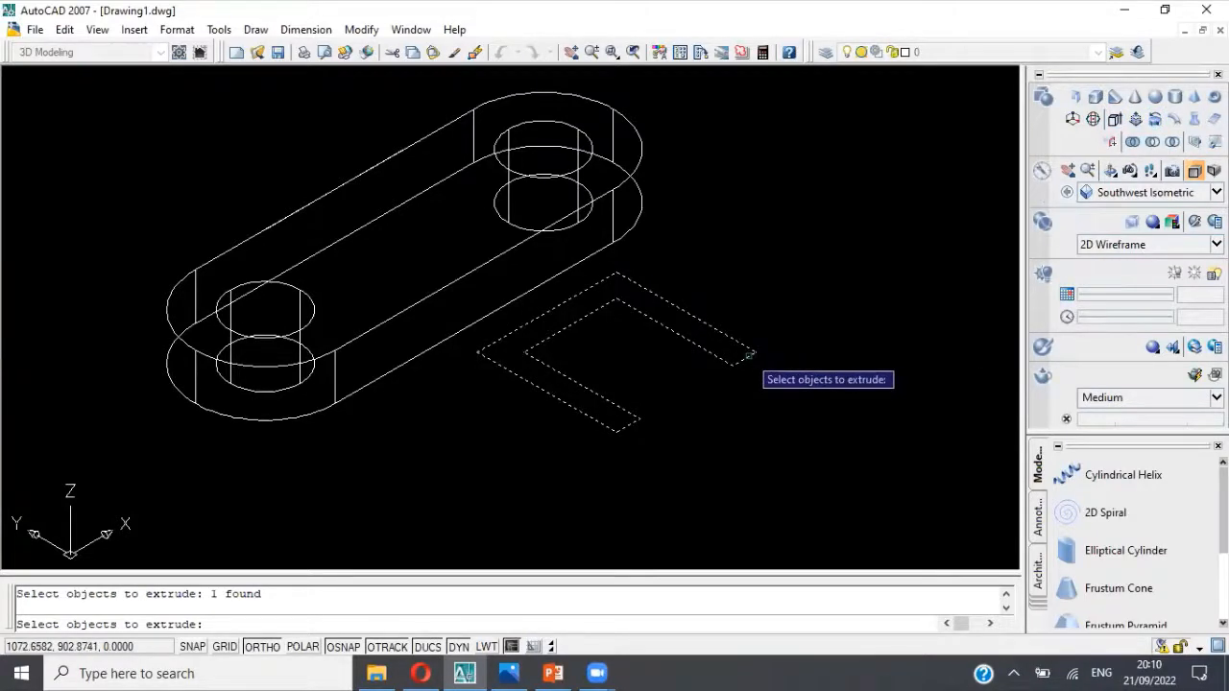
pyautogui.press('Return')
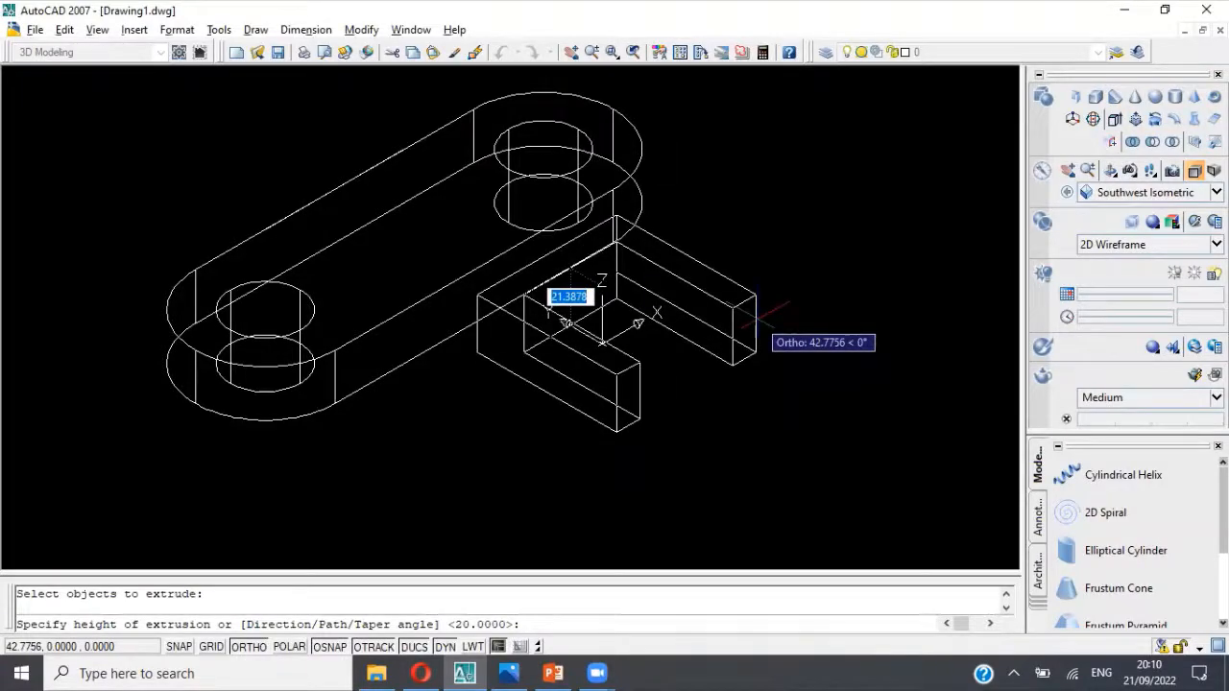
pyautogui.hotkey('alt', 'Tab')
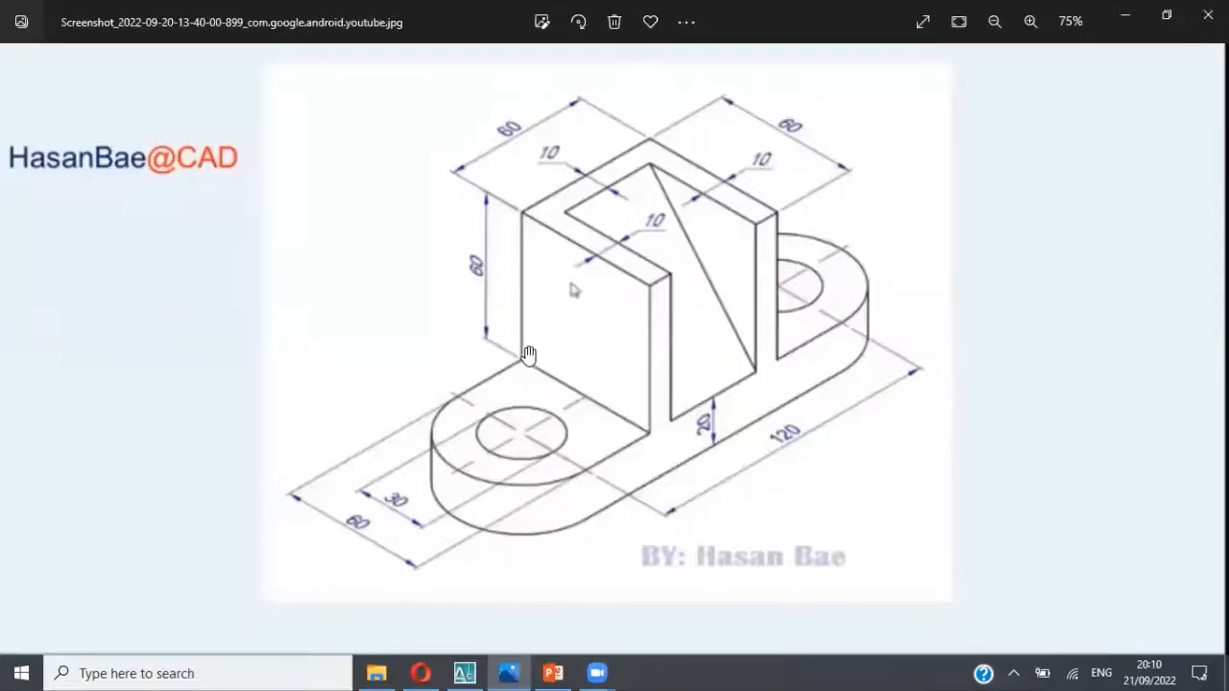
pyautogui.hotkey('alt', 'Tab')
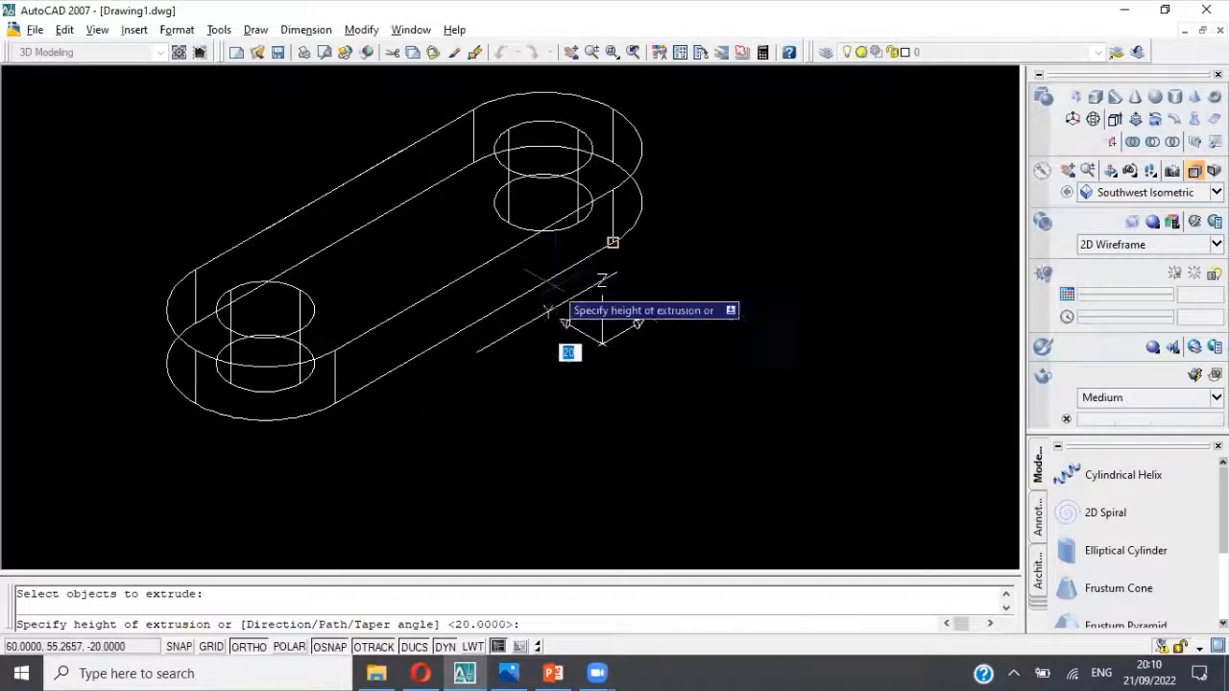
pyautogui.write('6')
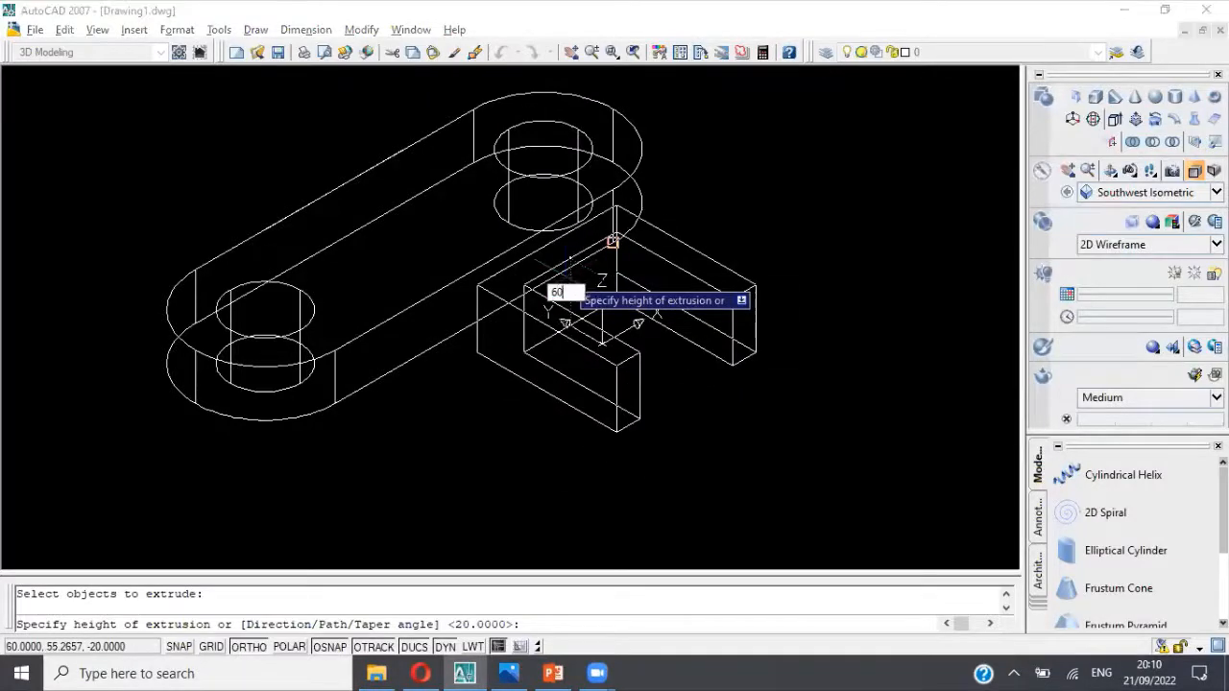
pyautogui.press('Return')
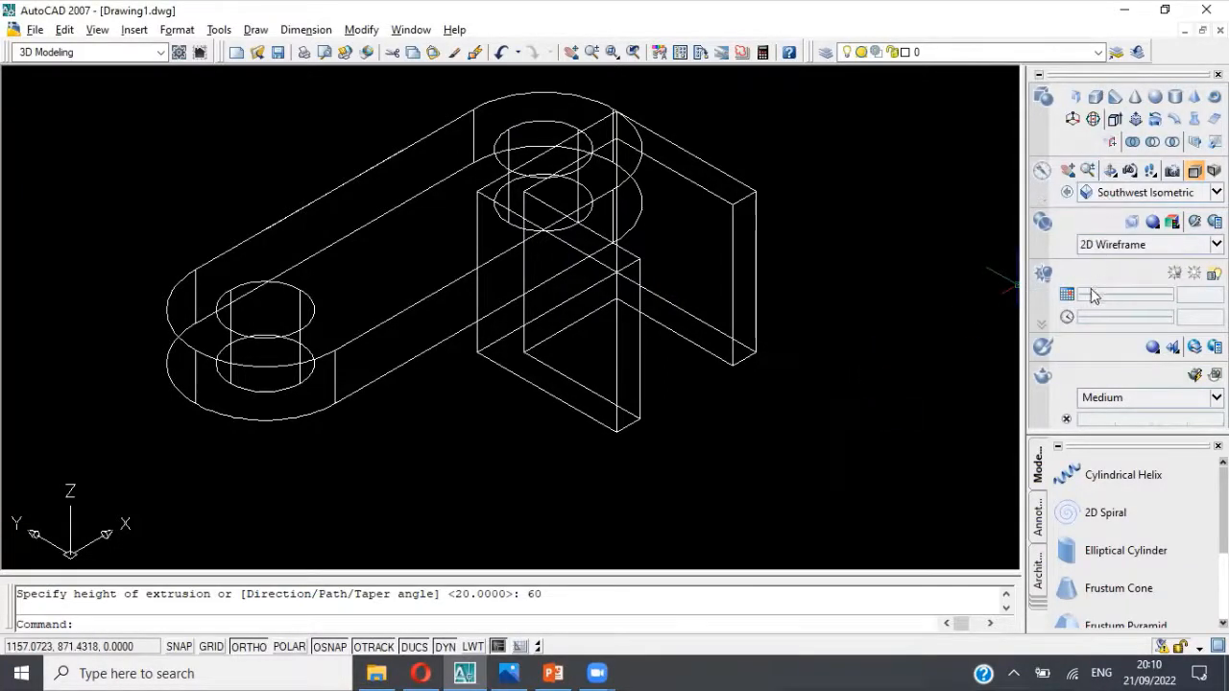
# Step: Apply the Conceptual visual style and compare the two solids with the reference picture
pyautogui.click(1171, 244)
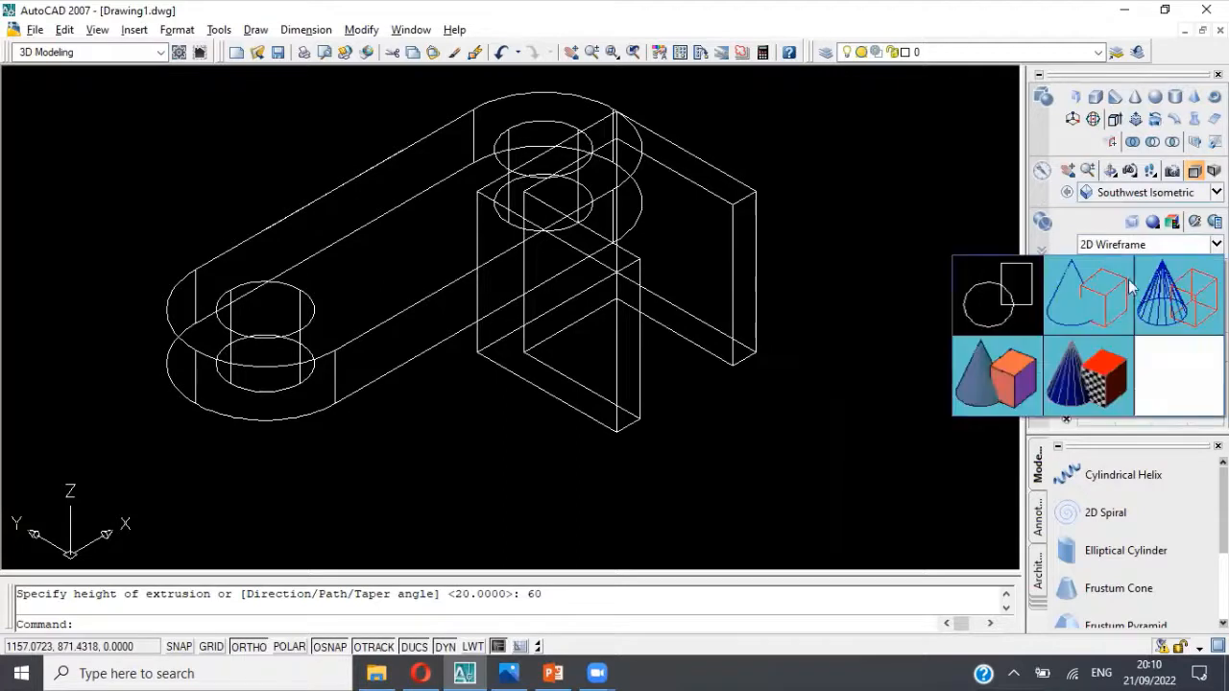
pyautogui.click(998, 374)
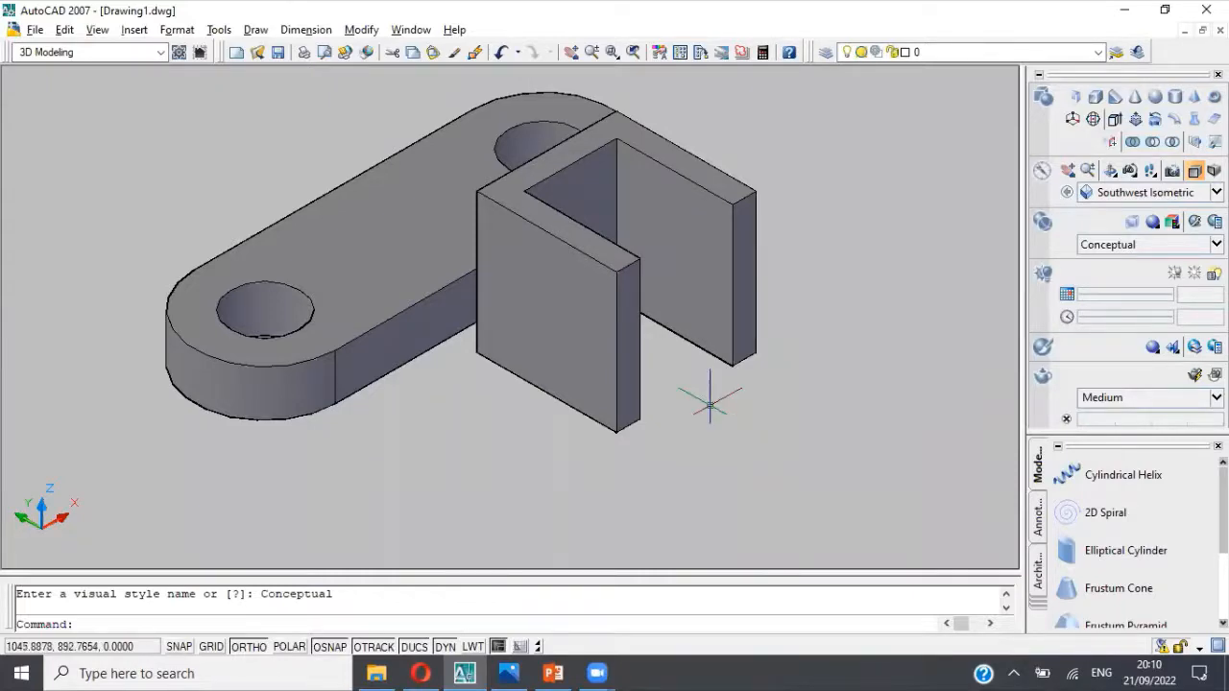
pyautogui.hotkey('alt', 'Tab')
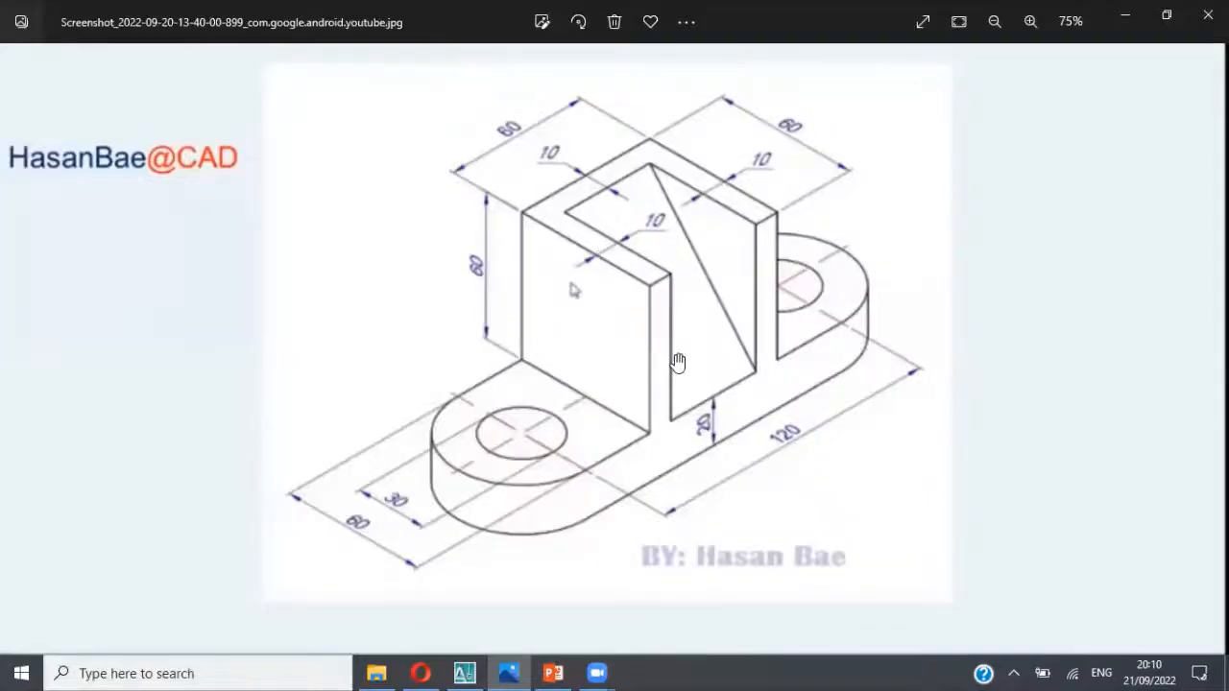
pyautogui.hotkey('alt', 'Tab')
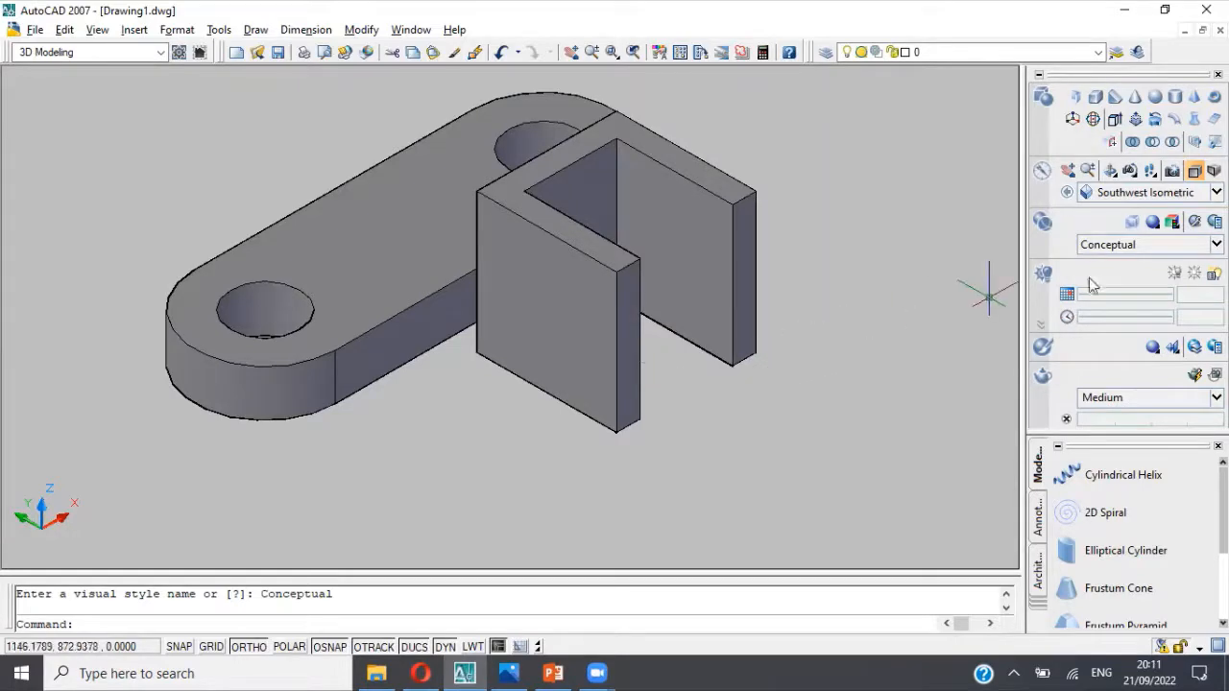
pyautogui.click(1110, 170)
pyautogui.moveTo(985, 244); pyautogui.dragTo(445, 353)
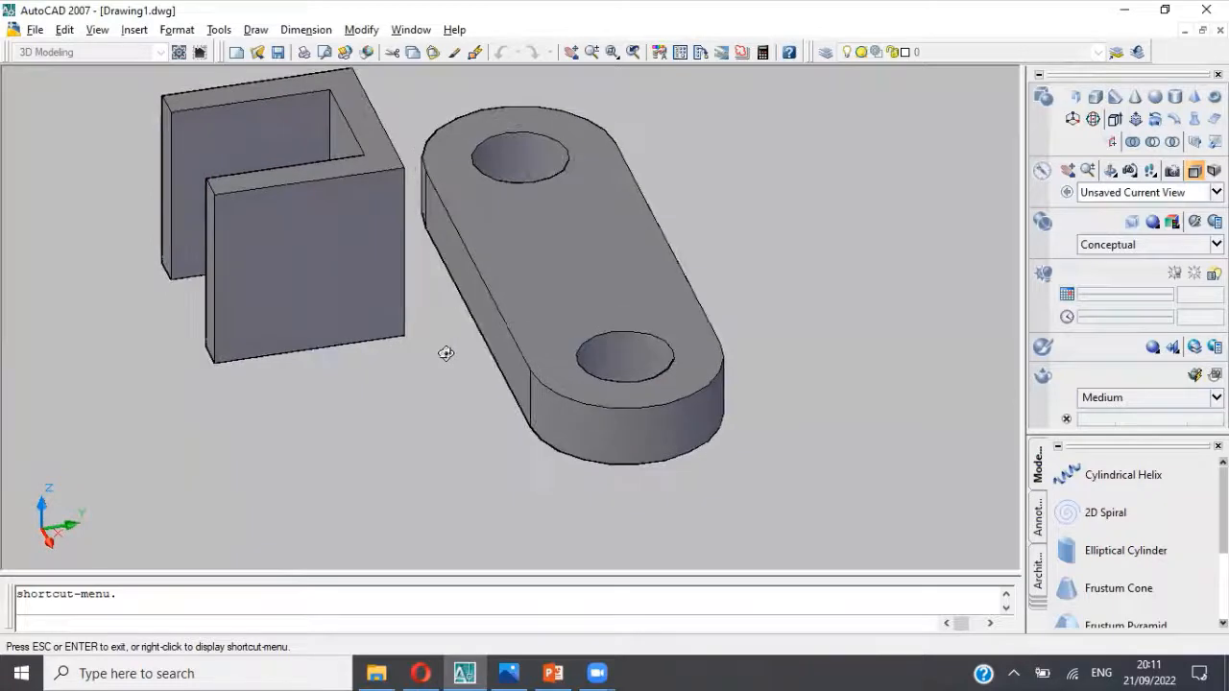
pyautogui.press('Escape')
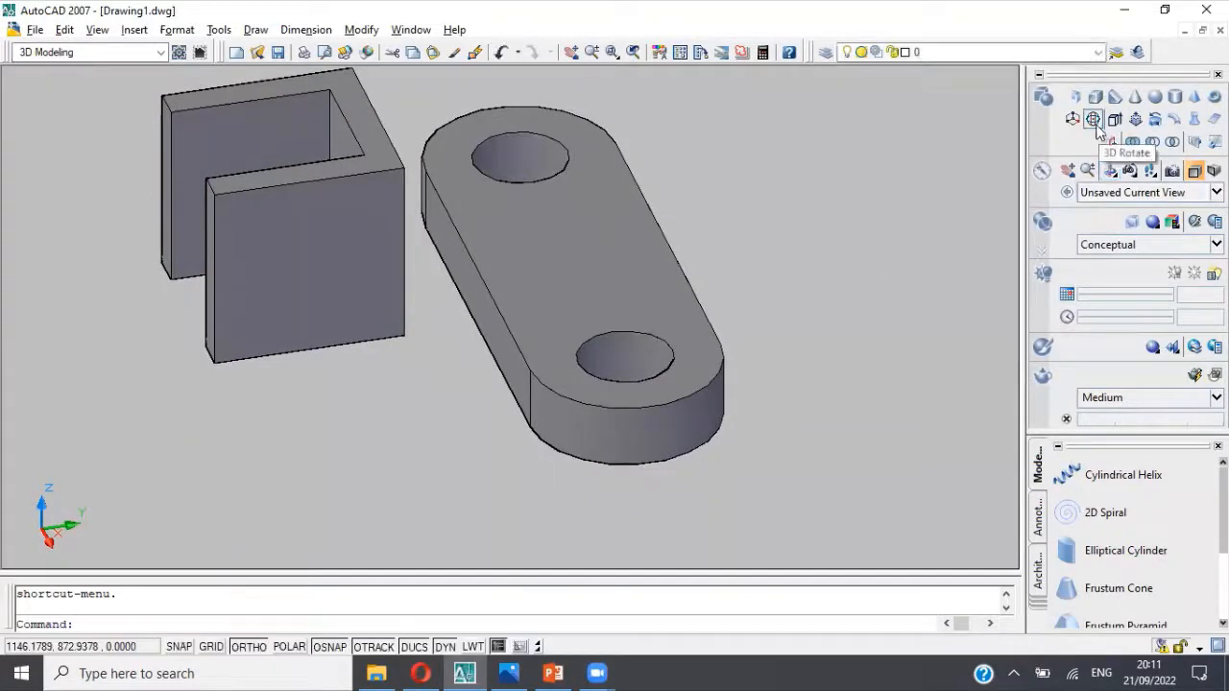
pyautogui.click(1072, 118)
pyautogui.scroll(-2, 407, 322)
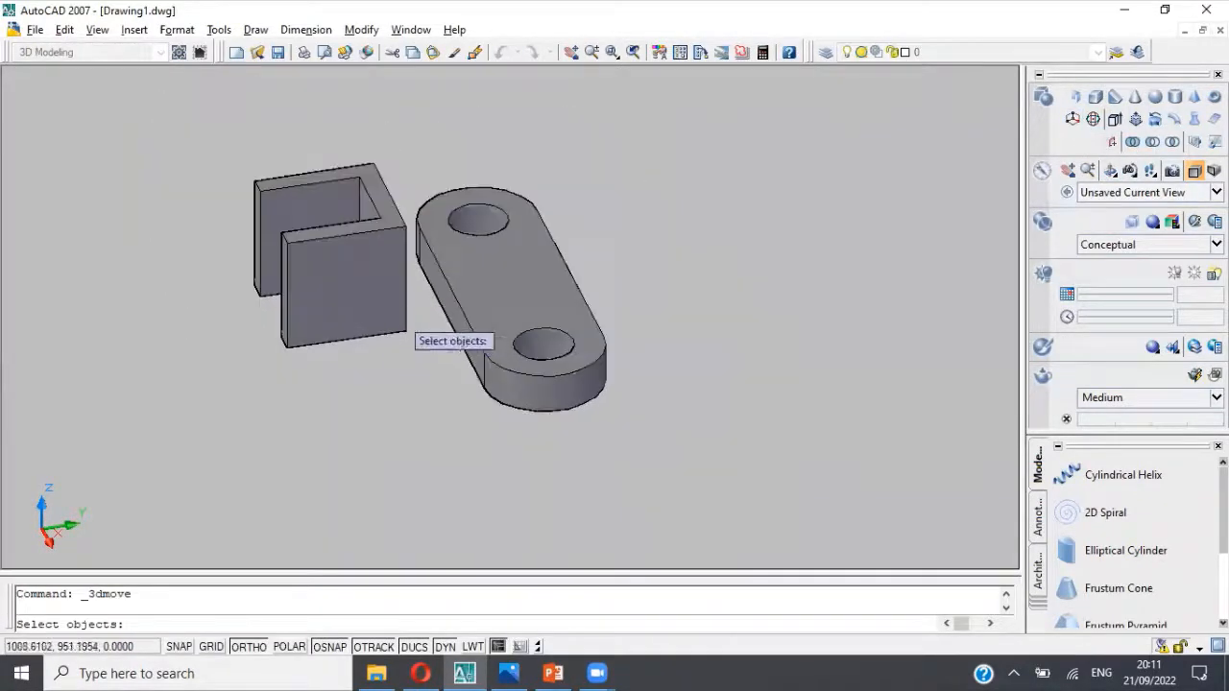
pyautogui.click(374, 274)
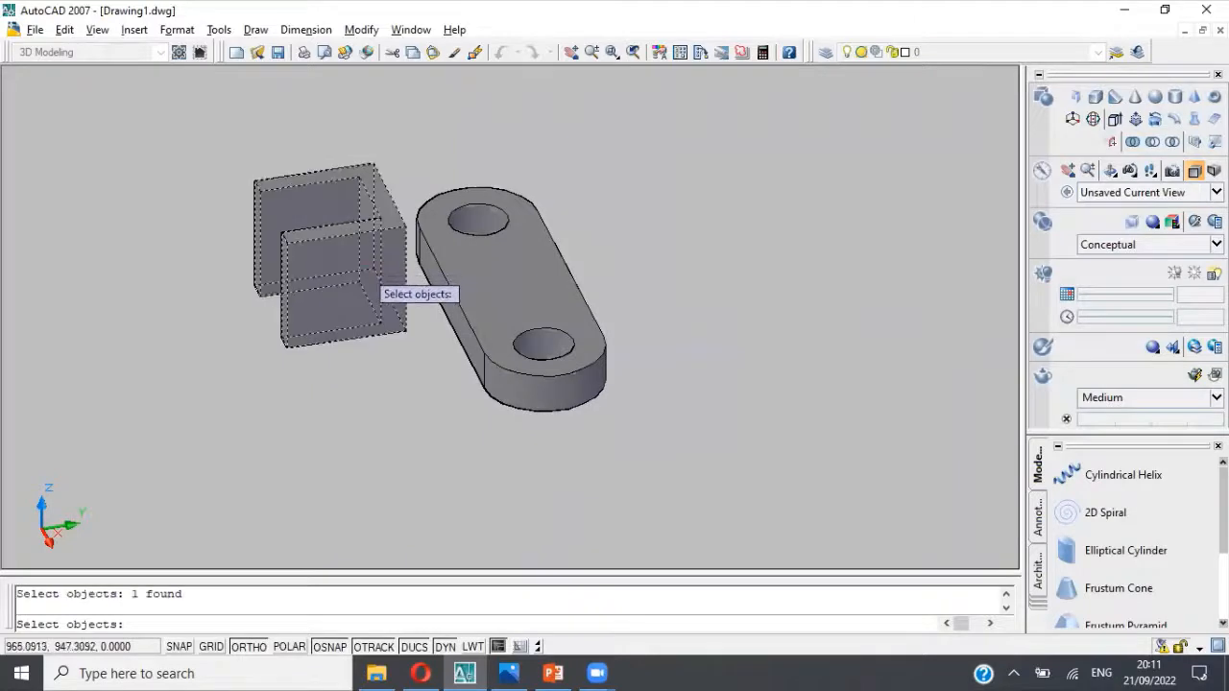
pyautogui.press('Return')
pyautogui.scroll(-2, 370, 299)
pyautogui.scroll(5, 373, 307)
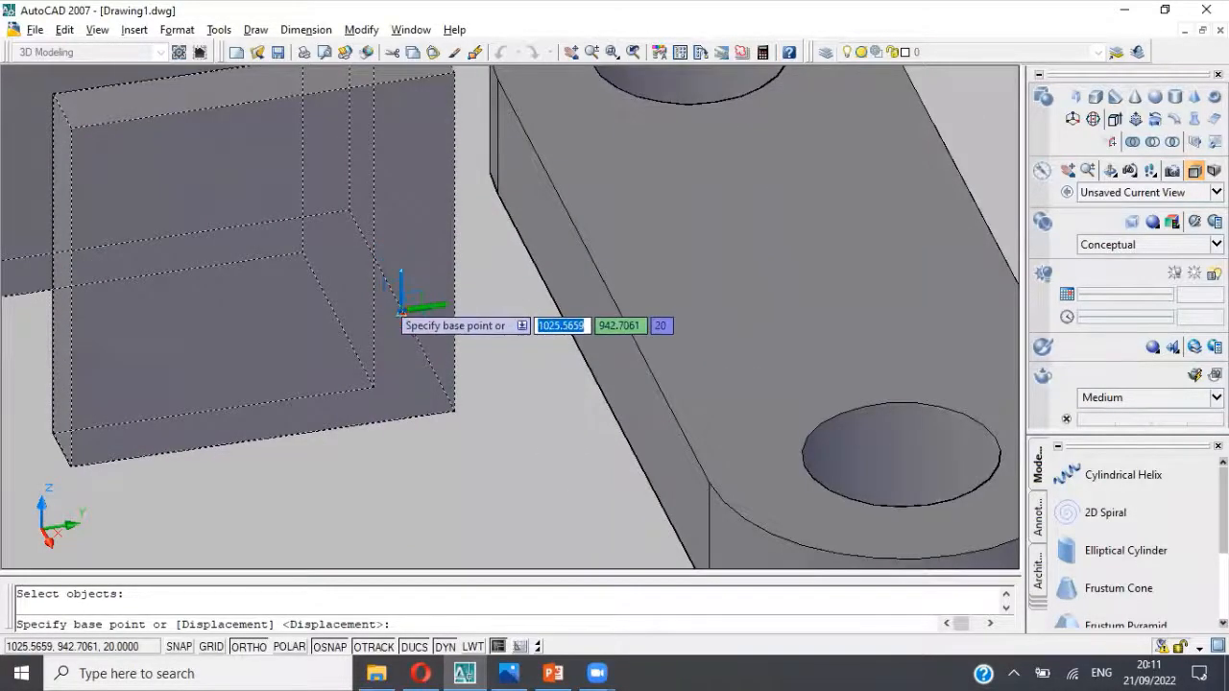
pyautogui.click(402, 311)
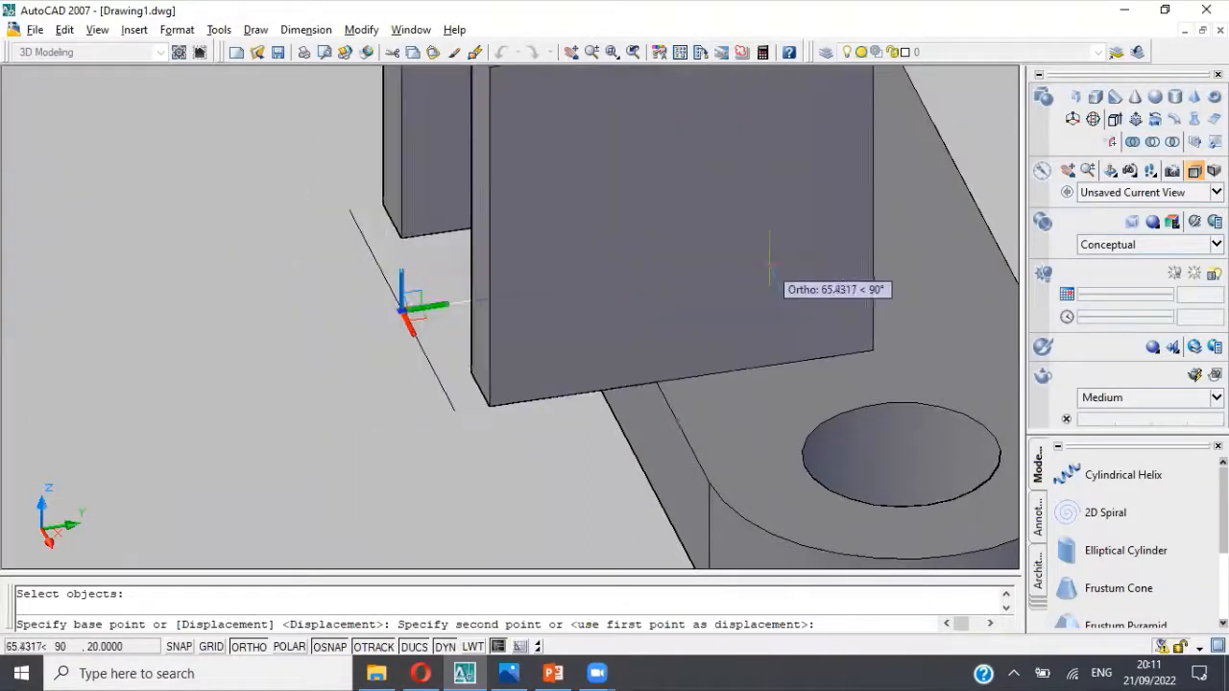
pyautogui.moveTo(750, 273); pyautogui.dragTo(967, 264, button='middle')
pyautogui.scroll(-4, 419, 351)
pyautogui.scroll(3, 418, 353)
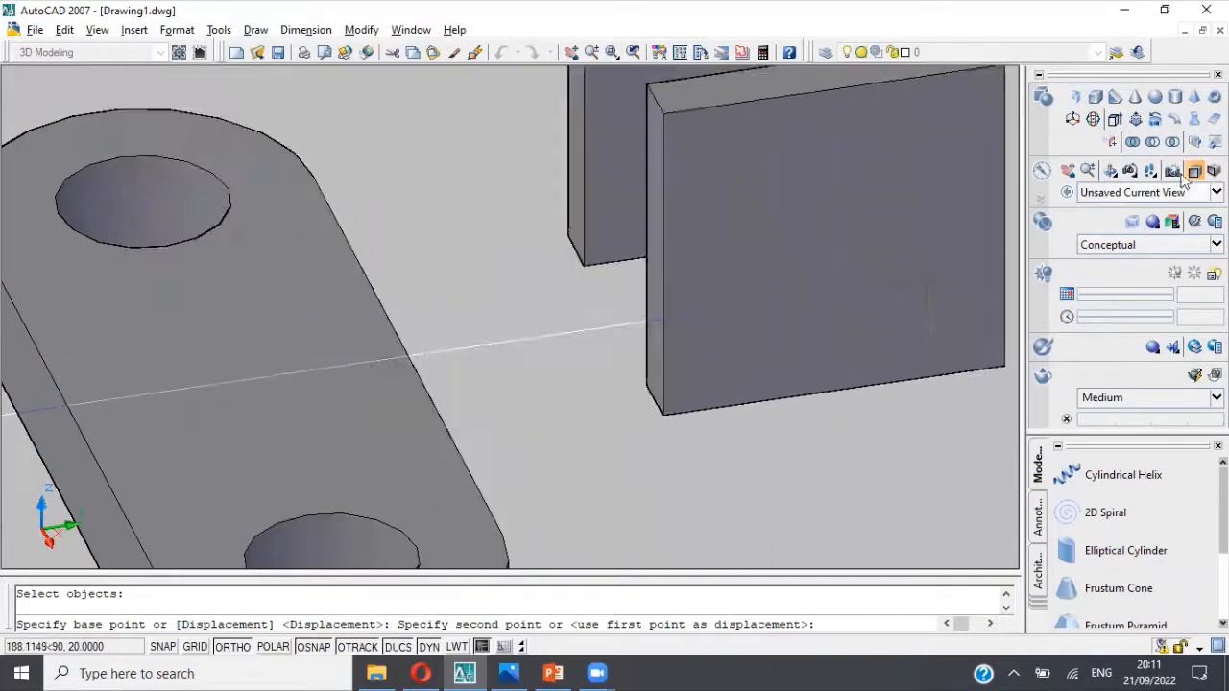
pyautogui.click(1109, 170)
pyautogui.moveTo(579, 433)
pyautogui.mouseDown()
pyautogui.moveTo(653, 384)
pyautogui.moveTo(637, 400)
pyautogui.mouseUp()
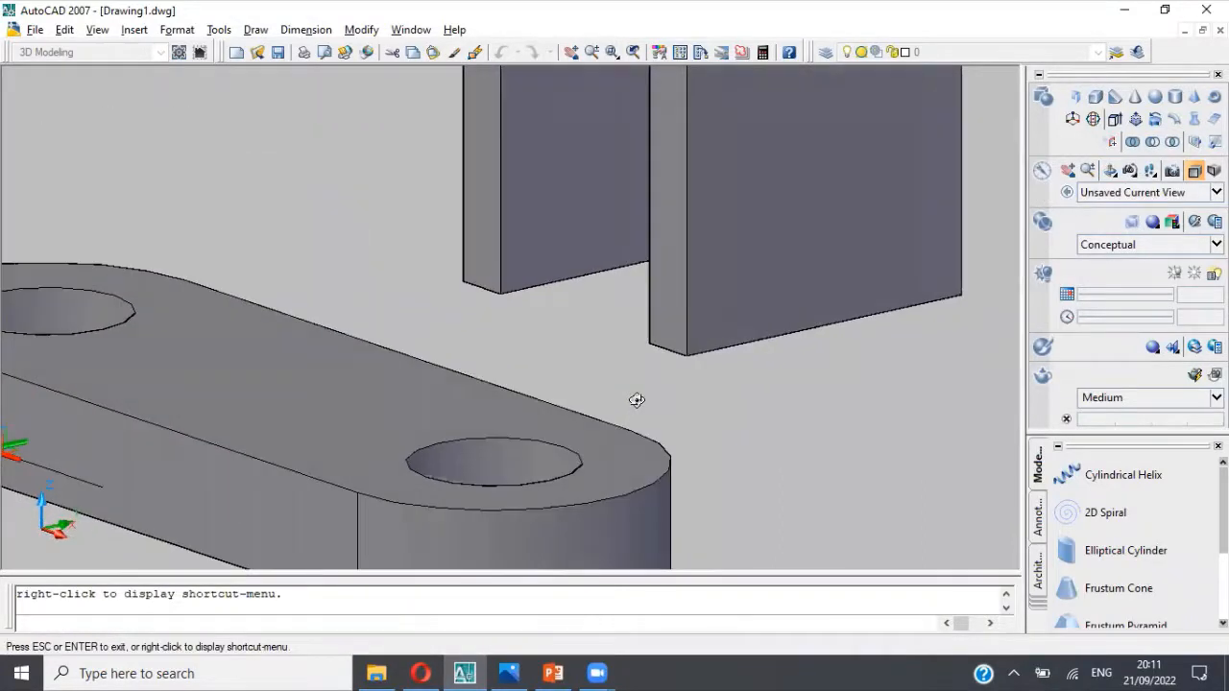
pyautogui.click(1072, 118)
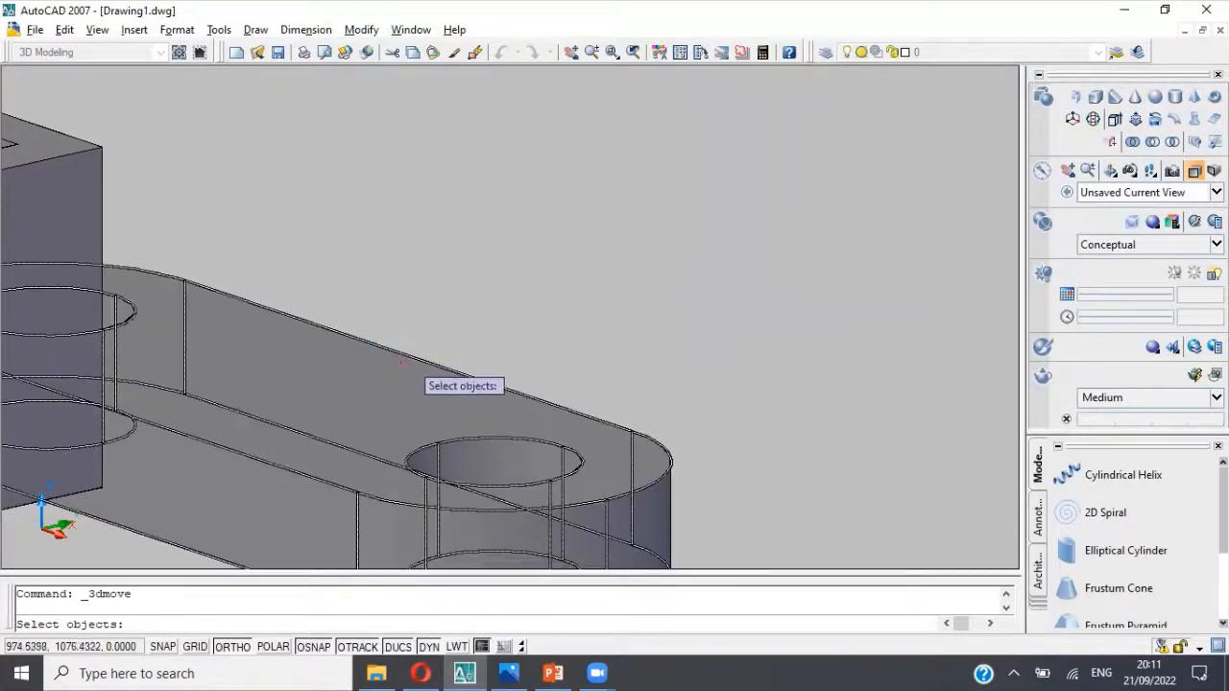
pyautogui.moveTo(404, 368); pyautogui.dragTo(614, 305, button='middle')
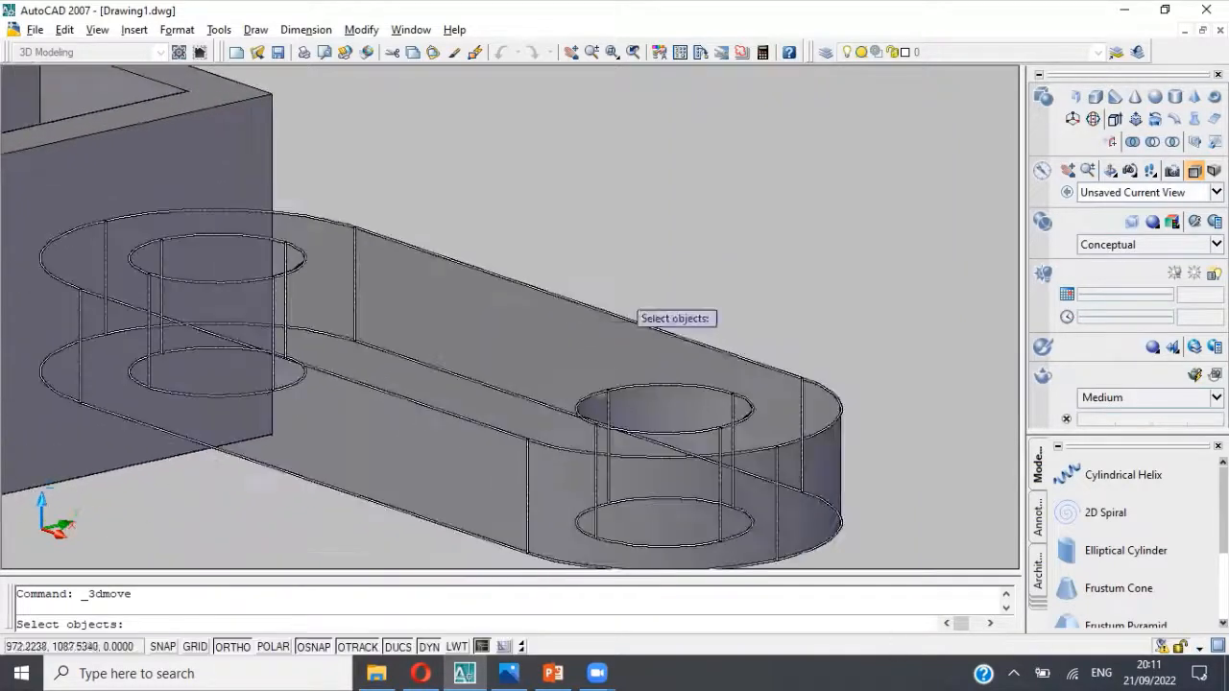
pyautogui.press('Escape')
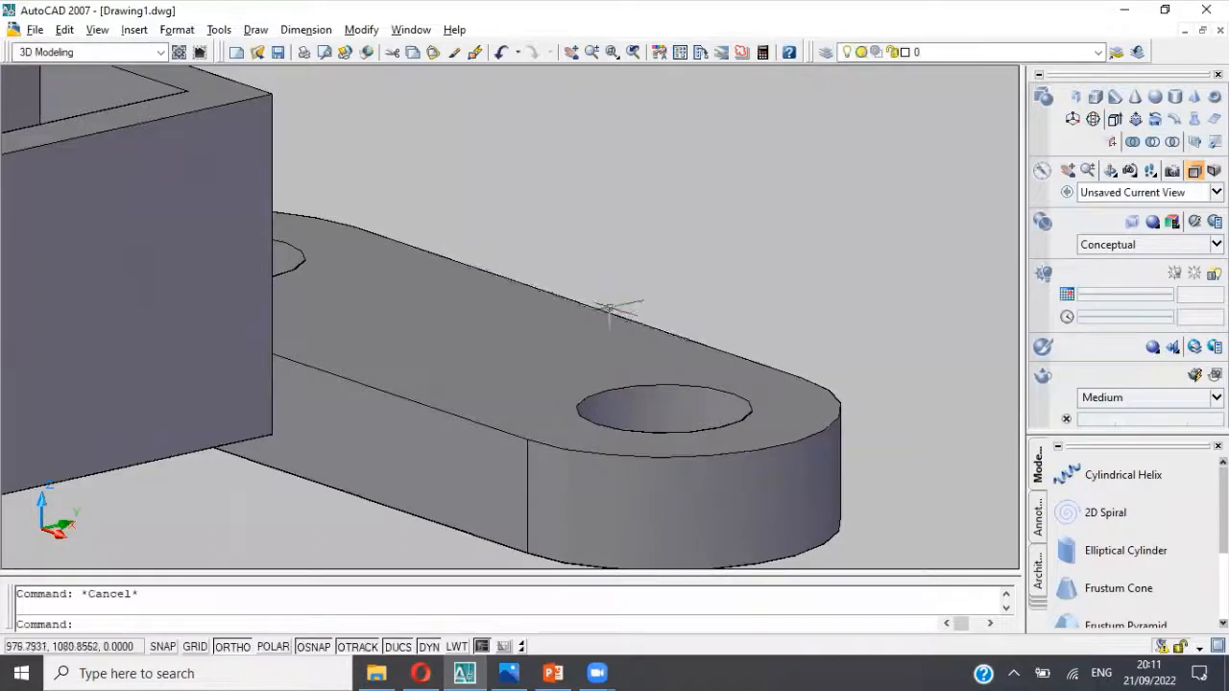
# Step: Erase the leftover line lying along the base's long upper edge, on the side away from the U-shaped wall
pyautogui.click(600, 310)
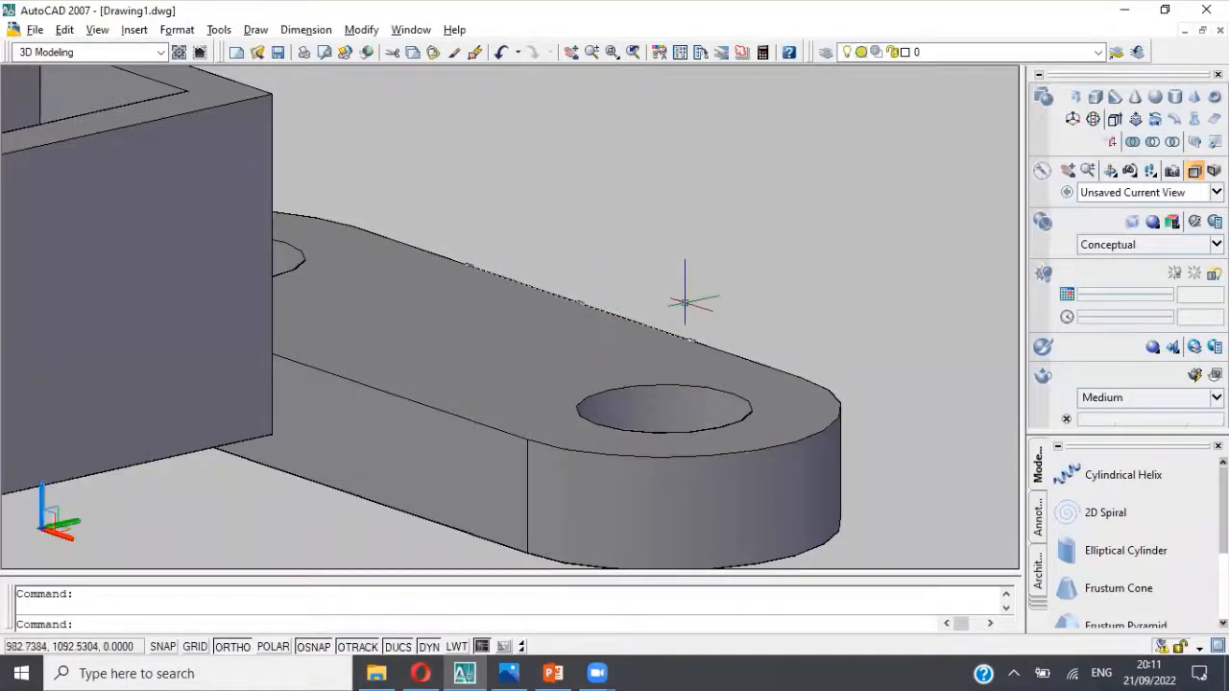
pyautogui.press('Delete')
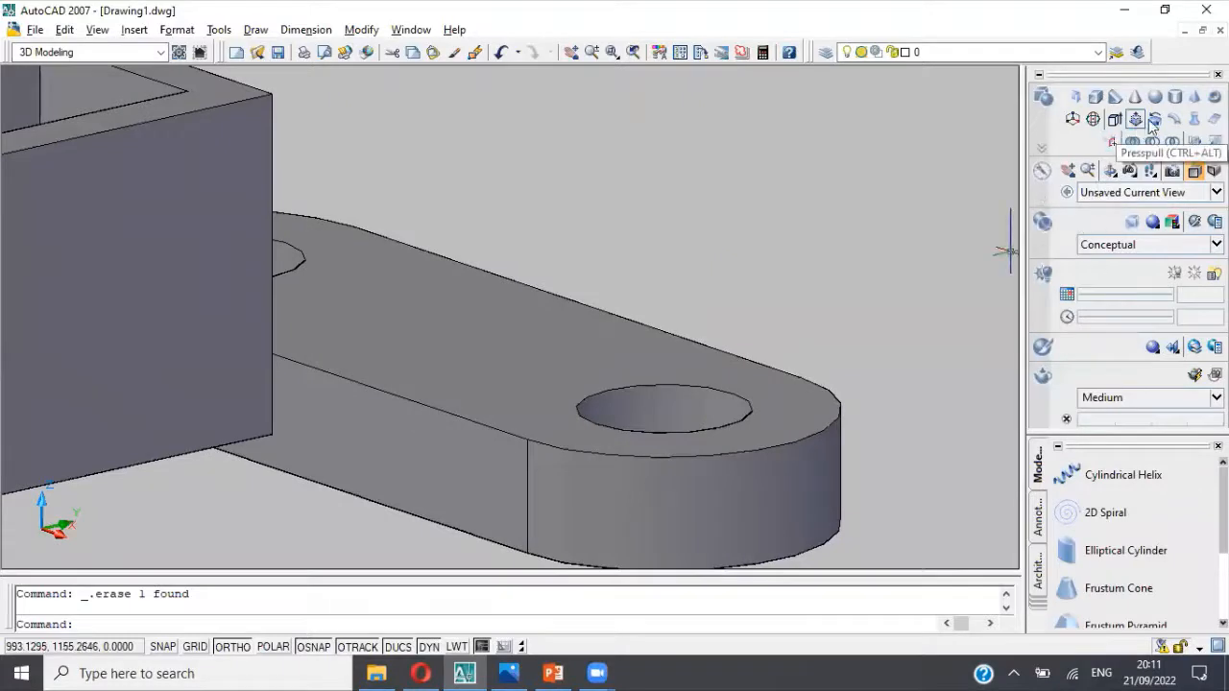
# Step: Move the U-shaped wall from the midpoint of its closed side's outer bottom edge to the midpoint of the base's far long upper edge
pyautogui.click(1133, 178)
pyautogui.moveTo(812, 307); pyautogui.dragTo(640, 495)
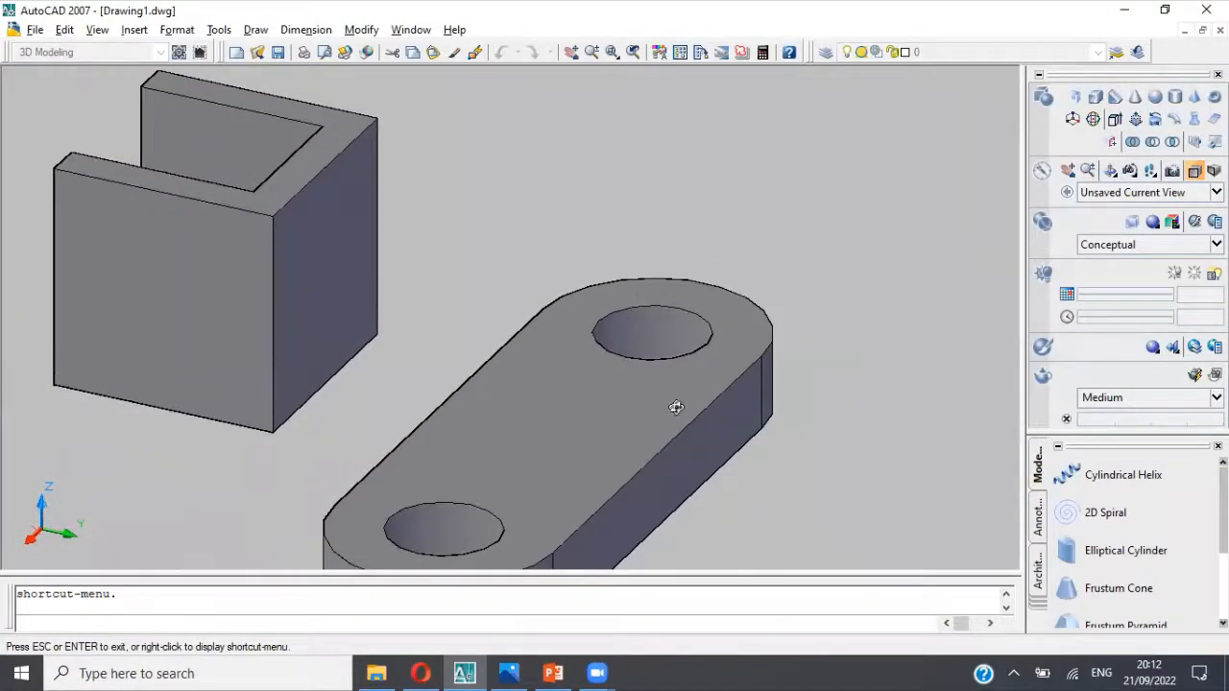
pyautogui.press('Escape')
pyautogui.scroll(-3, 490, 350)
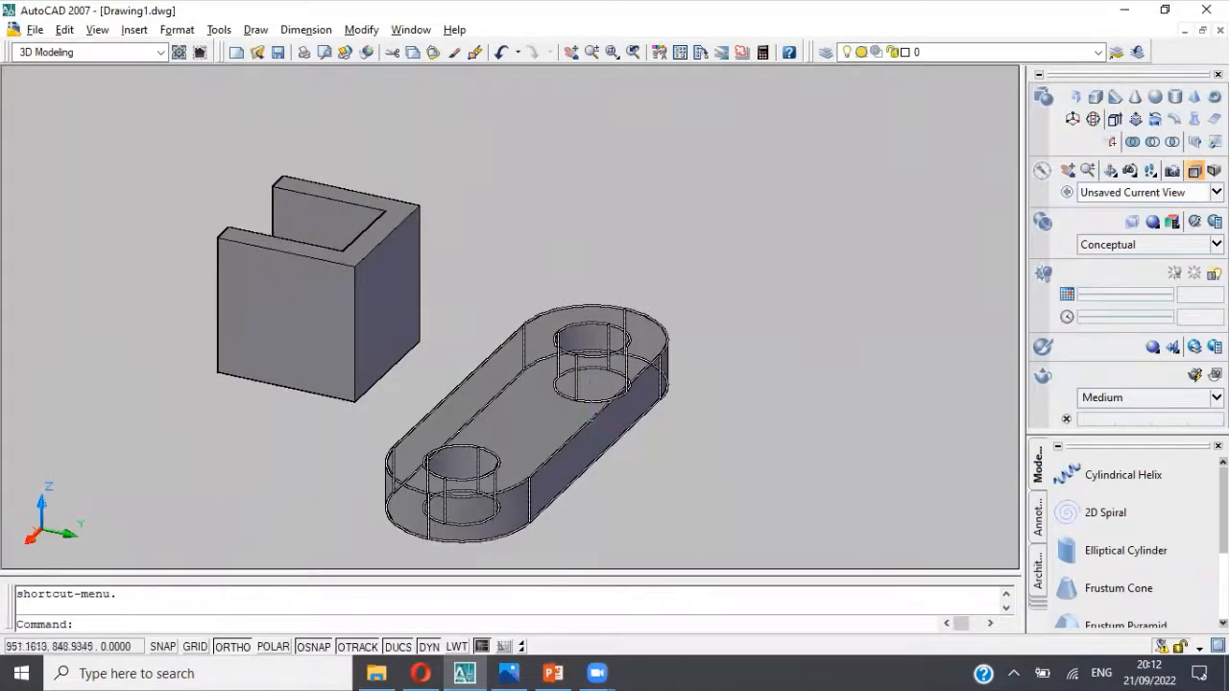
pyautogui.click(1072, 118)
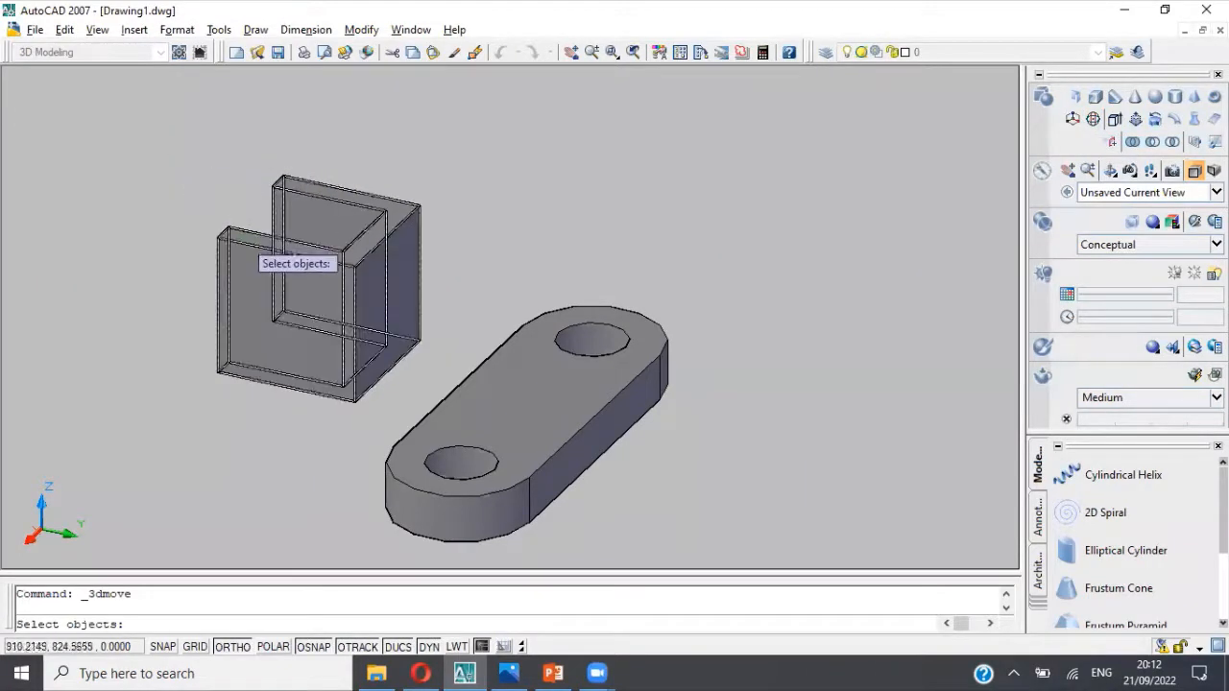
pyautogui.click(245, 241)
pyautogui.press('Return')
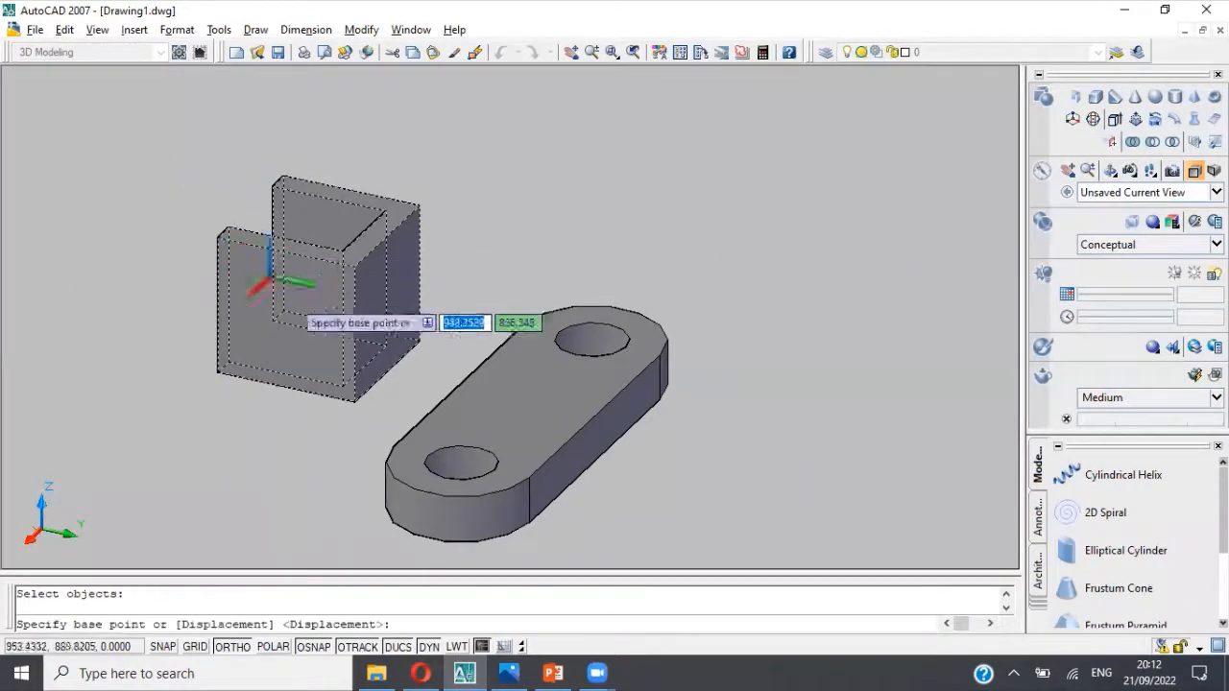
pyautogui.click(382, 374)
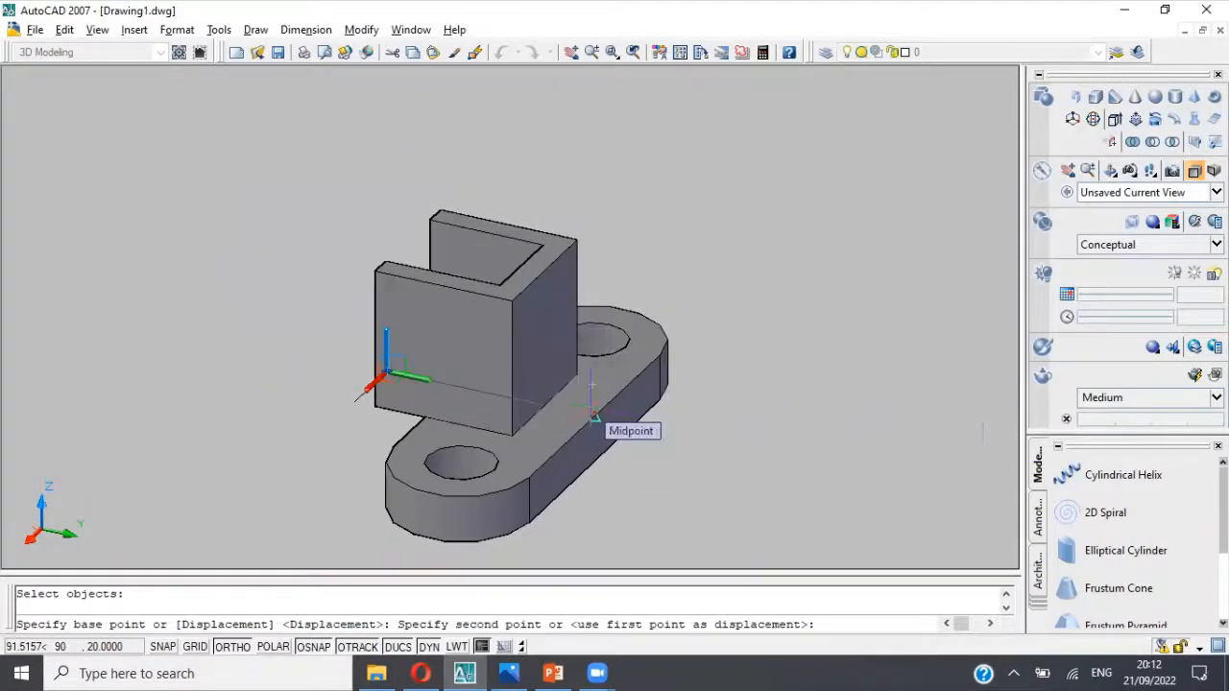
pyautogui.click(594, 416)
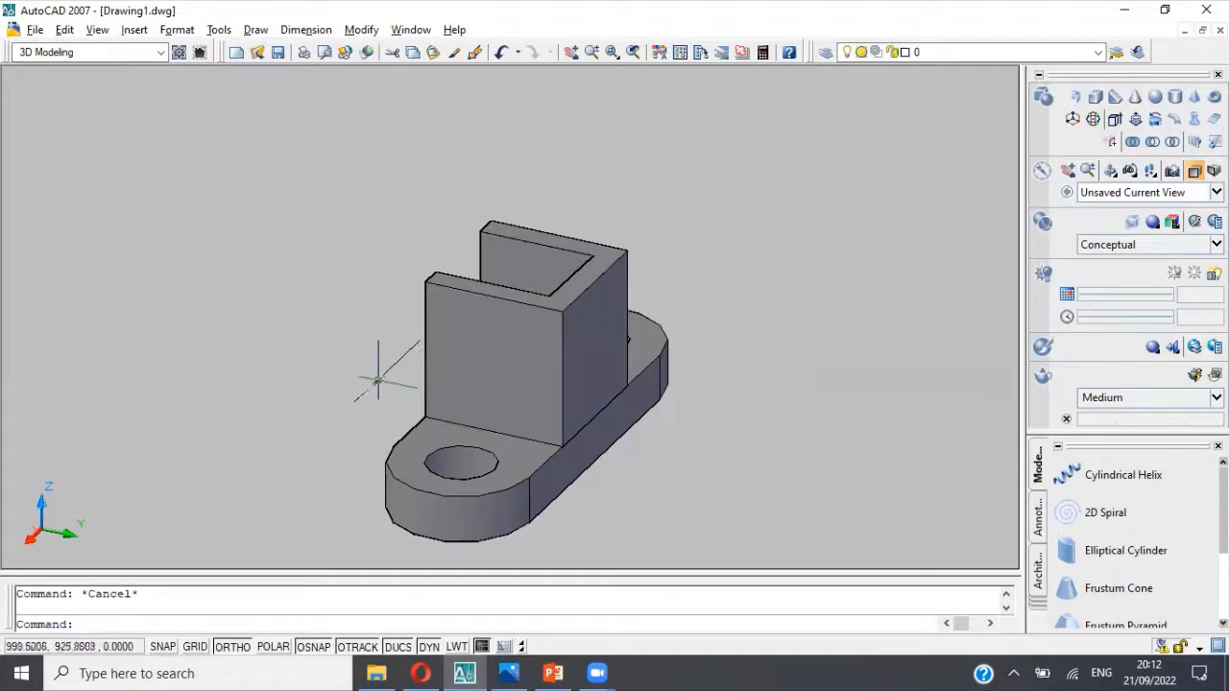
# Step: Erase the leftover line at the wall's former location and orbit around the assembled bracket to inspect it
pyautogui.press('Delete')
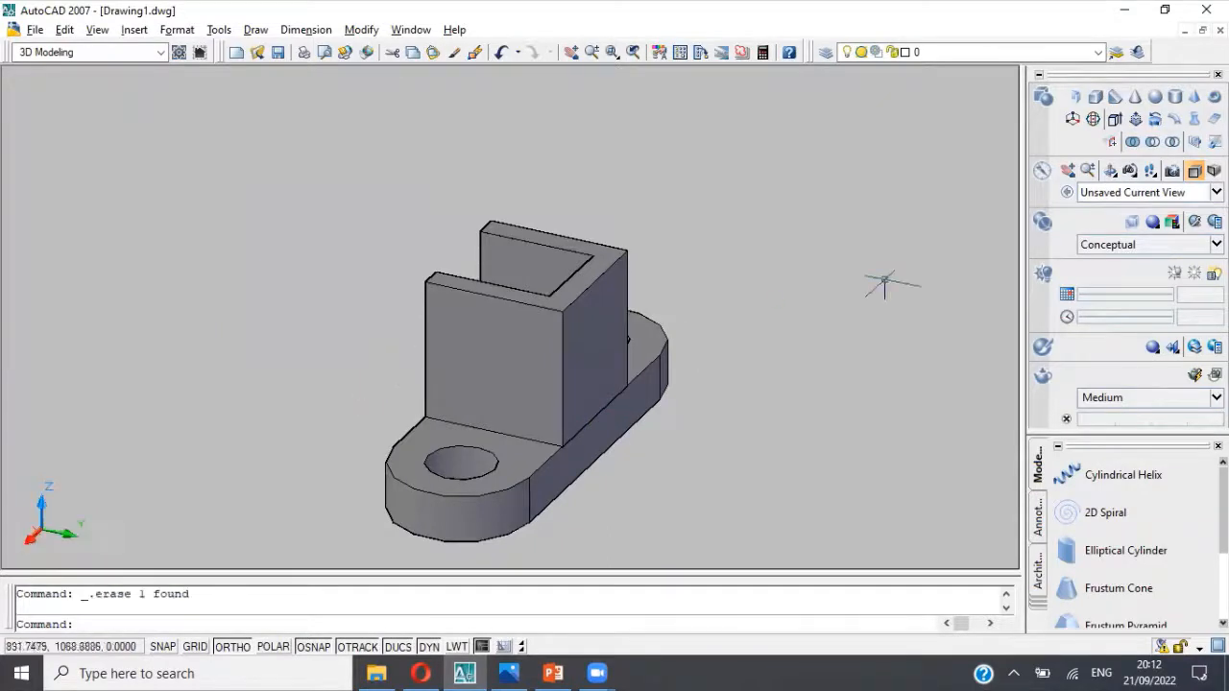
pyautogui.click(1110, 171)
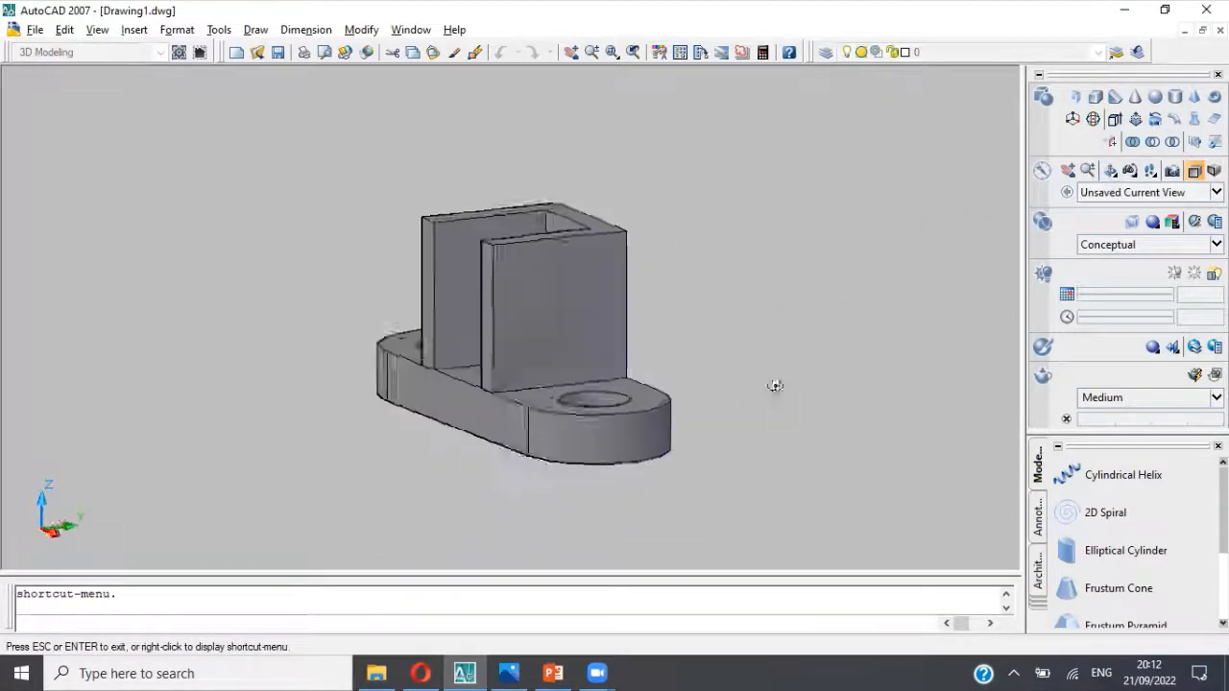